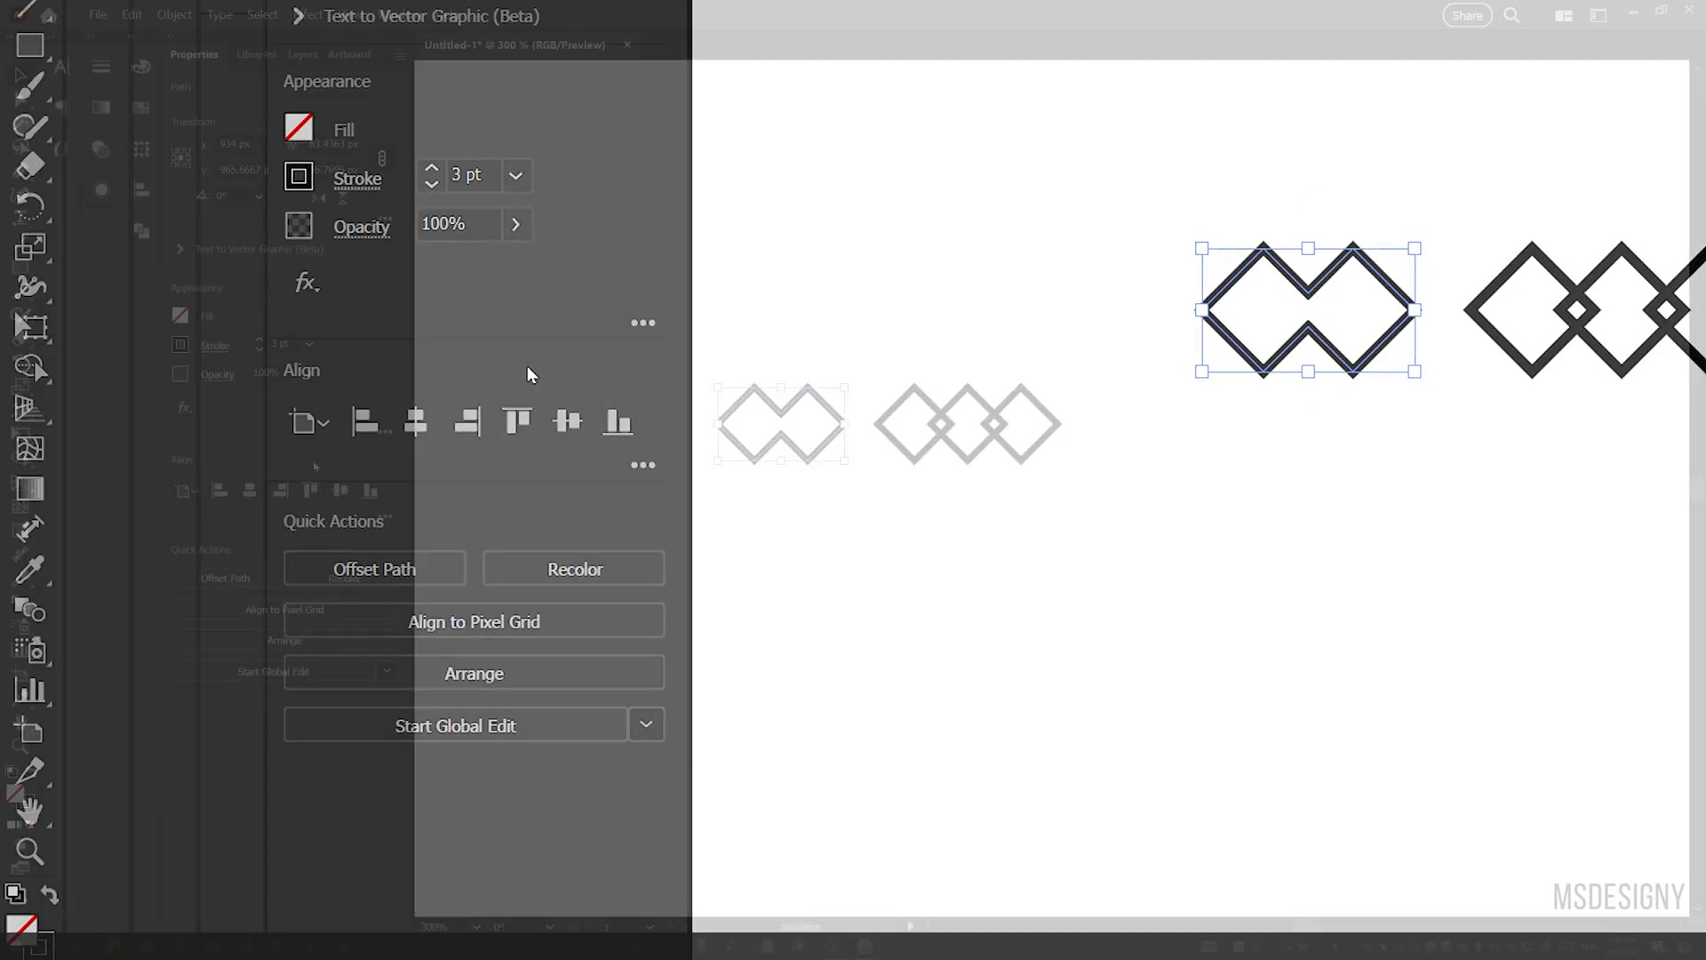
# - Delete the outermost anchor points of the two end diamonds in the three-diamond chain, leaving open V shapes facing outward
pyautogui.moveTo(1116, 354); pyautogui.dragTo(1043, 495)
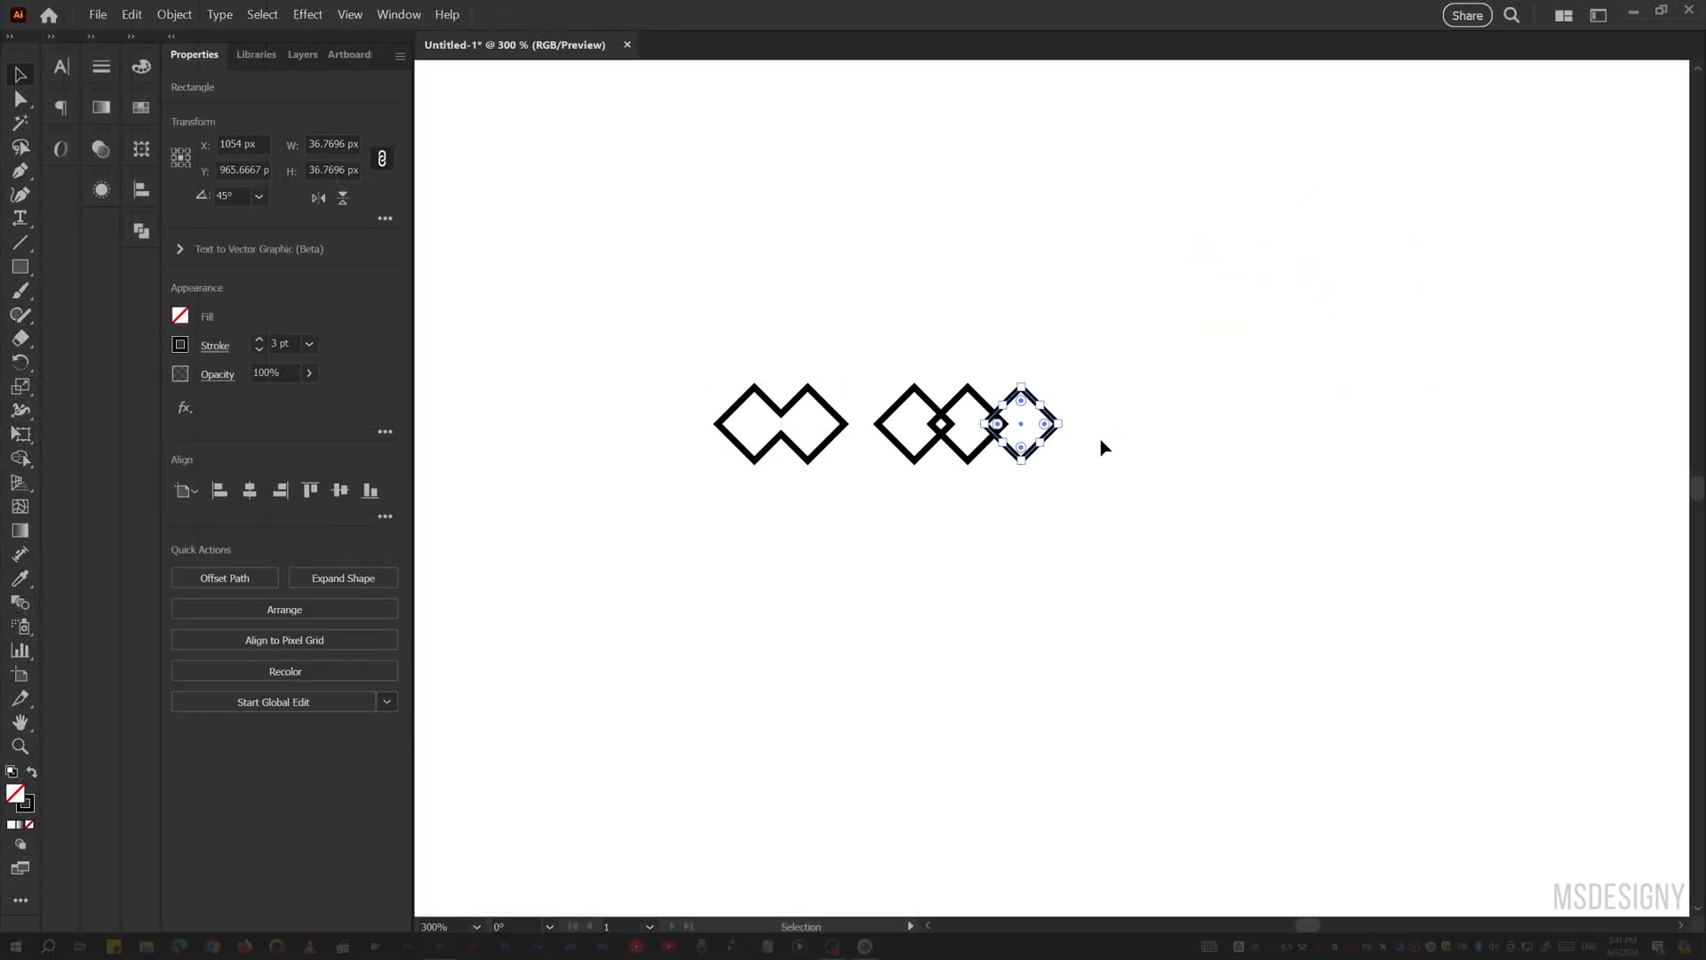
pyautogui.press('a')
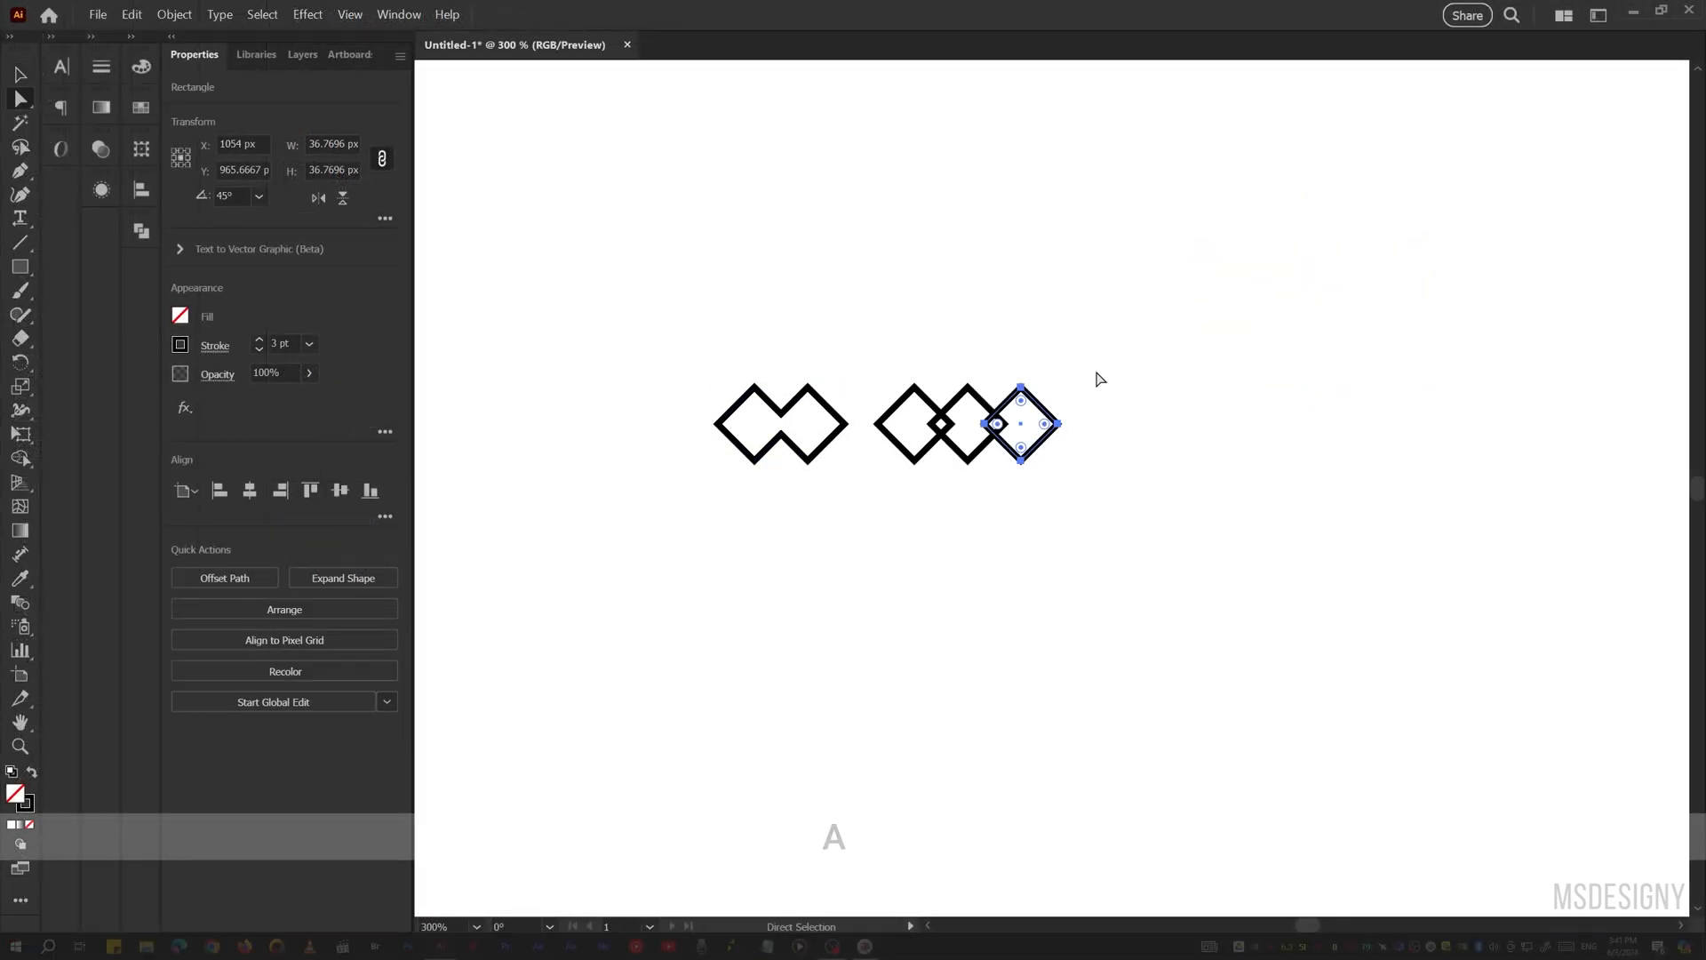
pyautogui.moveTo(1109, 355); pyautogui.dragTo(1048, 487)
pyautogui.press('Delete')
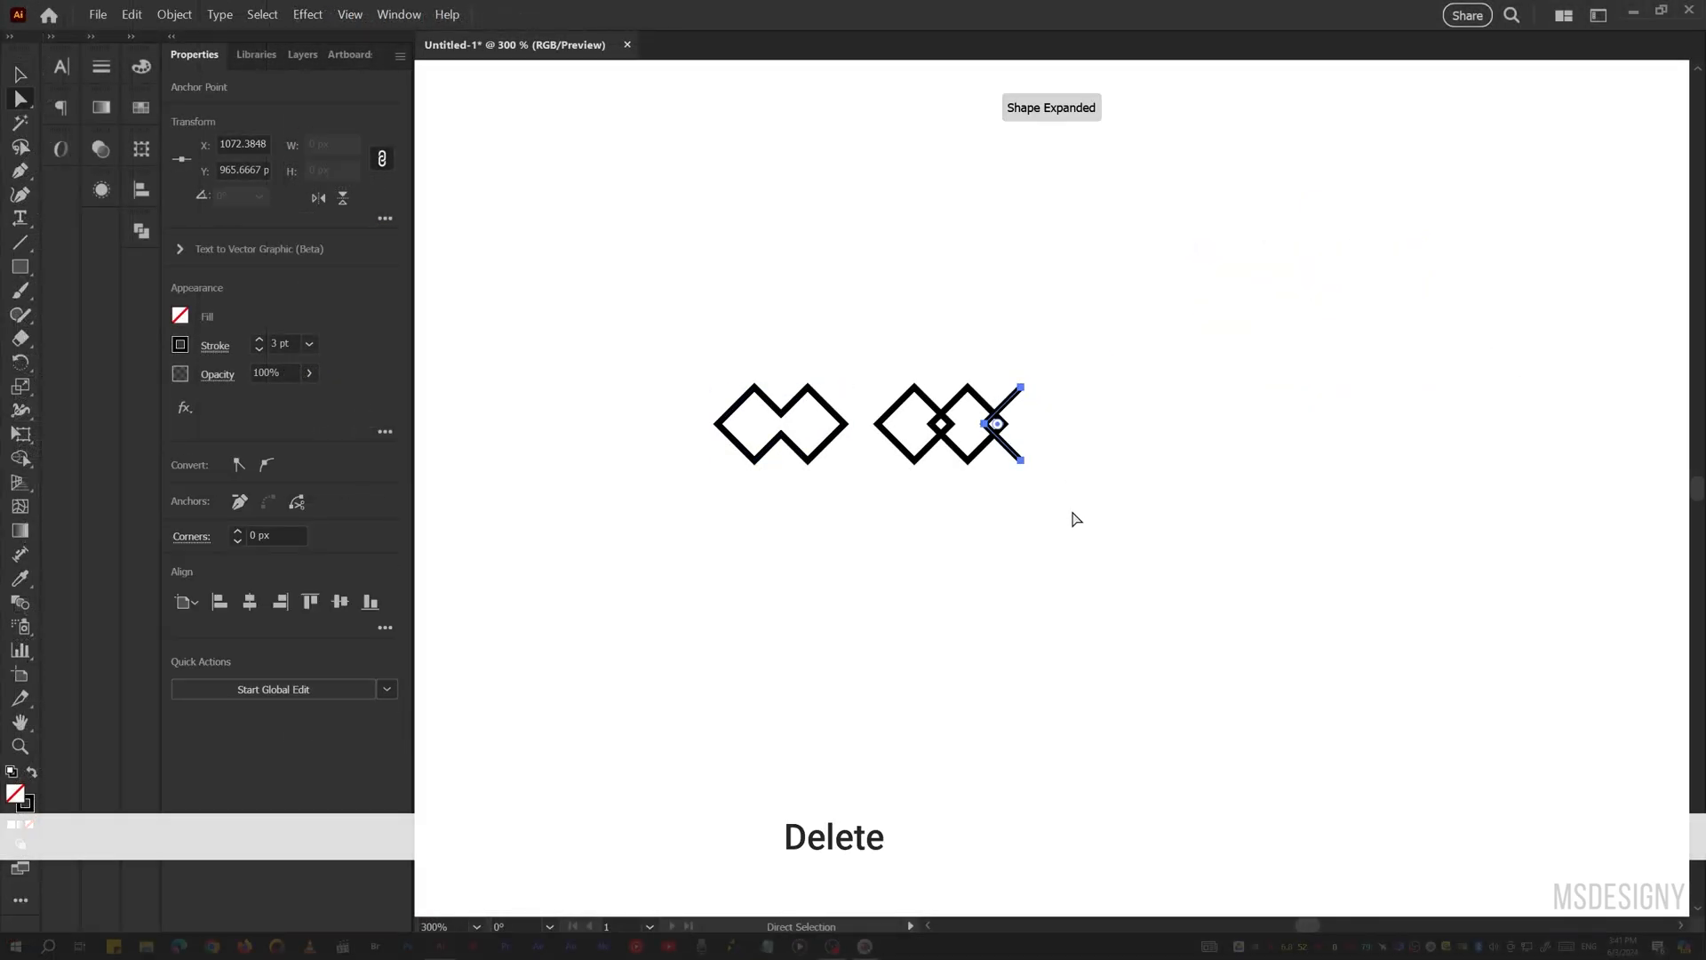
pyautogui.moveTo(876, 444); pyautogui.dragTo(891, 476)
pyautogui.press('Delete')
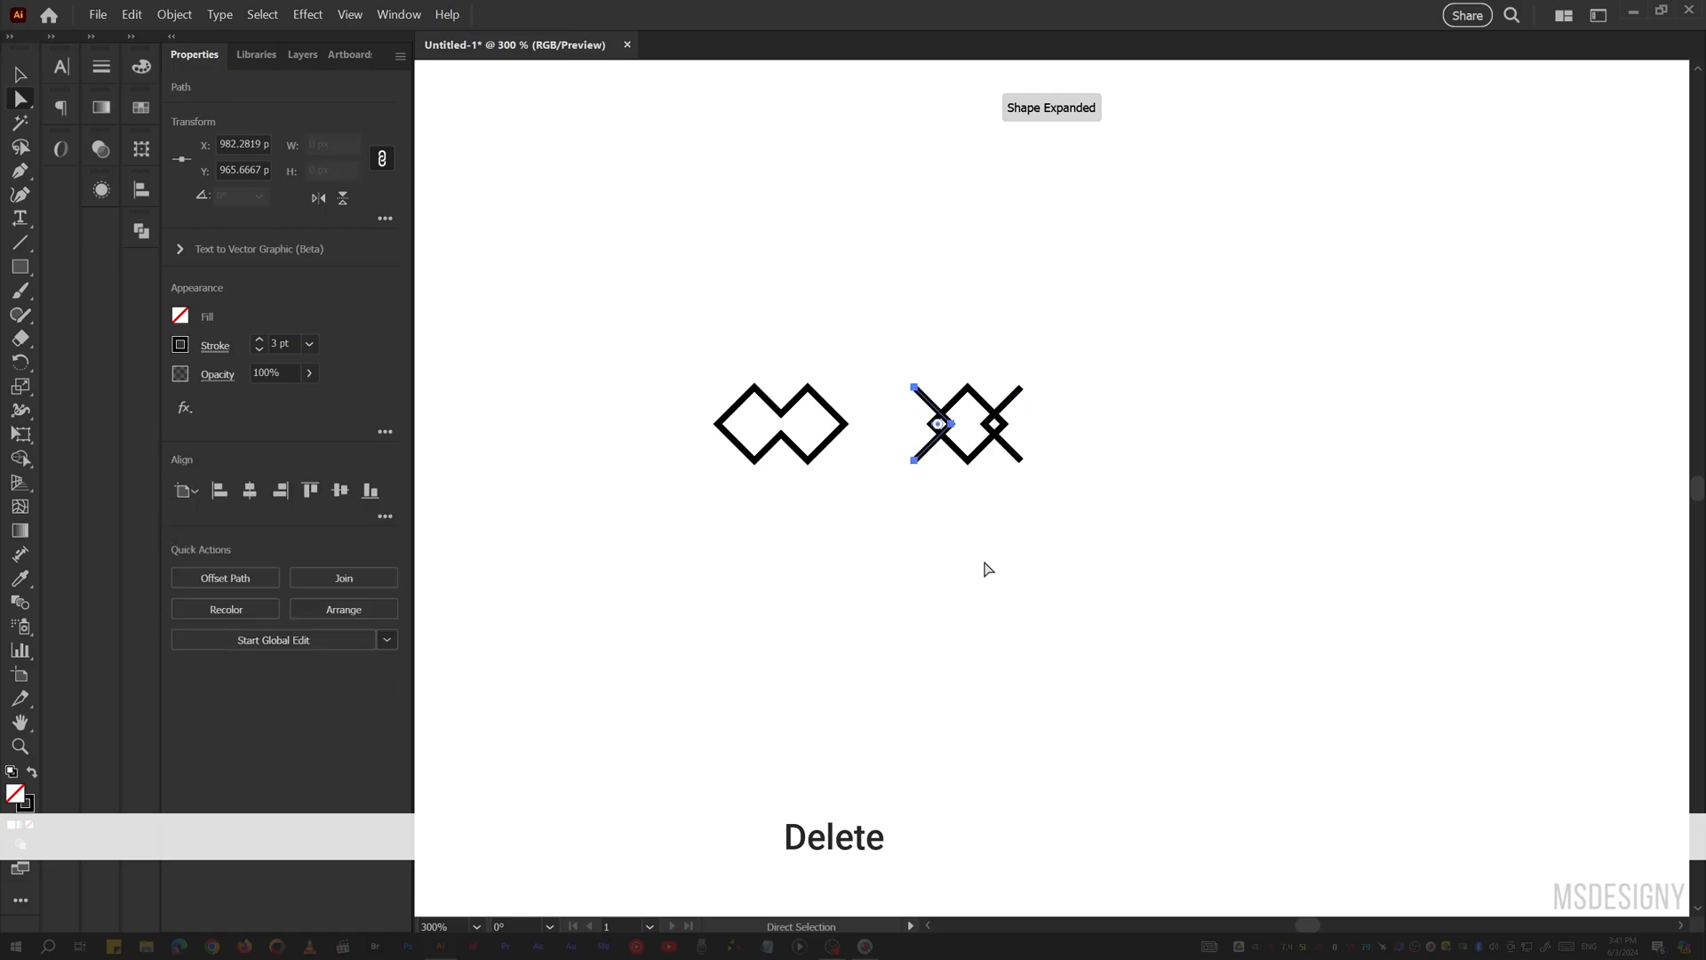
# - Scale both diamond shapes down together proportionally from their centre to about 129 px wide and 31 px high
pyautogui.press('v')
pyautogui.click(975, 558)
pyautogui.moveTo(1091, 348); pyautogui.dragTo(668, 527)
pyautogui.moveTo(1026, 427); pyautogui.dragTo(1001, 431)
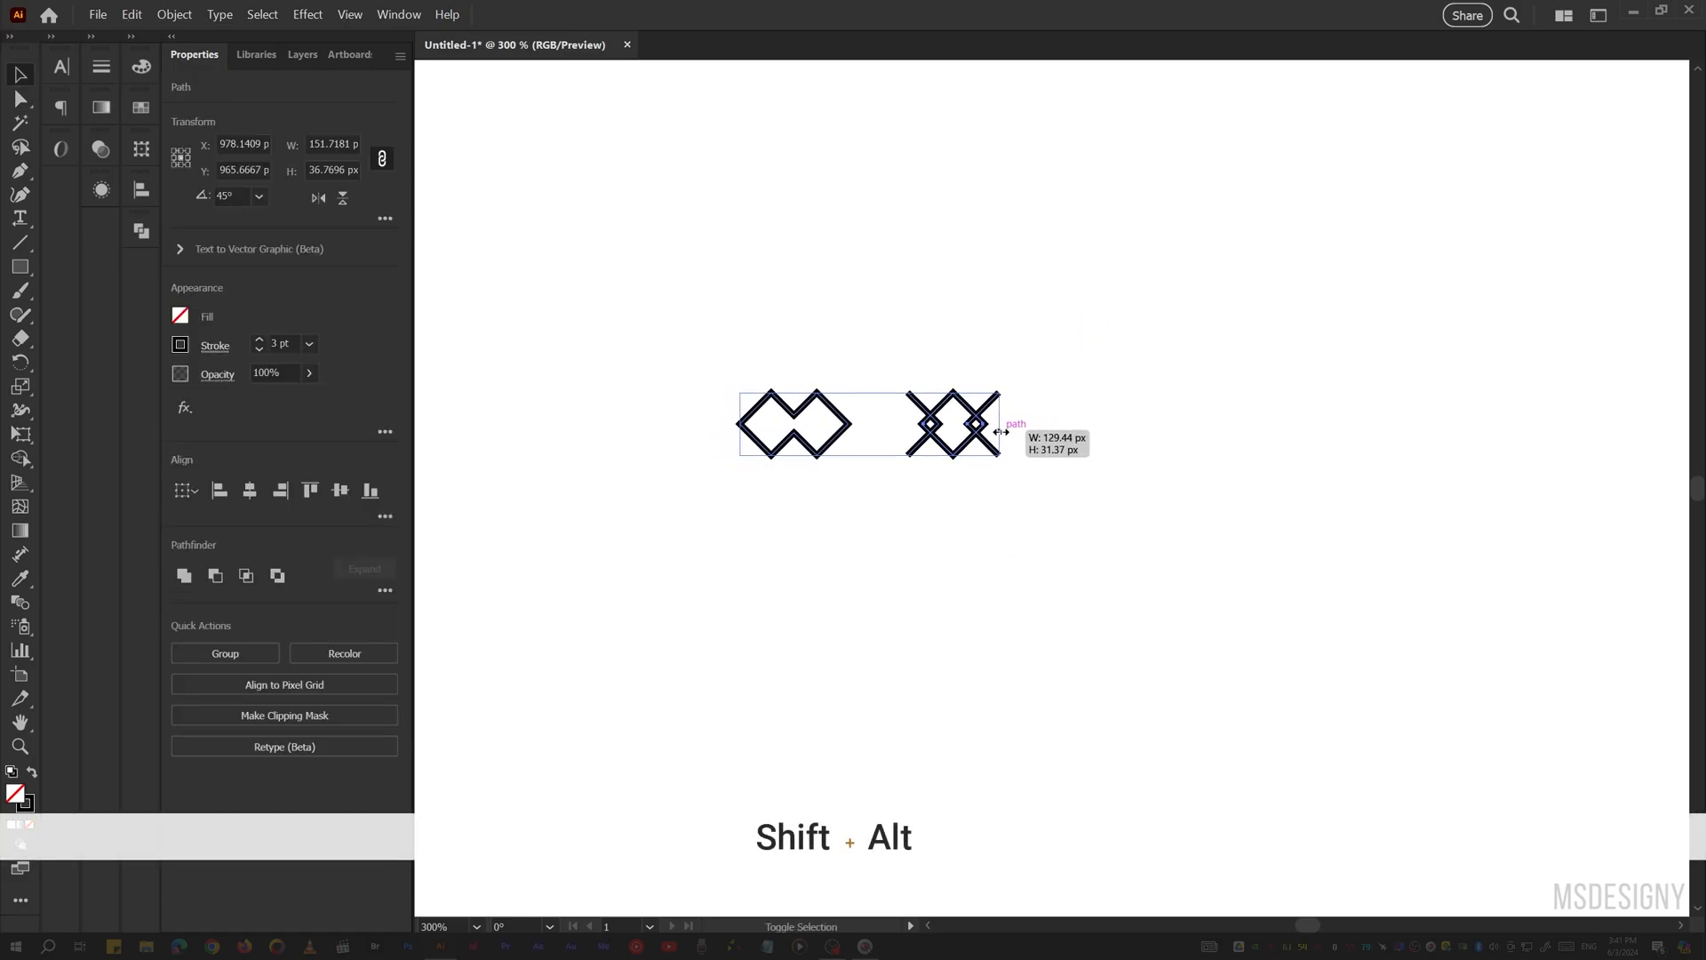
pyautogui.click(998, 564)
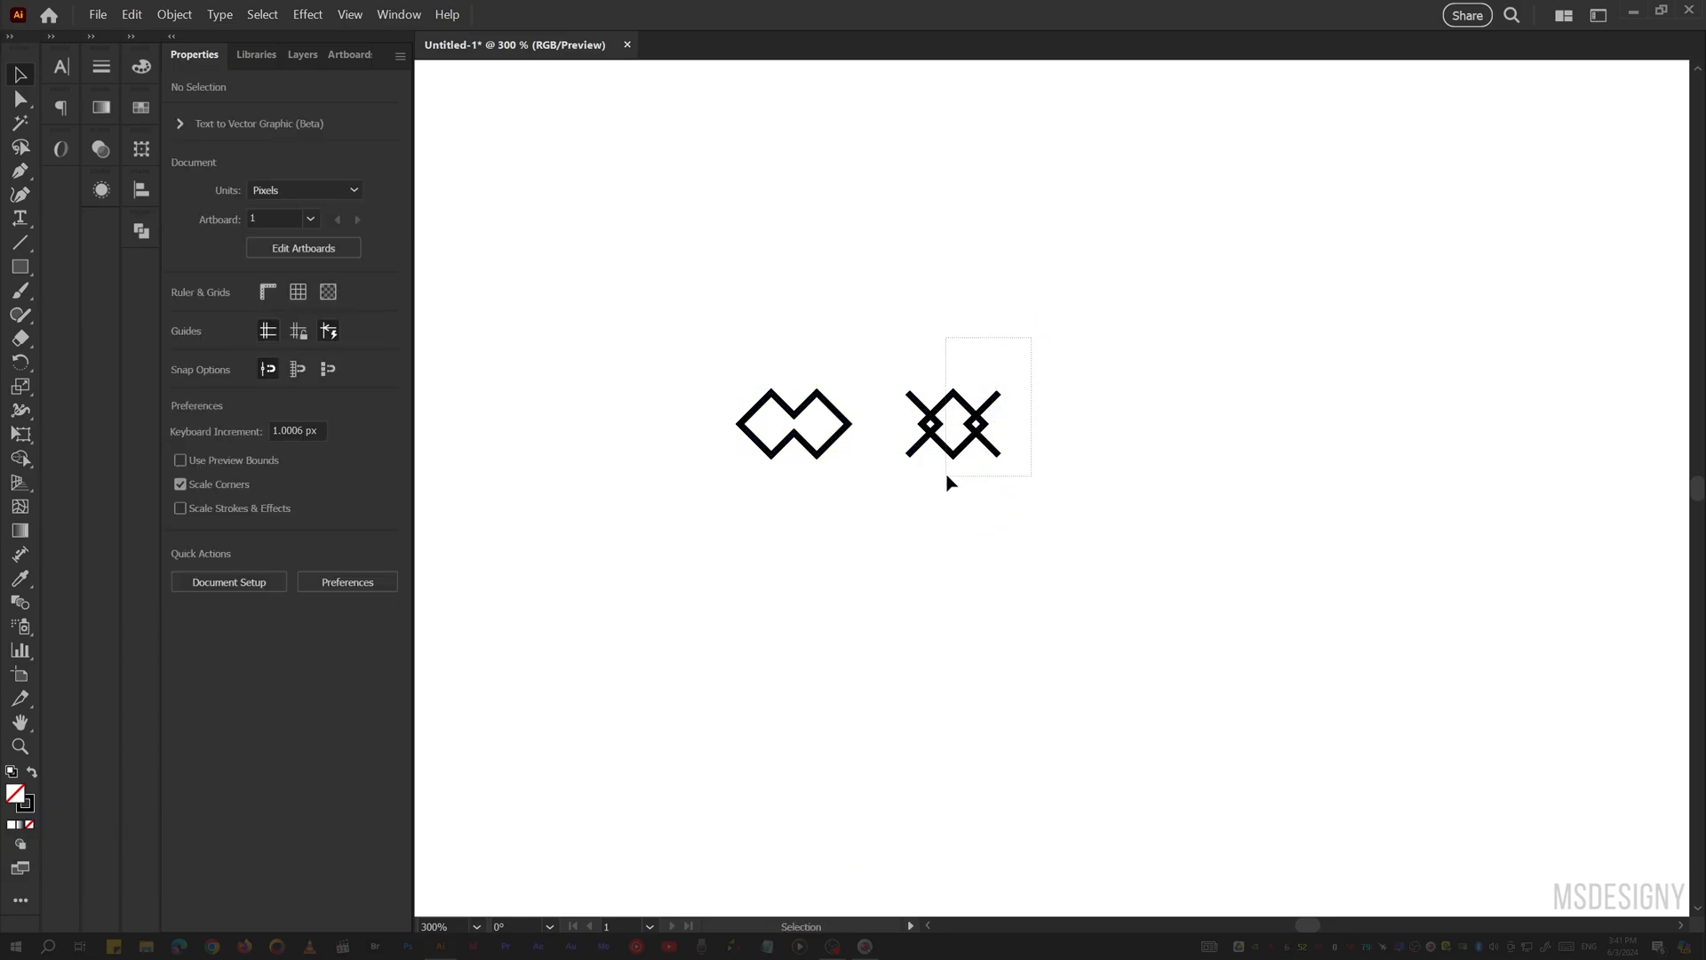
# - Group the crossed diamond pieces and centre the group horizontally with the merged double-diamond outline
pyautogui.moveTo(896, 480); pyautogui.dragTo(894, 479)
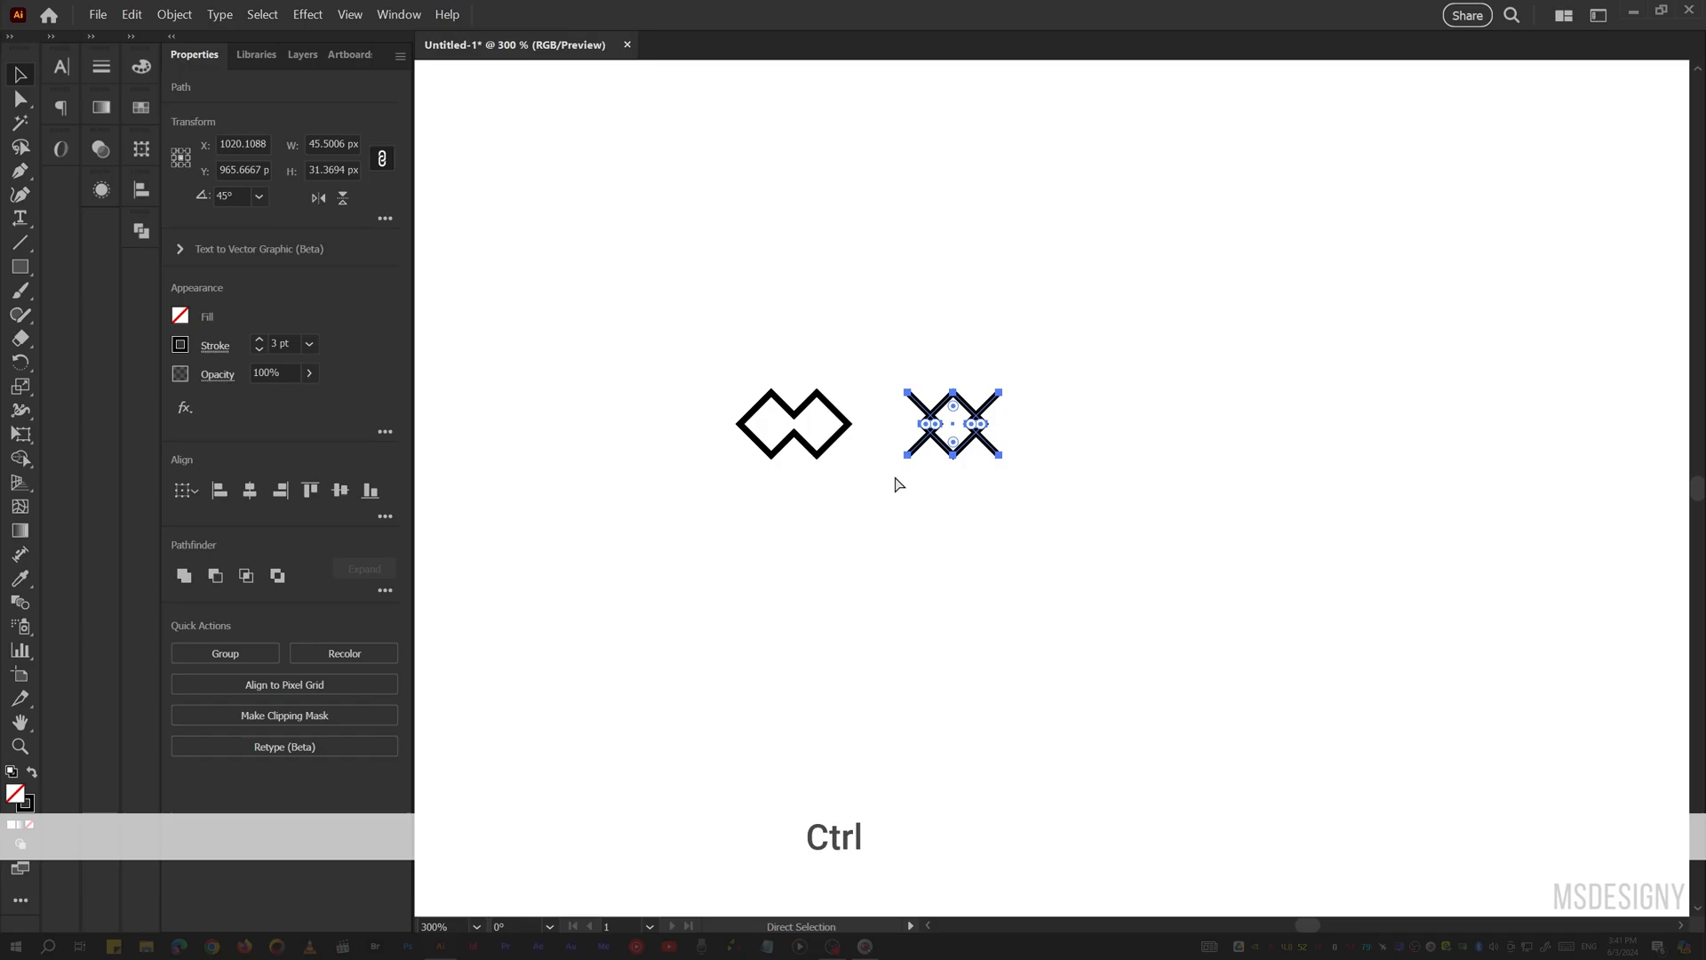
pyautogui.hotkey('ctrl', 'g')
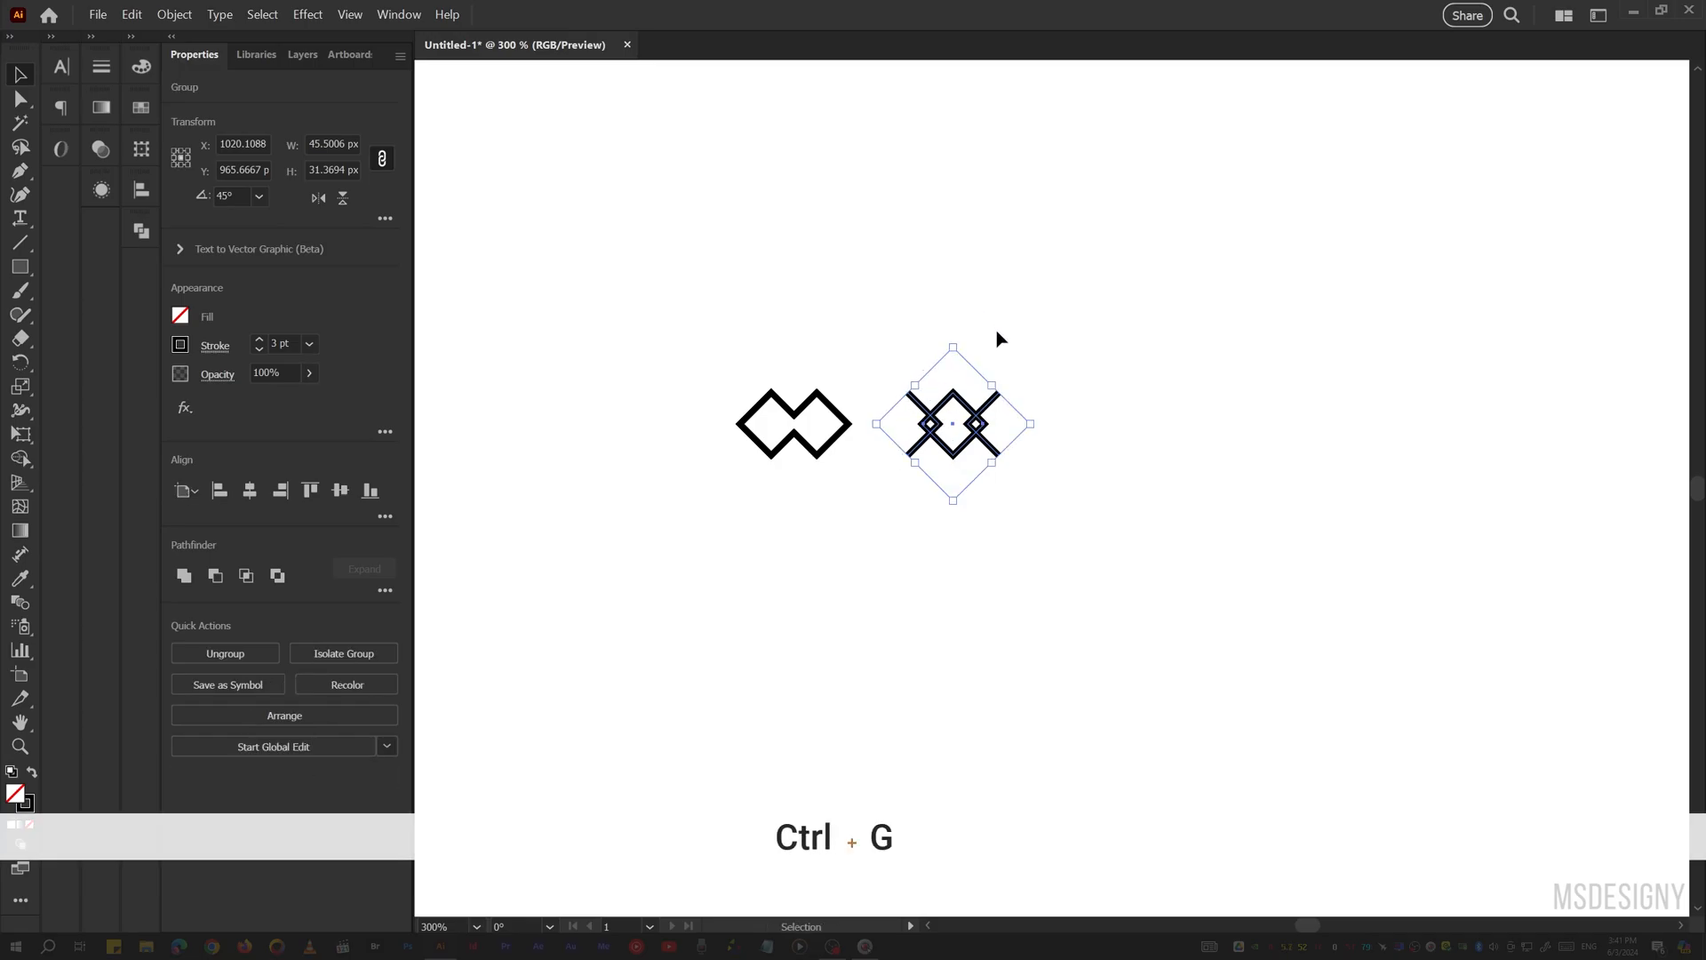
pyautogui.moveTo(998, 337); pyautogui.dragTo(743, 510)
pyautogui.click(250, 490)
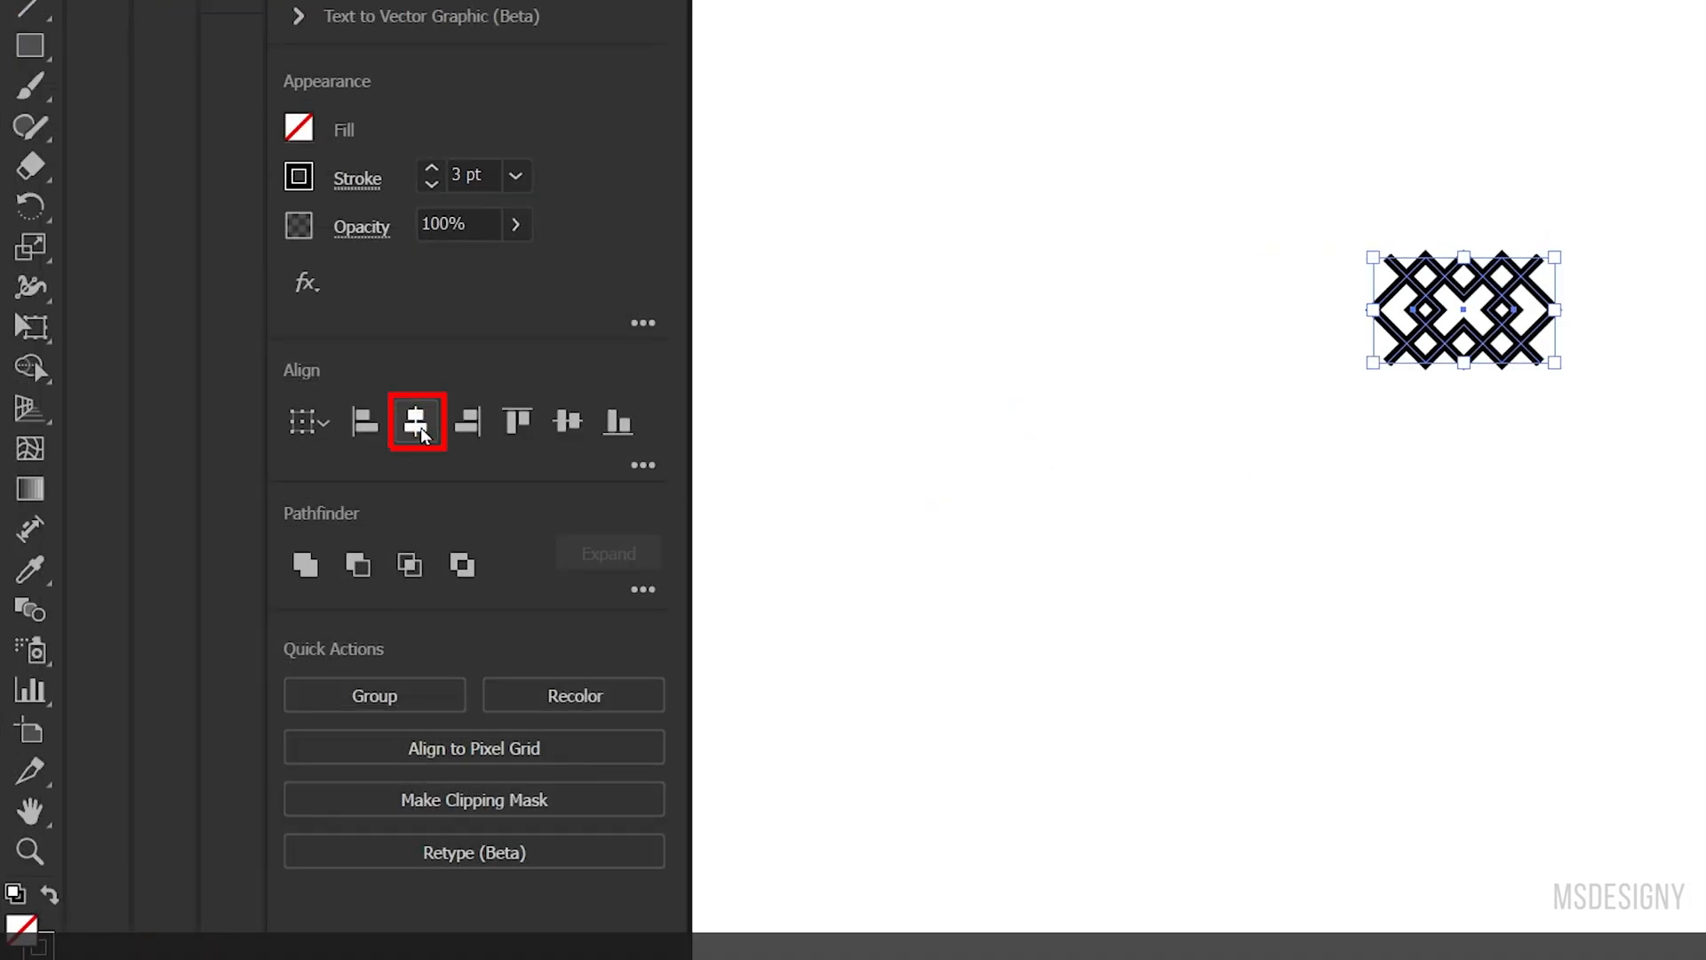
pyautogui.click(1590, 473)
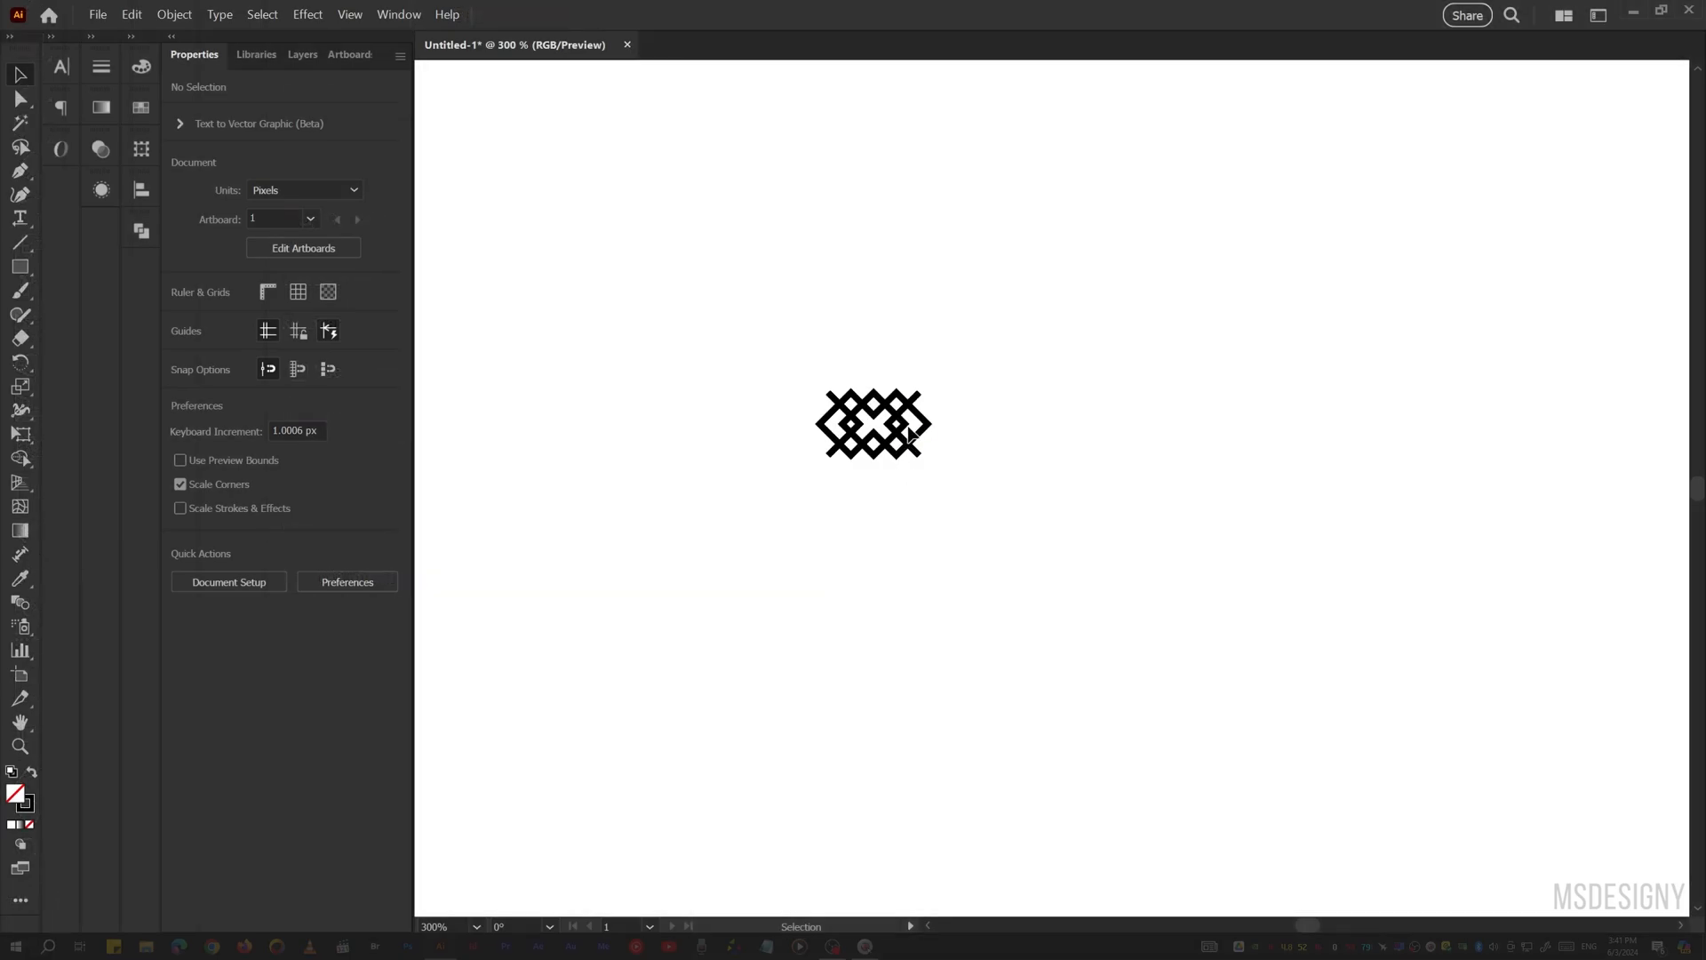
# - Draw a rectangle about 63 px wide and 31 px high just right of the diamond ornament
pyautogui.press('z')
pyautogui.moveTo(806, 376); pyautogui.dragTo(1020, 529)
pyautogui.press('space')
pyautogui.press('m')
pyautogui.moveTo(884, 395); pyautogui.dragTo(995, 400)
# - Cut the rectangle's path at all four corner anchor points
pyautogui.press('v')
pyautogui.press('a')
pyautogui.moveTo(791, 369); pyautogui.dragTo(826, 571)
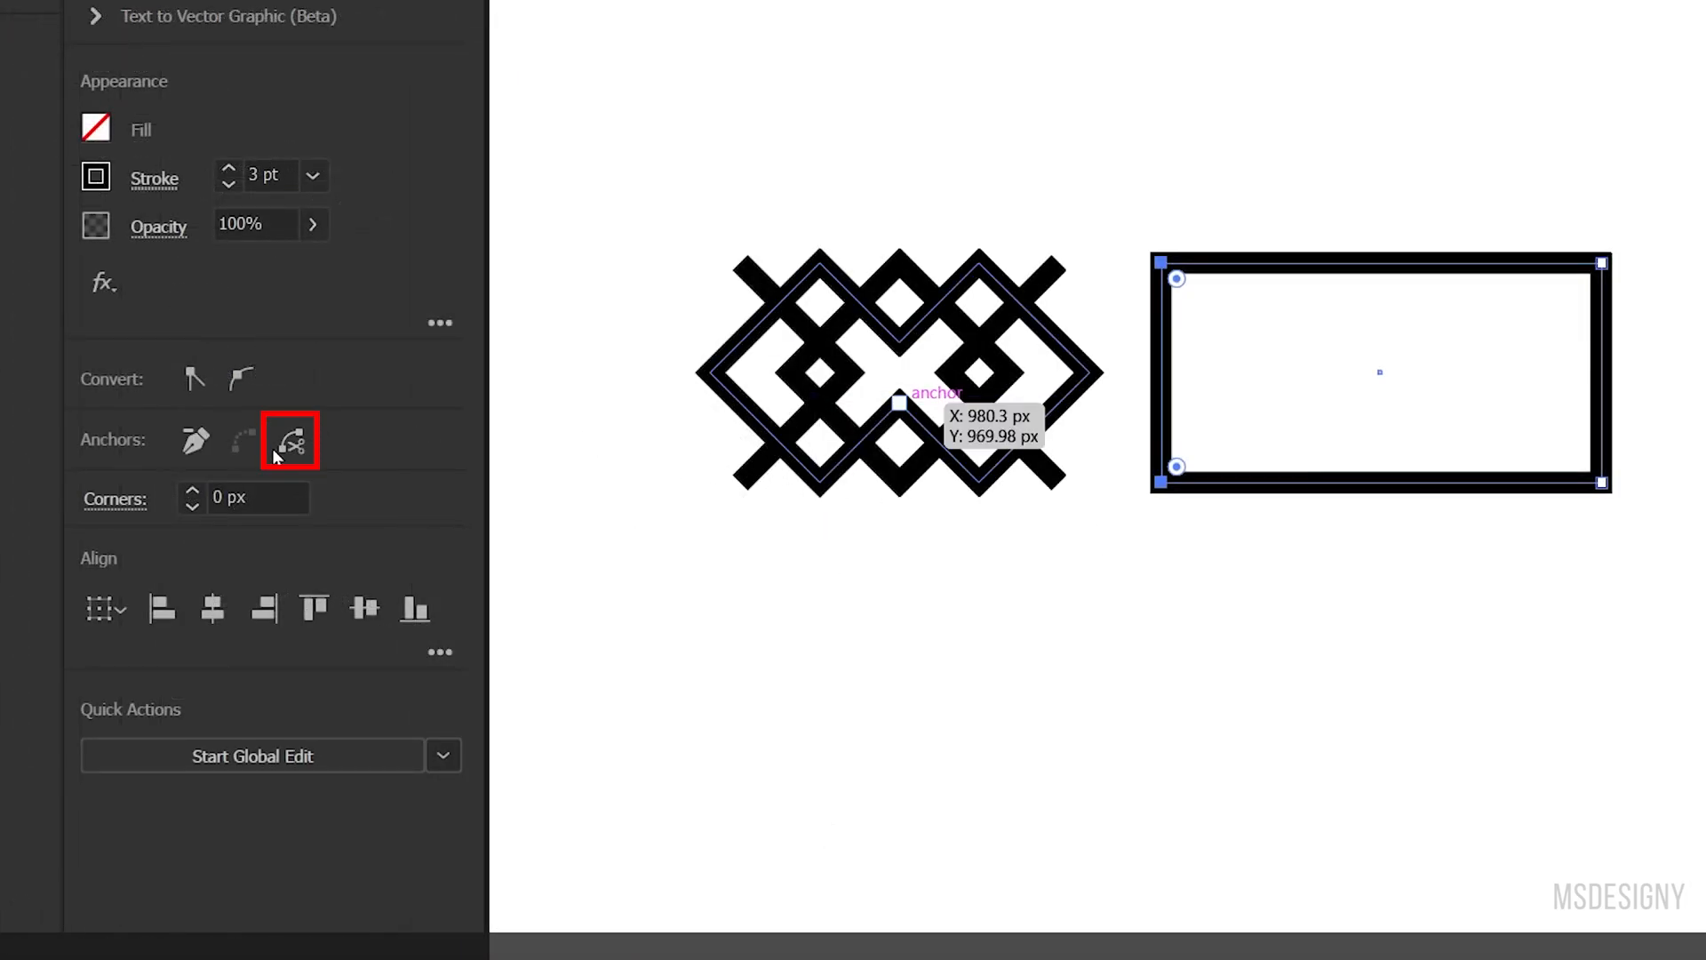
pyautogui.click(291, 442)
pyautogui.moveTo(1660, 200); pyautogui.dragTo(1544, 596)
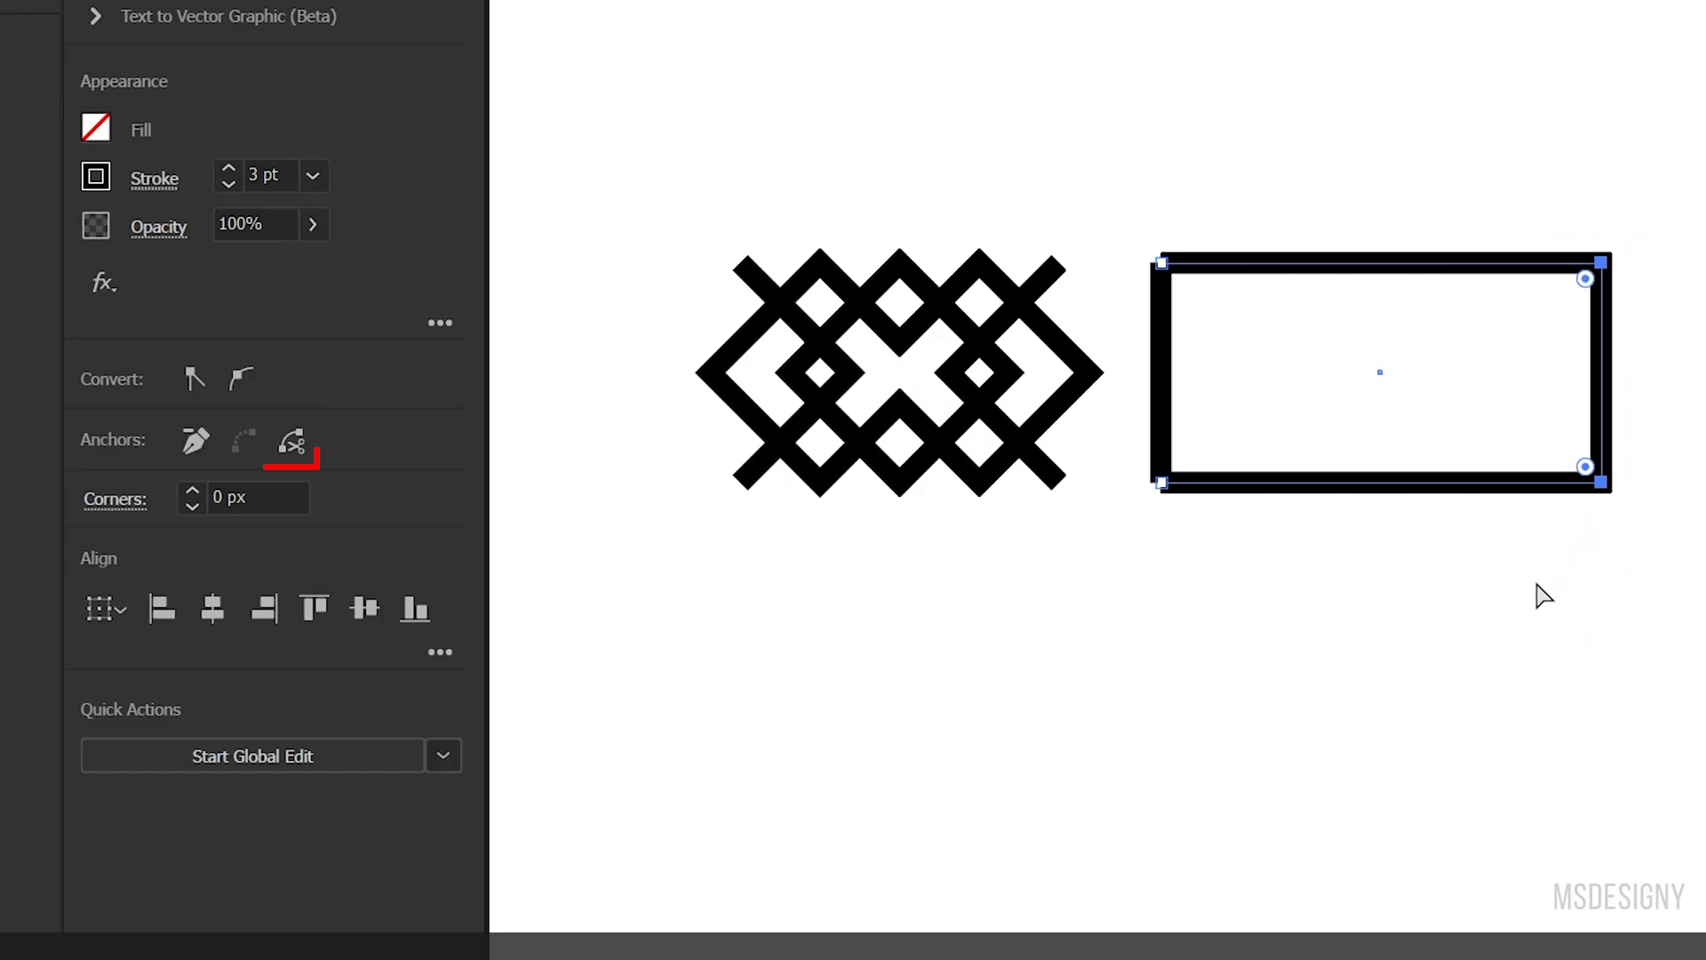
pyautogui.click(291, 442)
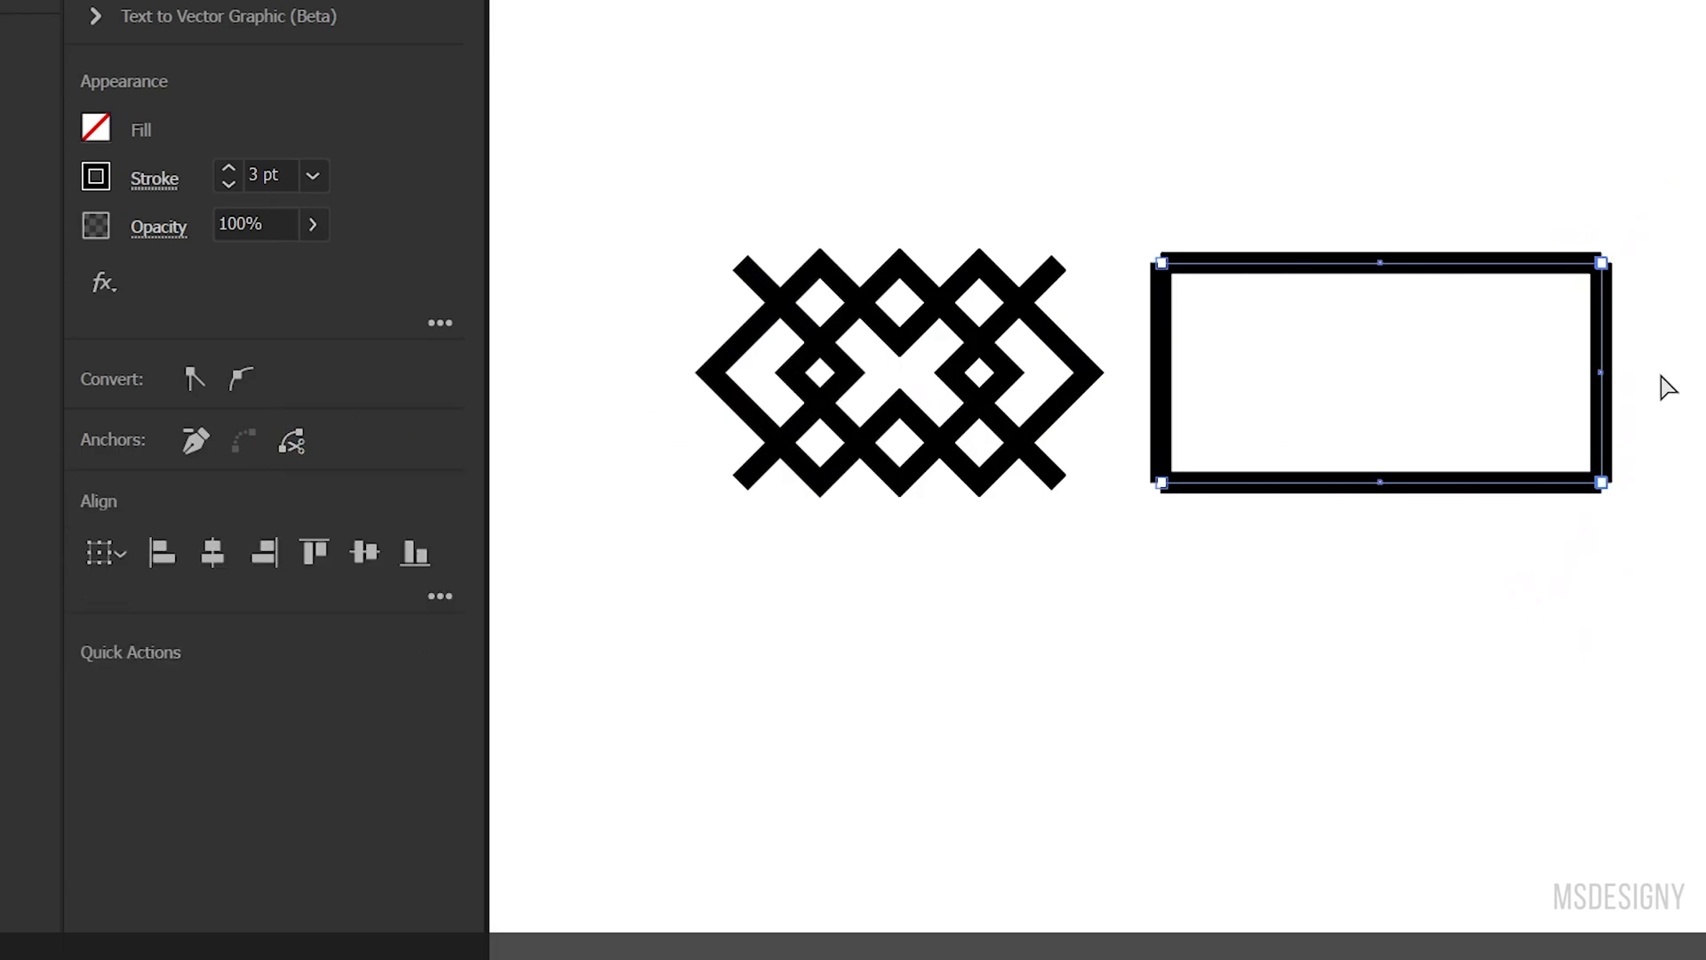
# - Delete both vertical sides of the cut rectangle, keeping its two horizontal lines
pyautogui.press('v')
pyautogui.click(812, 463)
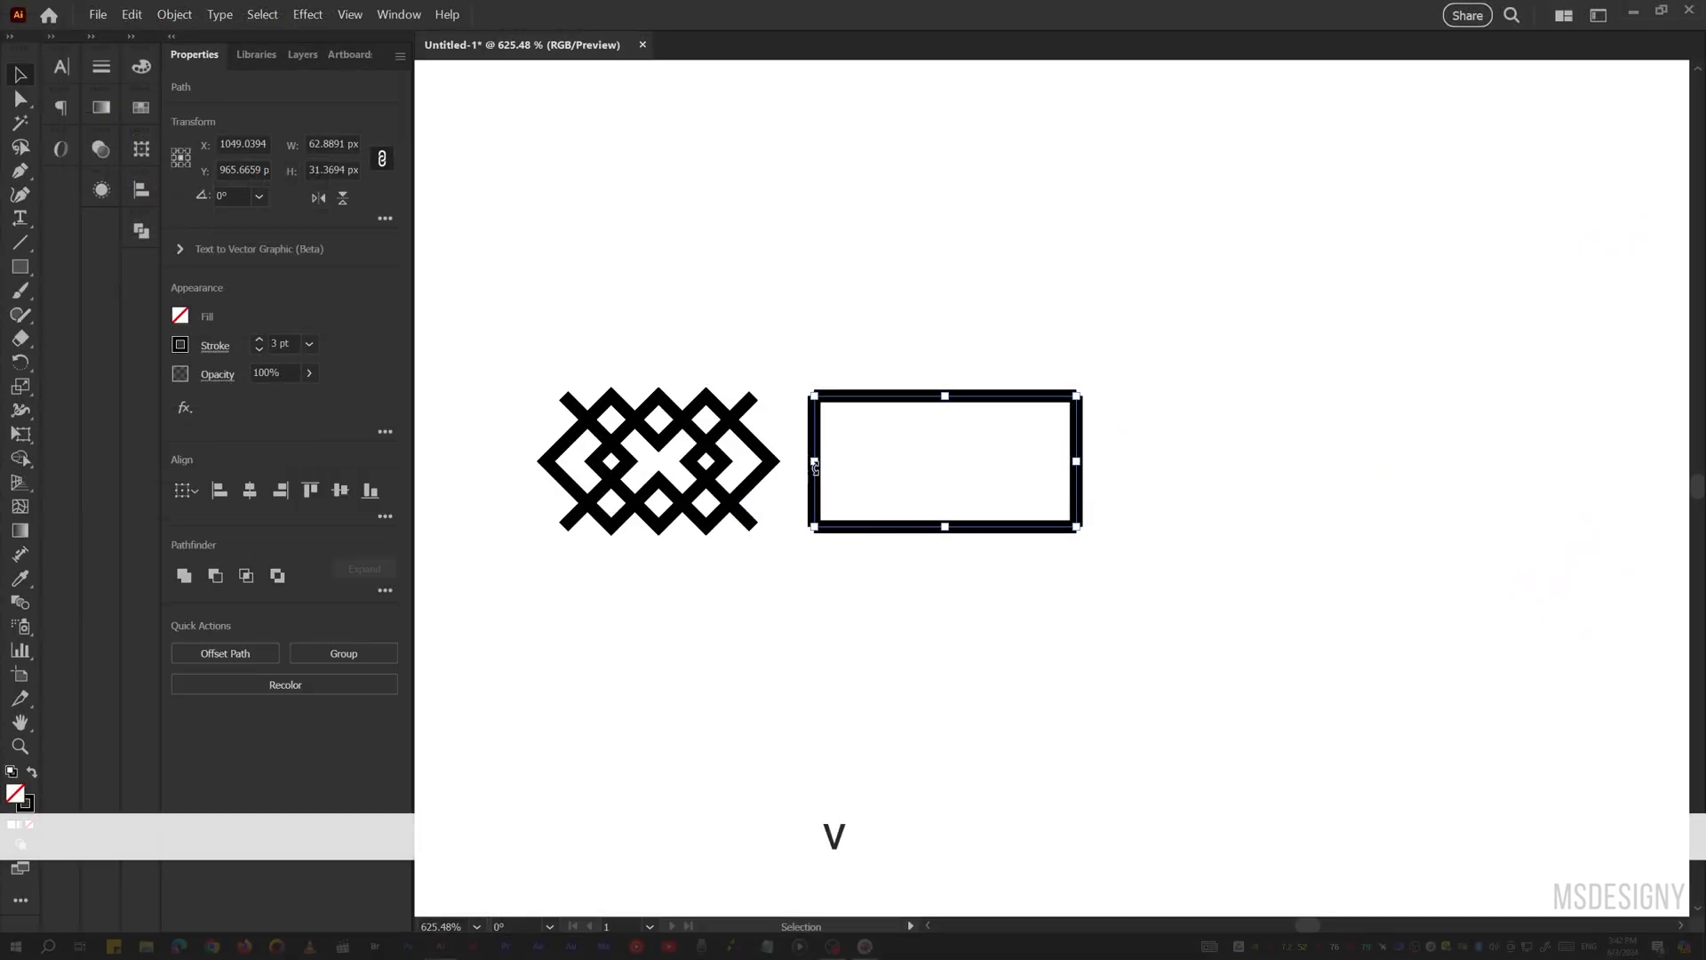
pyautogui.press('Delete')
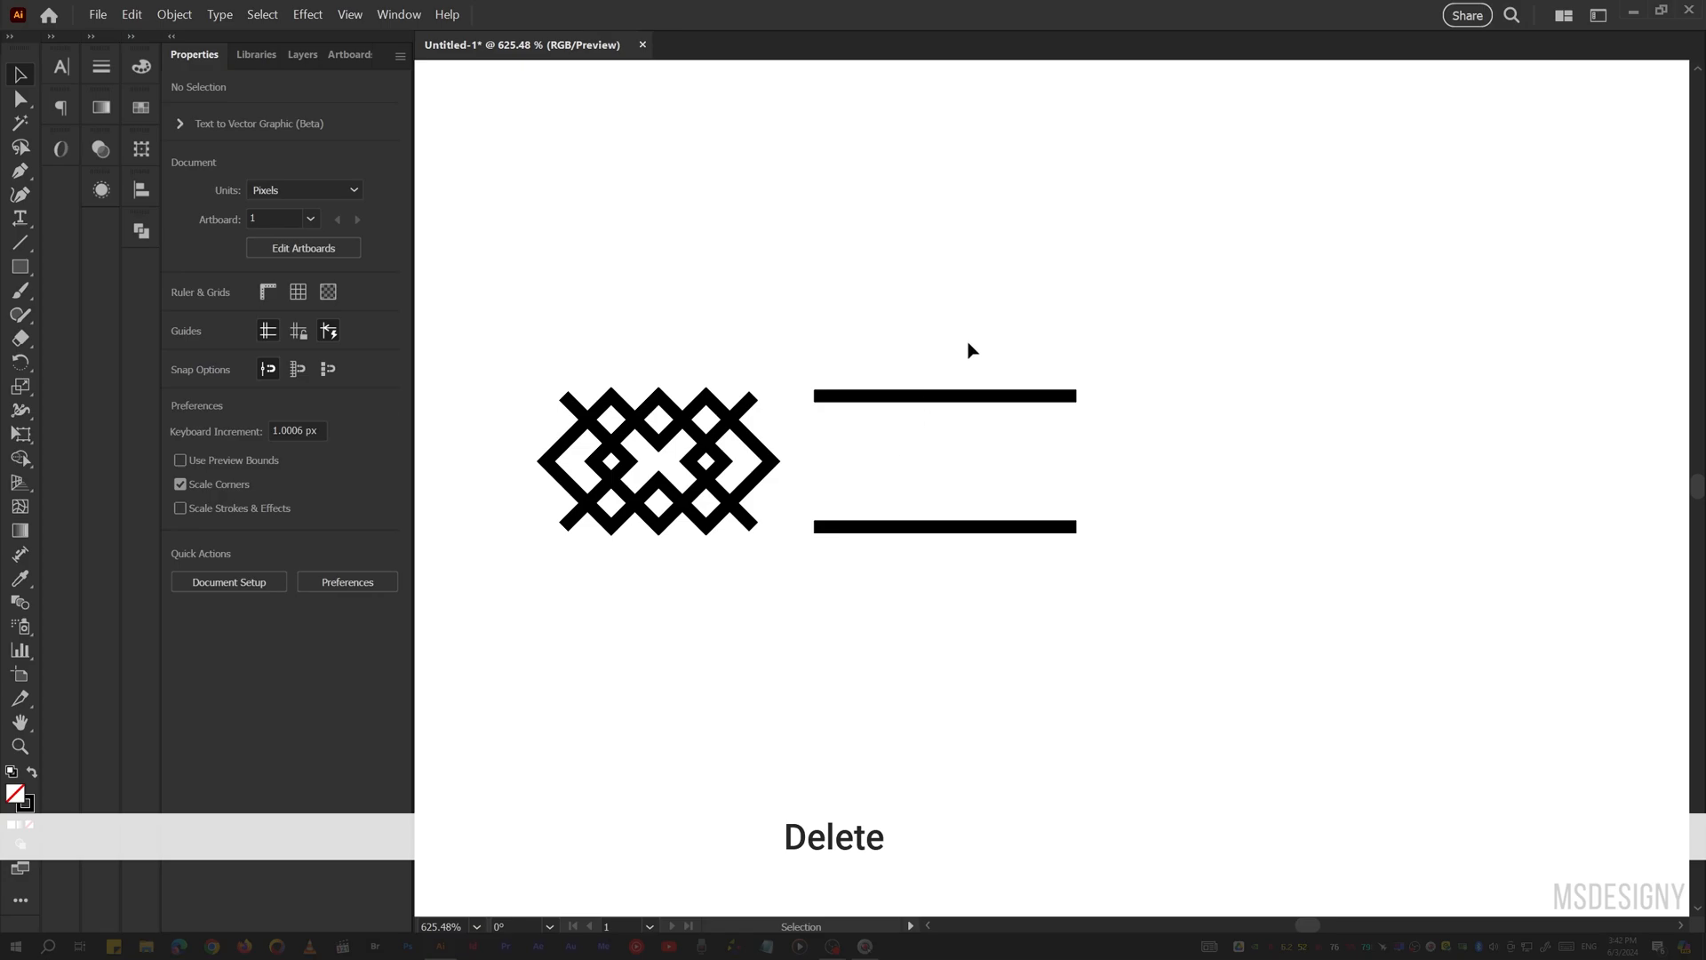
# - Shorten the two horizontal lines to about 46 px and move them left to meet the ornament's right diagonal ends
pyautogui.moveTo(883, 576); pyautogui.dragTo(885, 576)
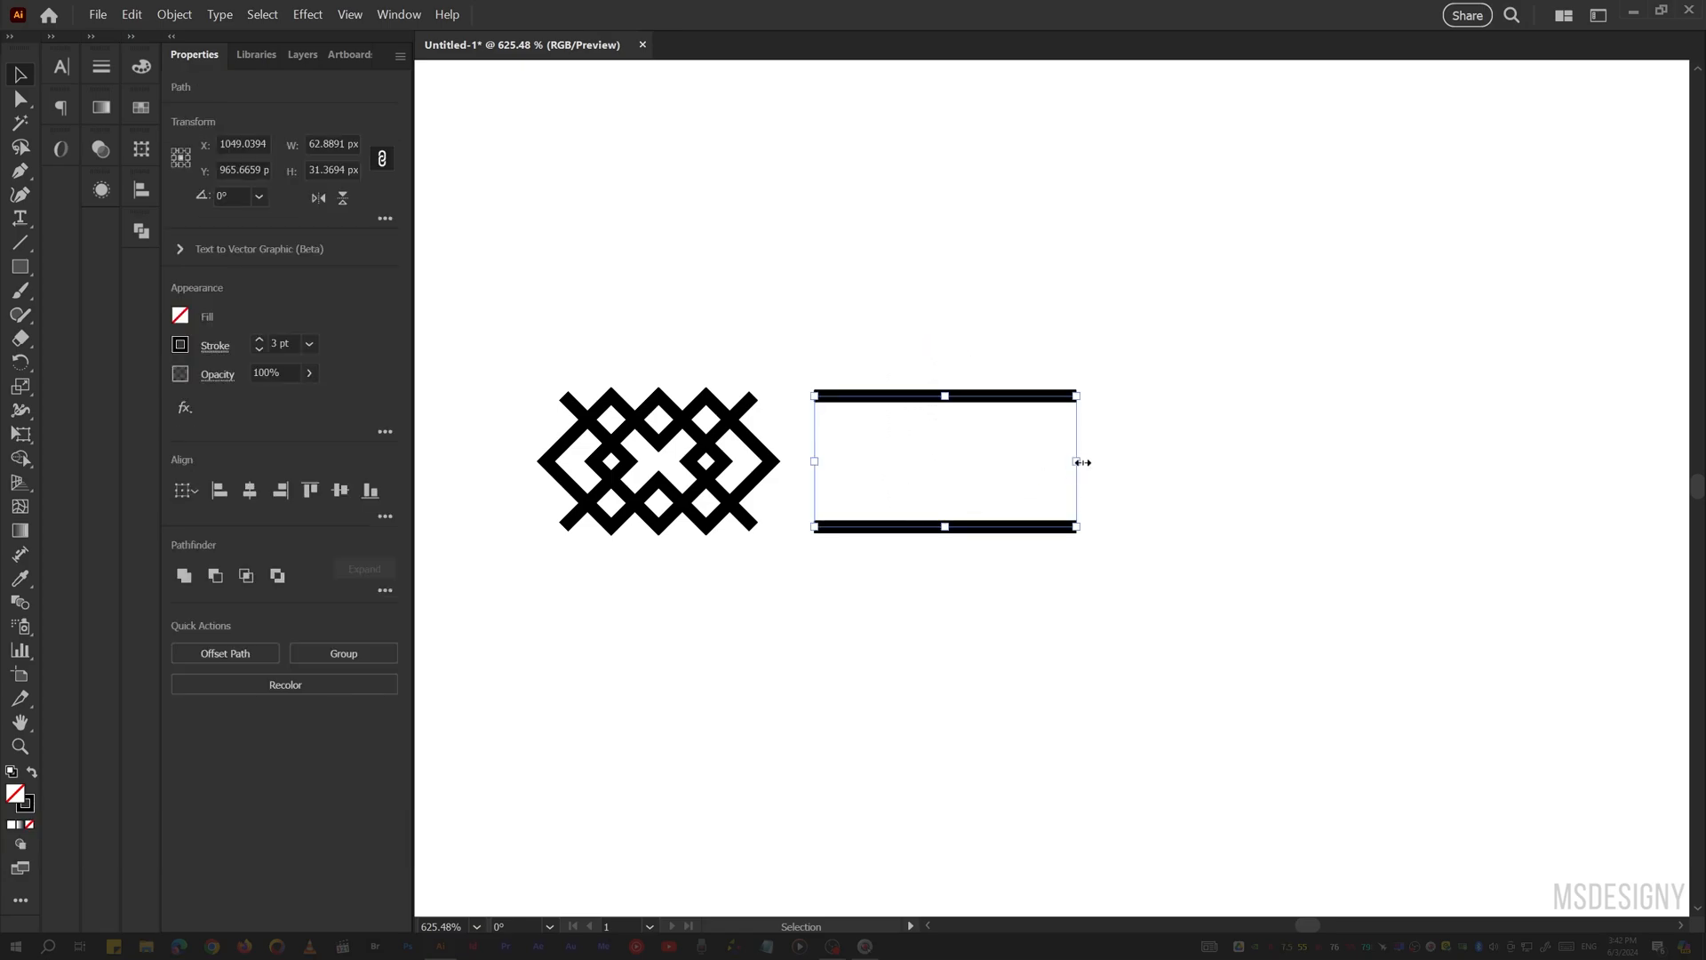
pyautogui.moveTo(1076, 461); pyautogui.dragTo(1005, 462)
pyautogui.moveTo(860, 396); pyautogui.dragTo(794, 403)
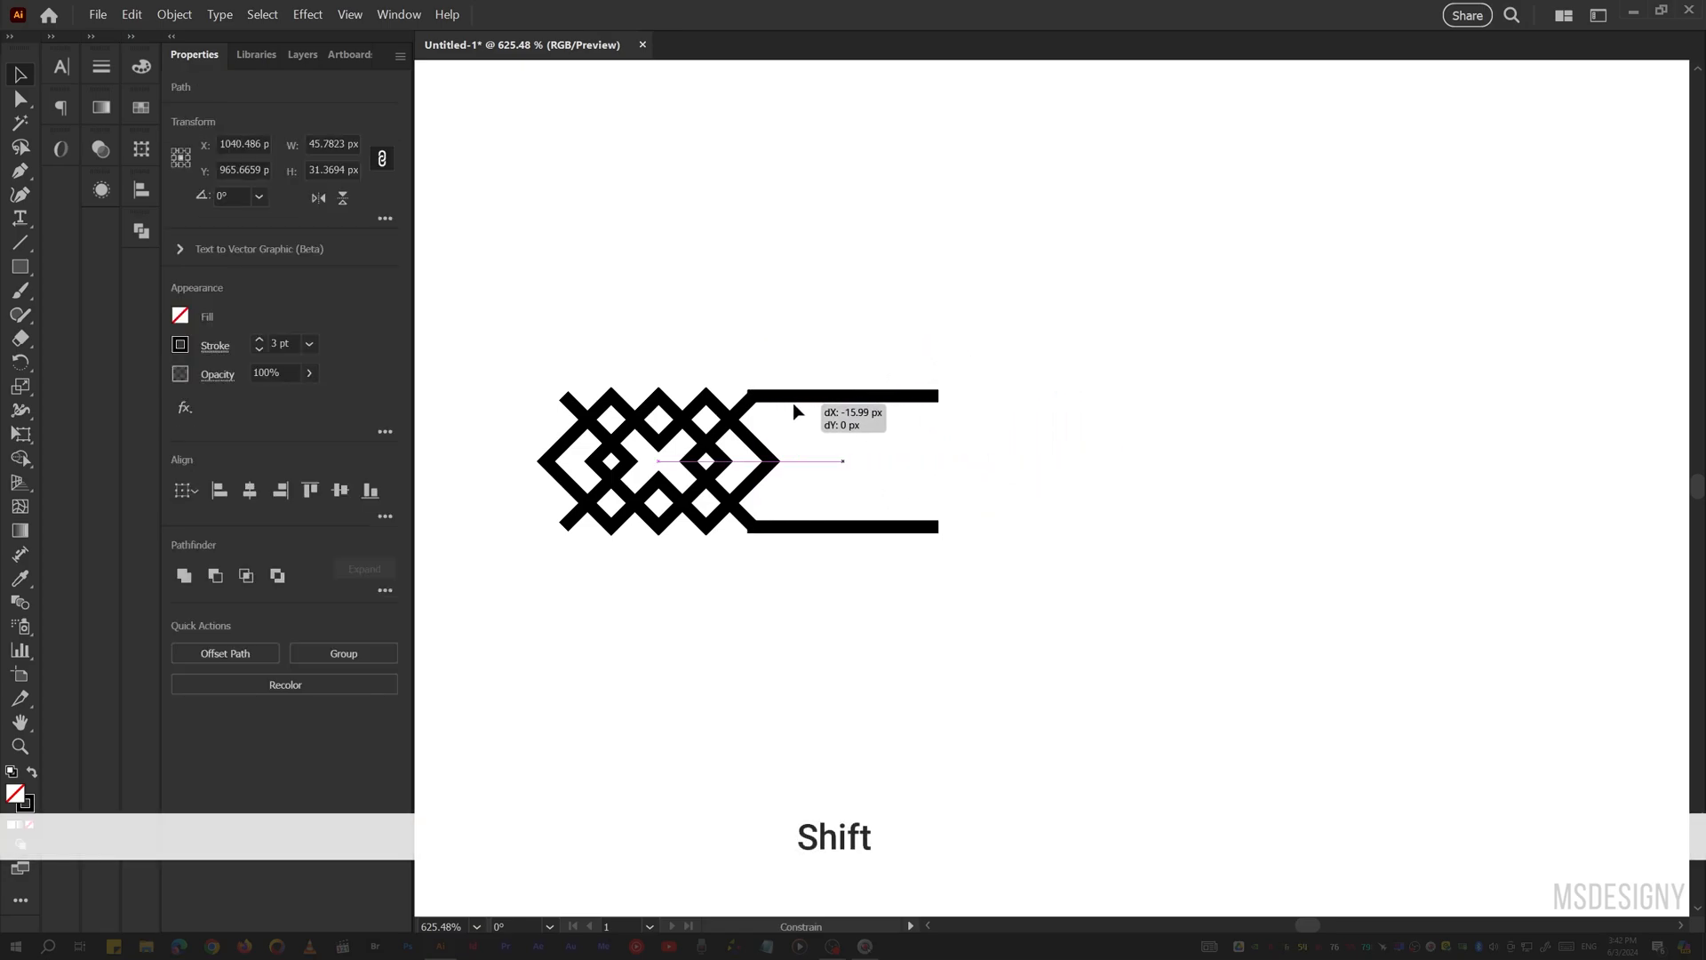
# - Paste a copy of the two lines in front and divide its height by 3 with width and height unlinked
pyautogui.press('v')
pyautogui.moveTo(1046, 305); pyautogui.dragTo(813, 652)
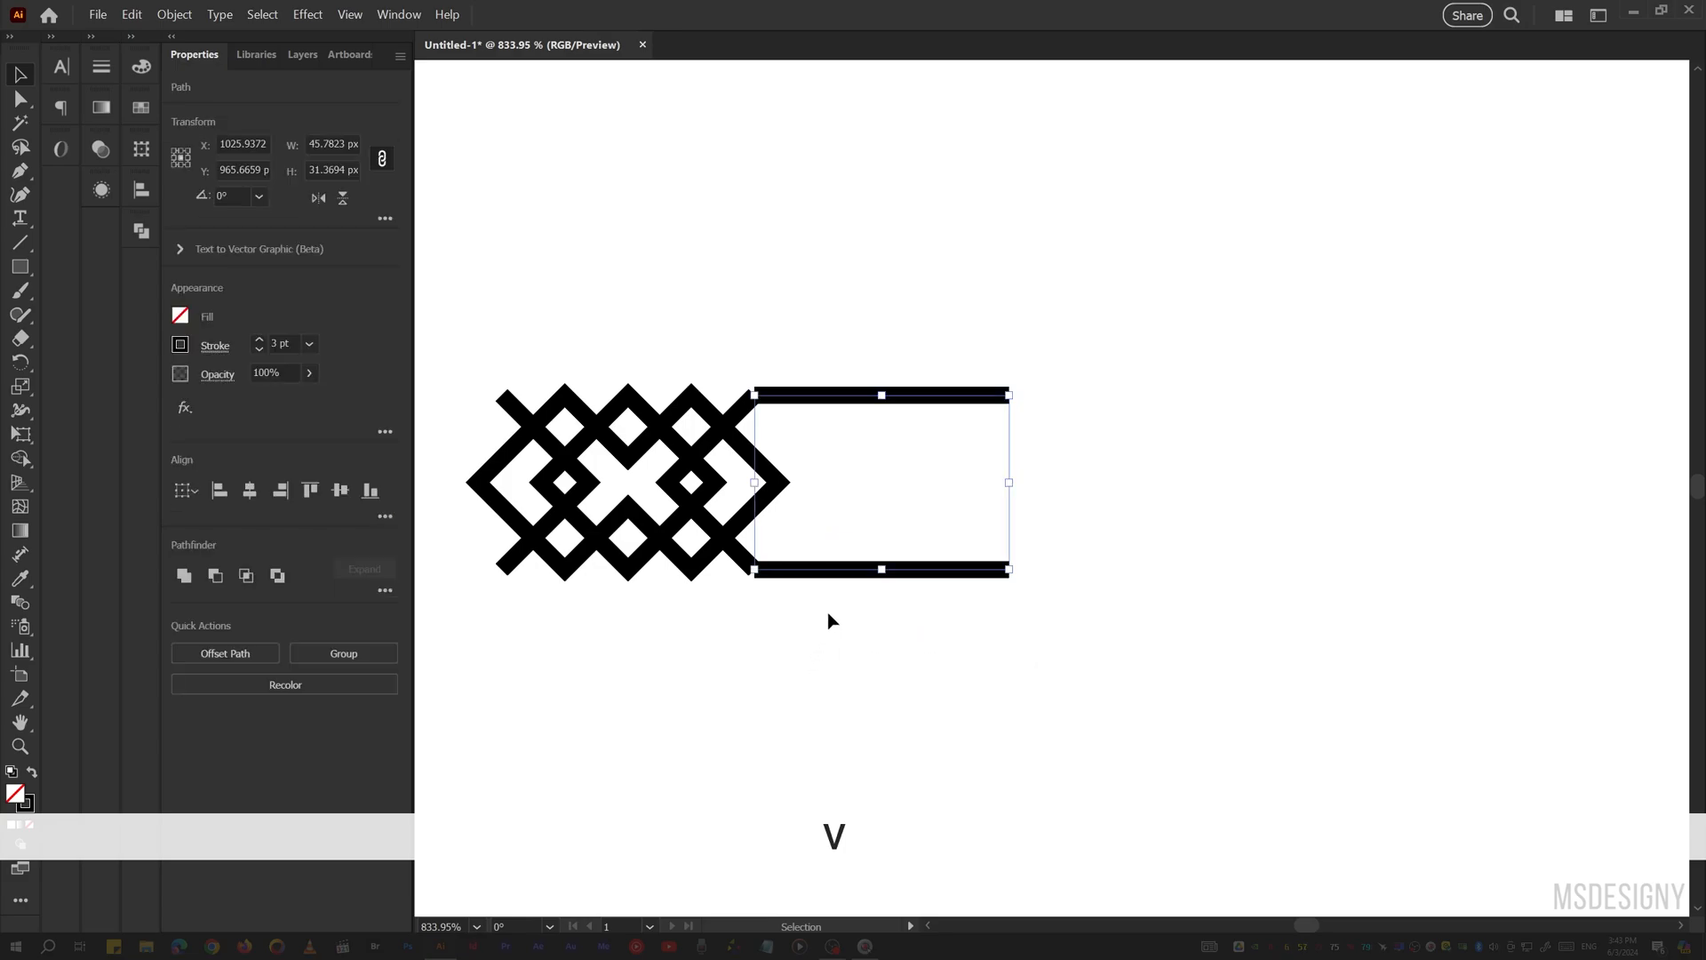
pyautogui.hotkey('ctrl', 'c')
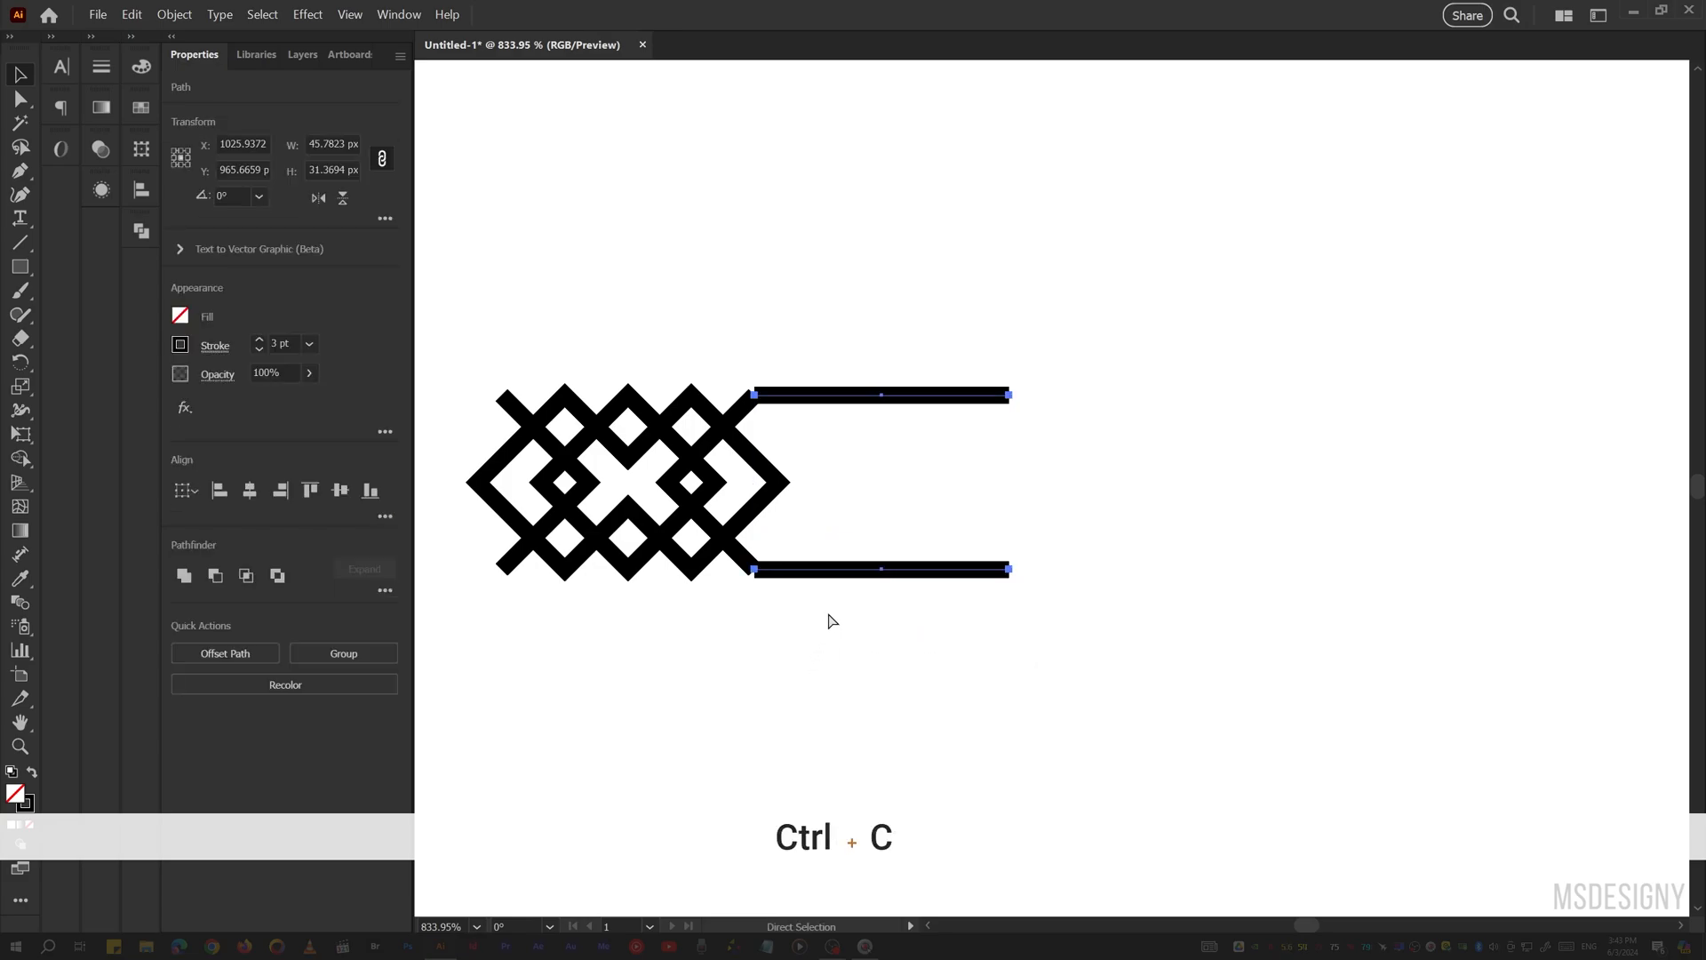
pyautogui.hotkey('ctrl', 'f')
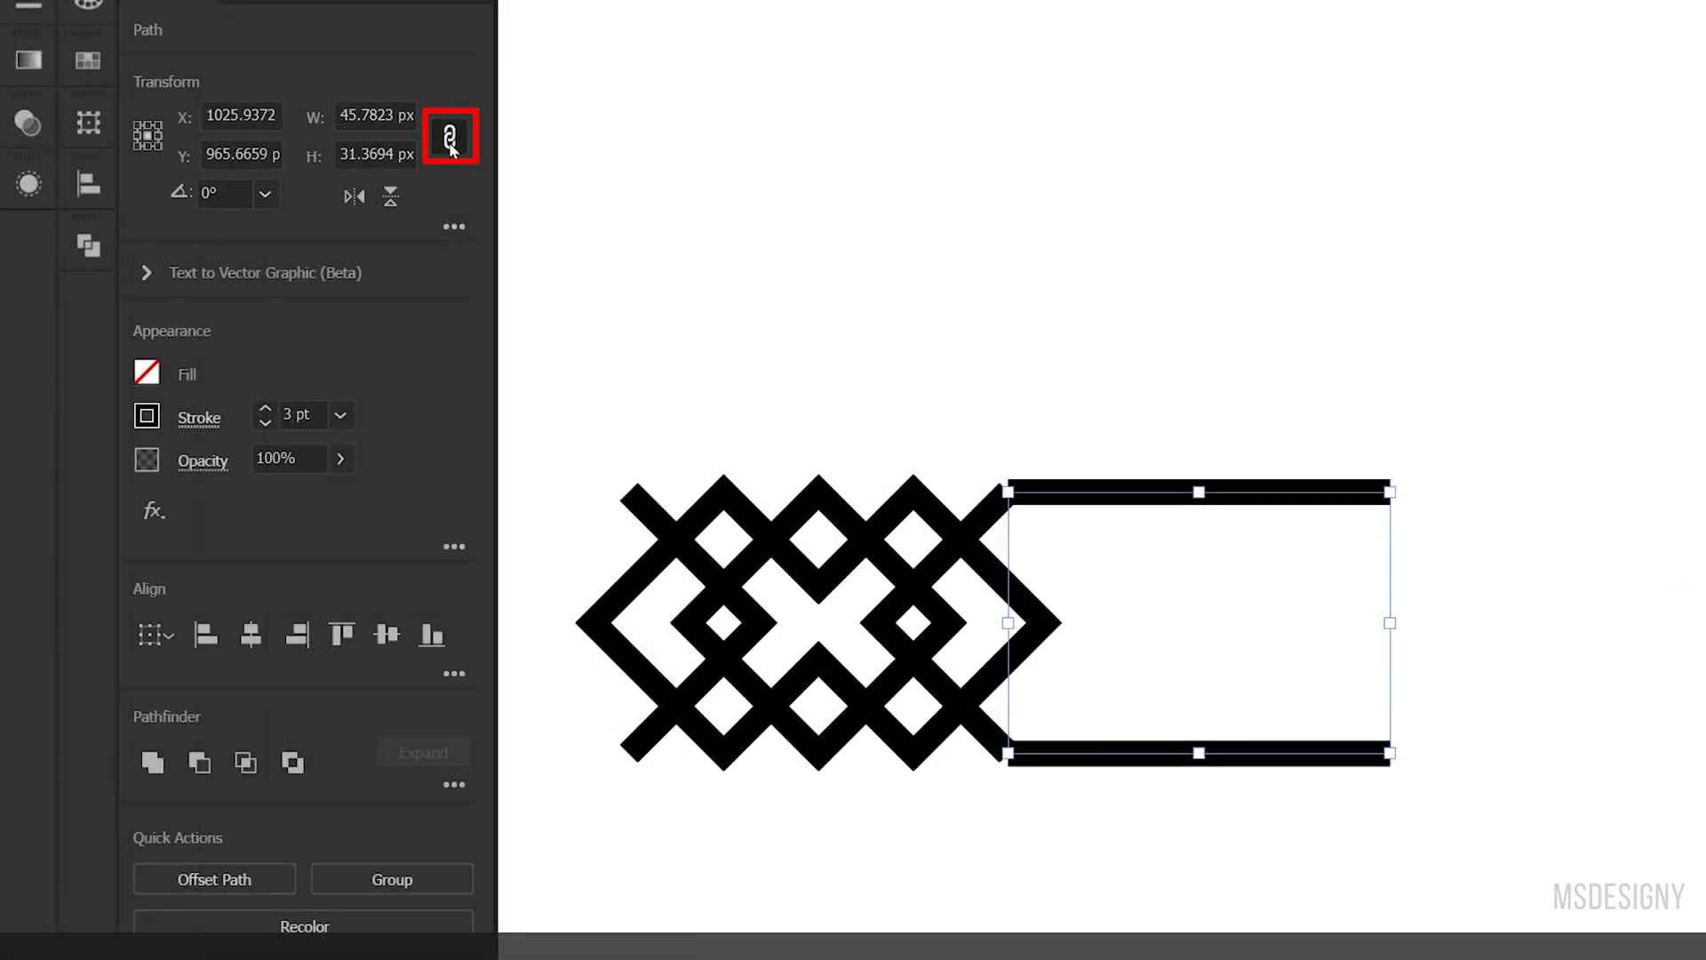
pyautogui.click(451, 142)
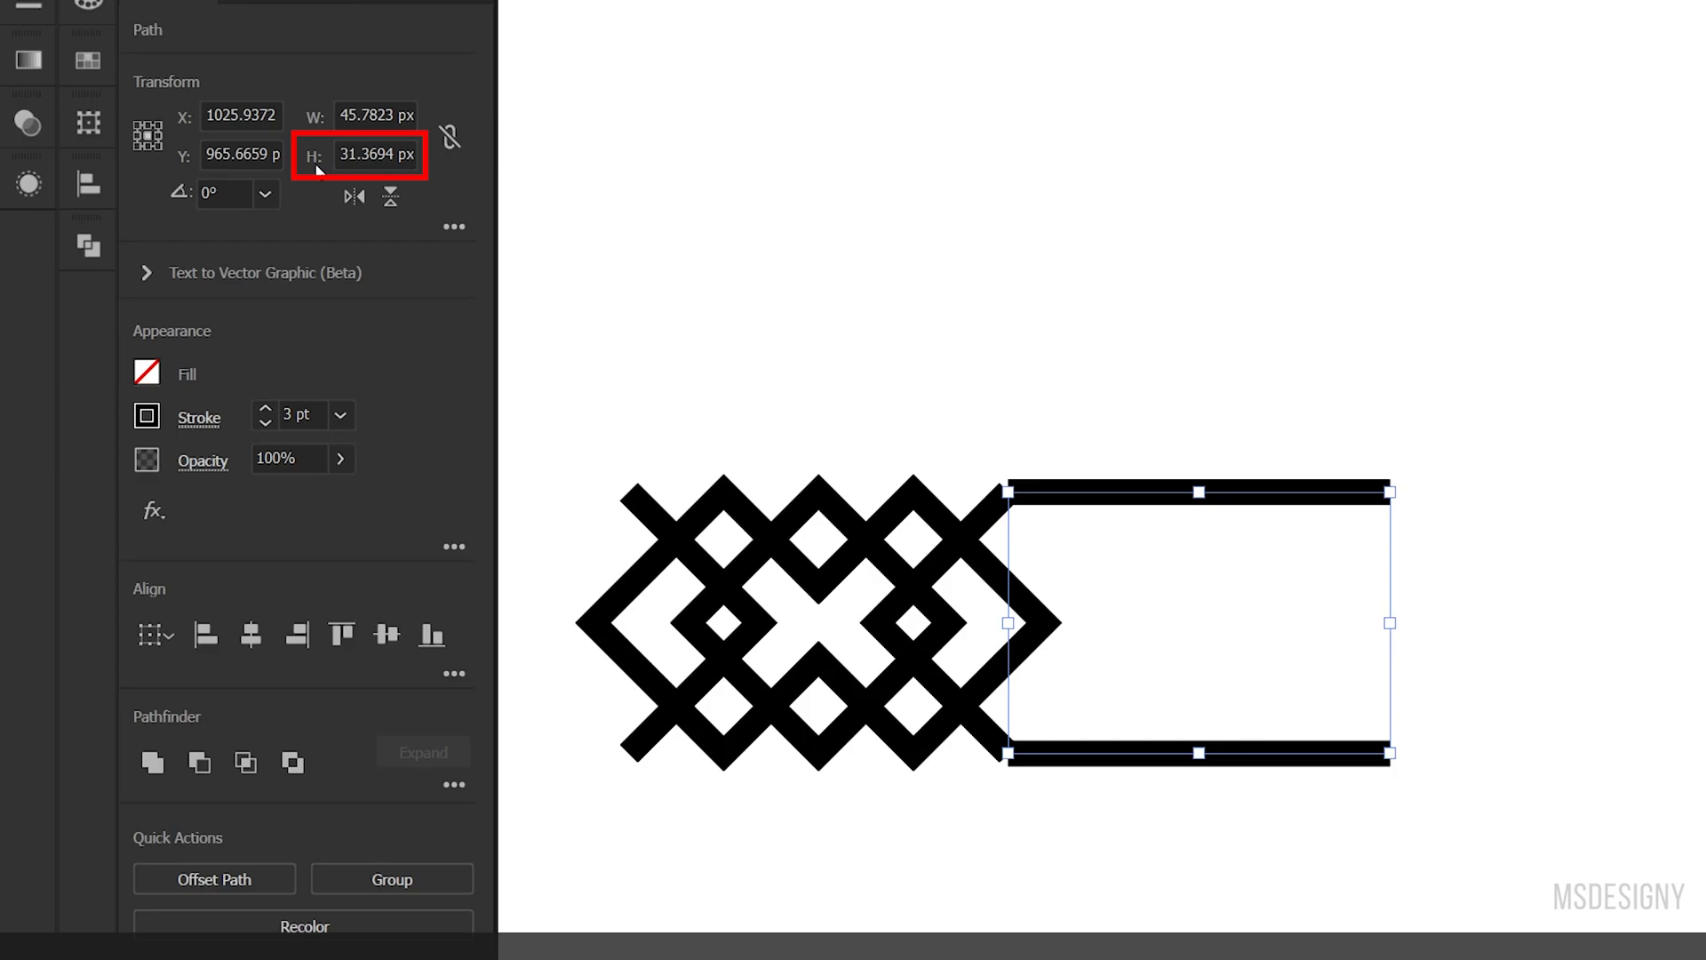
pyautogui.click(391, 154)
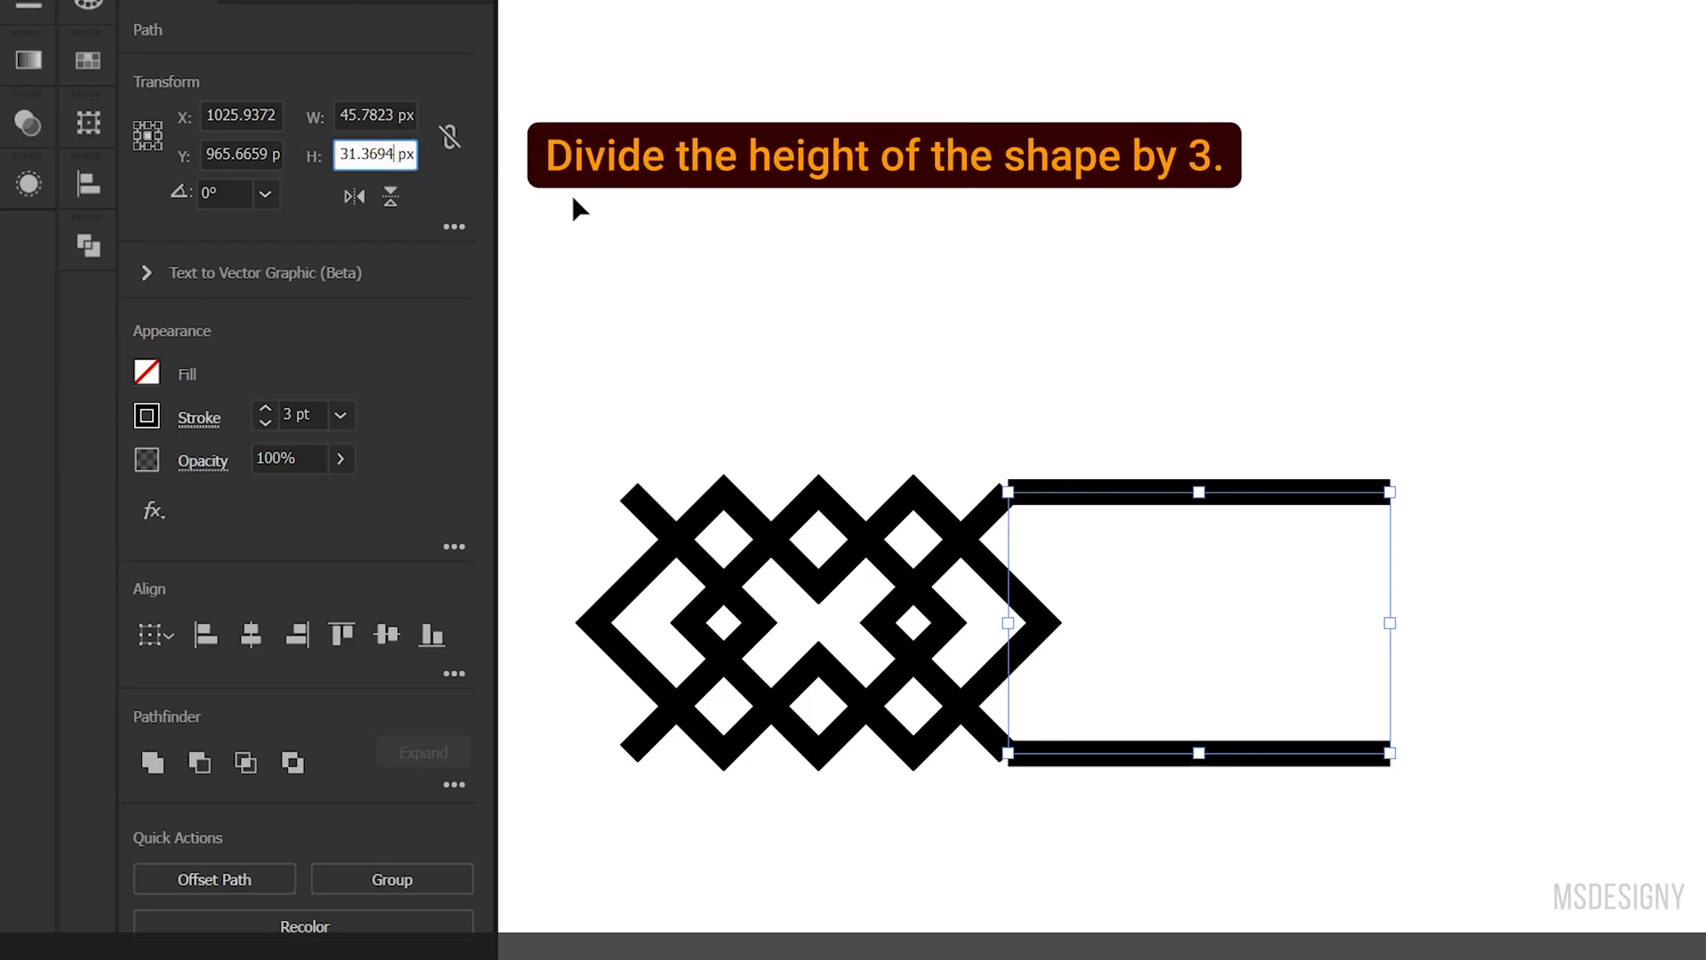
pyautogui.write('/')
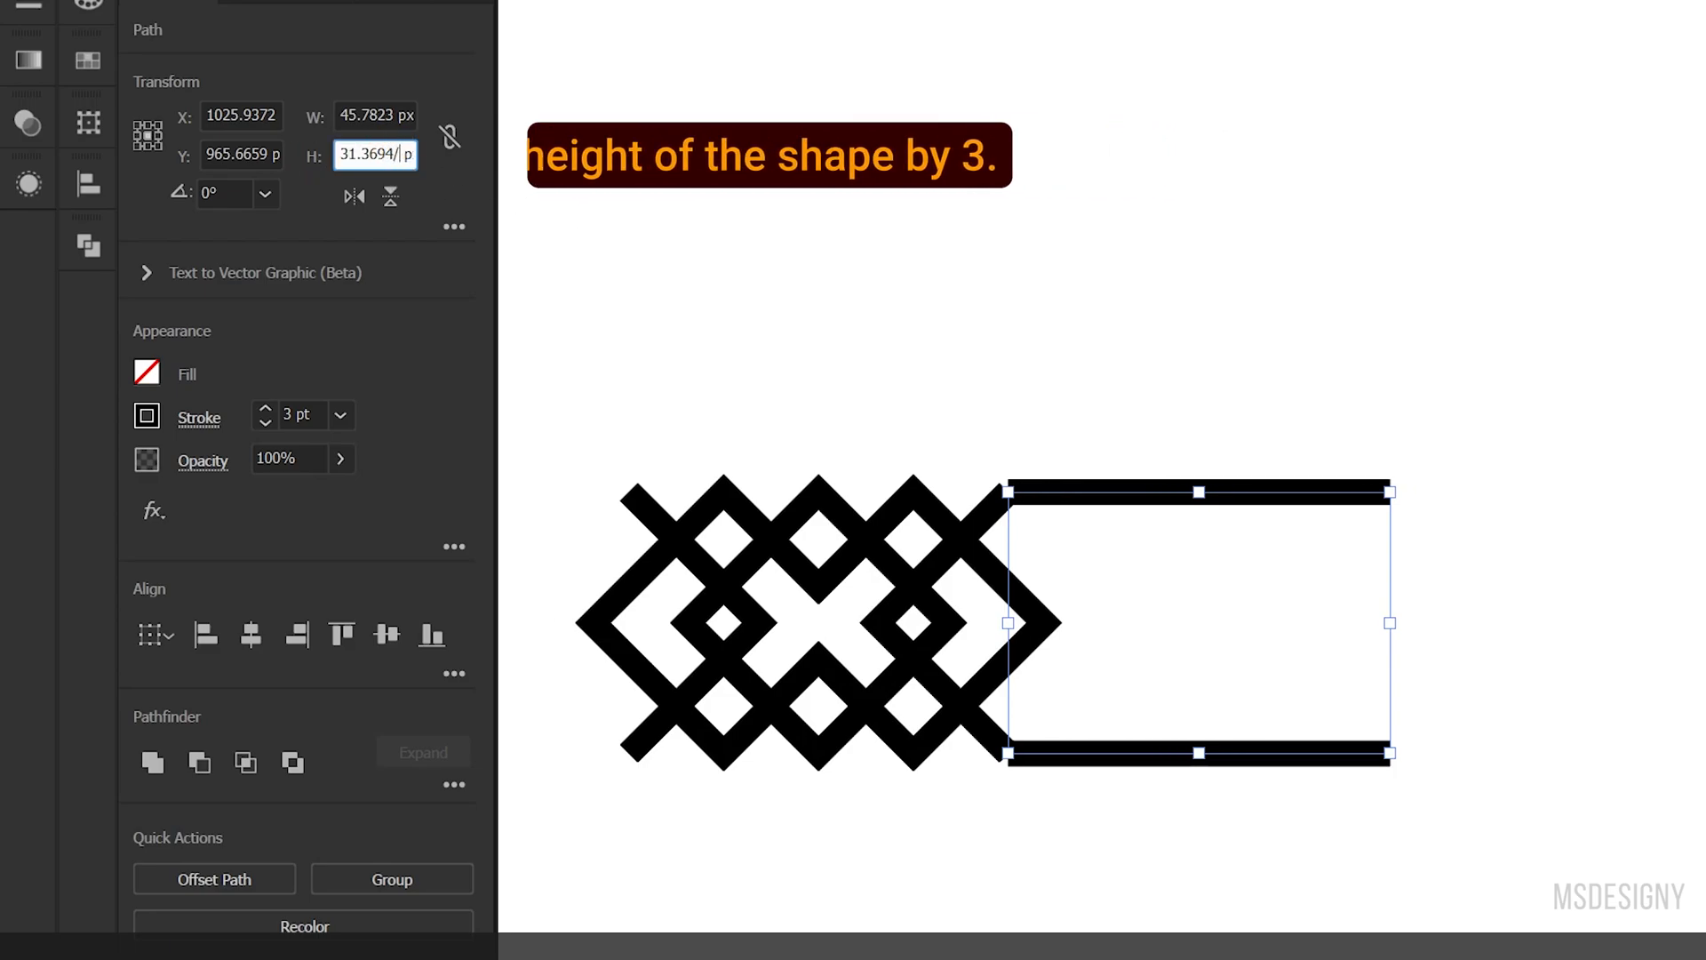
pyautogui.write('3')
pyautogui.press('Return')
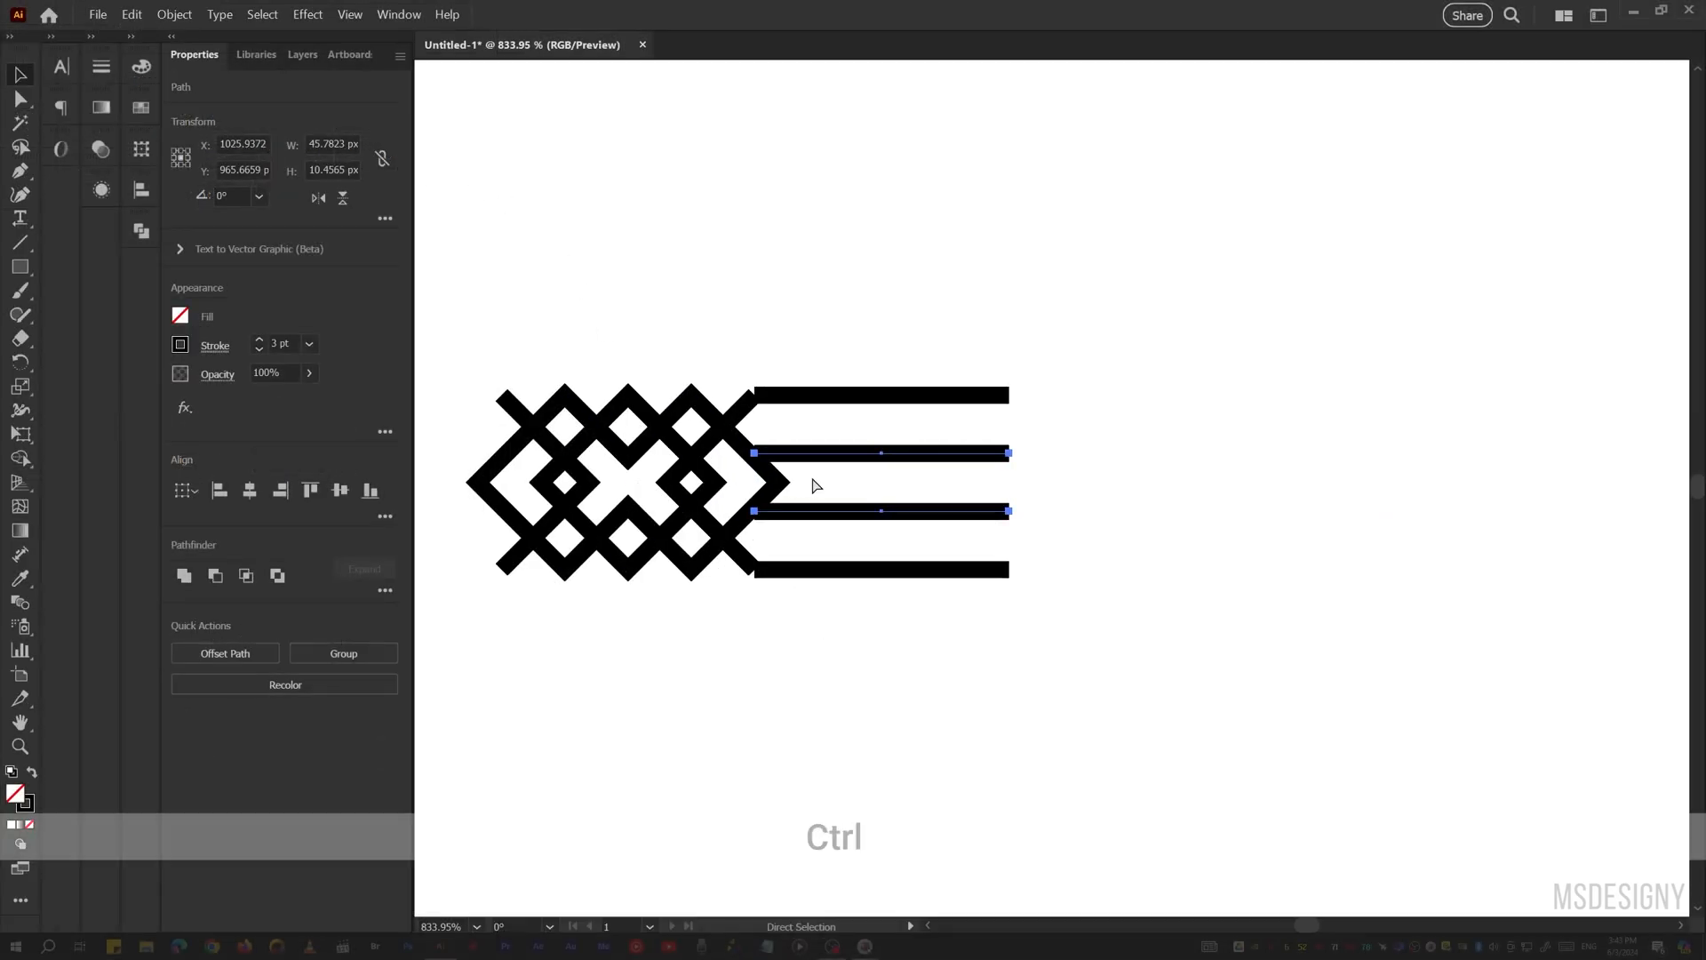
# - In outline view, move the inner pair of lines left so their ends meet the paths of the right diamond, and return to preview
pyautogui.hotkey('ctrl', 'y')
pyautogui.press('z')
pyautogui.moveTo(737, 444); pyautogui.dragTo(1001, 515)
pyautogui.press('v')
pyautogui.moveTo(891, 482); pyautogui.dragTo(837, 483)
pyautogui.hotkey('ctrl', 'y')
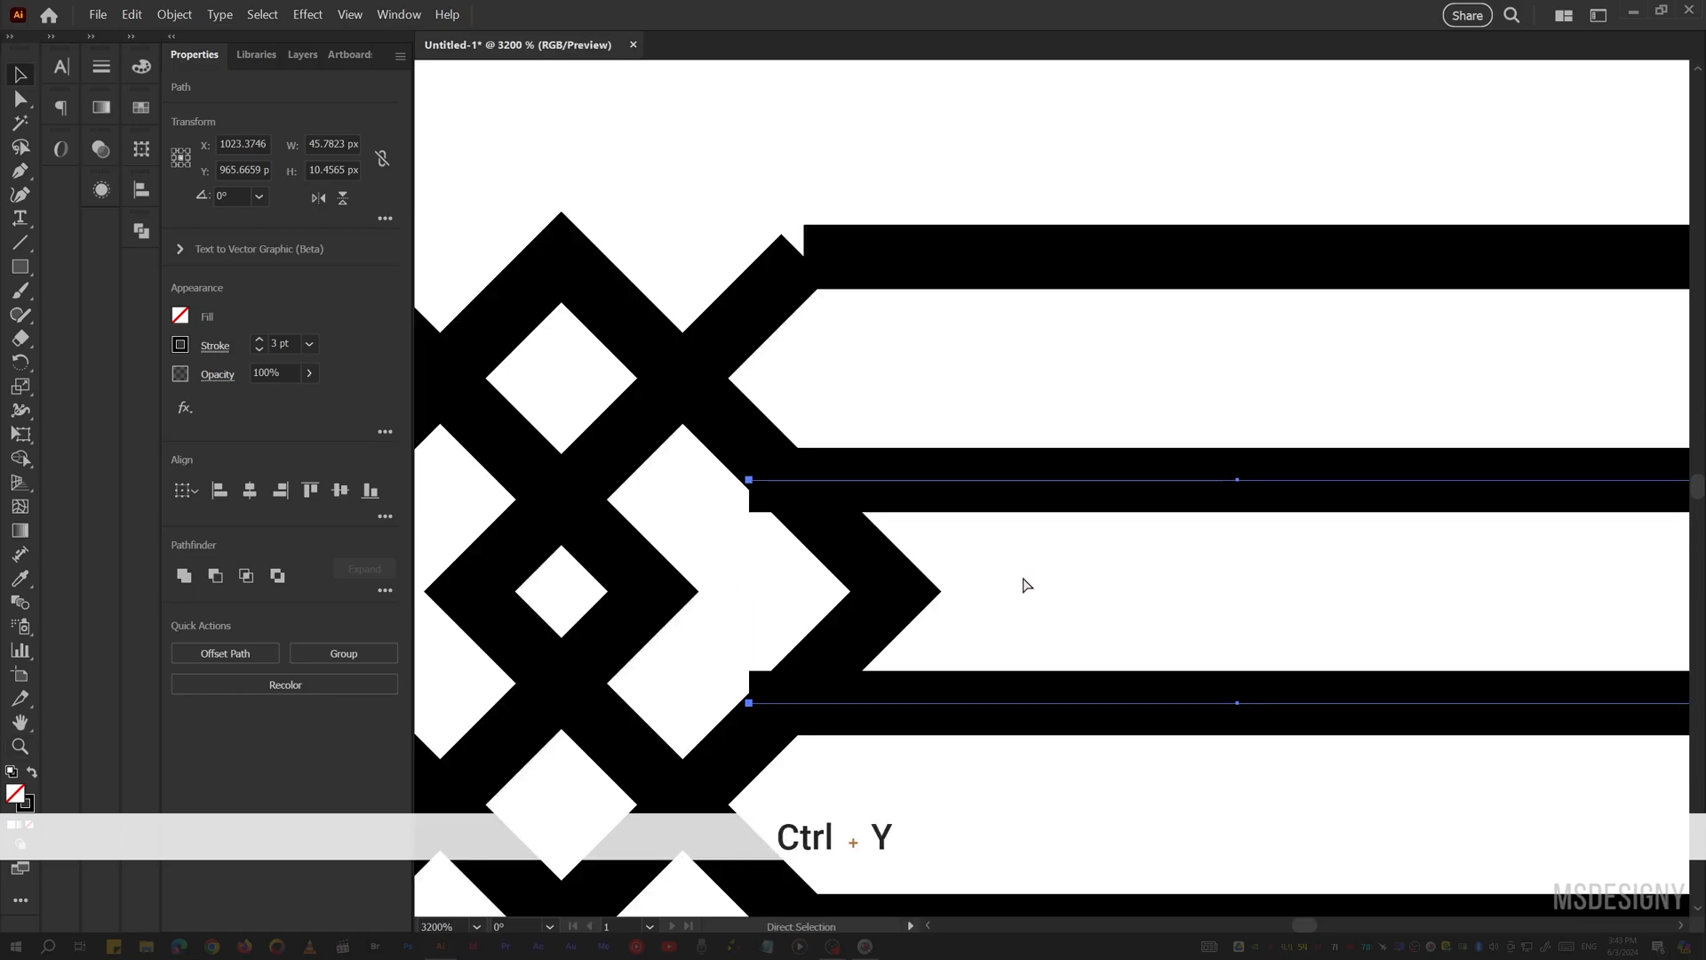
# - Move the outer pair of lines straight right to X about 1030.25 px, leaving a small gap to the diagonal ends
pyautogui.press('z')
pyautogui.moveTo(1090, 557); pyautogui.dragTo(891, 484)
pyautogui.press('space')
pyautogui.keyDown('ctrl'); pyautogui.click(963, 430); pyautogui.keyUp('ctrl')
pyautogui.press('v')
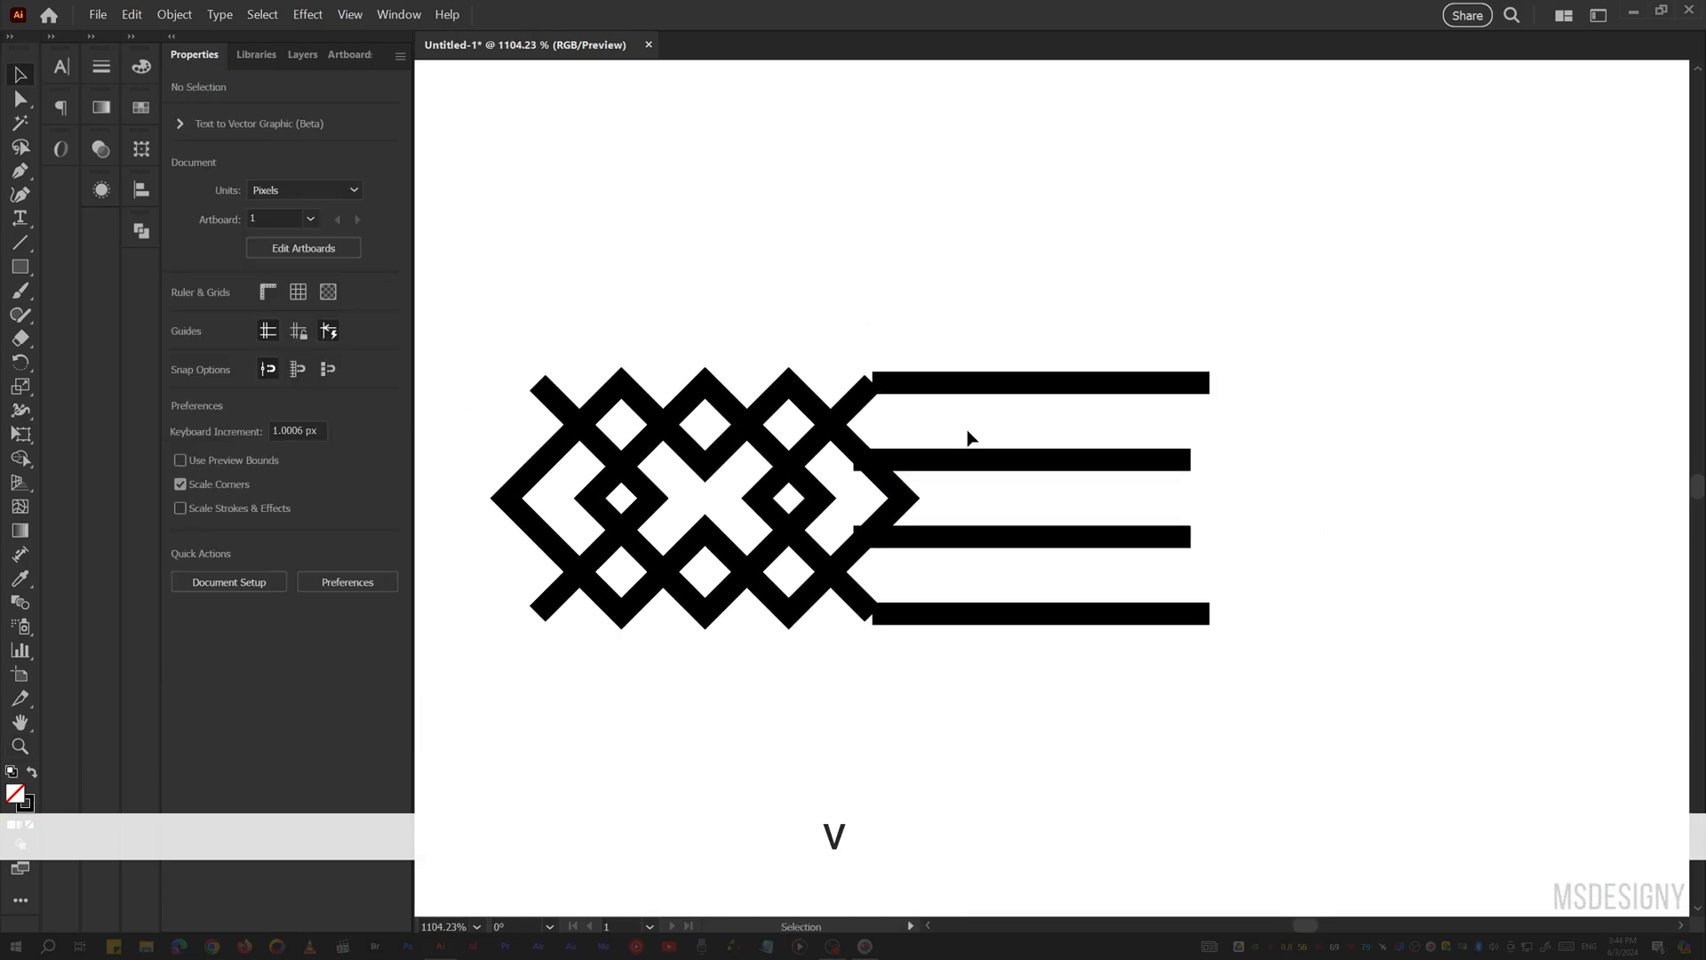
pyautogui.press('space')
pyautogui.moveTo(1002, 420); pyautogui.dragTo(1014, 432)
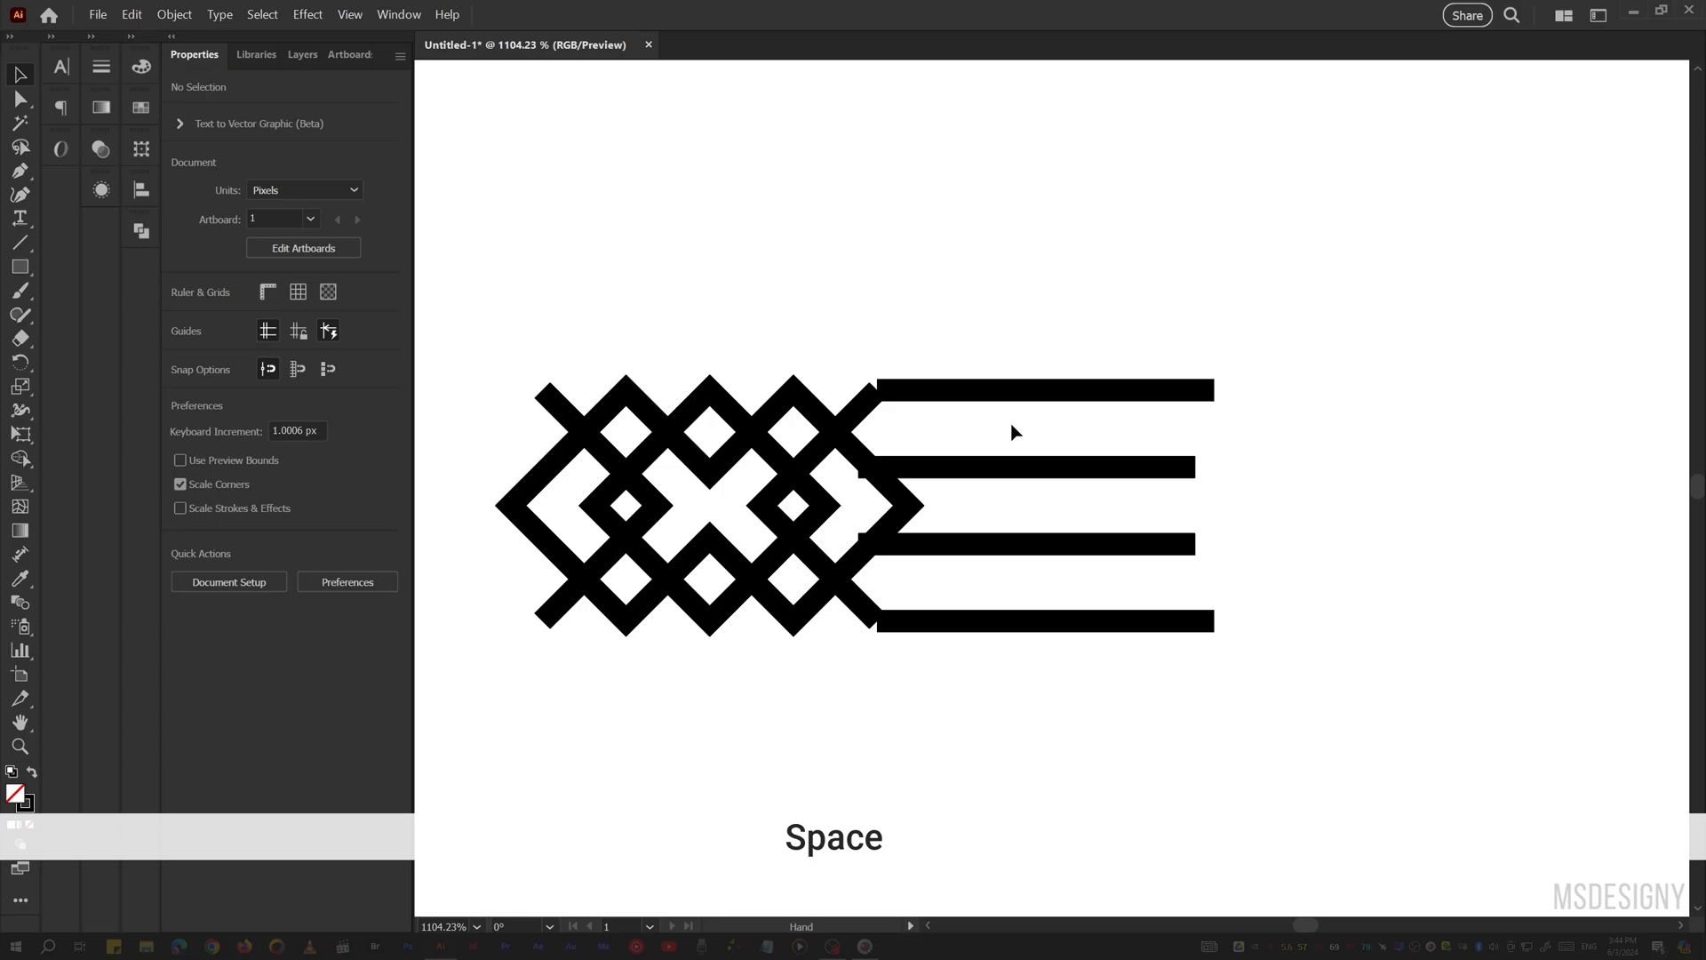
pyautogui.click(1055, 384)
pyautogui.keyDown('shift'); pyautogui.click(1040, 621); pyautogui.keyUp('shift')
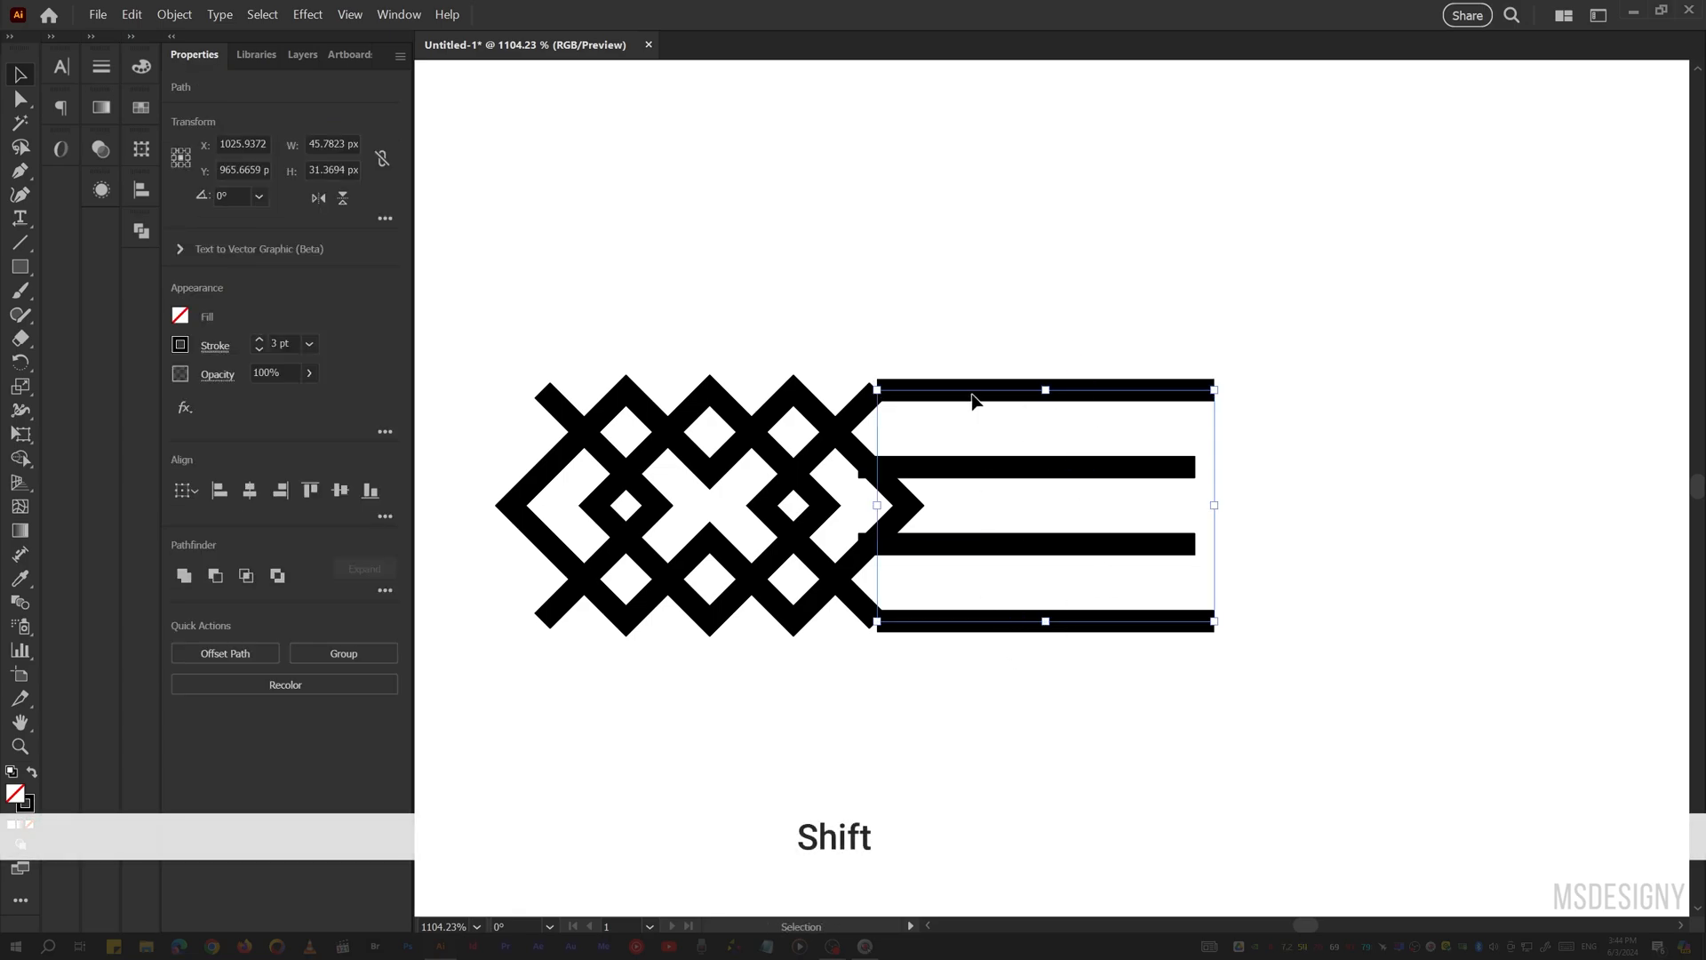
pyautogui.moveTo(959, 393); pyautogui.dragTo(991, 393)
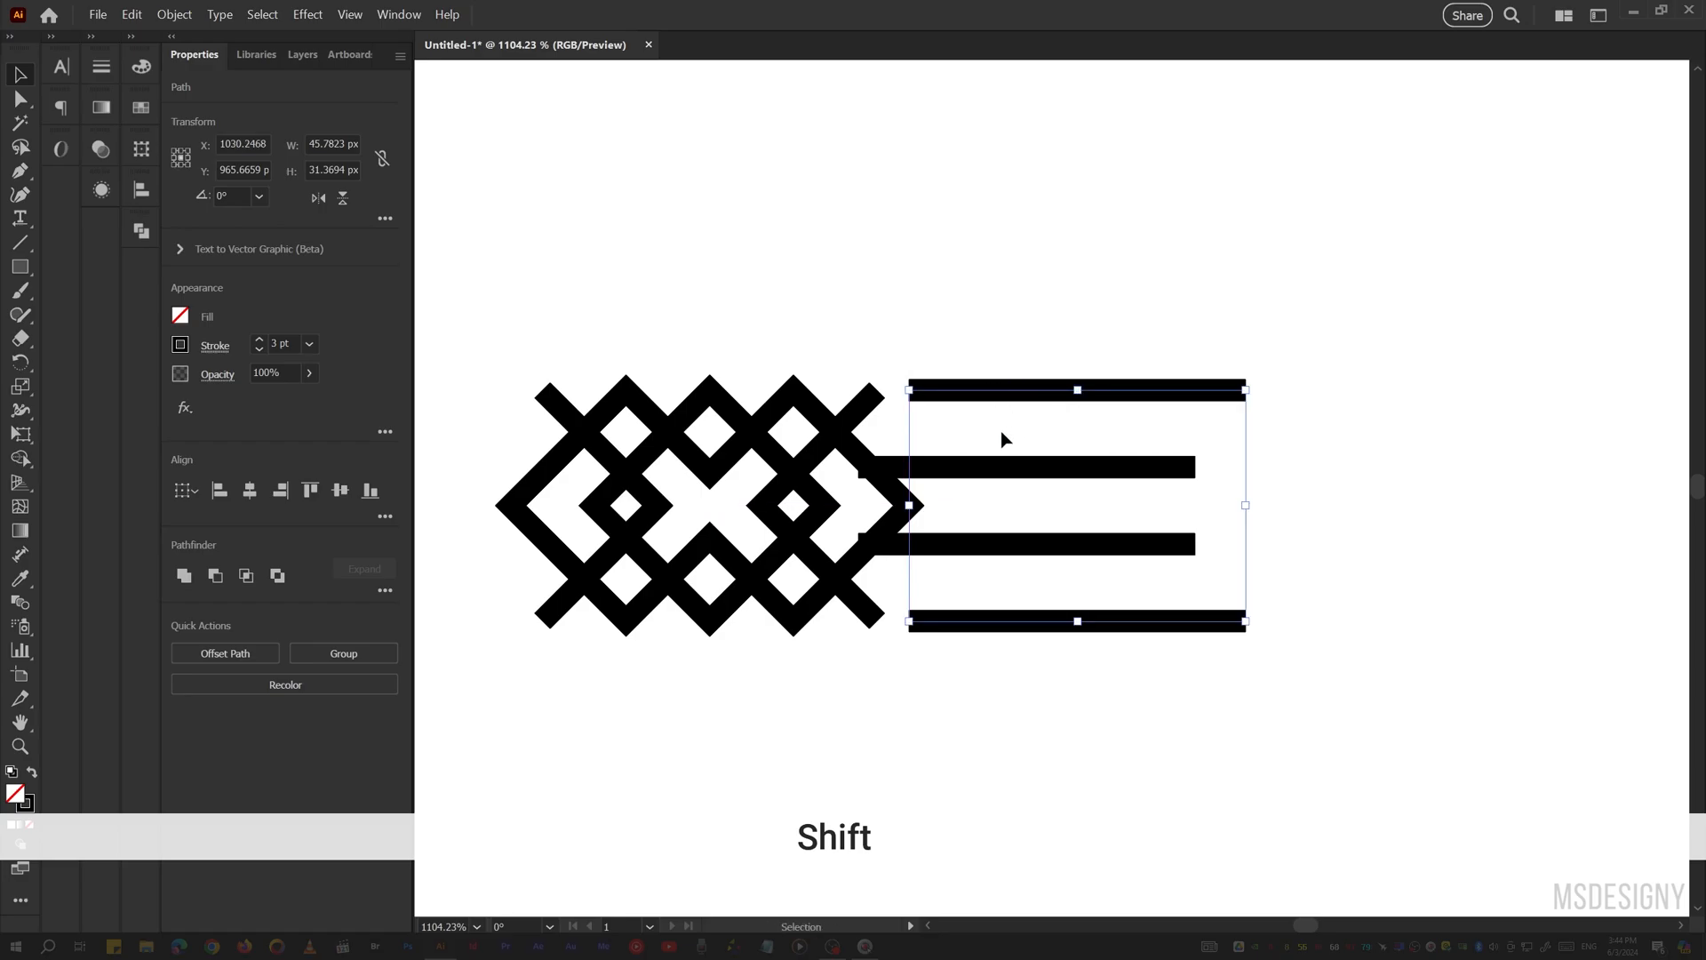
pyautogui.moveTo(1000, 572); pyautogui.dragTo(999, 573)
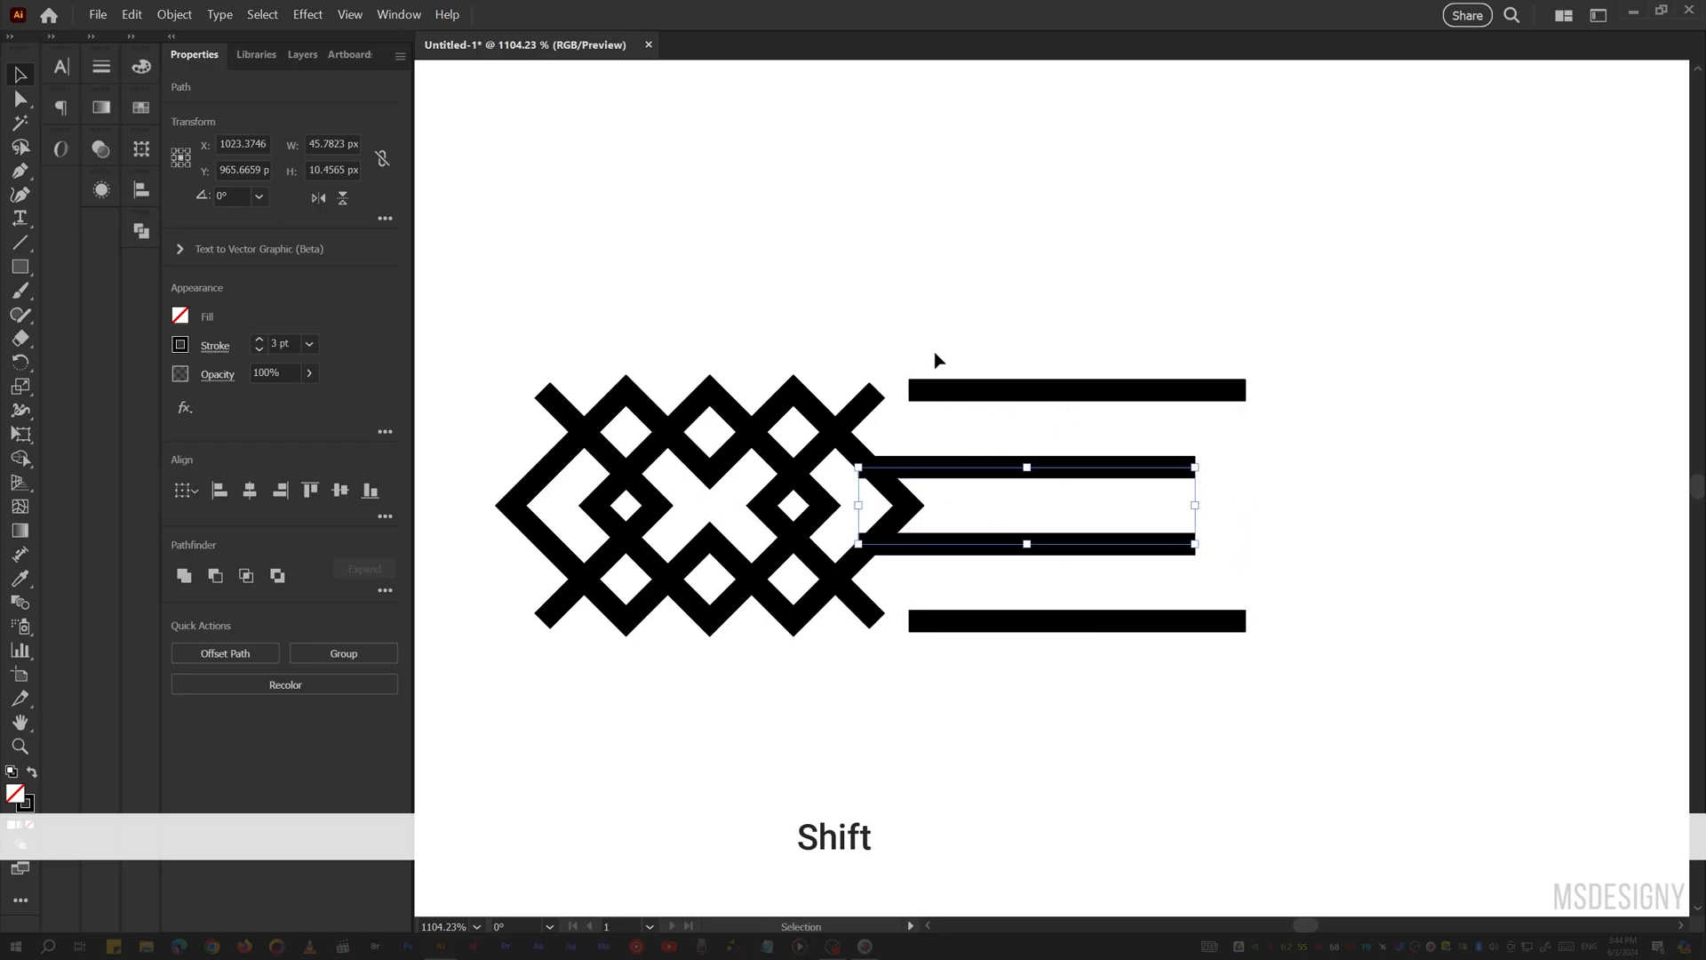
# - Connect the upper and lower right diagonal ends of the ornament to the left ends of the two outer lines
pyautogui.press('a')
pyautogui.moveTo(935, 352); pyautogui.dragTo(863, 426)
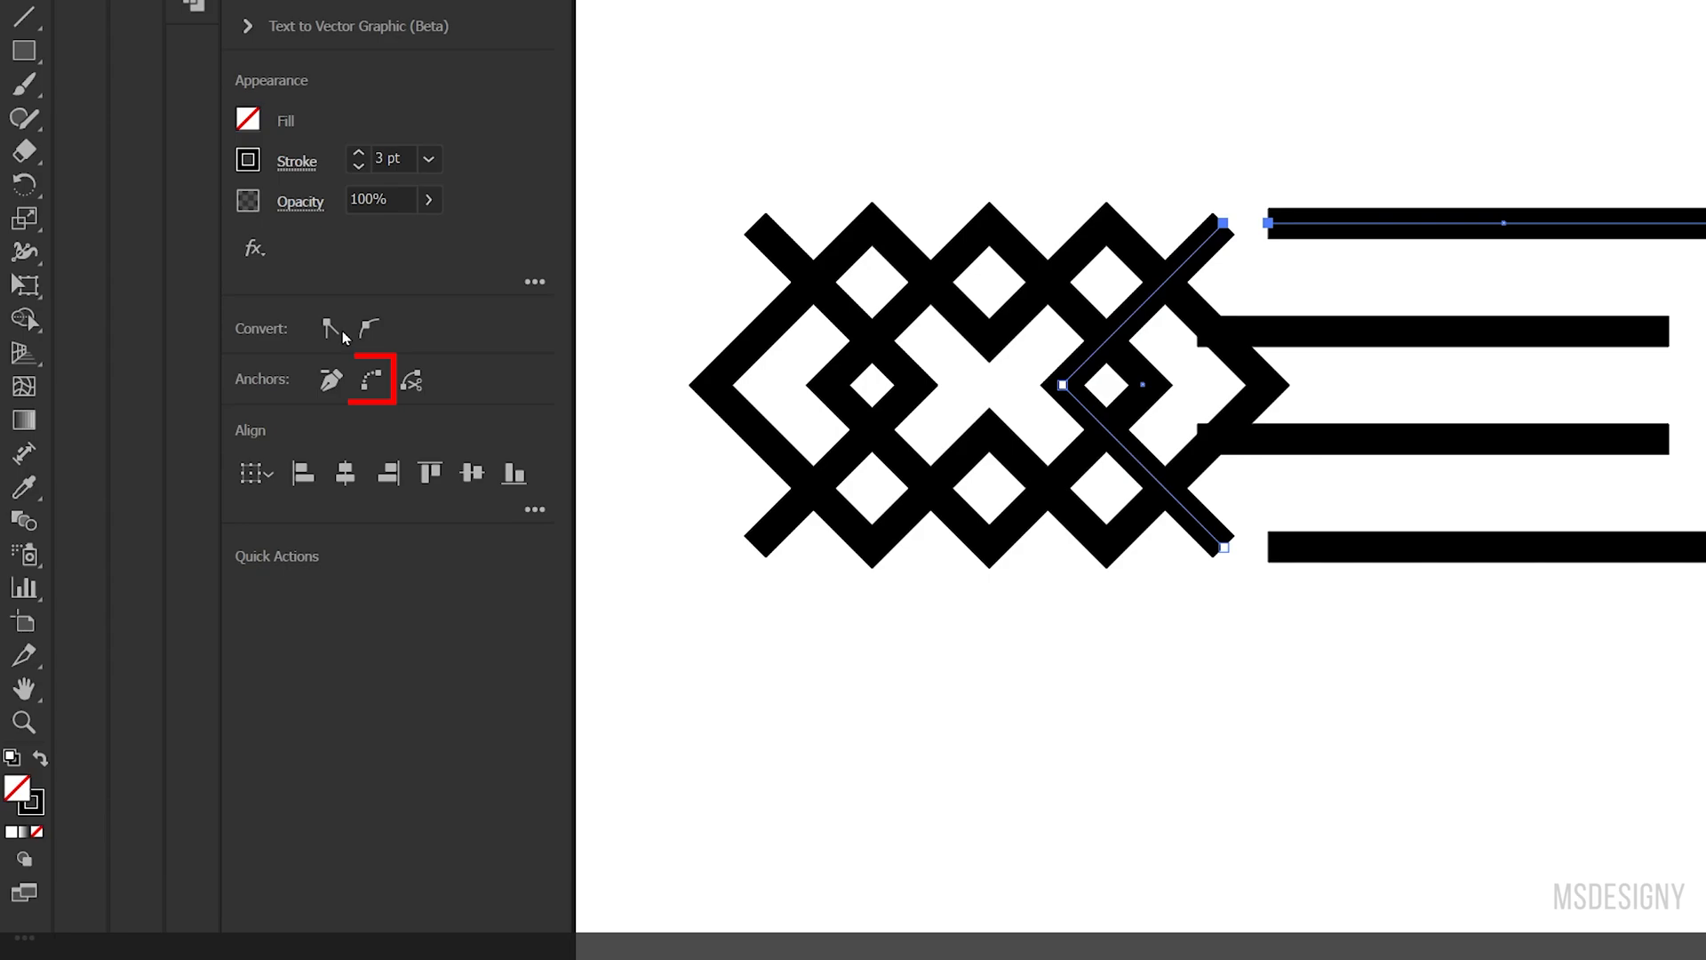
pyautogui.click(372, 381)
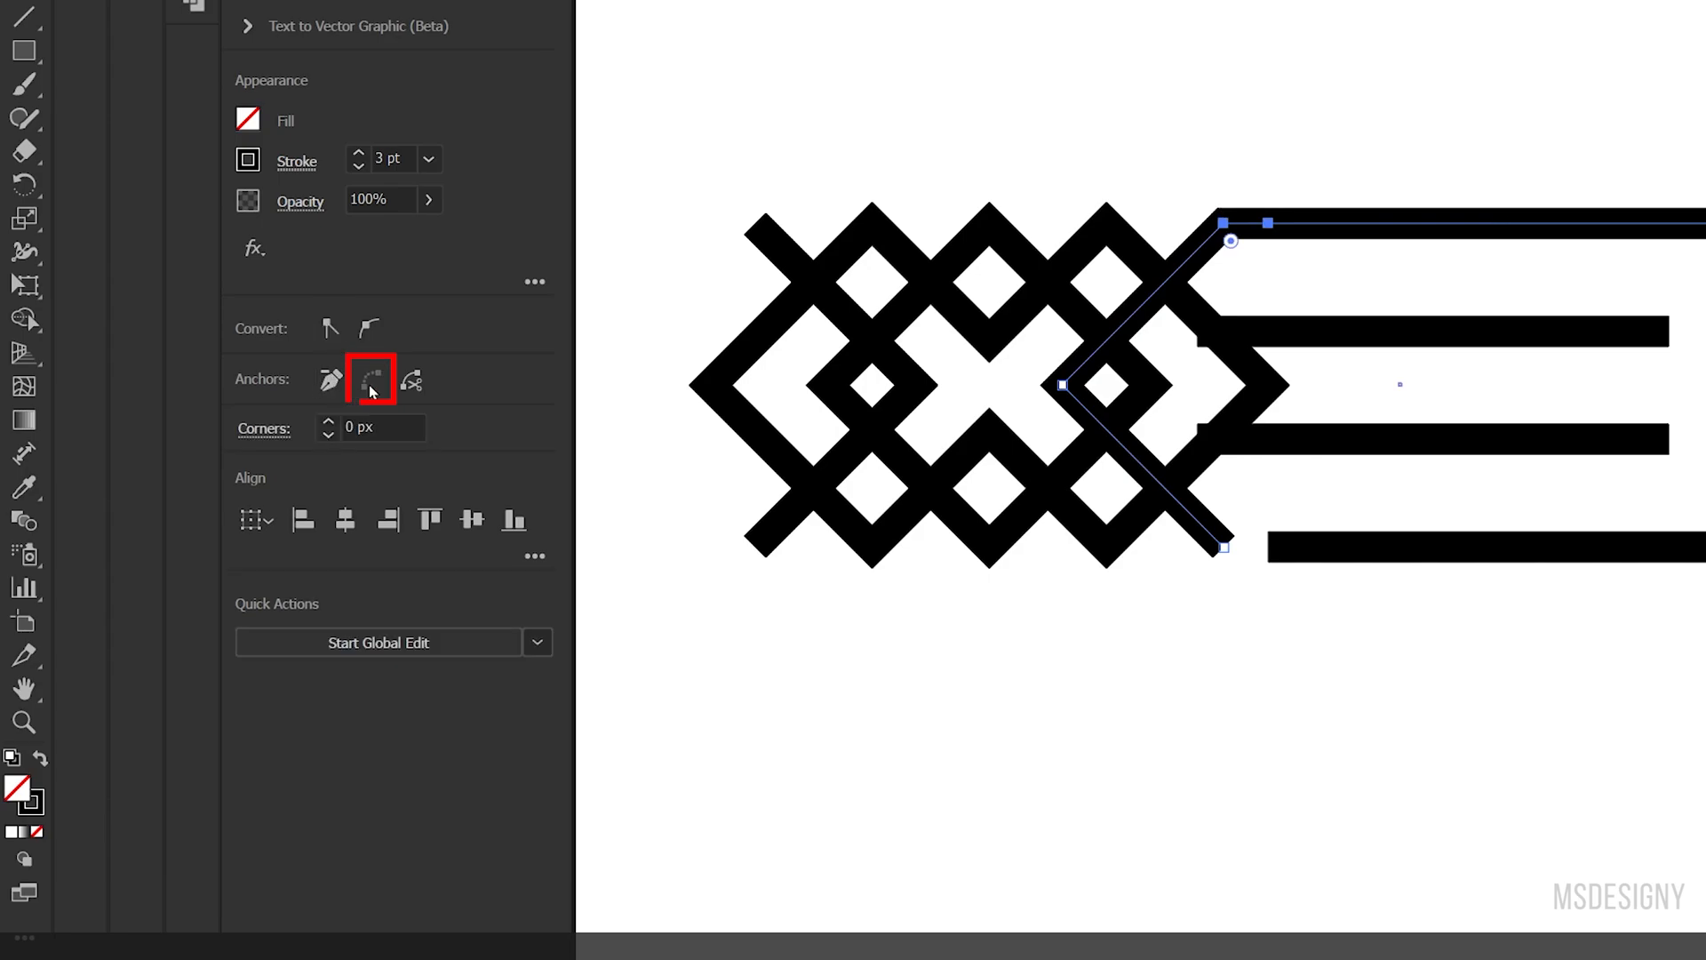
pyautogui.moveTo(1313, 607); pyautogui.dragTo(1206, 511)
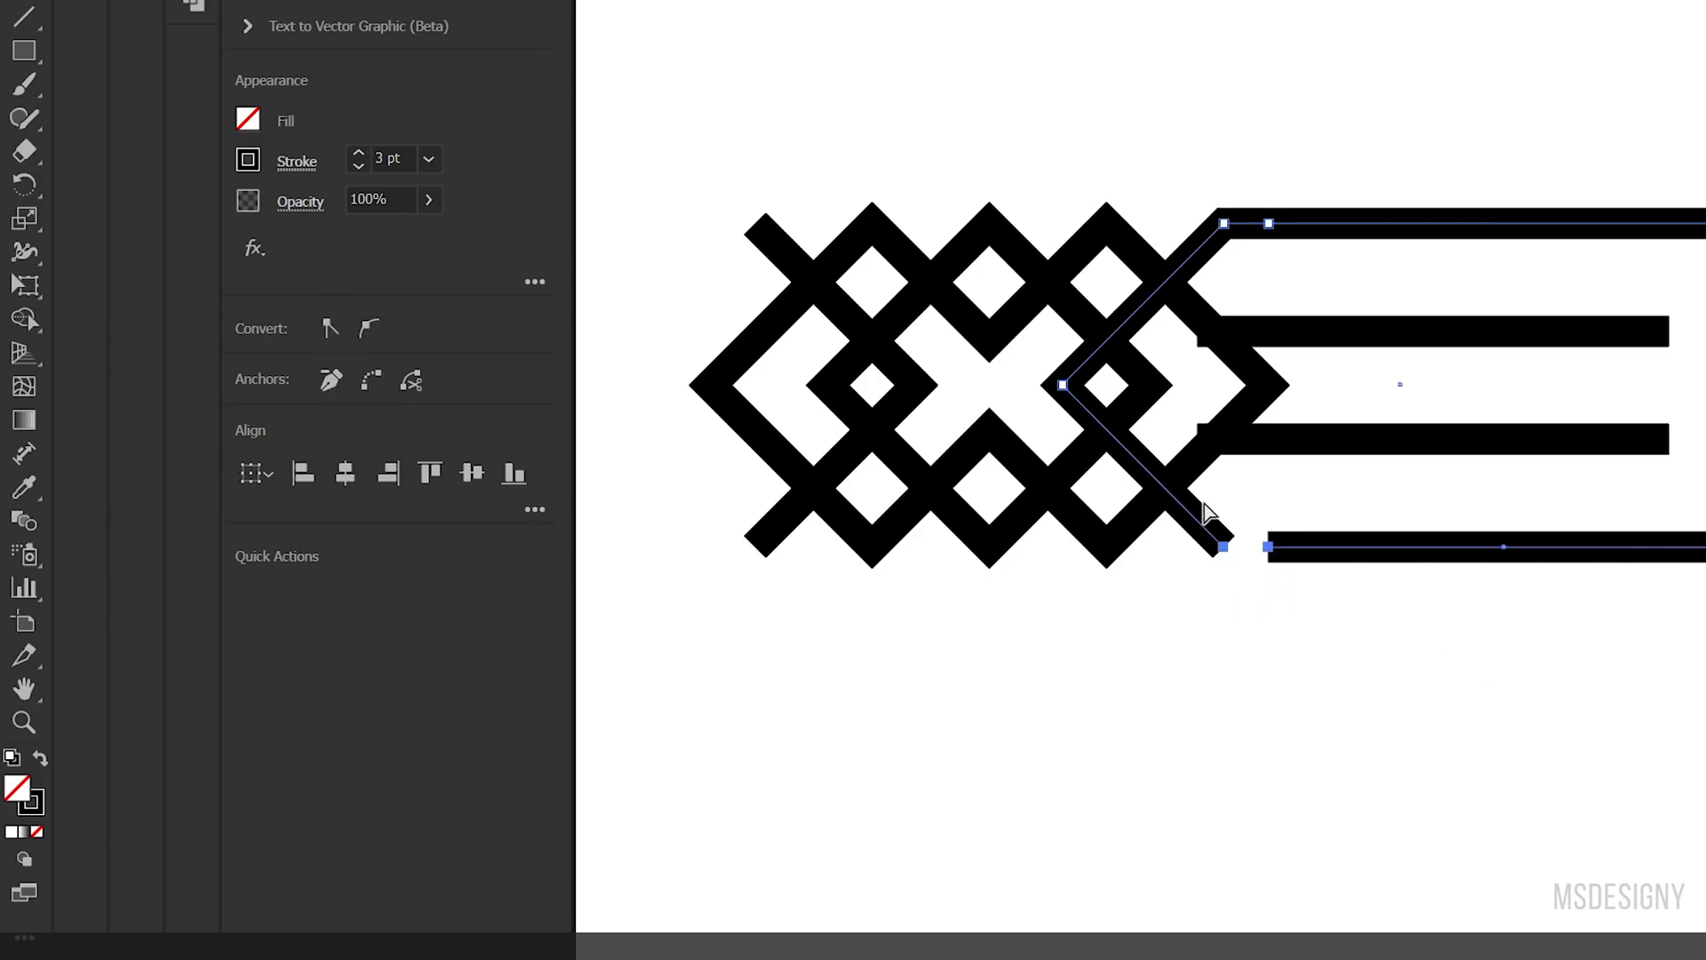
pyautogui.click(372, 380)
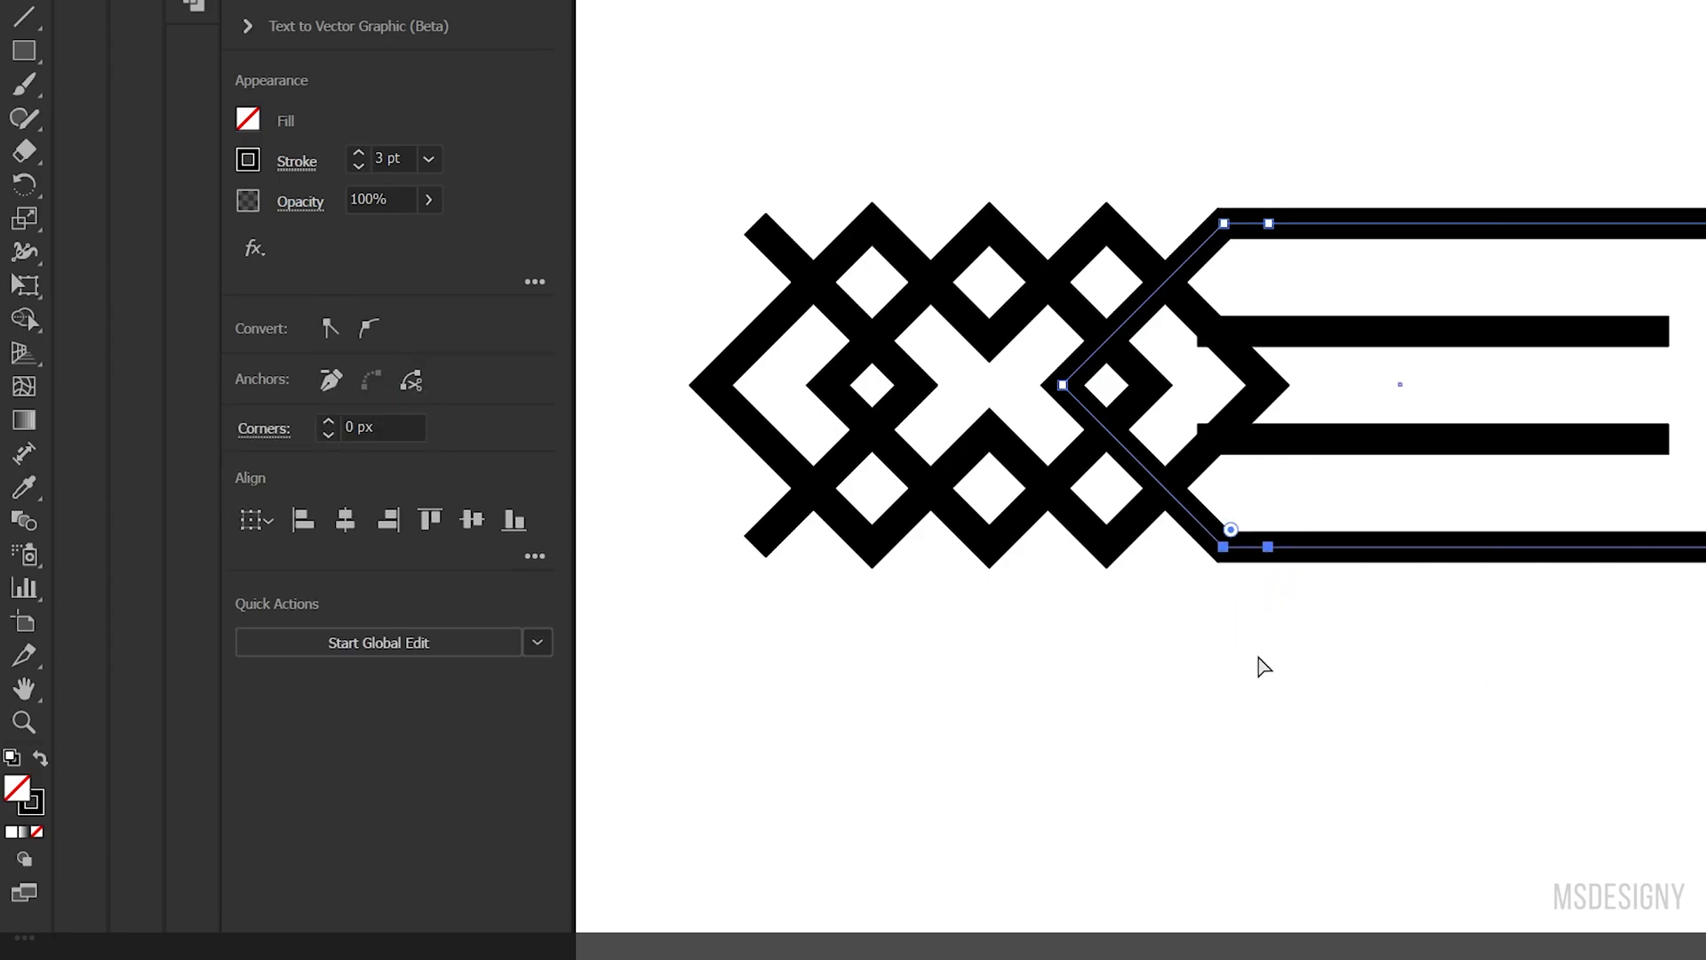
pyautogui.press('v')
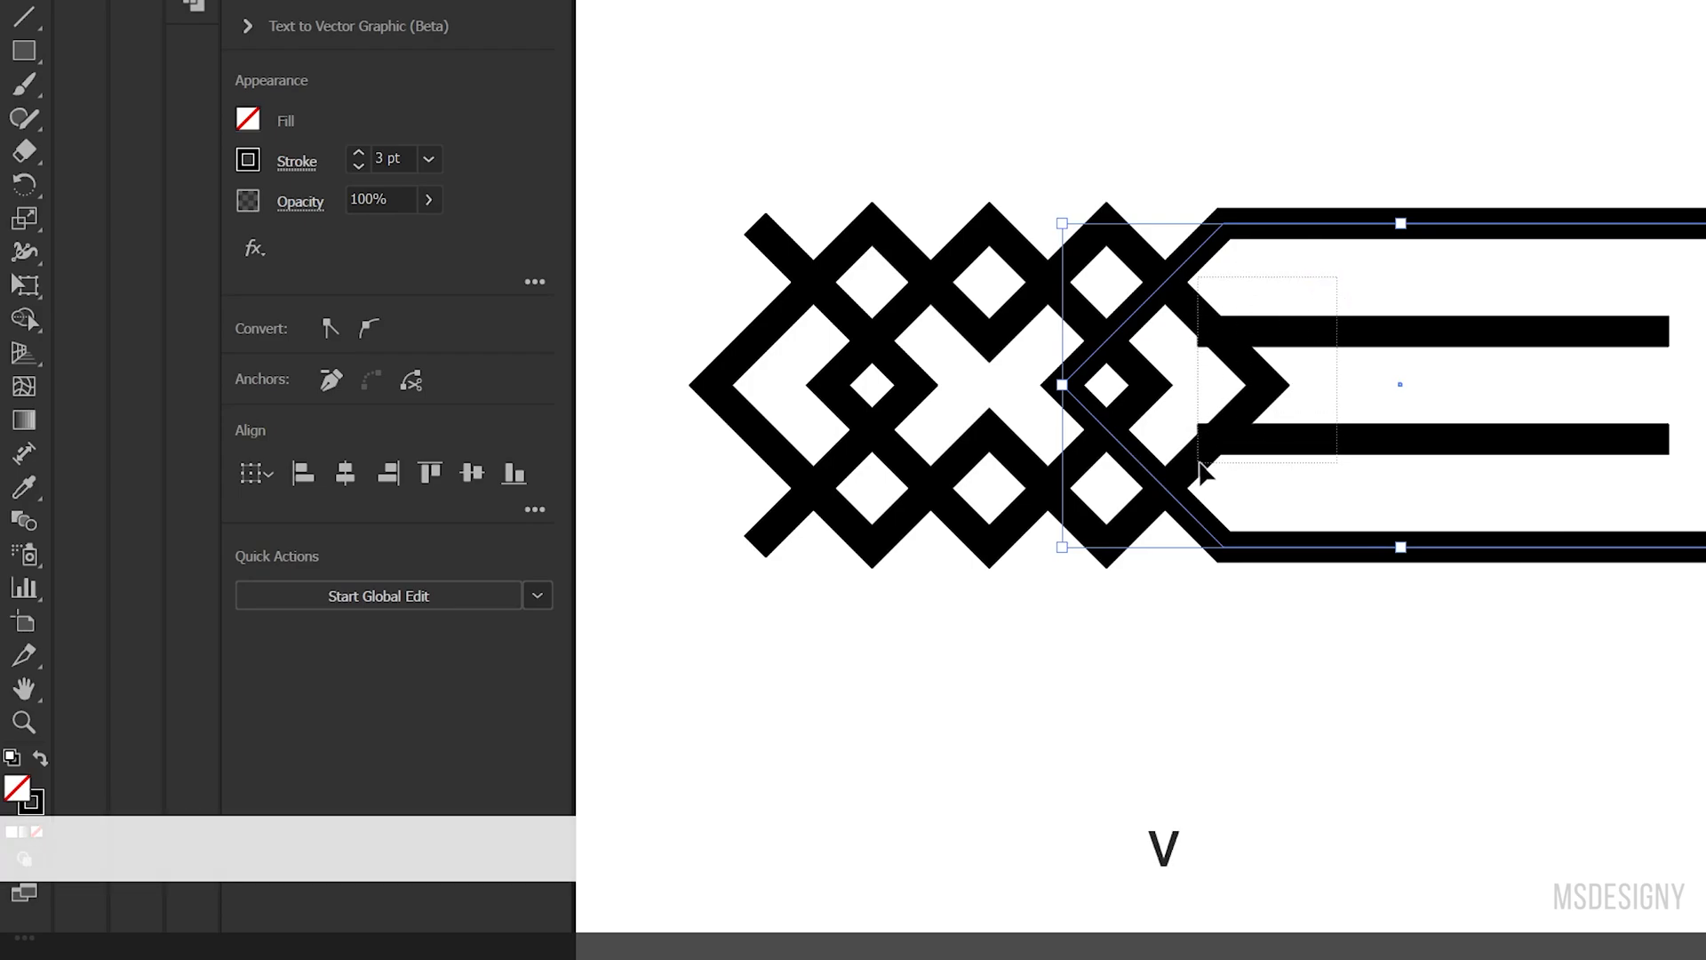
# - Remove the right diamond's tip and the short left overhangs of the two inner lines with the Shape Builder
pyautogui.moveTo(1199, 463); pyautogui.dragTo(1213, 466)
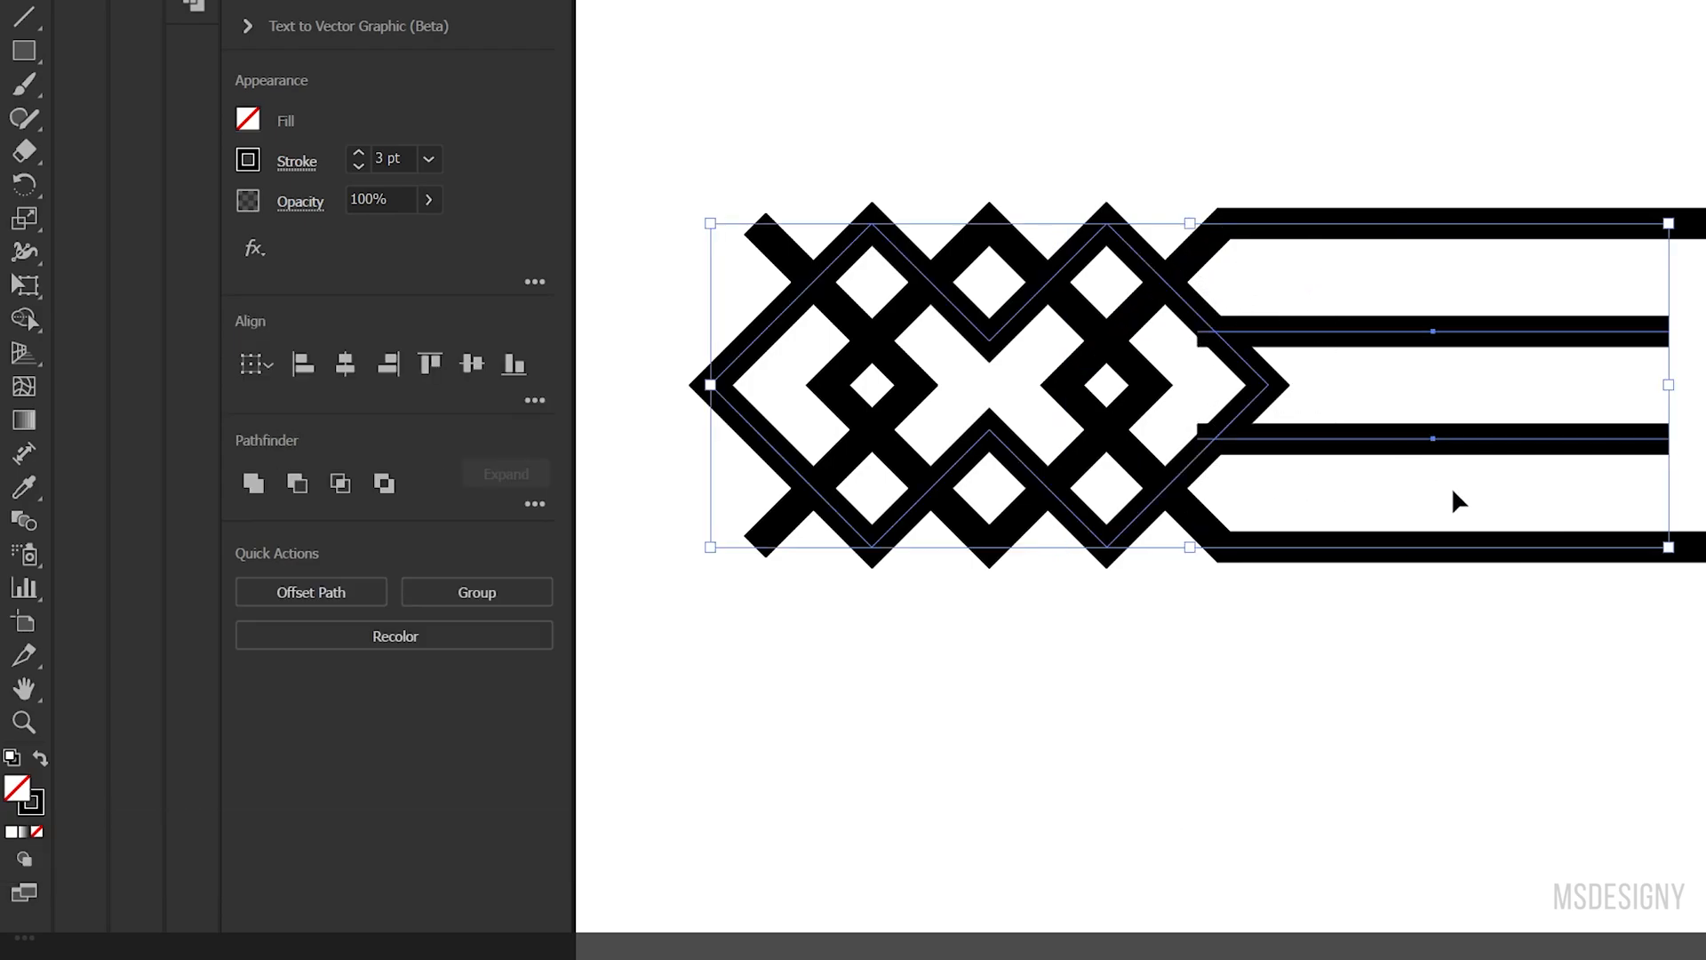
pyautogui.hotkey('shift', 'm')
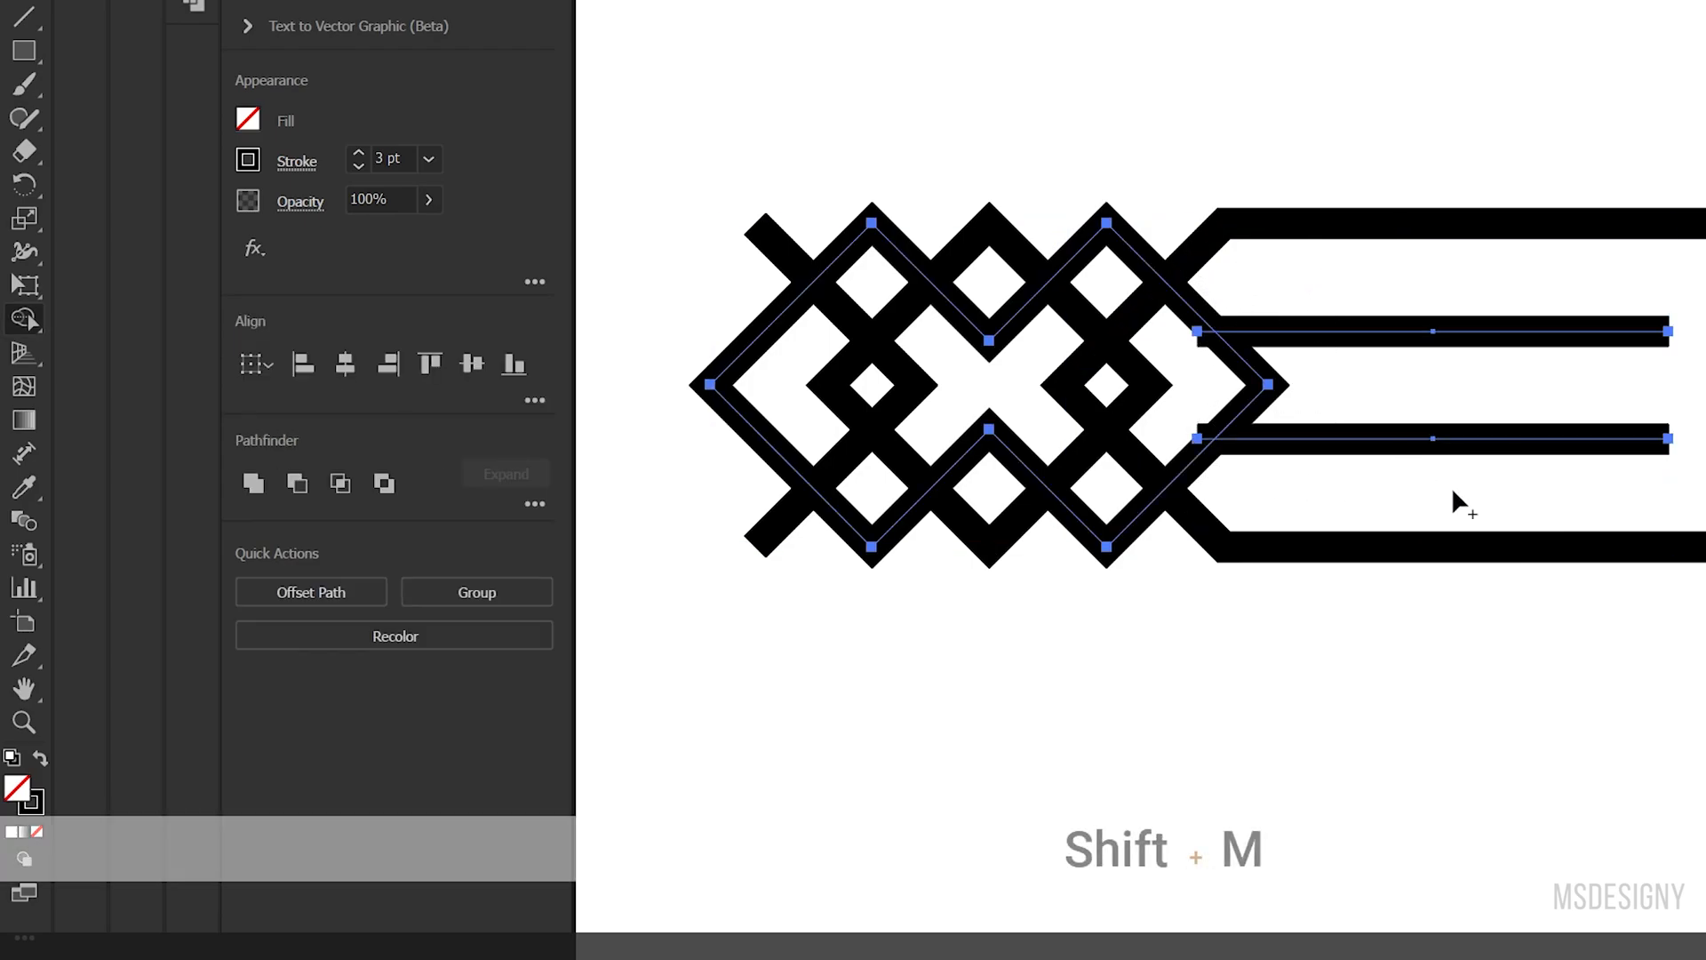
pyautogui.keyDown('alt'); pyautogui.click(1242, 414); pyautogui.keyUp('alt')
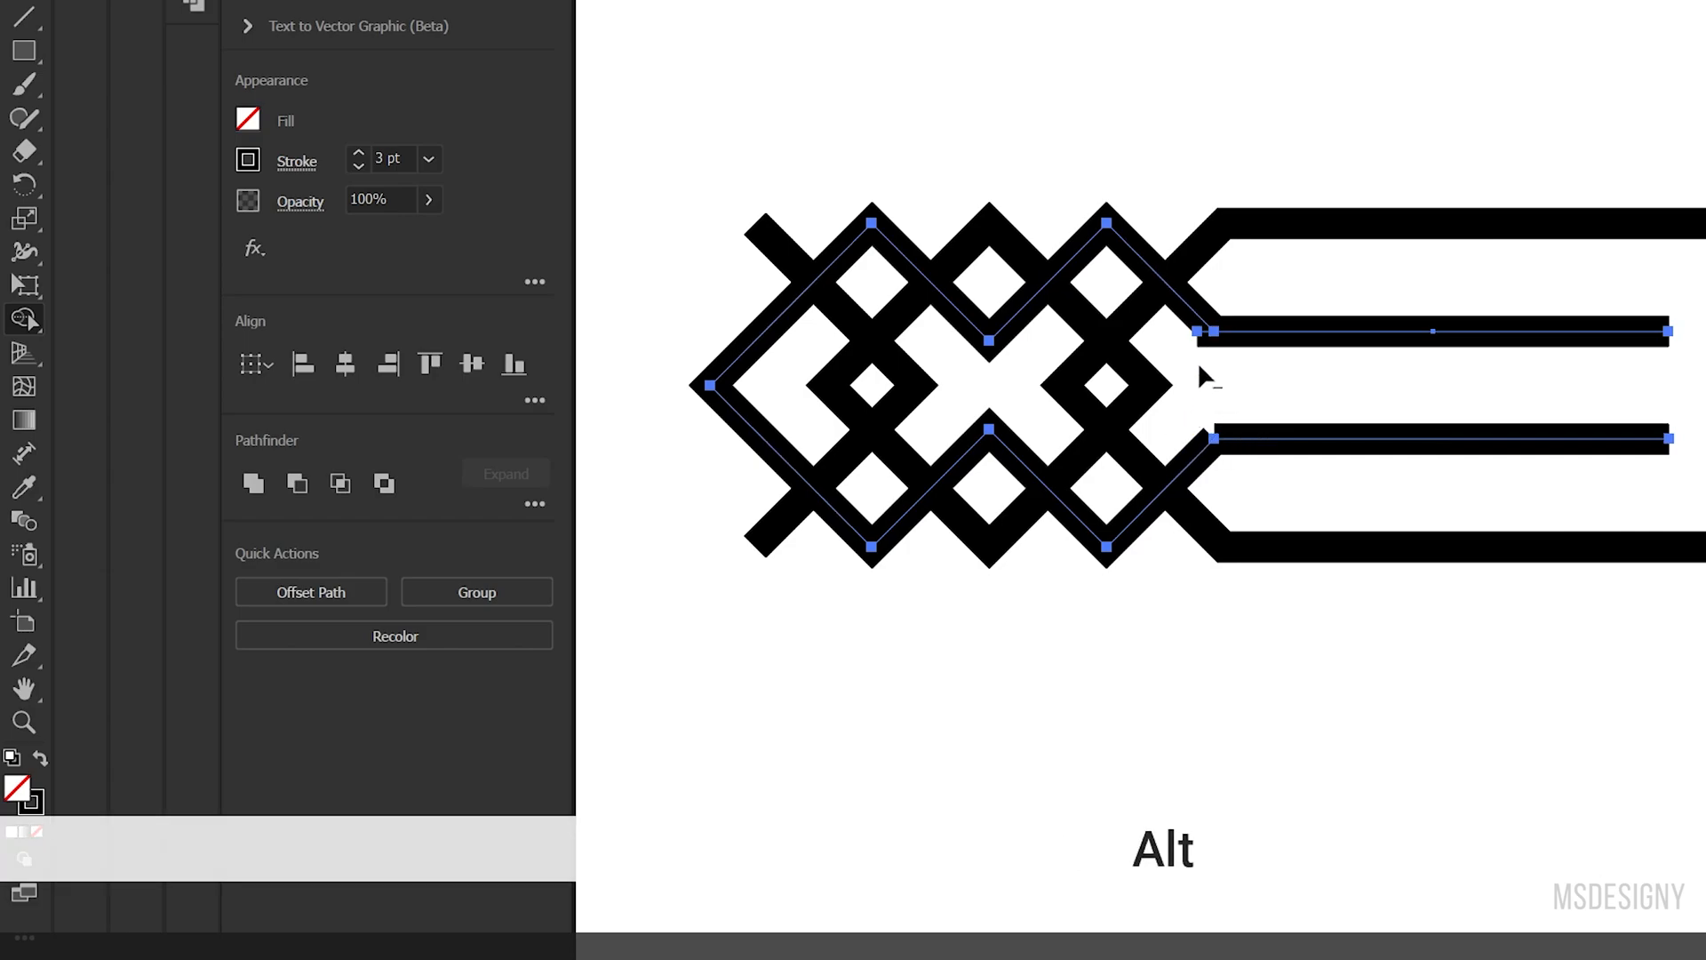
# - Connect the trimmed diamond's upper and lower ends to the left ends of the two inner lines
pyautogui.press('a')
pyautogui.moveTo(1240, 376); pyautogui.dragTo(1202, 306)
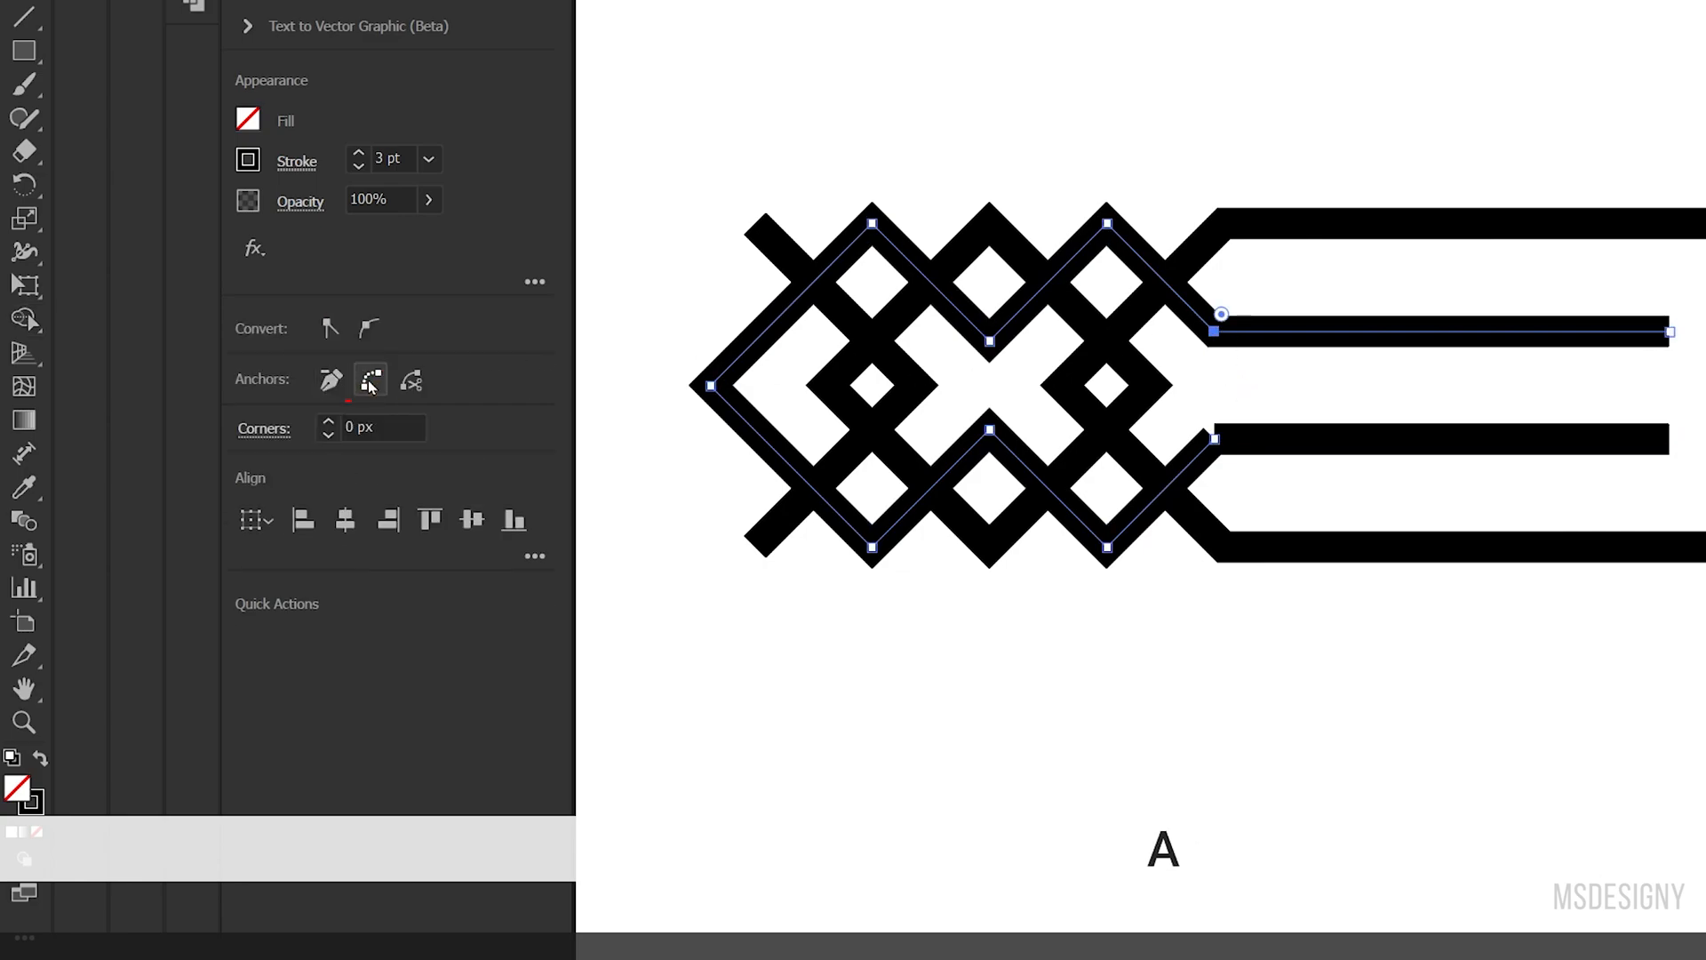
pyautogui.moveTo(1249, 391); pyautogui.dragTo(1181, 462)
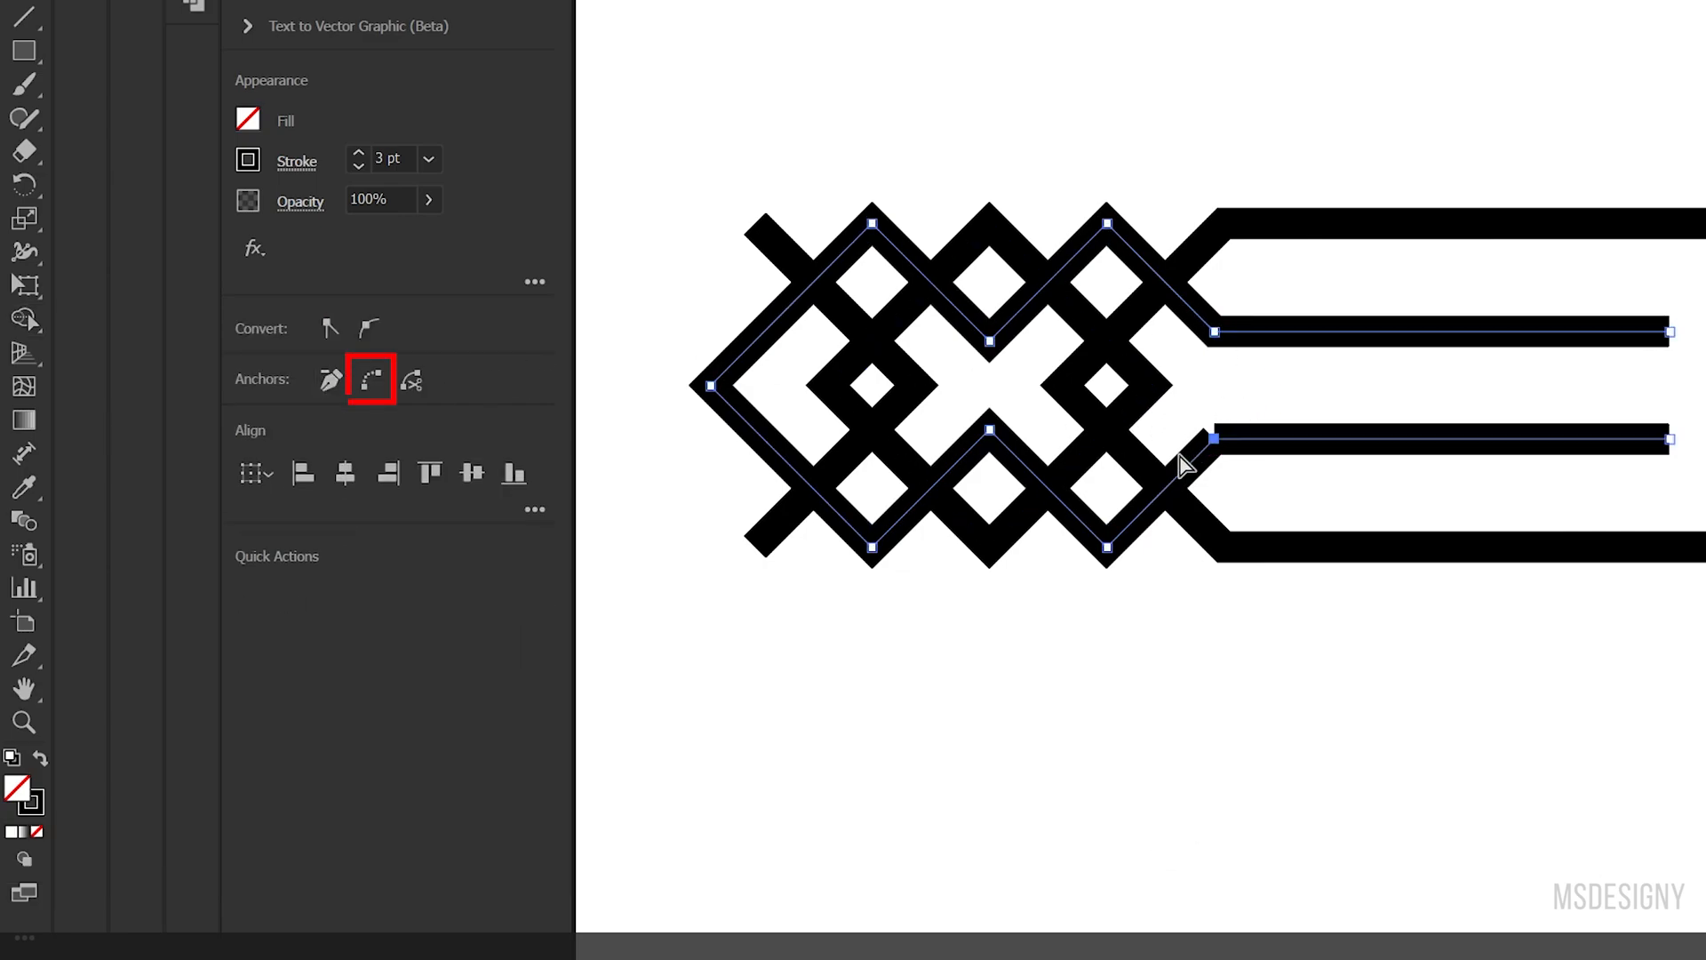
pyautogui.click(372, 381)
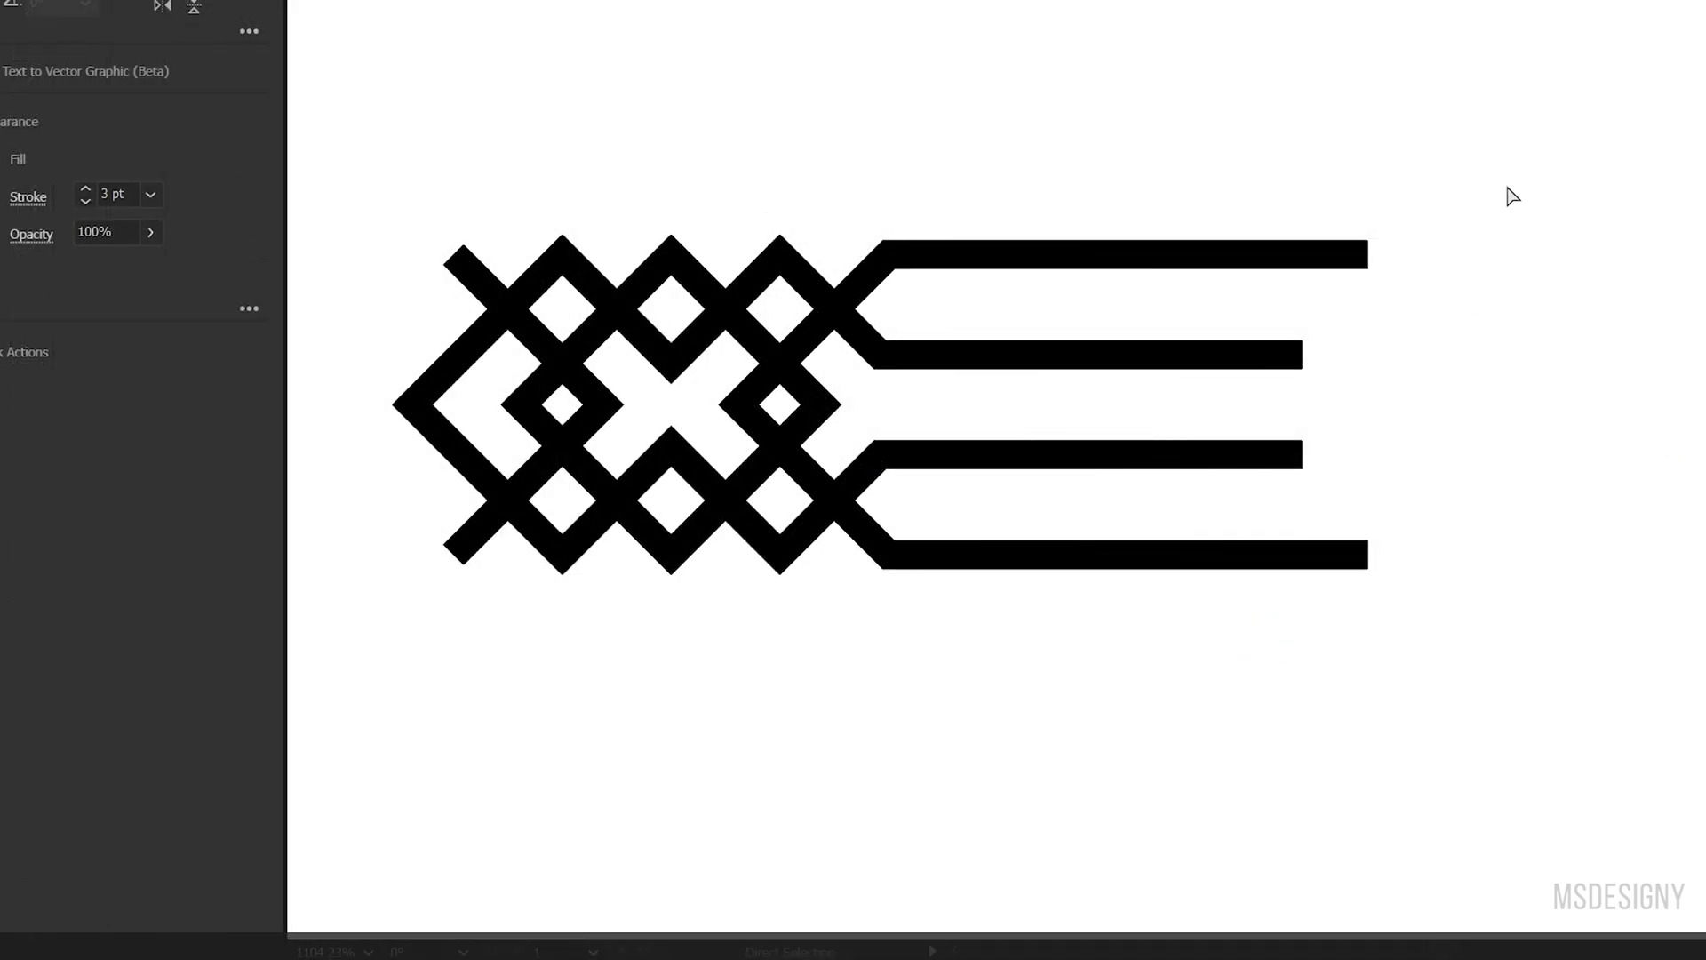
# - Align the right end points of all four horizontal lines by averaging them on the vertical axis
pyautogui.moveTo(1483, 172); pyautogui.dragTo(1197, 639)
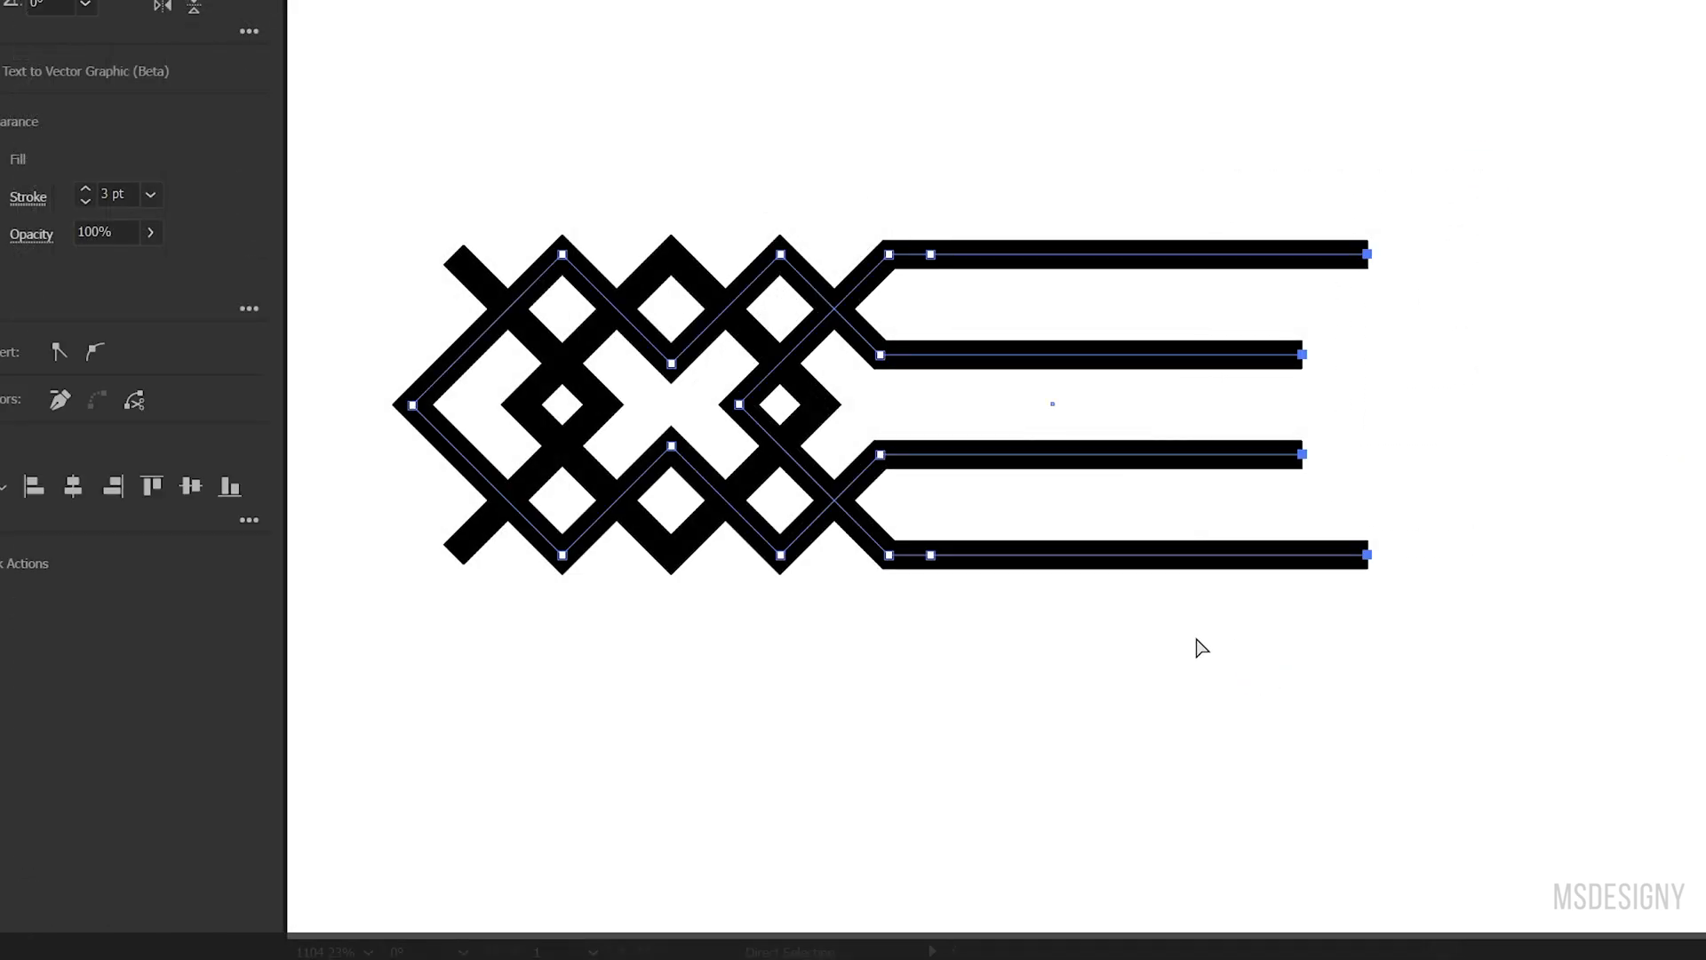
pyautogui.rightClick(1304, 353)
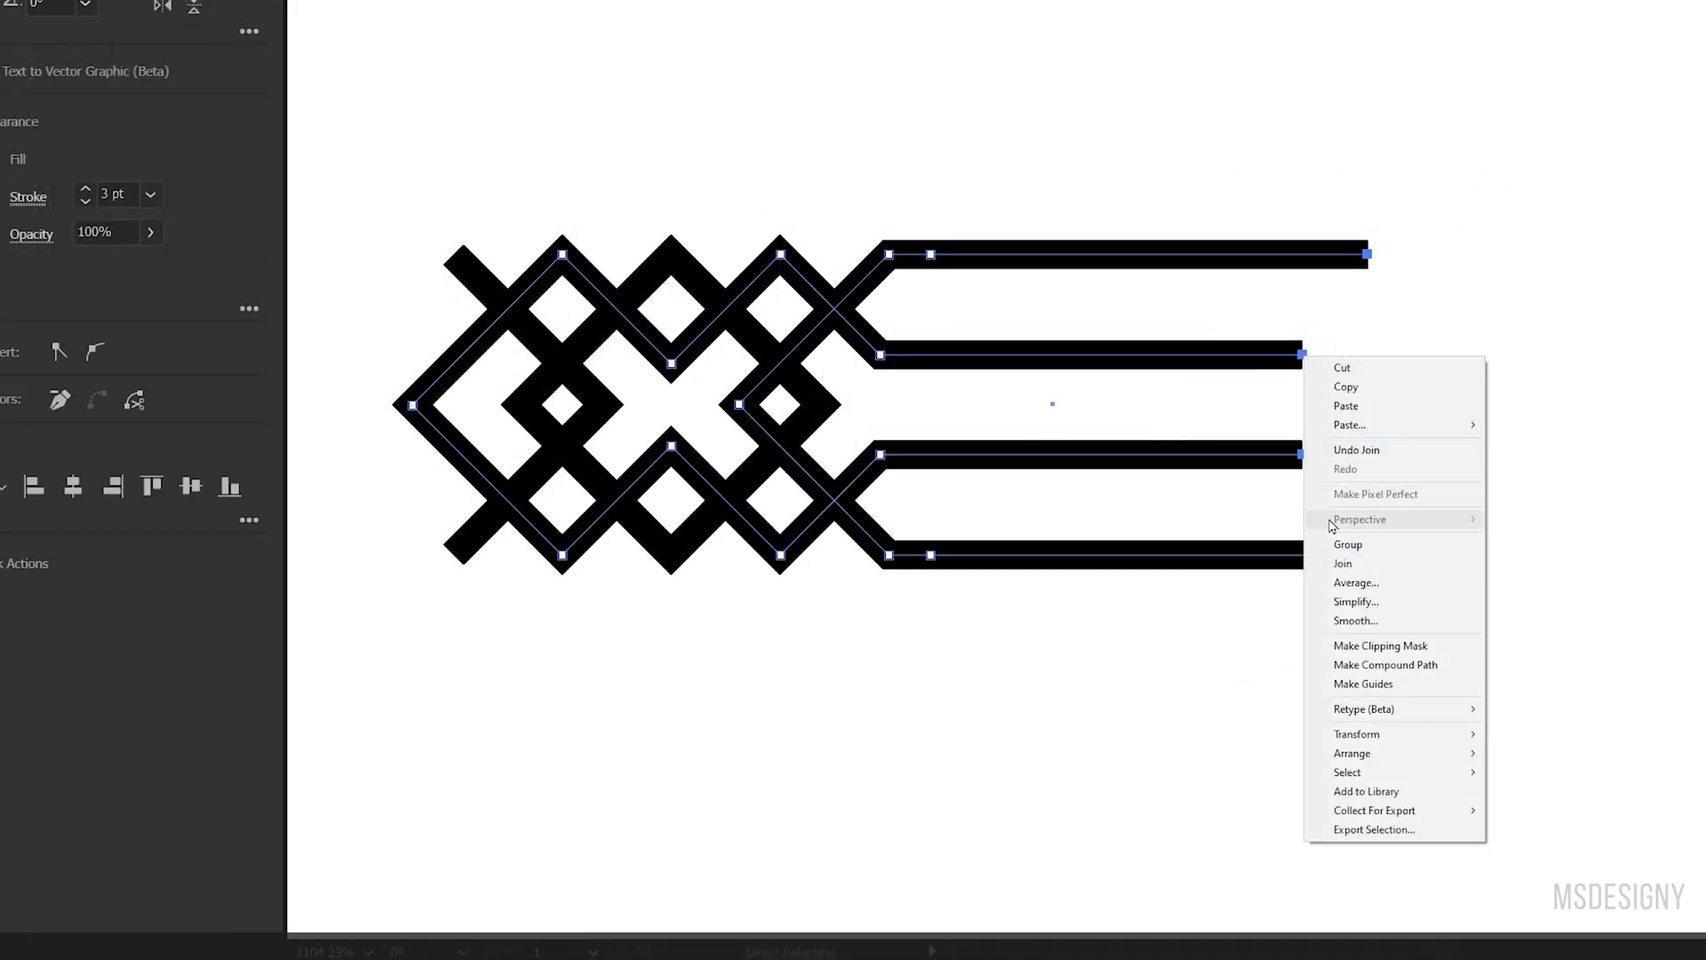
pyautogui.click(1373, 585)
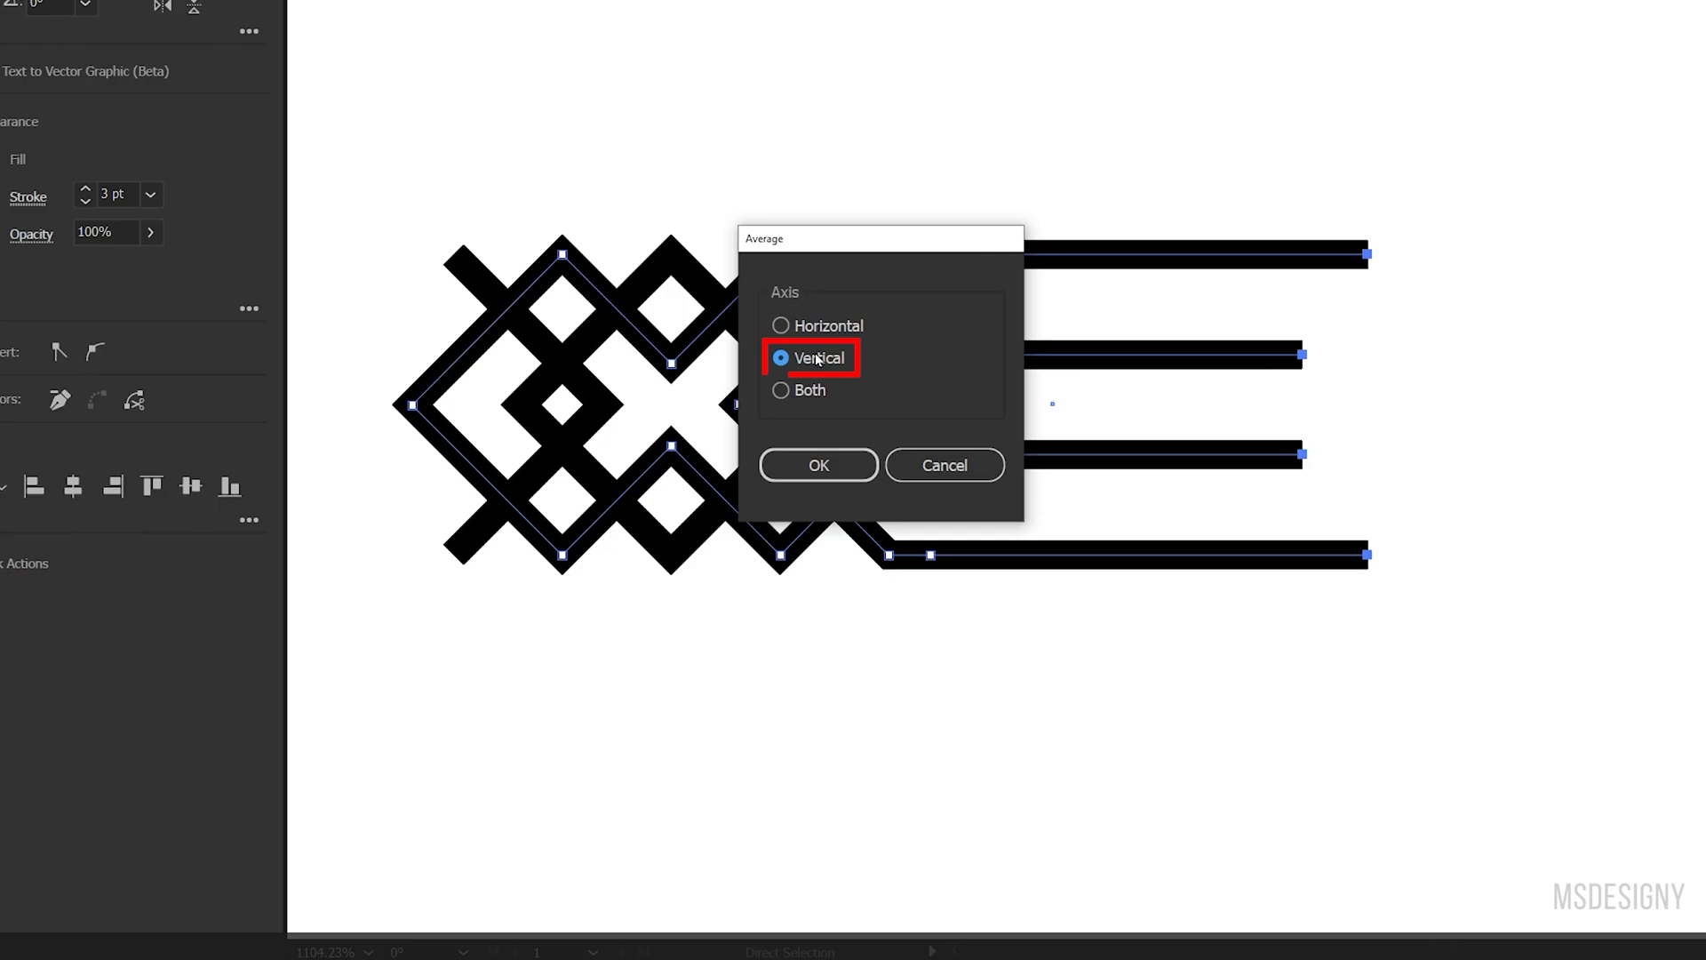
pyautogui.click(818, 462)
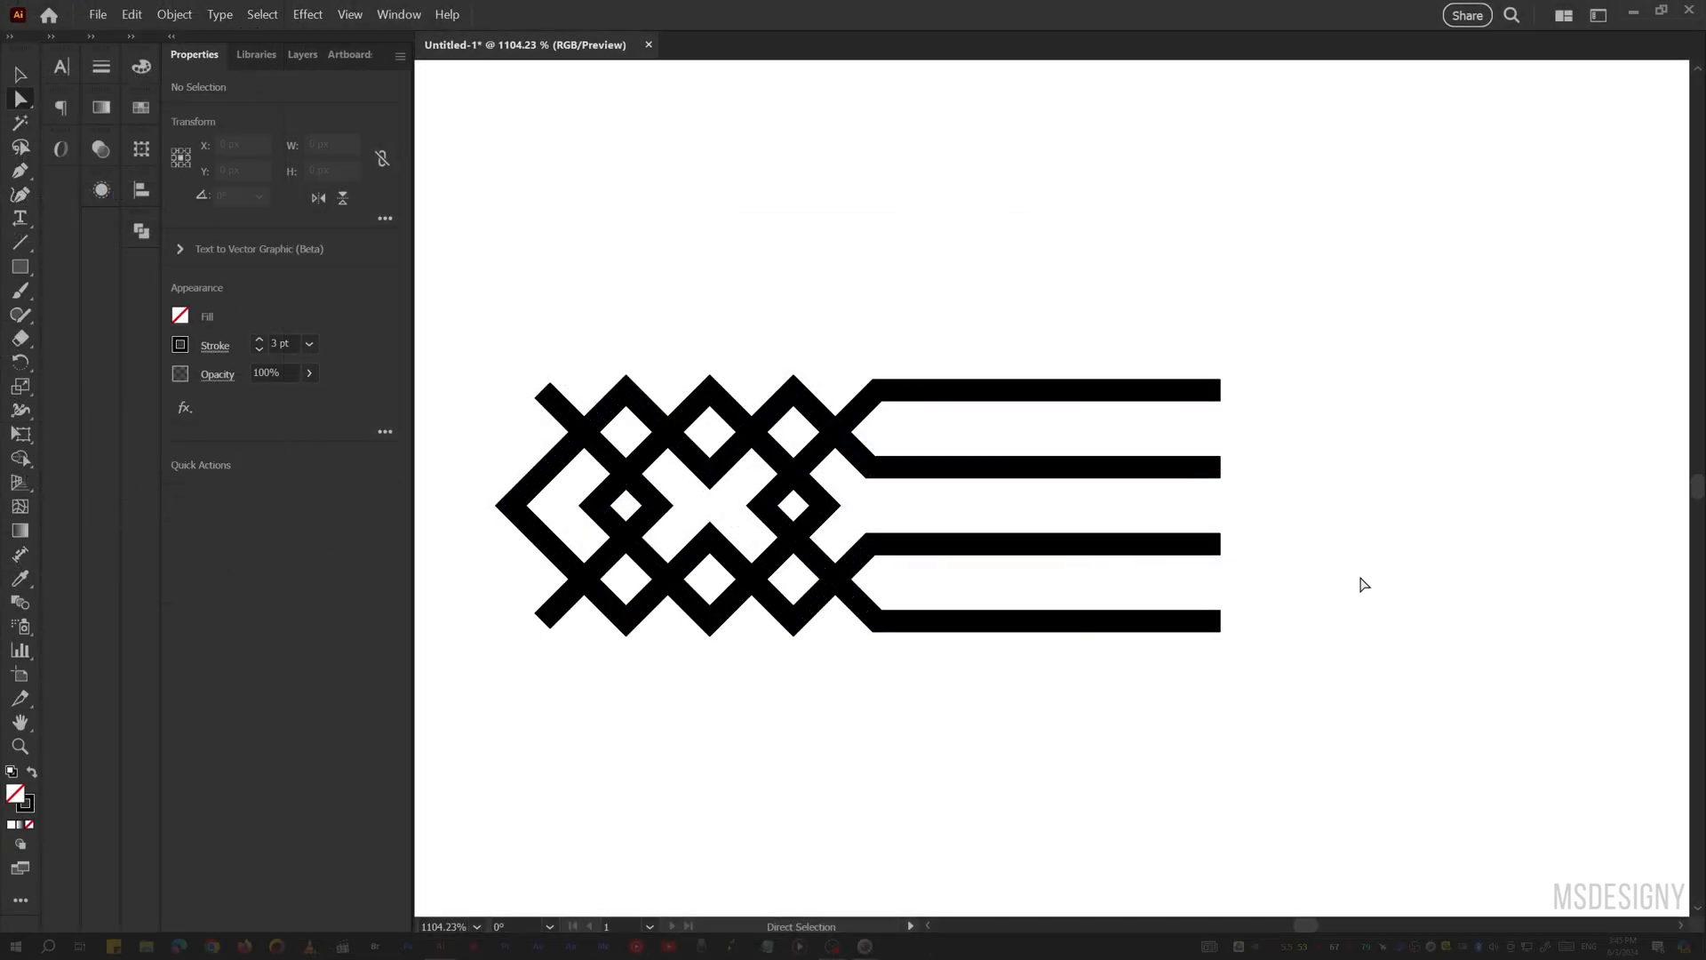
# - Shorten the four horizontal lines by moving their right end points straight left
pyautogui.press('z')
pyautogui.moveTo(1269, 505); pyautogui.dragTo(1149, 505)
pyautogui.press('space')
pyautogui.moveTo(1181, 477); pyautogui.dragTo(949, 494)
pyautogui.press('a')
pyautogui.moveTo(1052, 423); pyautogui.dragTo(1015, 526)
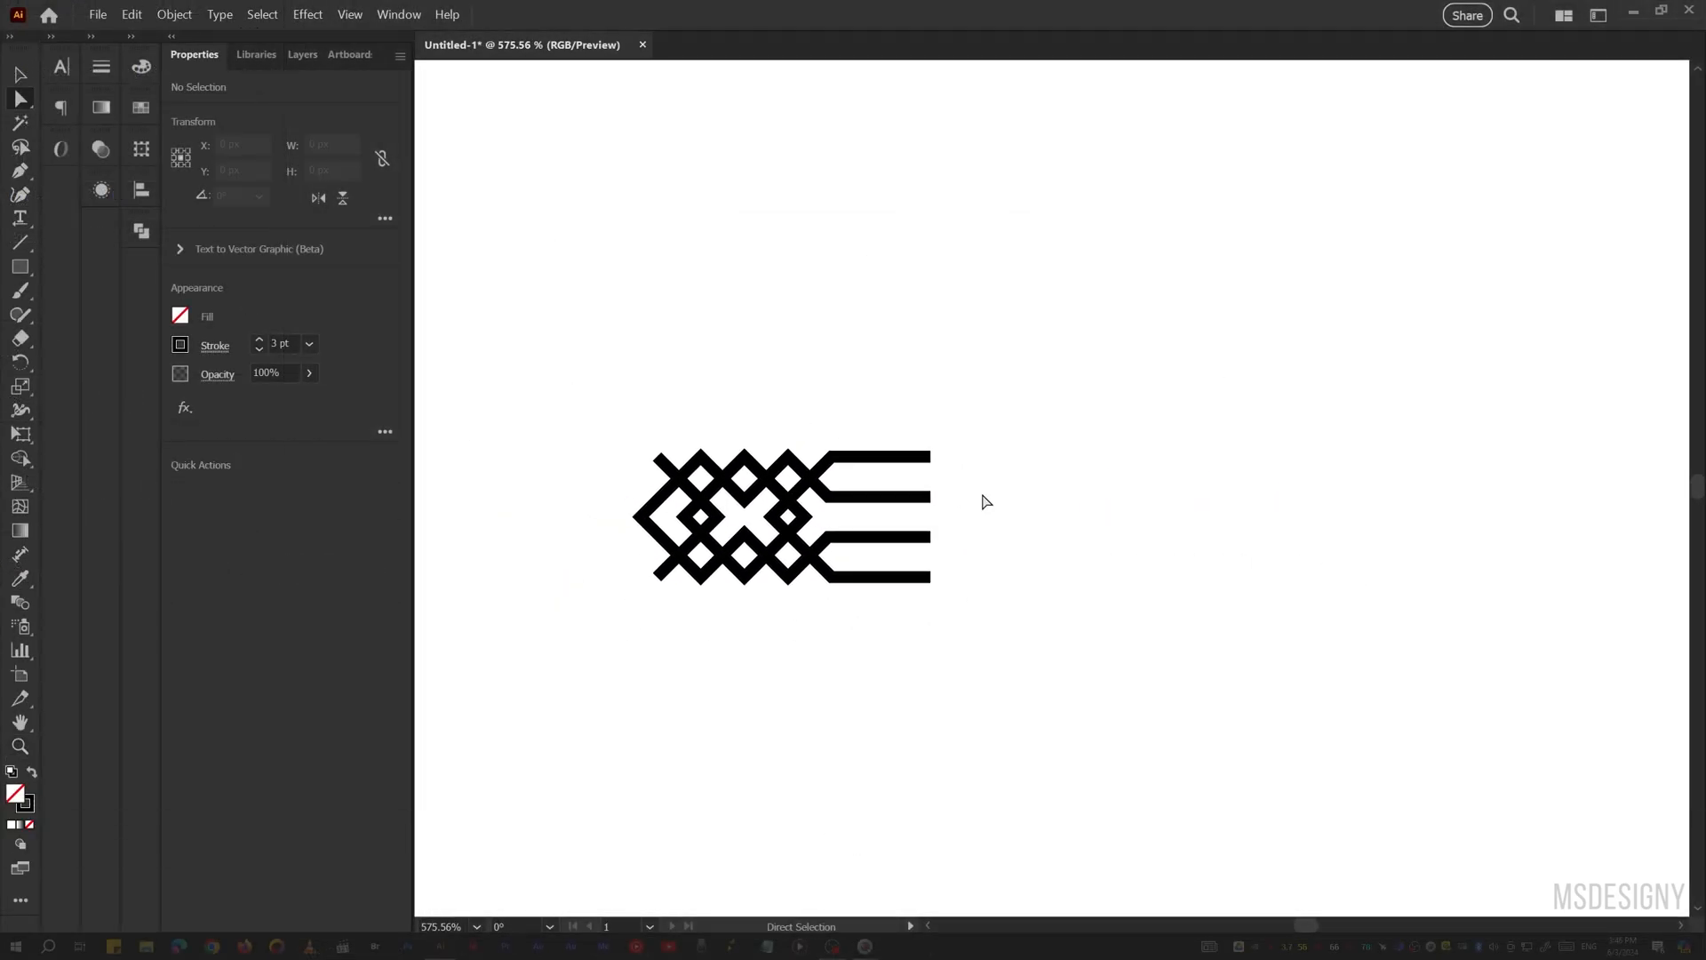
# - Duplicate the whole ornament to the right, flip the copy horizontally and fit its line ends against the original's
pyautogui.press('v')
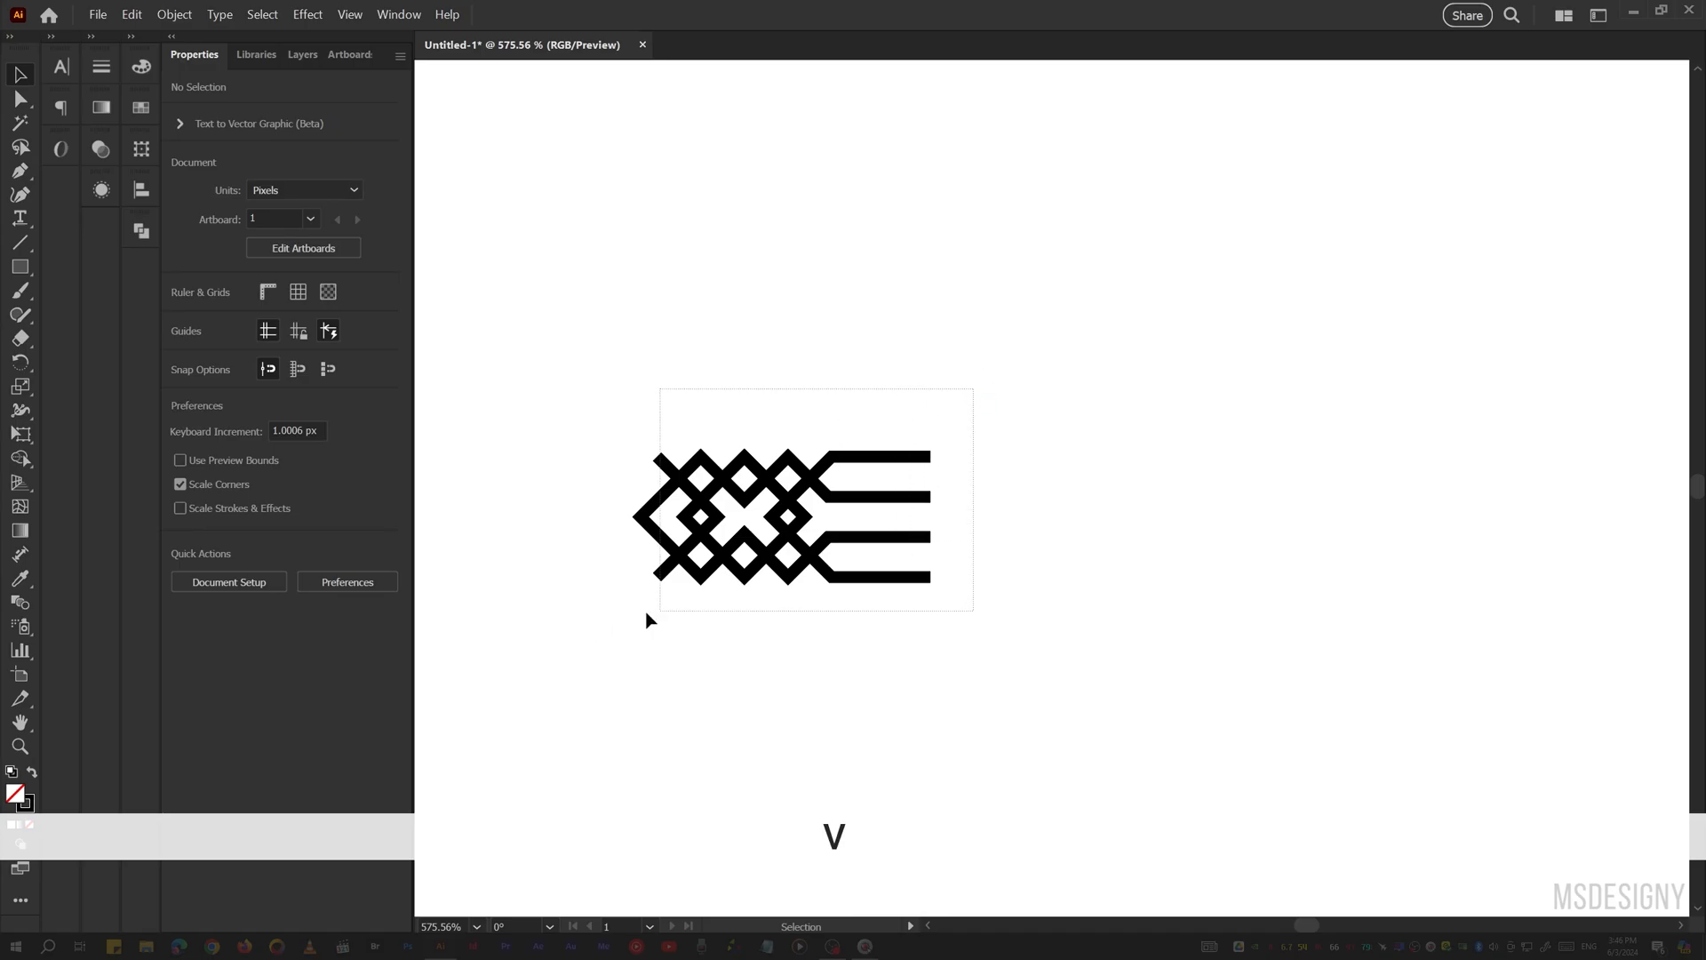
pyautogui.moveTo(591, 622); pyautogui.dragTo(1091, 545)
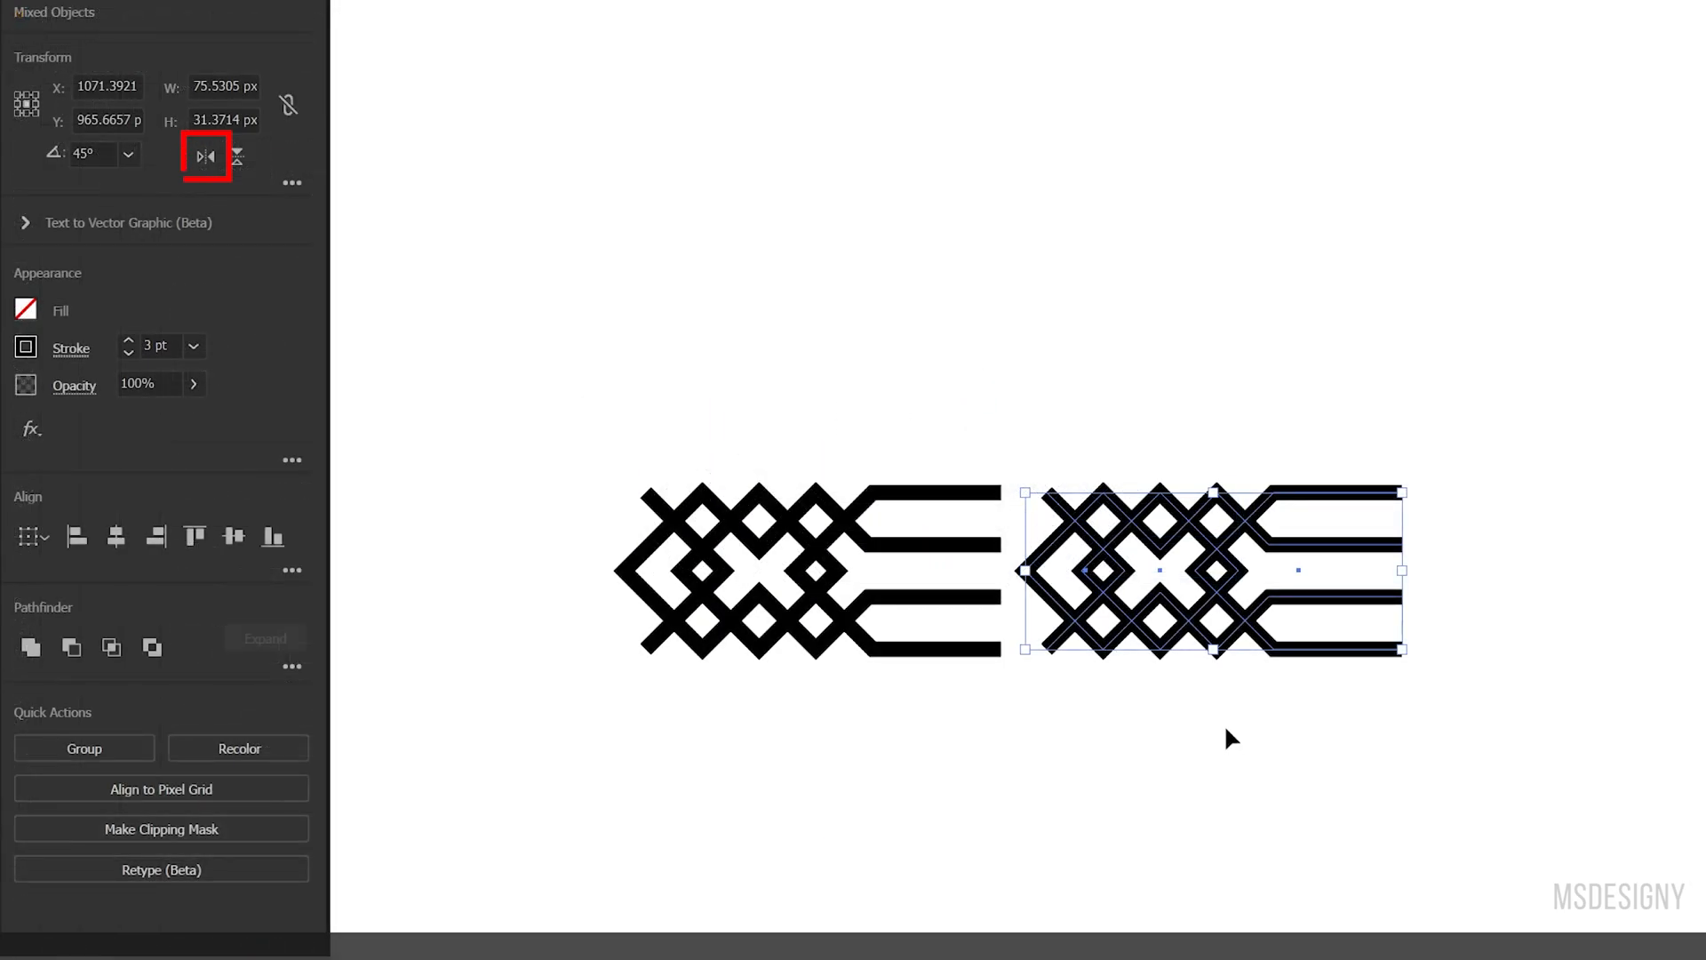
pyautogui.click(206, 158)
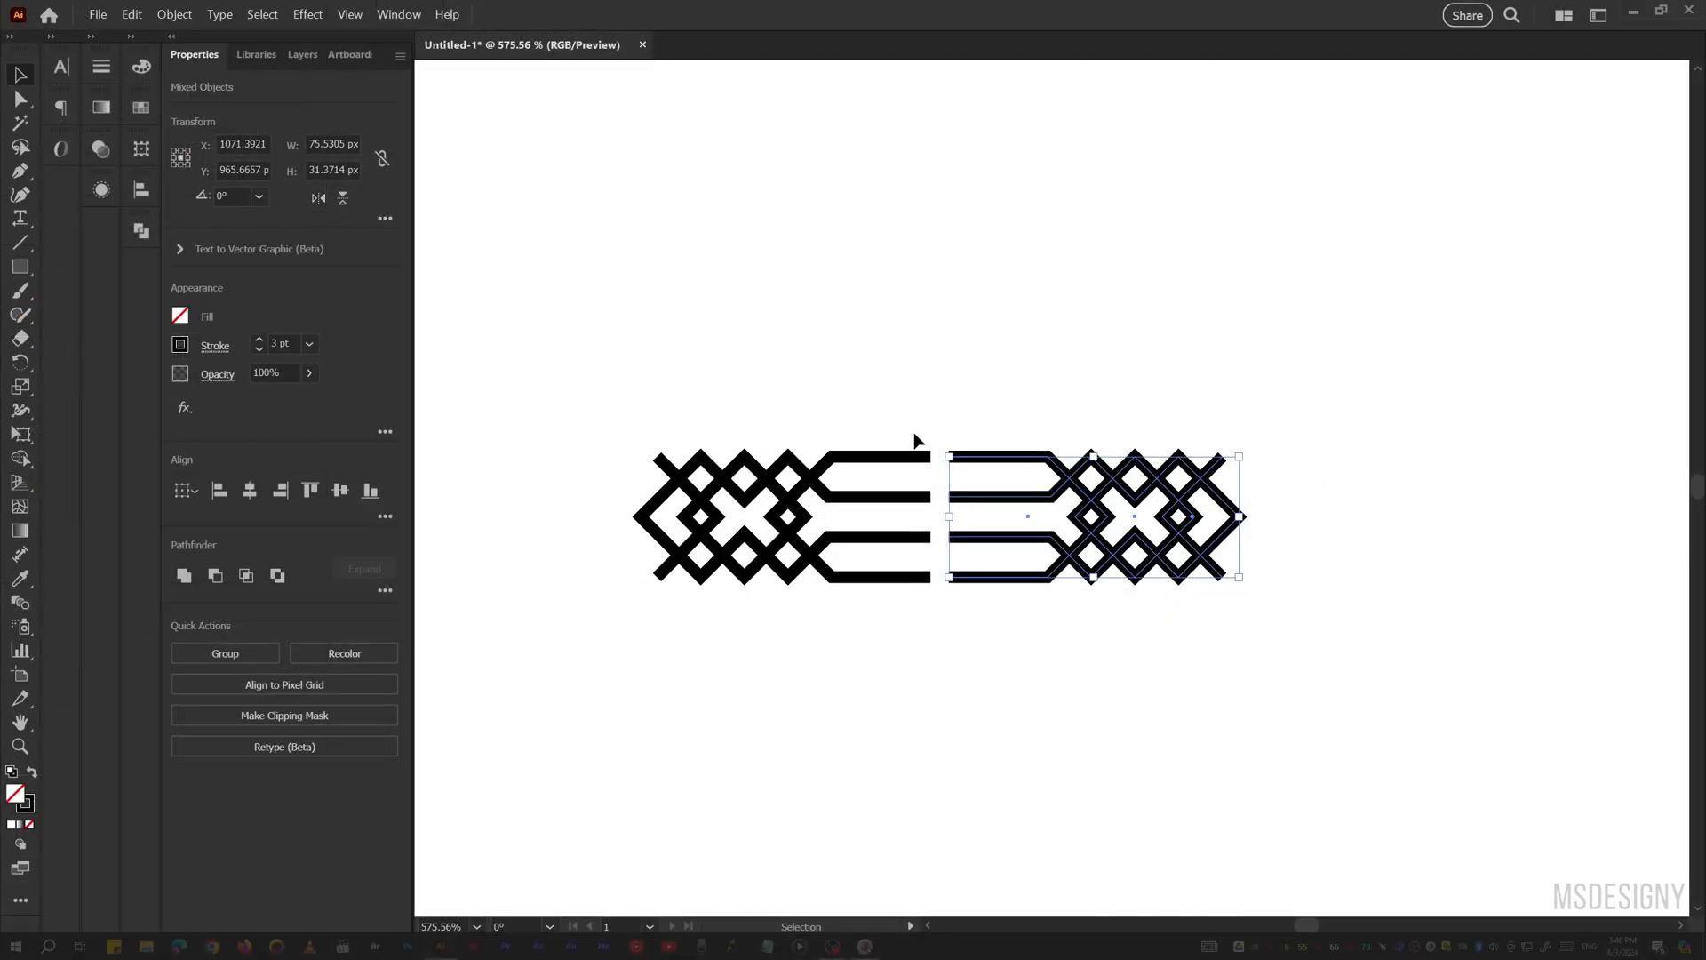
pyautogui.moveTo(969, 502); pyautogui.dragTo(906, 487)
# - Connect the meeting end points of the two halves at the middle of the upper and lower outer lines
pyautogui.press('a')
pyautogui.click(952, 414)
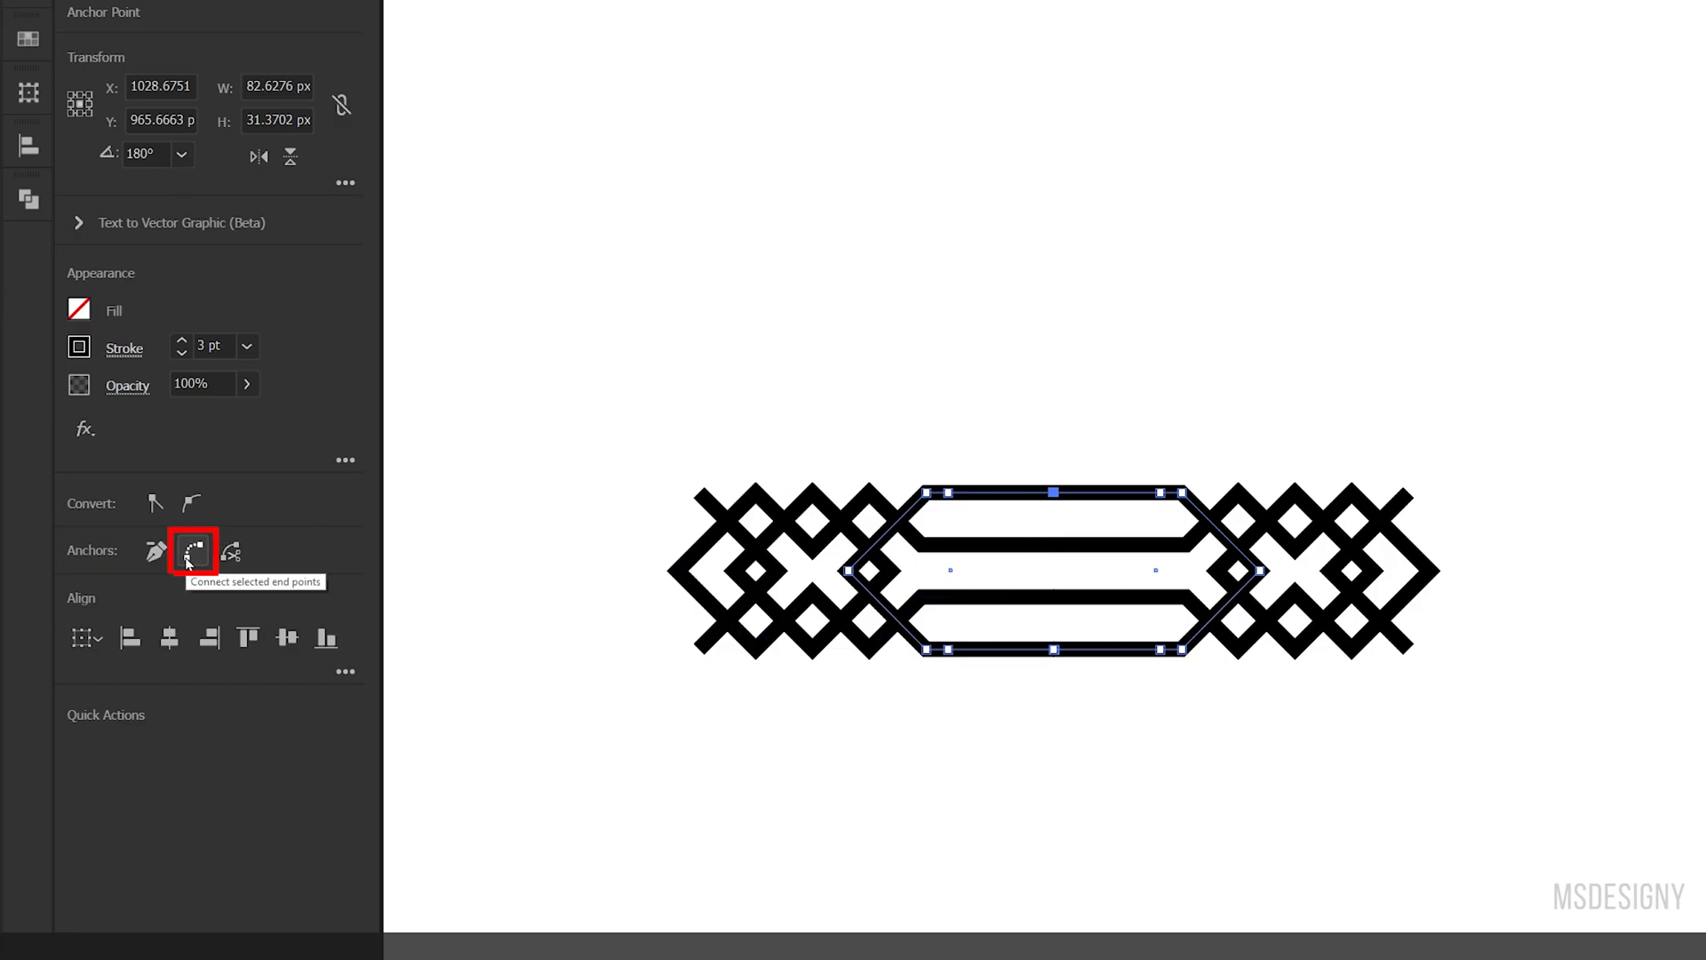
pyautogui.click(188, 562)
pyautogui.moveTo(1075, 642); pyautogui.dragTo(1009, 693)
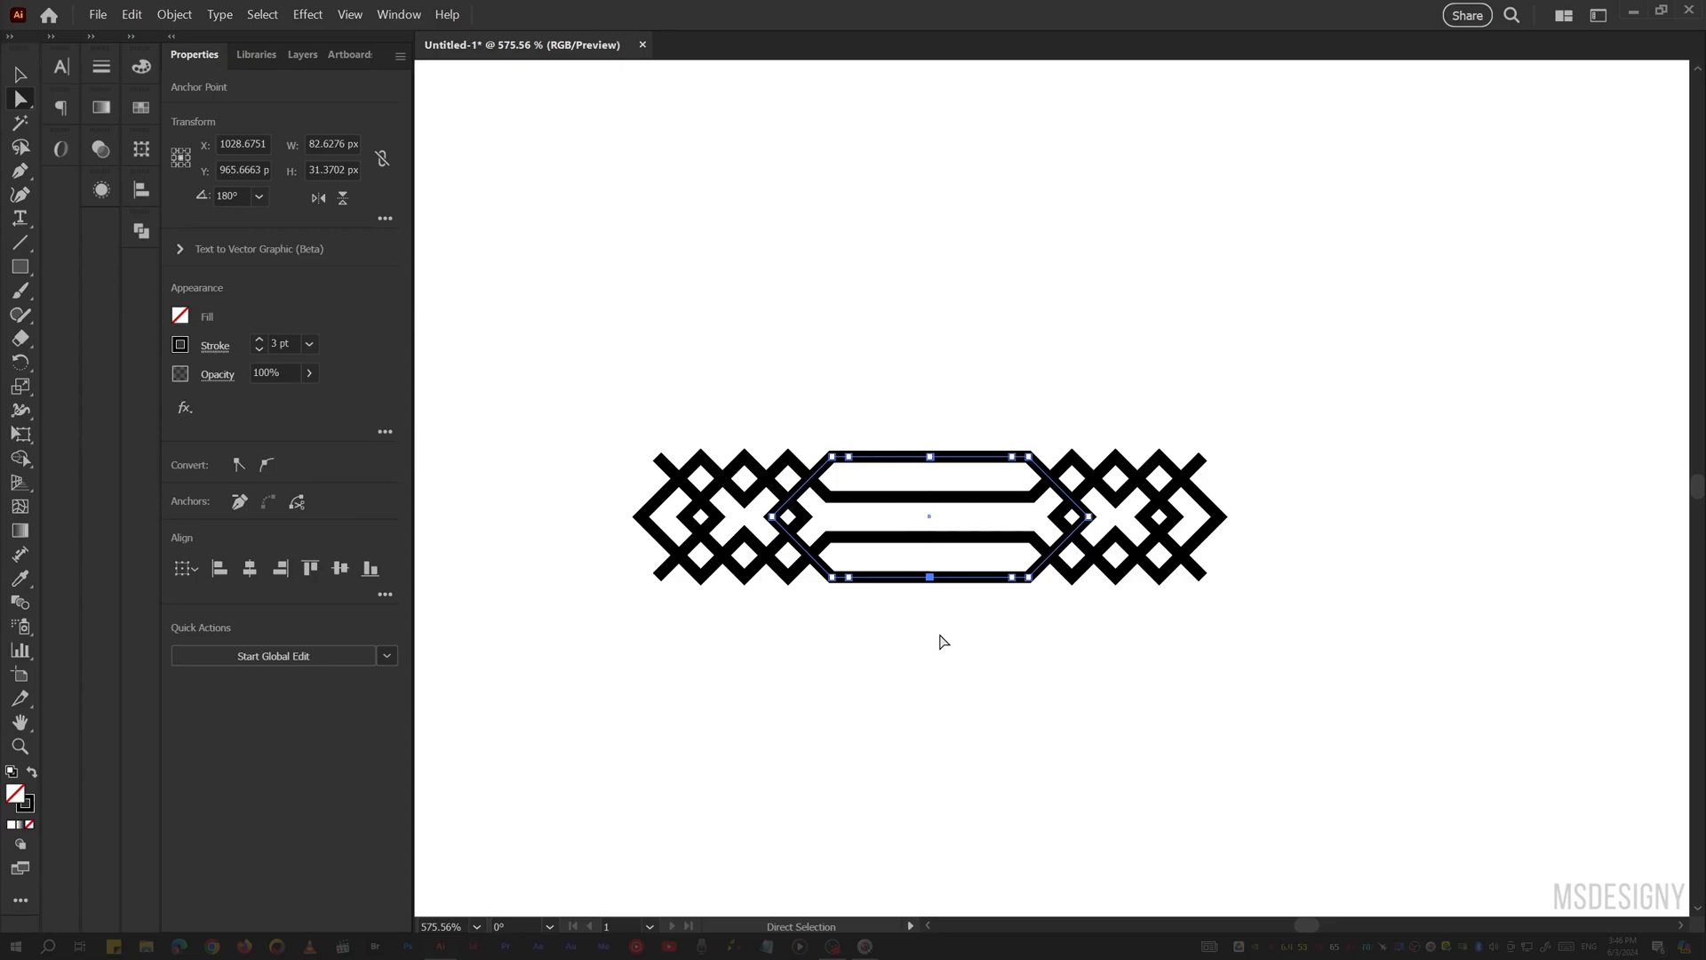
pyautogui.click(1121, 706)
# - Draw a square about 57 px wide above the ornament and give its stroke a dark red colour
pyautogui.press('m')
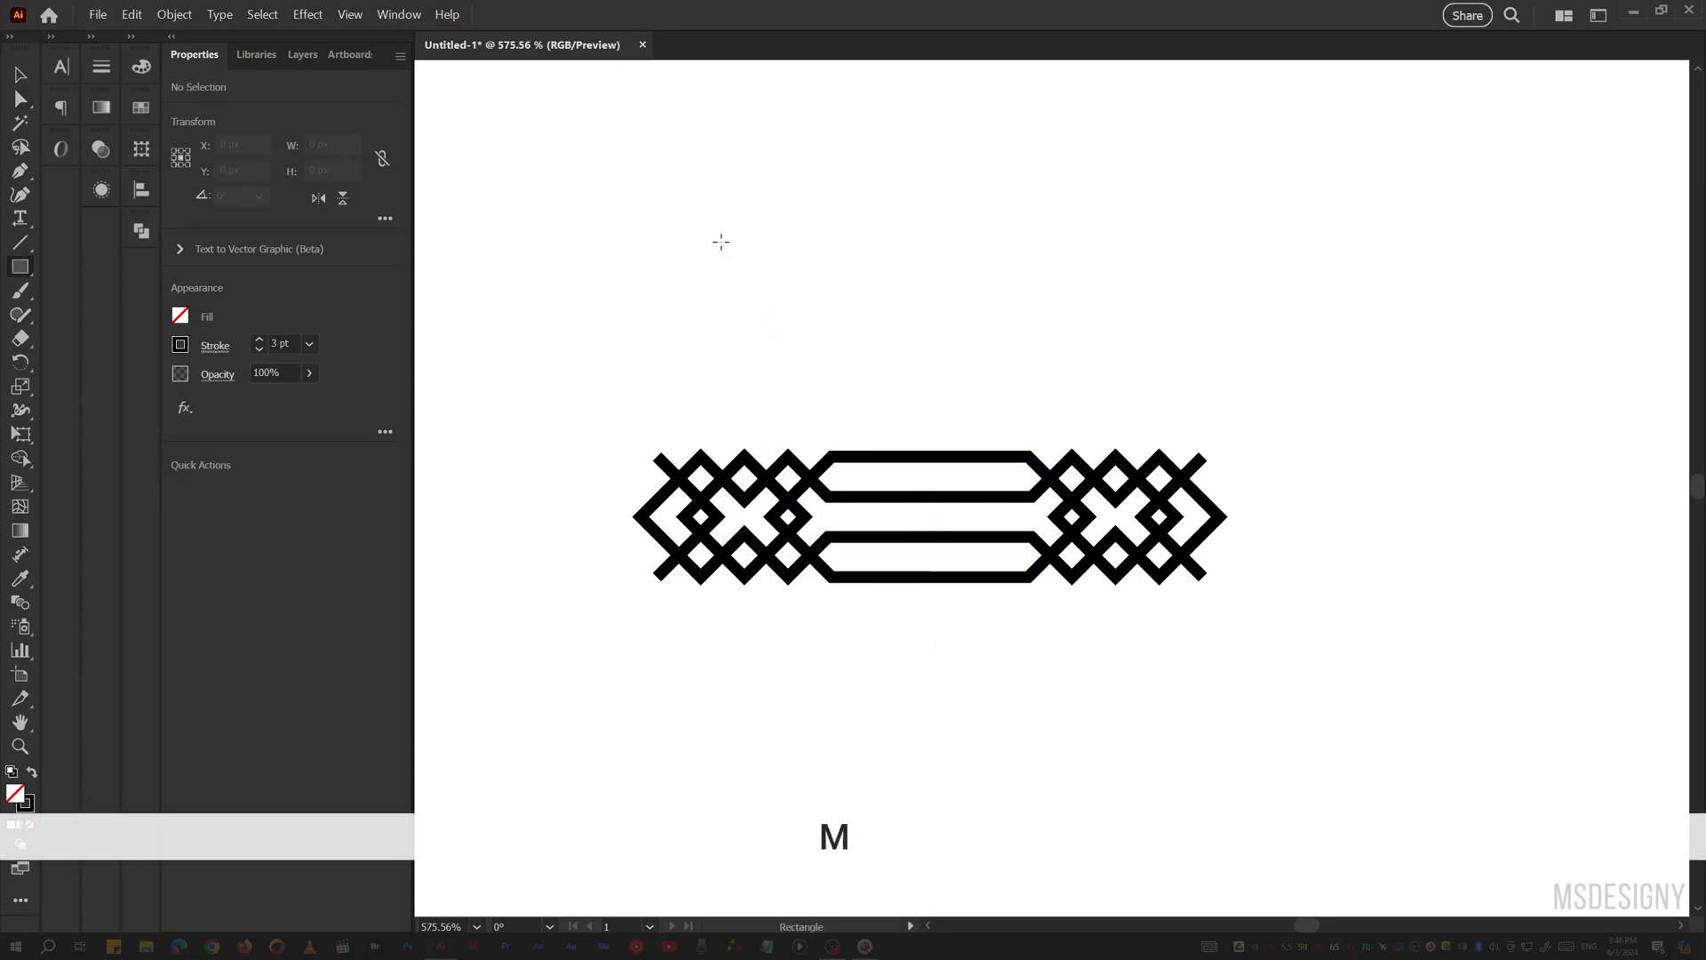
pyautogui.moveTo(718, 230)
pyautogui.mouseDown()
pyautogui.moveTo(716, 533)
pyautogui.moveTo(937, 449)
pyautogui.mouseUp()
pyautogui.click(181, 346)
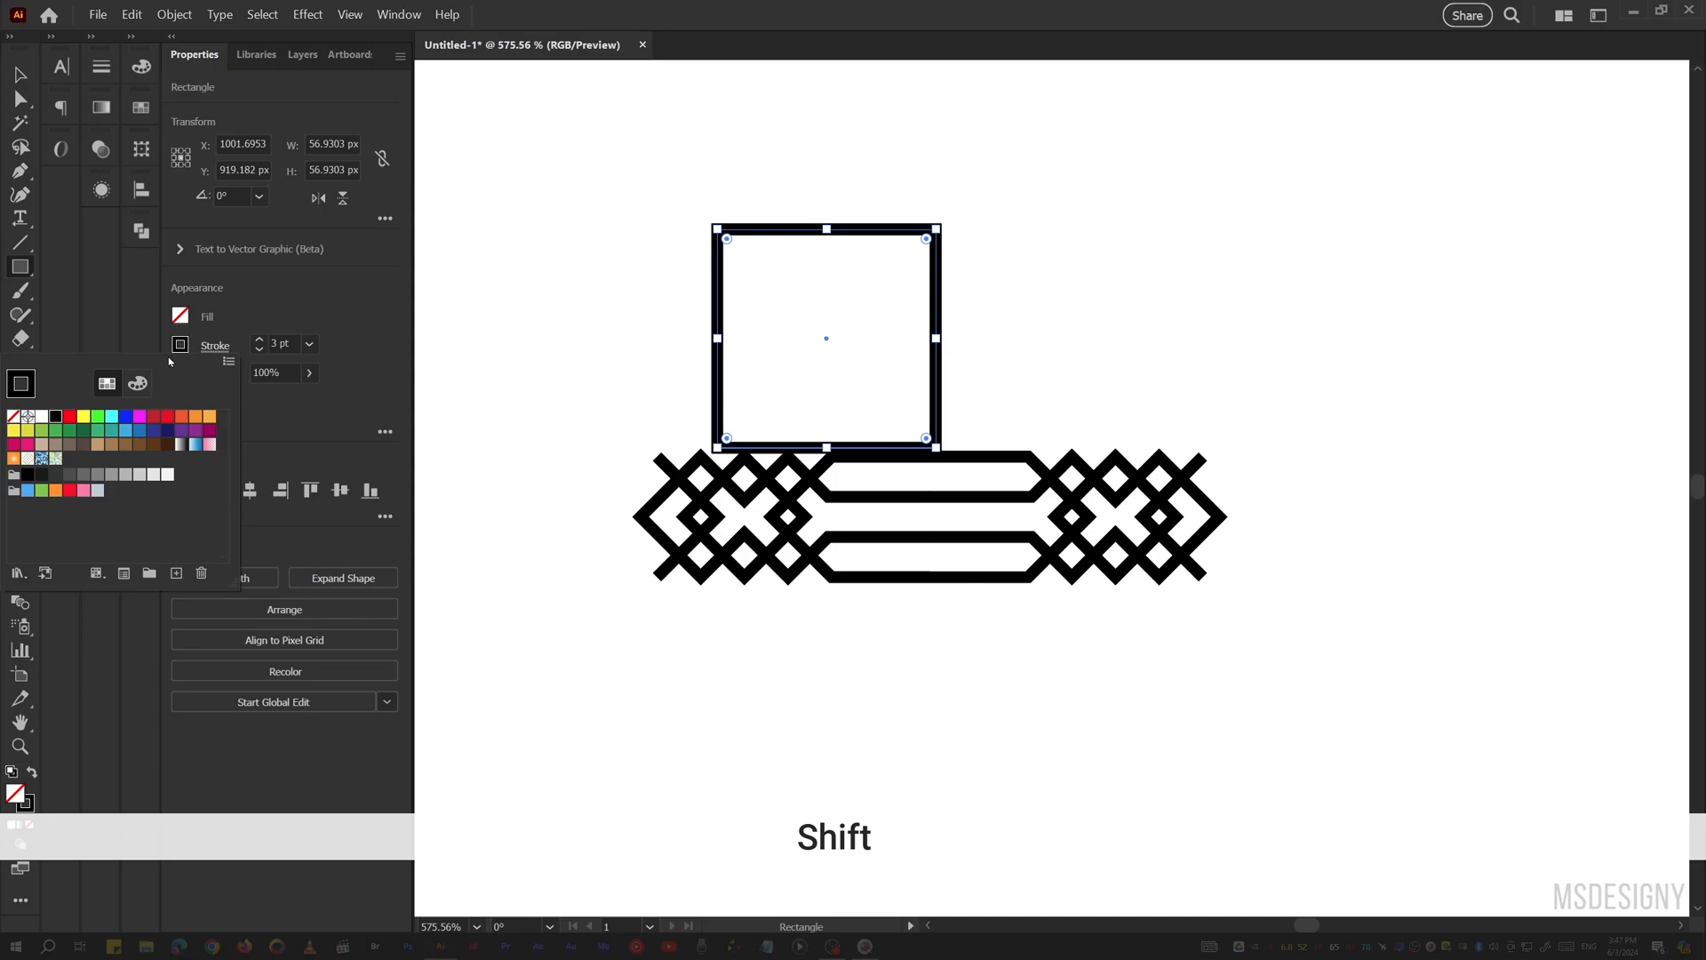
pyautogui.click(154, 418)
# - Rotate the red square 45° and duplicate it straight to the right so the two diamonds meet corner to corner
pyautogui.press('r')
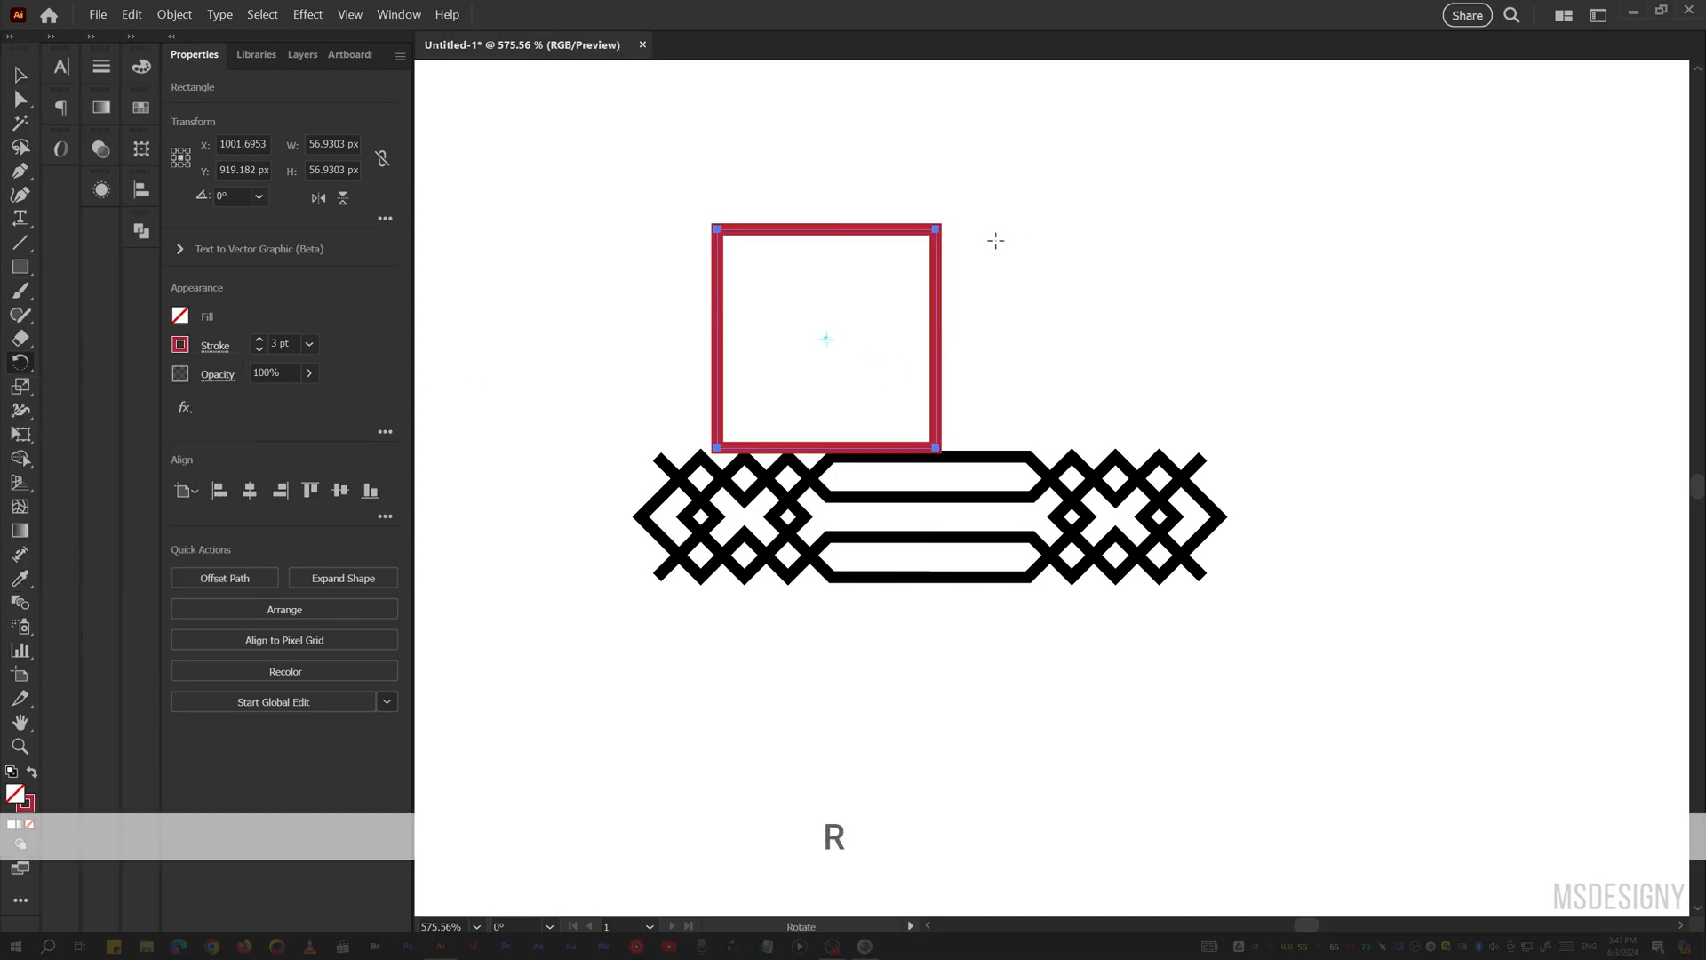
pyautogui.moveTo(993, 236); pyautogui.dragTo(942, 258)
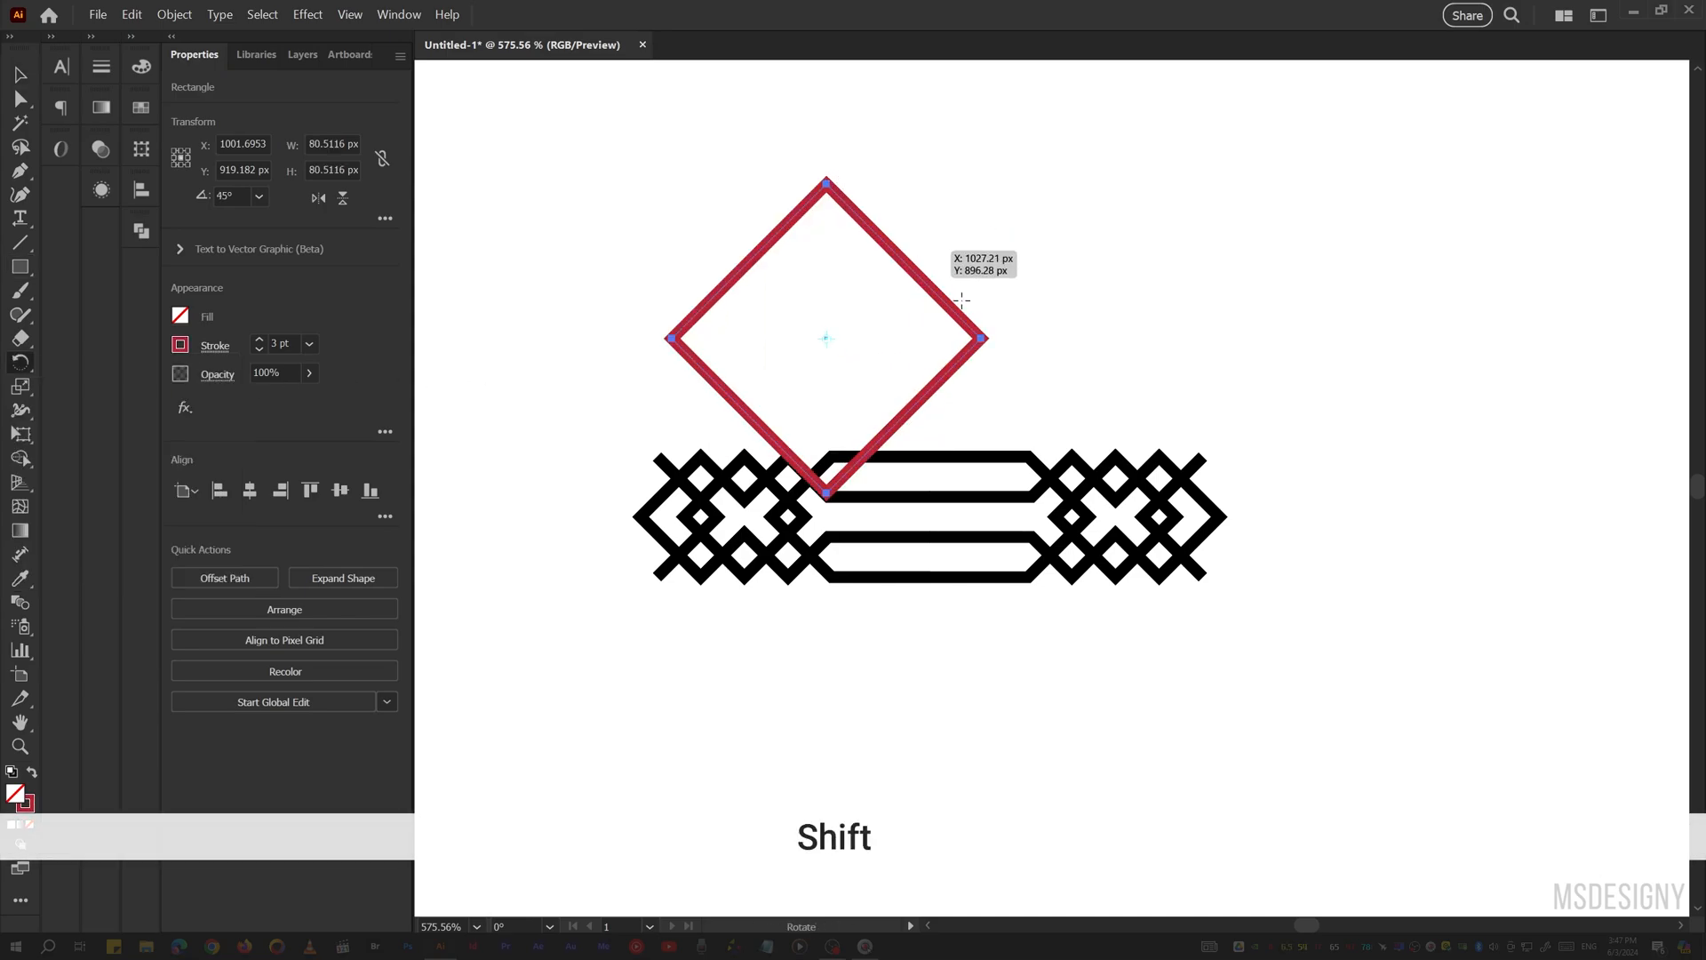
pyautogui.press('v')
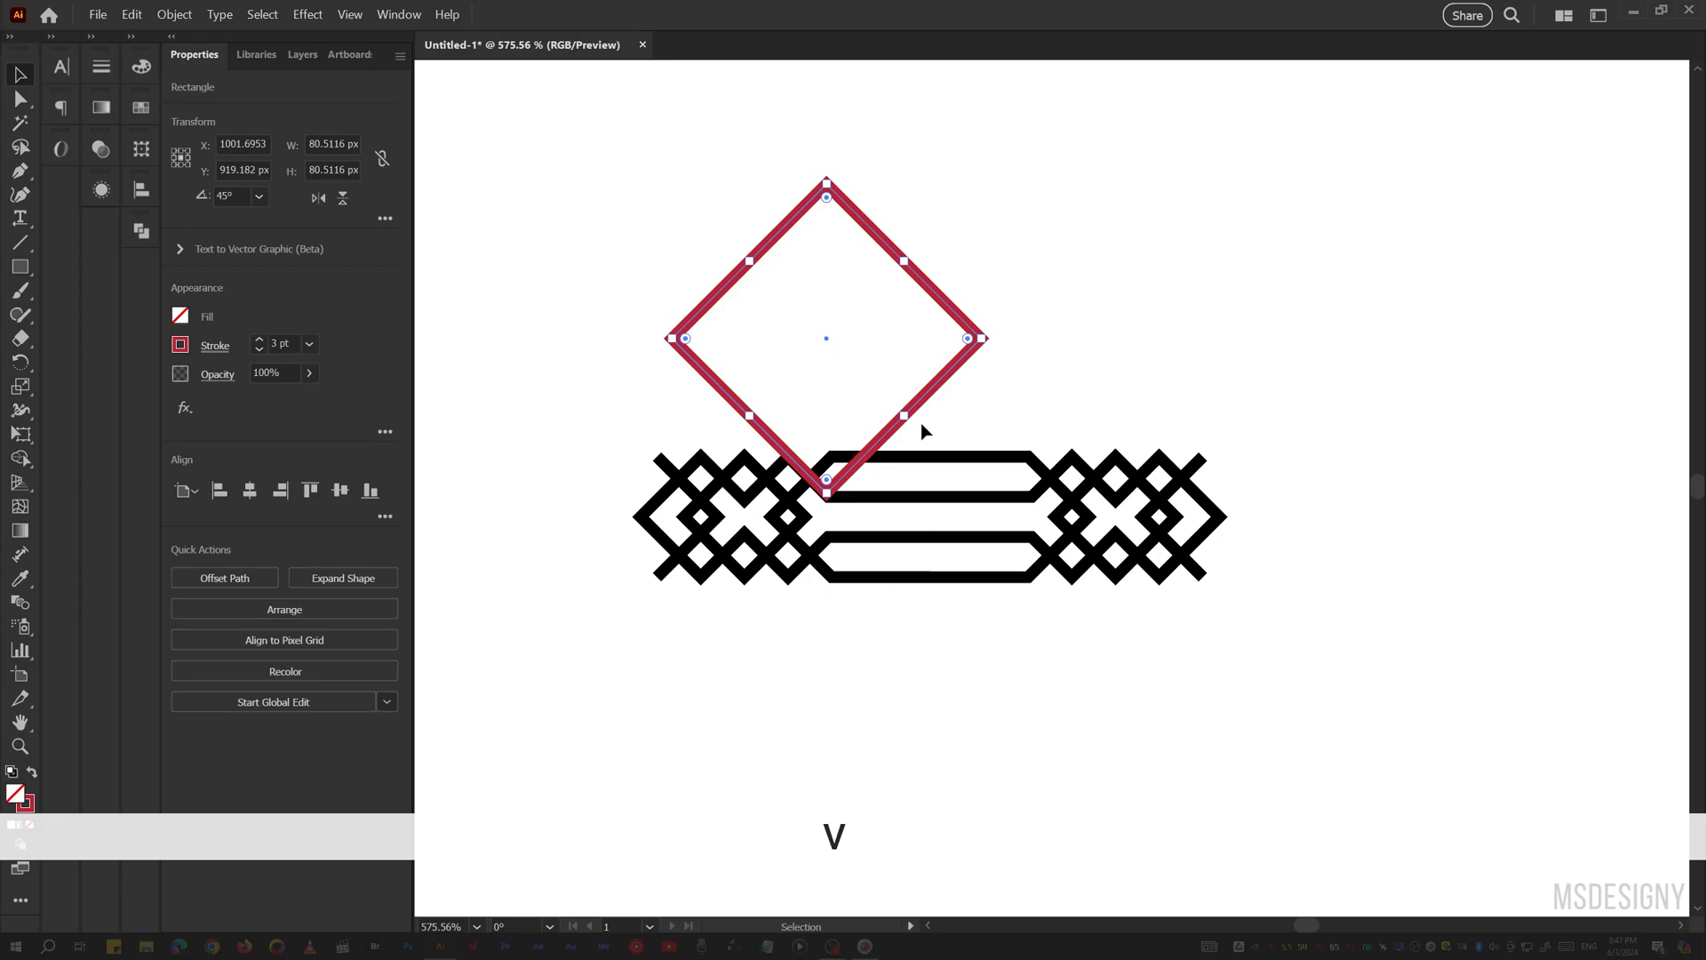
pyautogui.moveTo(922, 401); pyautogui.dragTo(1230, 405)
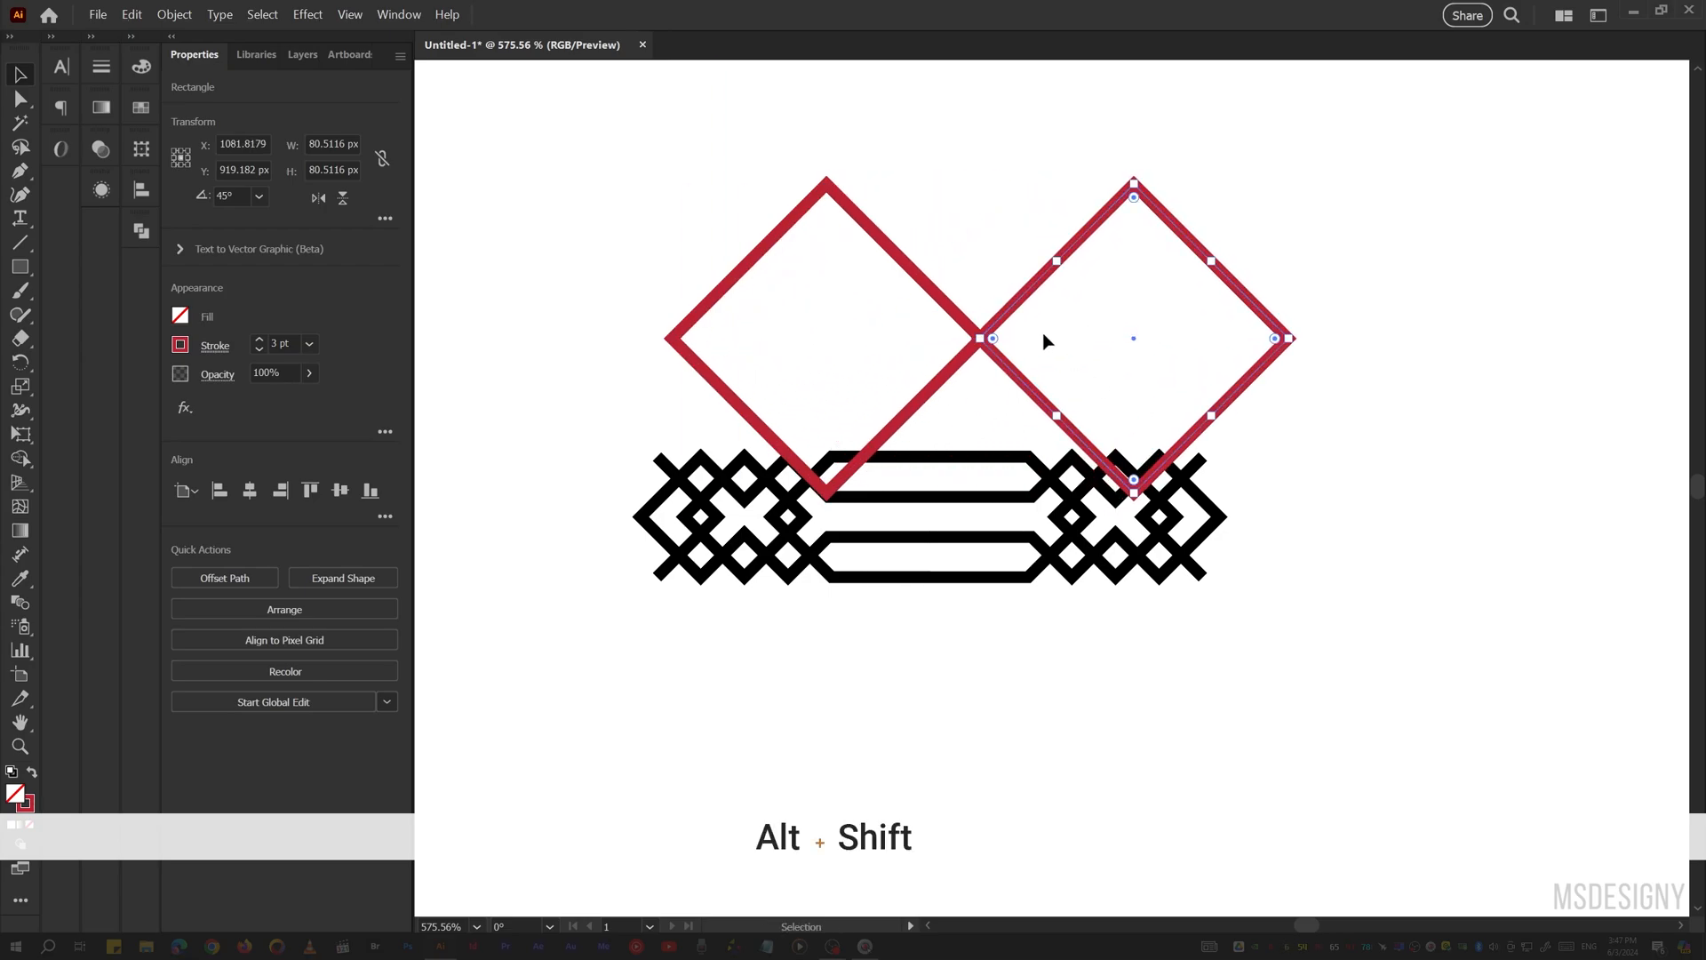
# - Align the two red diamonds vertically and make their touching corners meet exactly, checking the junction in outline view
pyautogui.keyDown('shift'); pyautogui.click(994, 338); pyautogui.keyUp('shift')
pyautogui.press('z')
pyautogui.moveTo(995, 336); pyautogui.dragTo(1260, 418)
pyautogui.press('v')
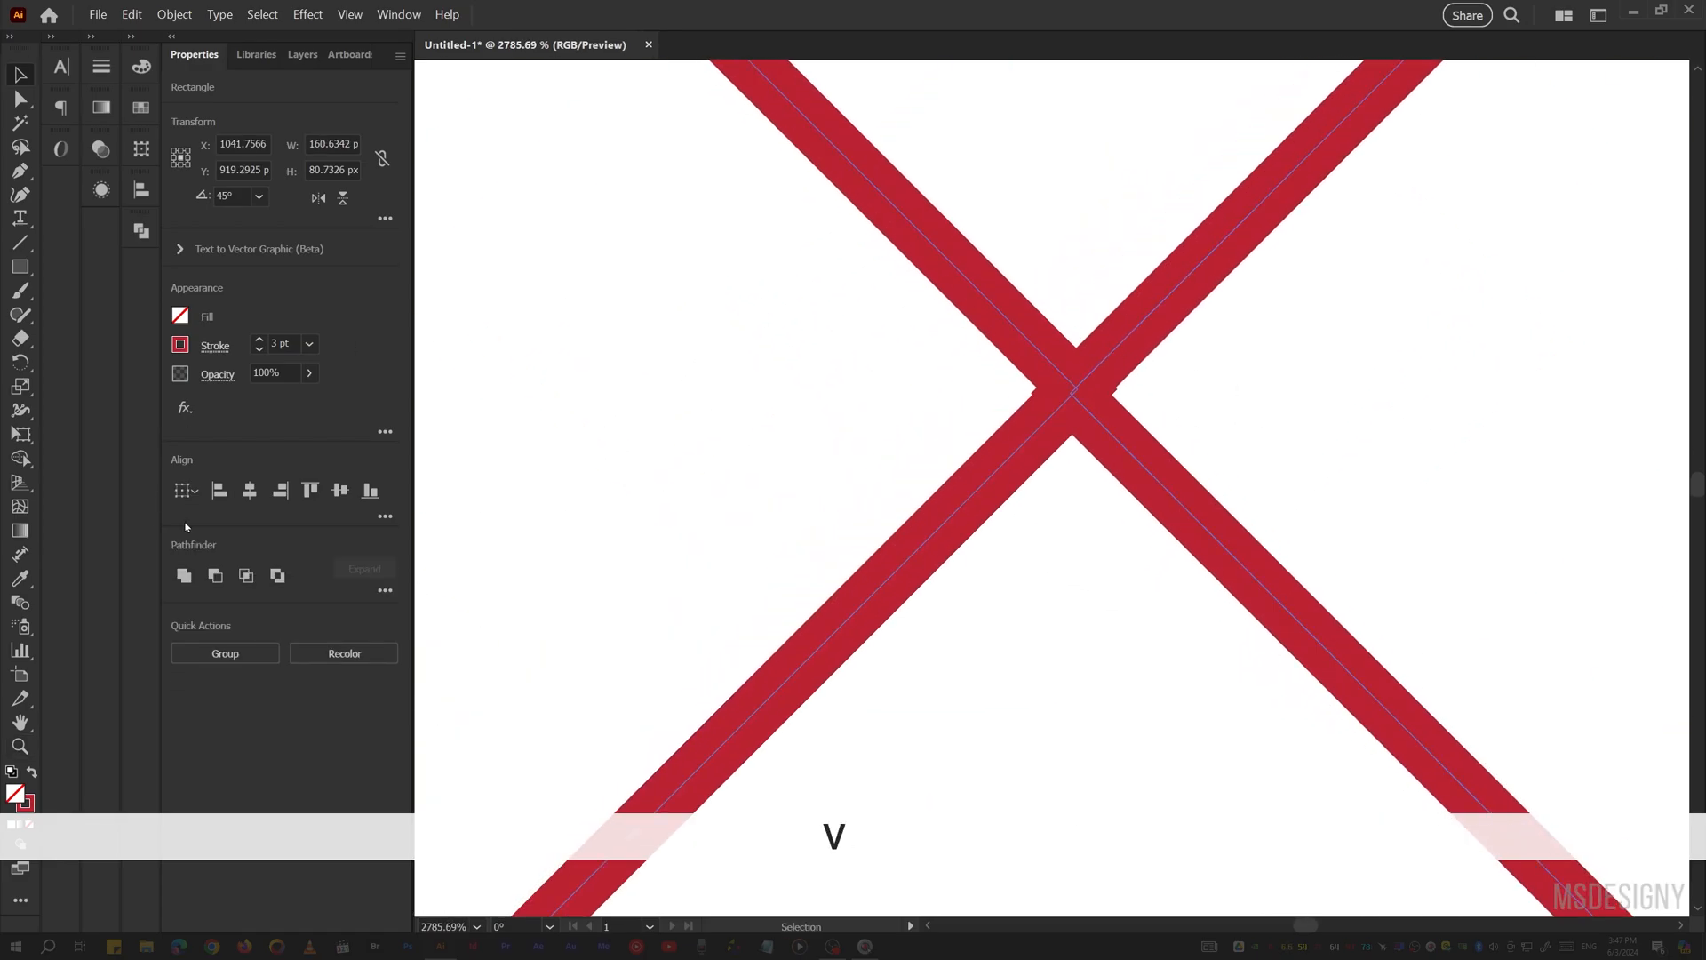
pyautogui.hotkey('ctrl', 'y')
pyautogui.click(1153, 385)
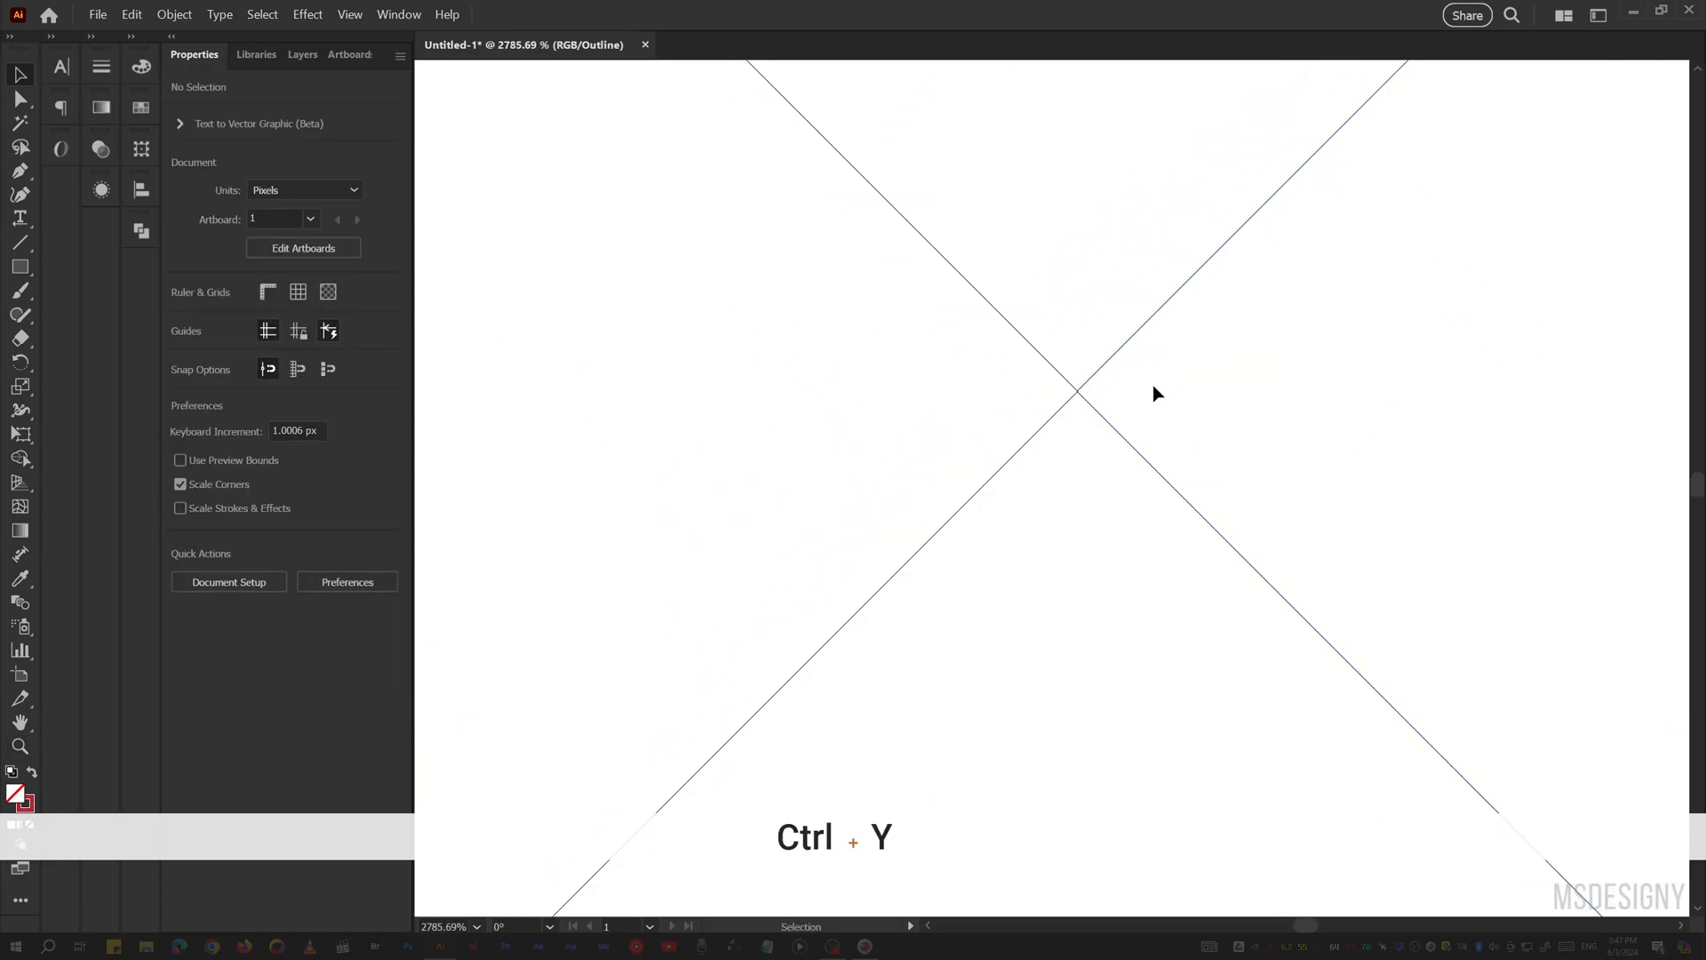
pyautogui.hotkey('ctrl', 'y')
# - Group the two red diamonds
pyautogui.press('z')
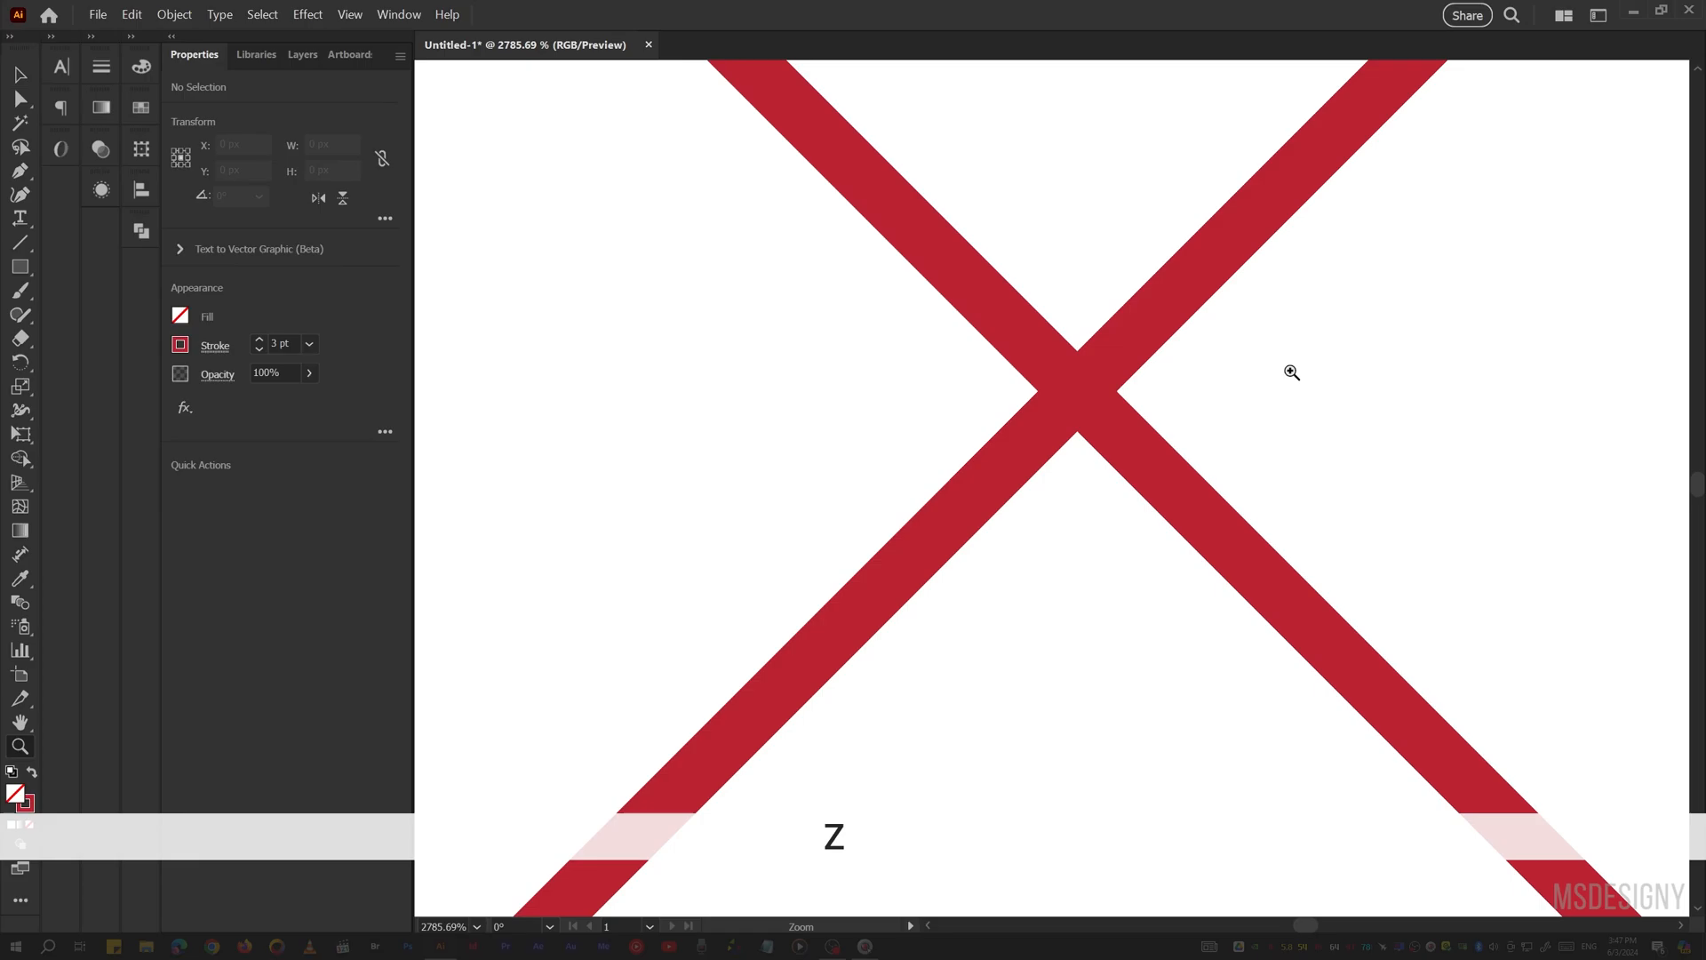
pyautogui.moveTo(1291, 370); pyautogui.dragTo(1021, 385)
pyautogui.press('v')
pyautogui.moveTo(1395, 333); pyautogui.dragTo(1158, 392)
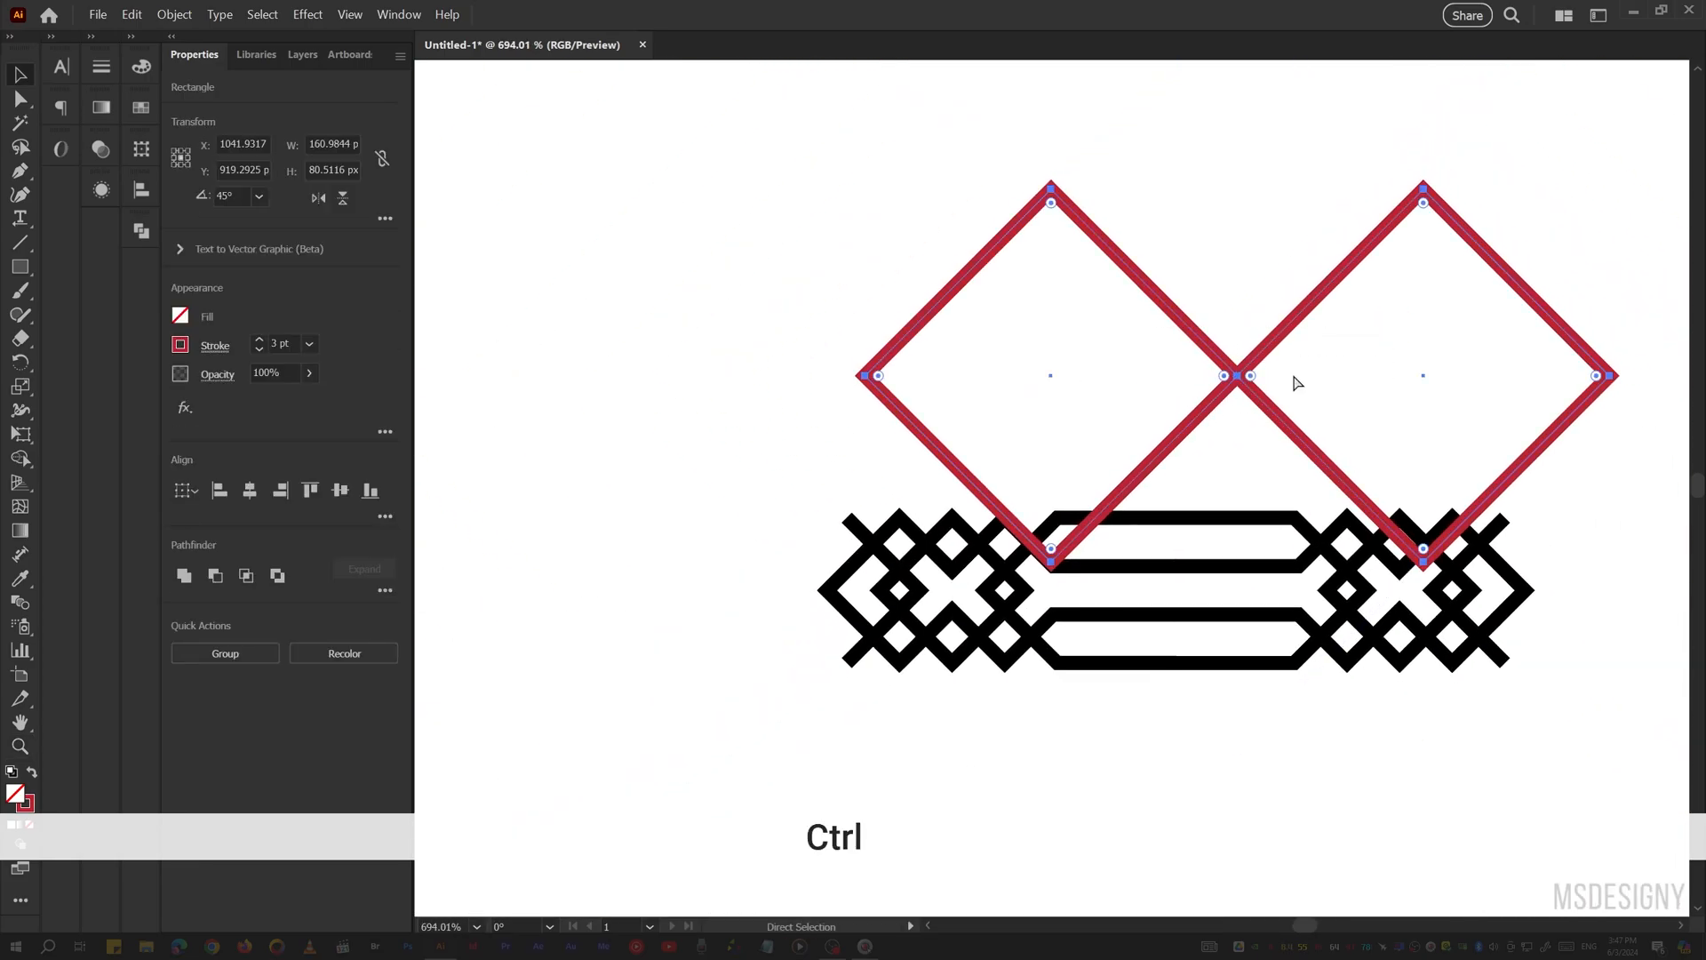
pyautogui.hotkey('ctrl', 'g')
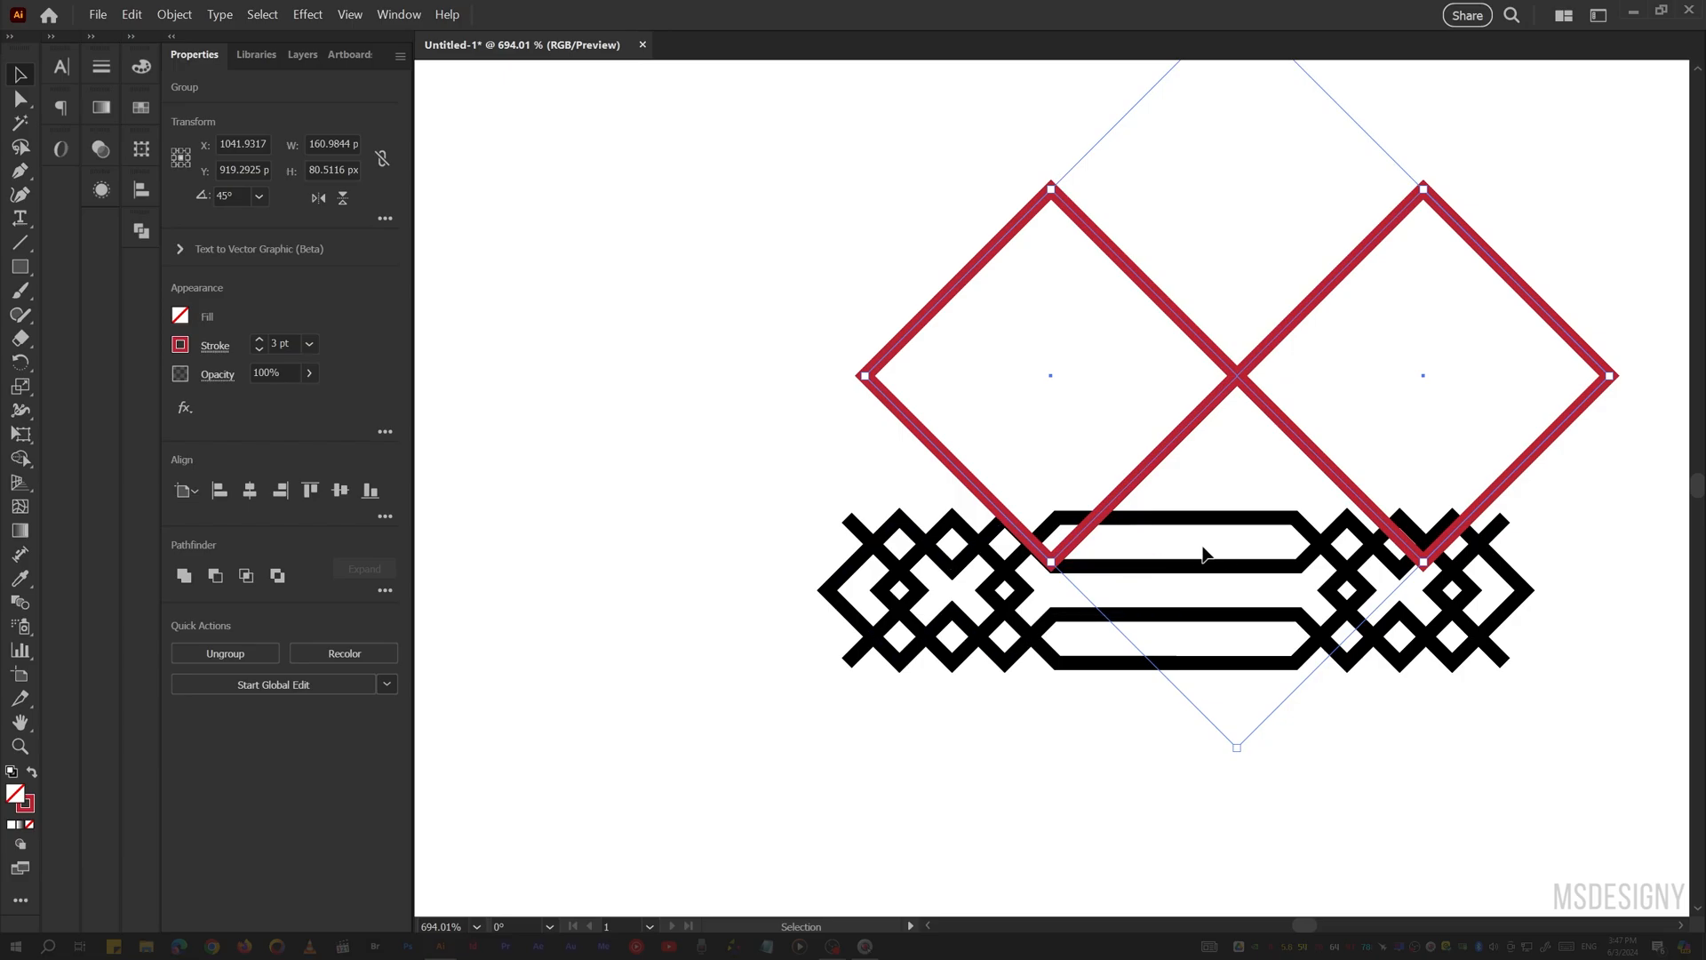
# - Connect the meeting end points of the two halves at the middle of both inner lines
pyautogui.press('a')
pyautogui.moveTo(1206, 541); pyautogui.dragTo(1146, 647)
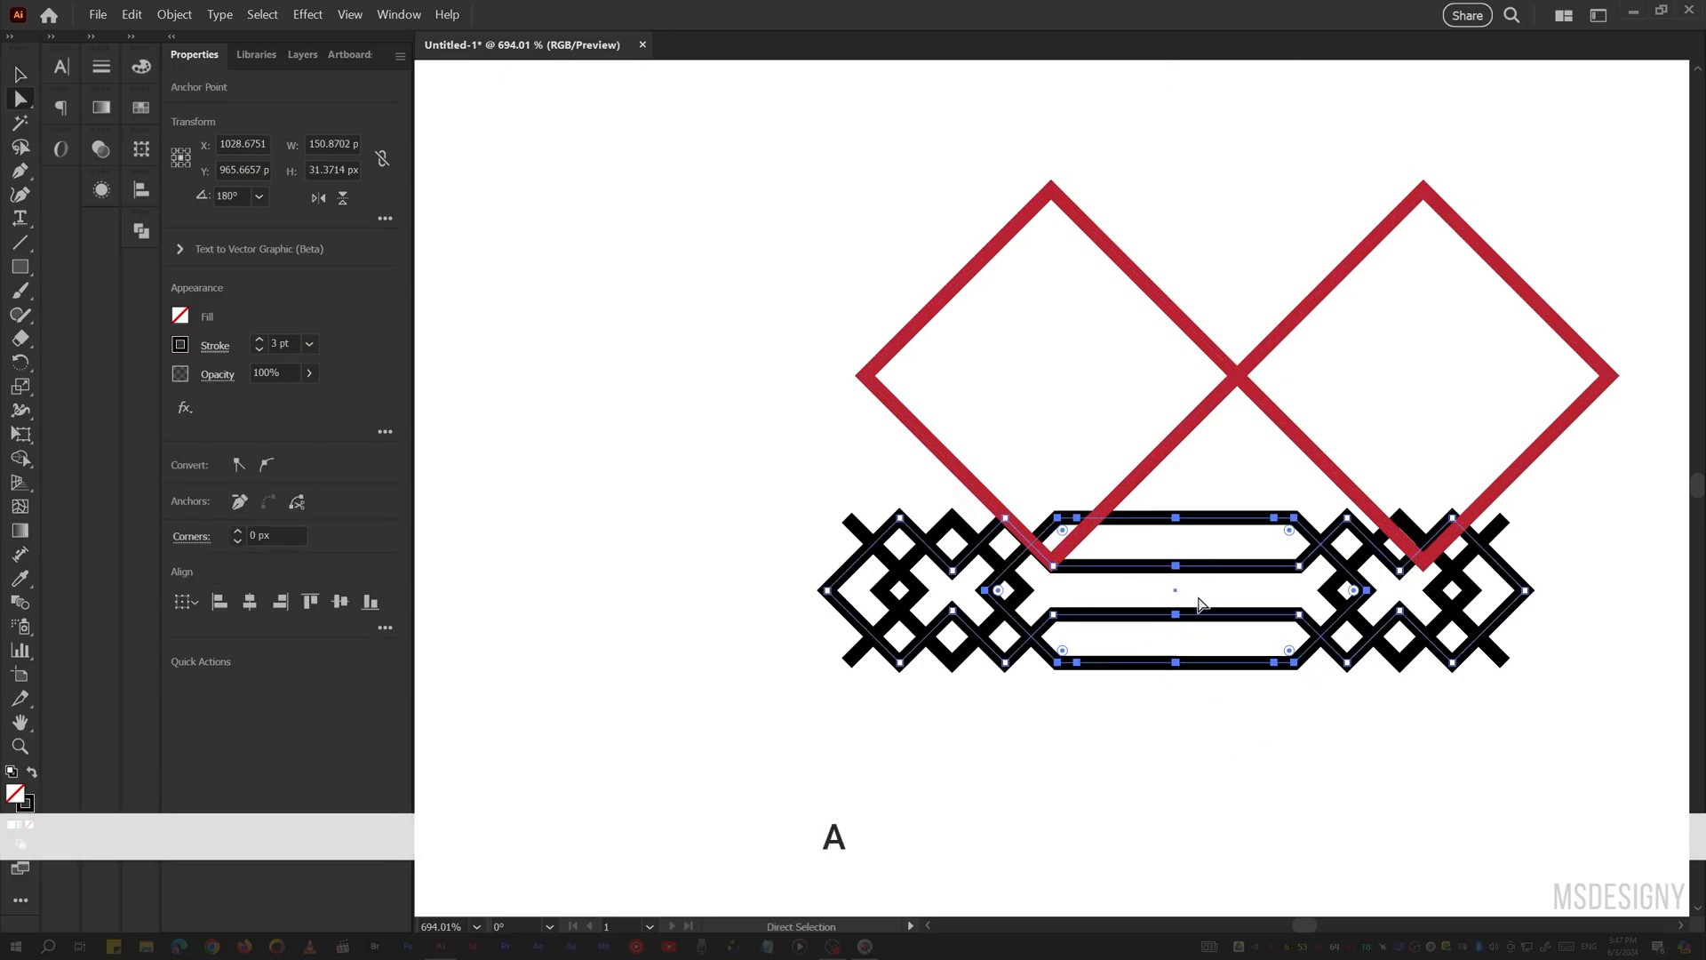
pyautogui.click(1224, 523)
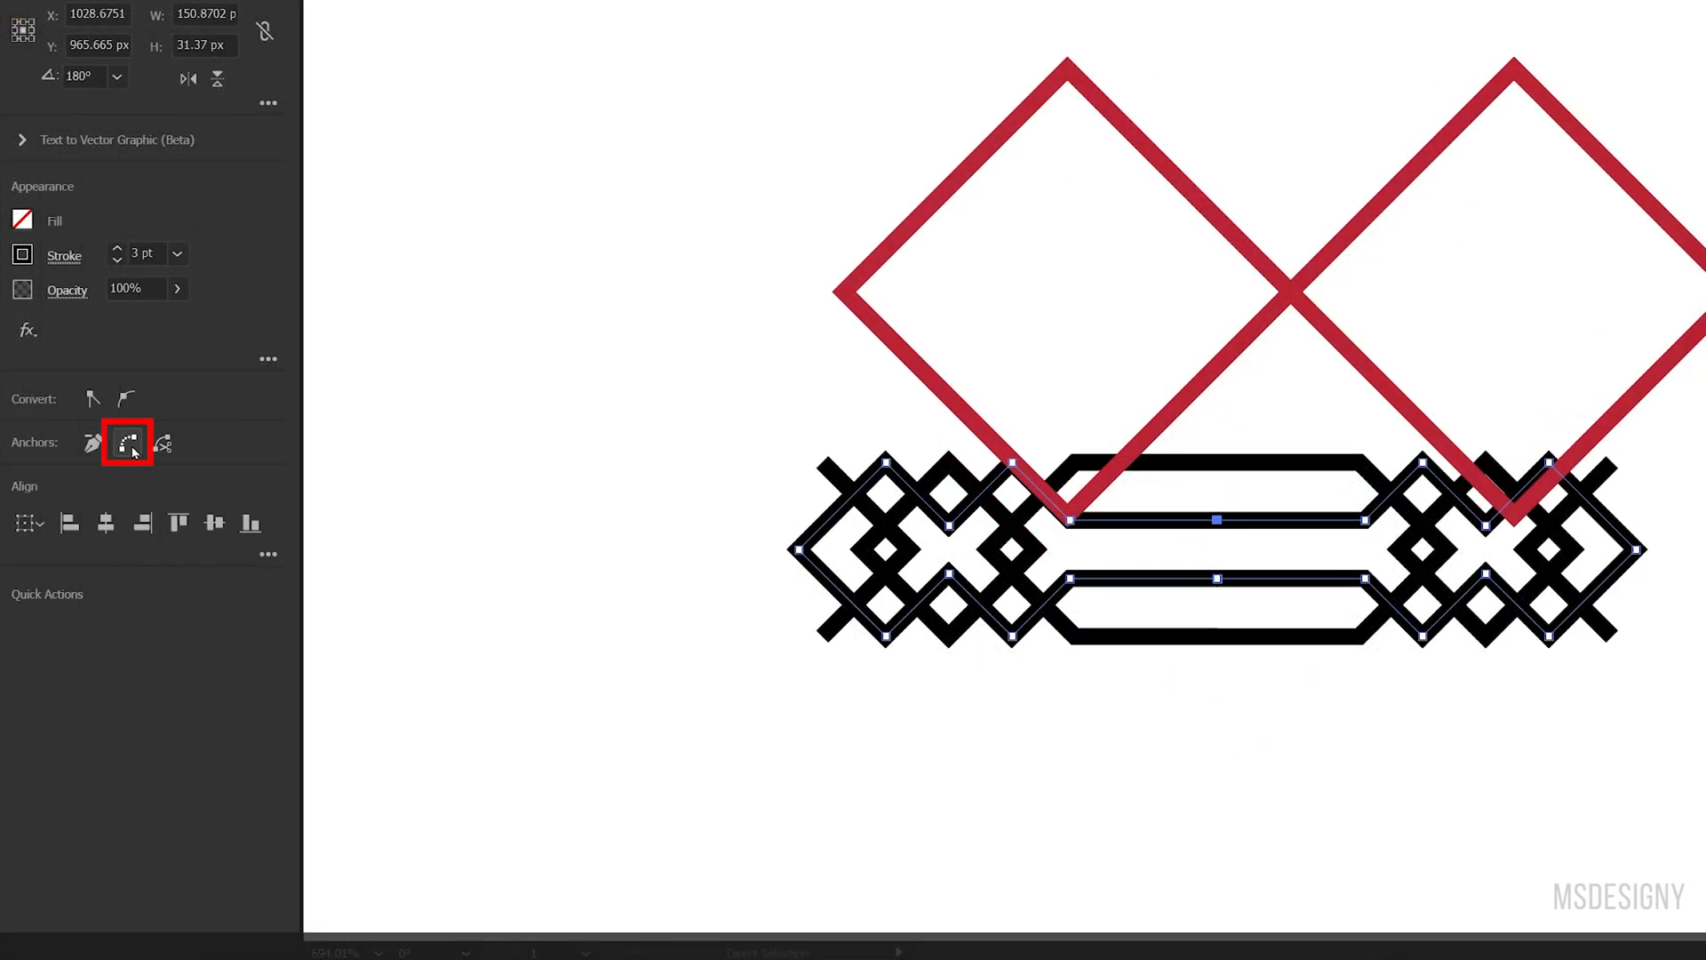
pyautogui.click(133, 451)
pyautogui.click(1216, 579)
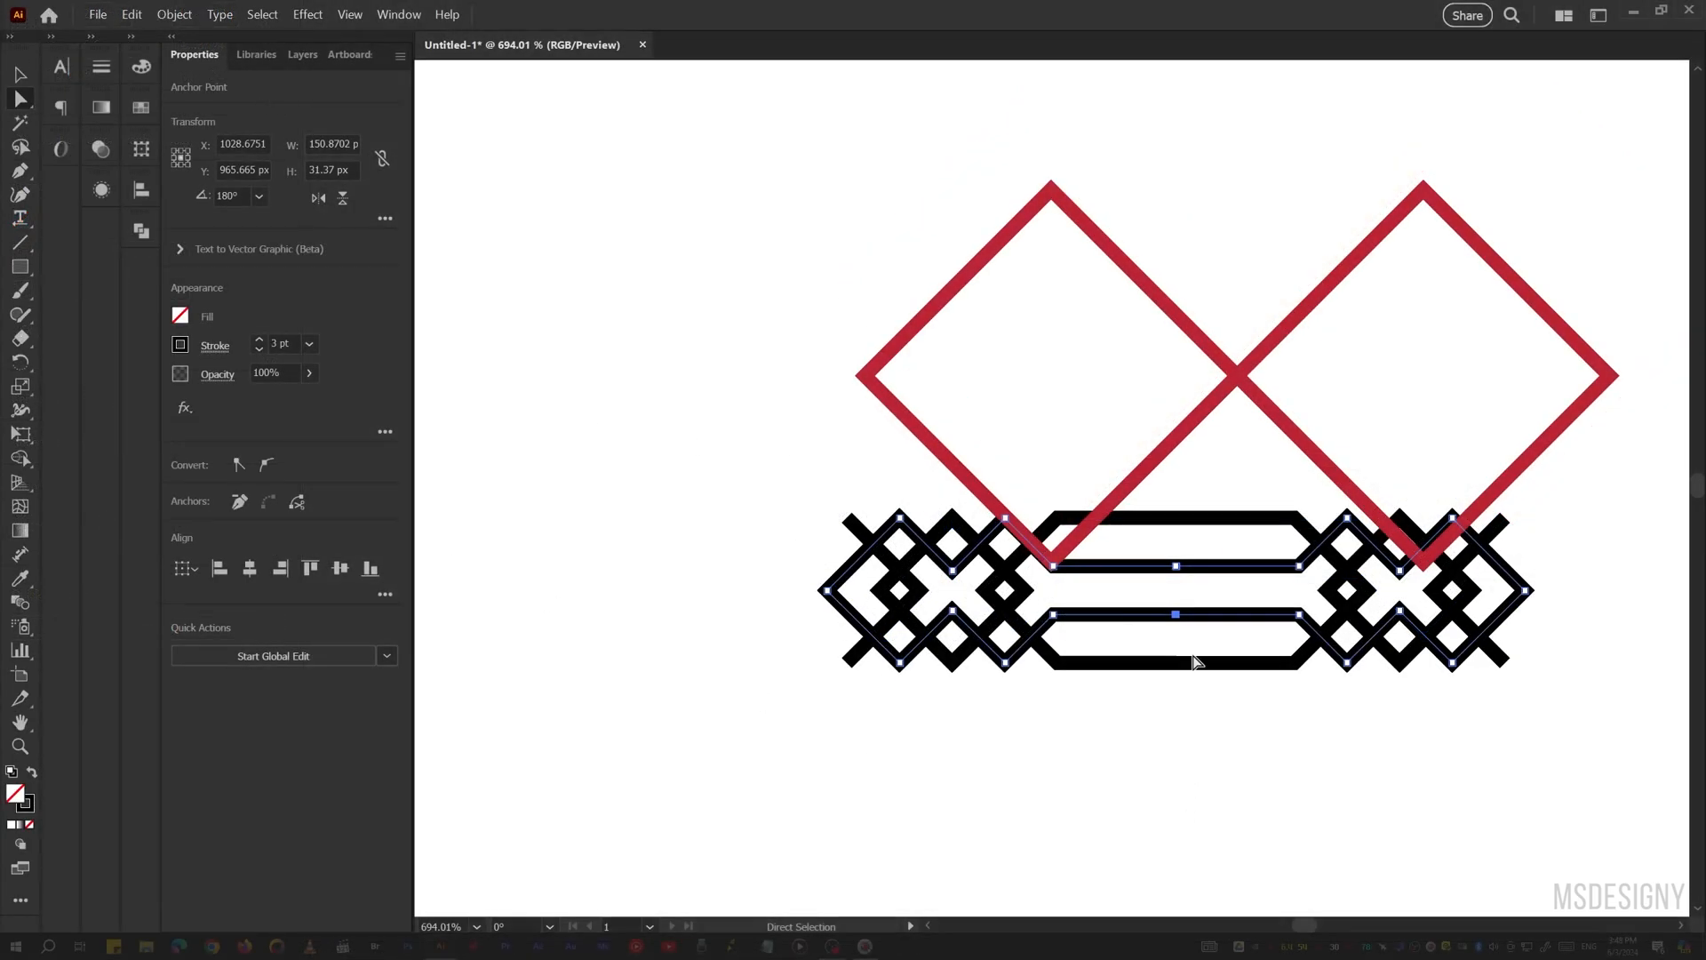
# - Move the red diamond group up clear of the ornament and remove the middle anchor points of the four horizontal lines
pyautogui.press('v')
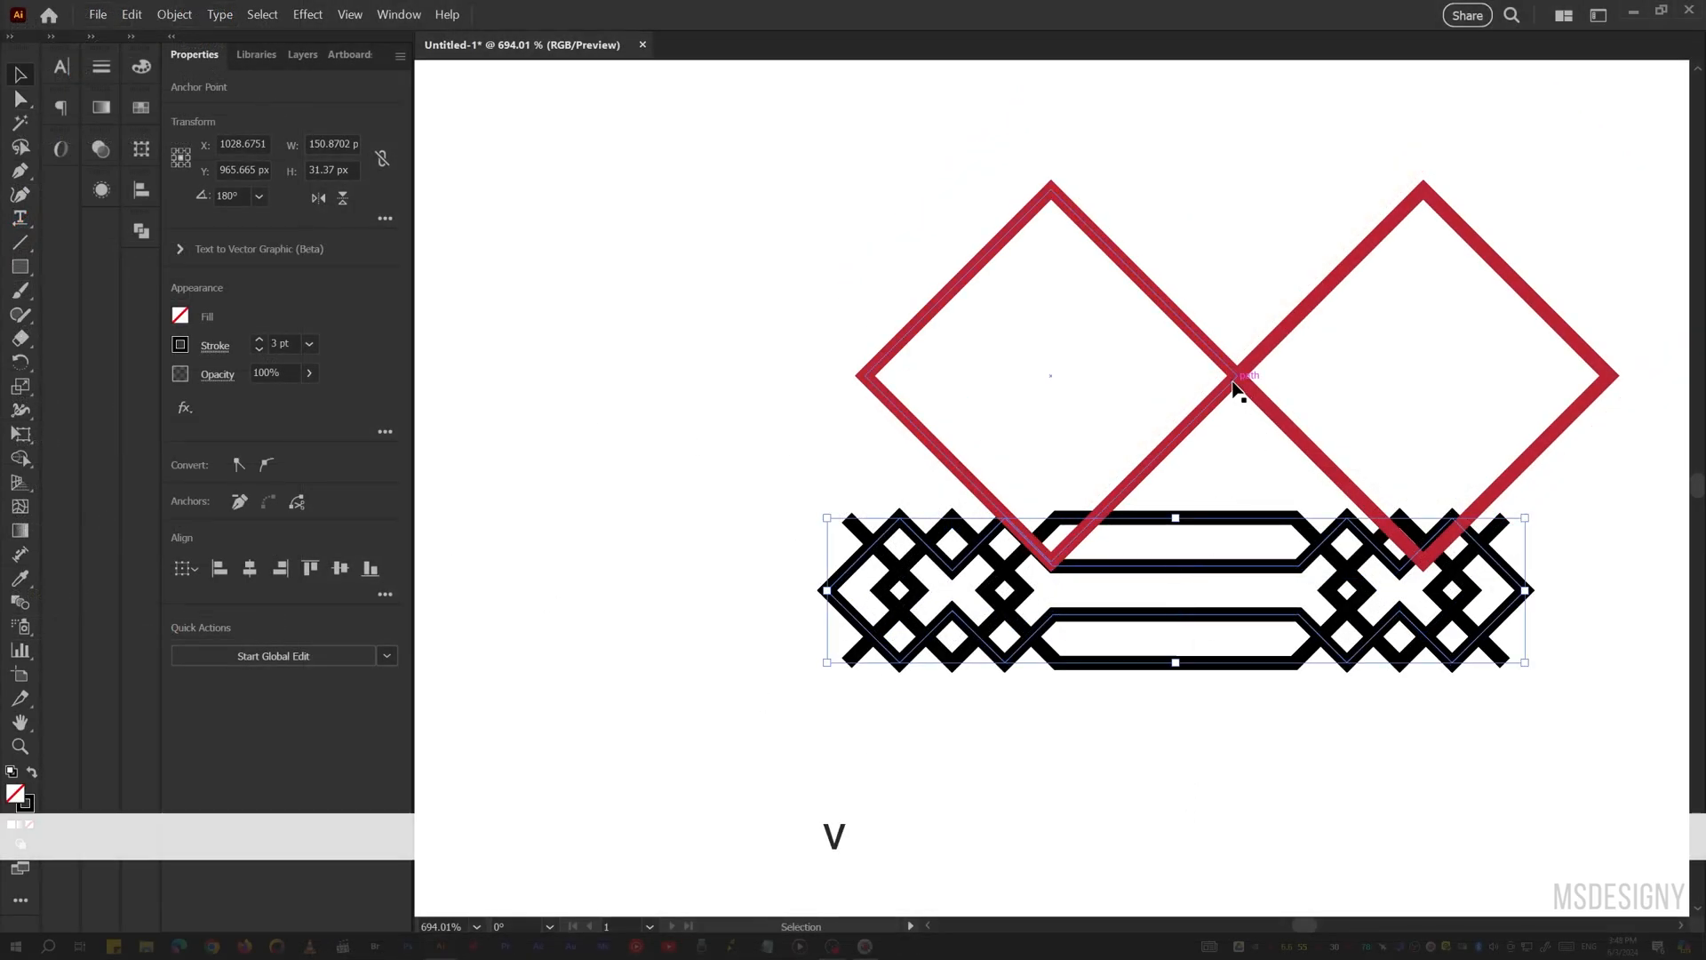
pyautogui.moveTo(1238, 381); pyautogui.dragTo(1170, 296)
pyautogui.press('a')
pyautogui.moveTo(1205, 474); pyautogui.dragTo(1188, 552)
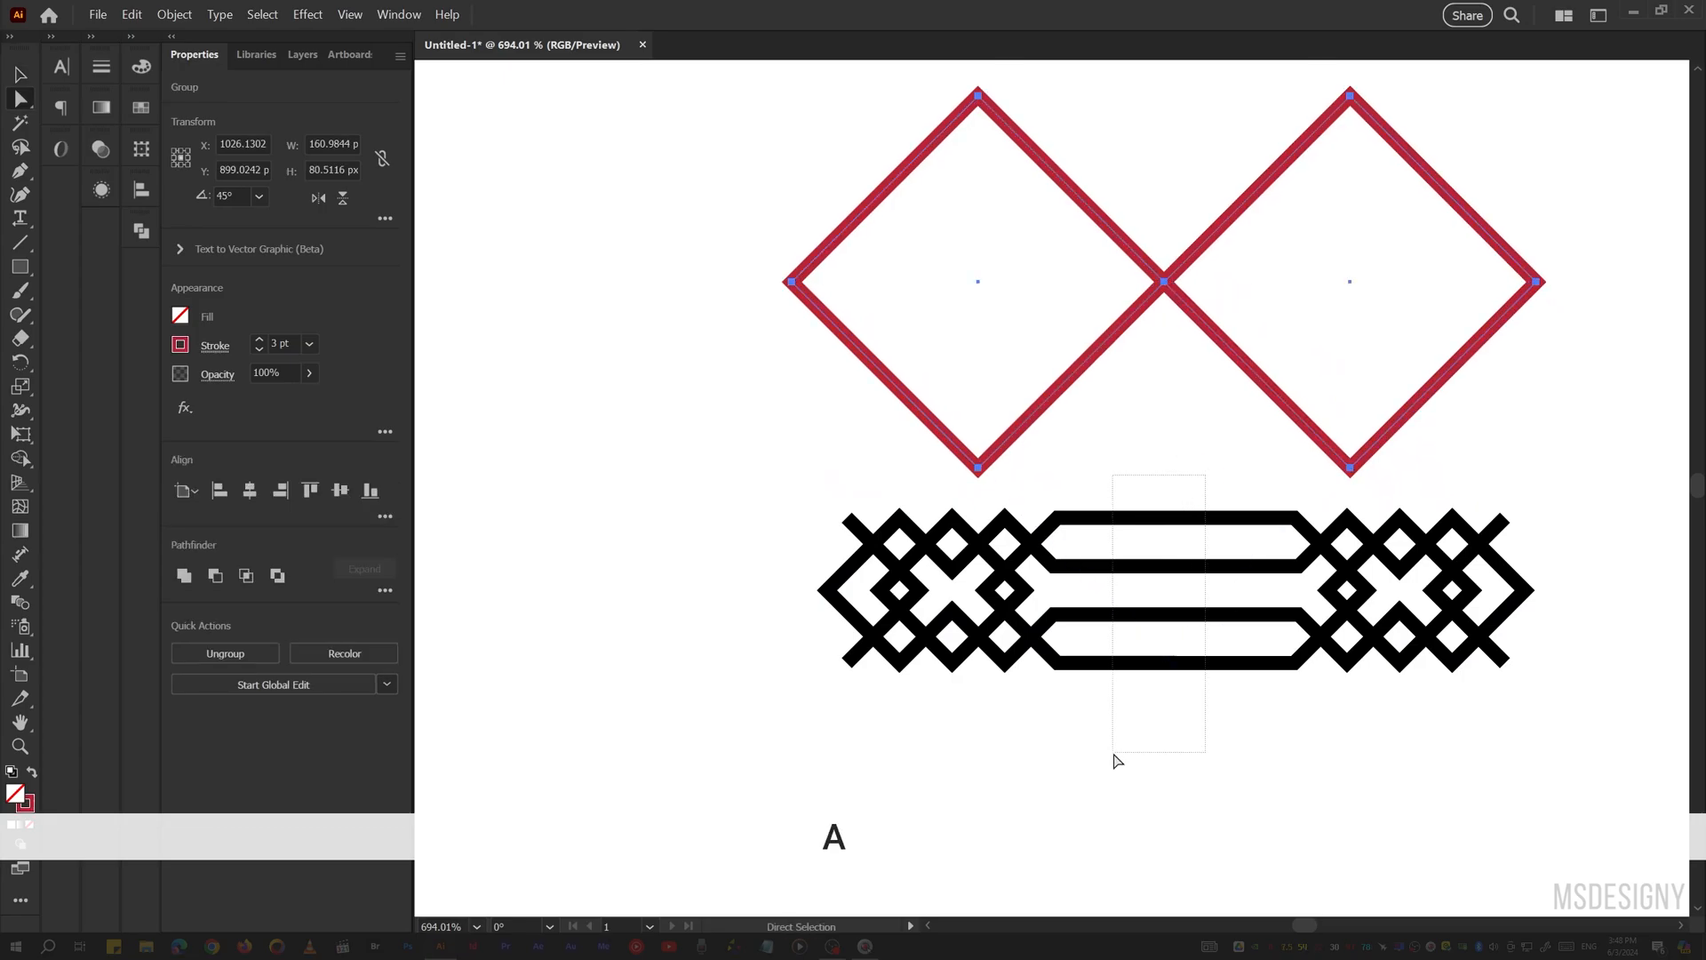
pyautogui.moveTo(1113, 754); pyautogui.dragTo(1115, 755)
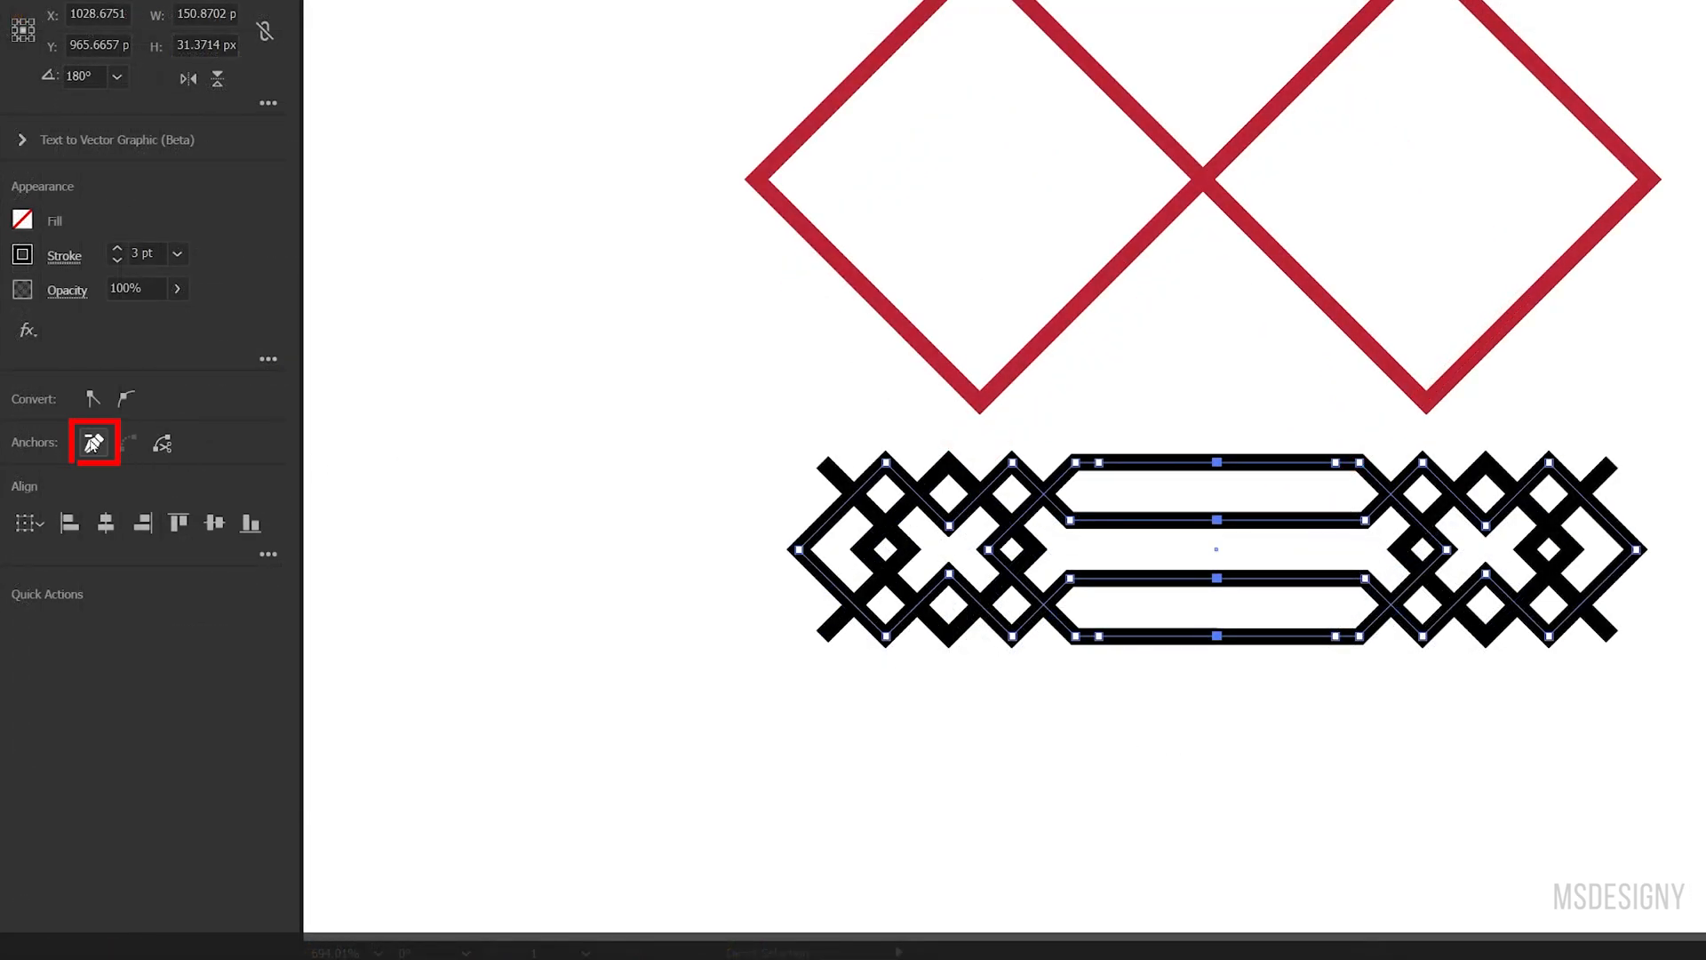
pyautogui.click(93, 442)
# - Remove the redundant anchor points just inside the corners of the two outer lines
pyautogui.moveTo(1349, 444); pyautogui.dragTo(1087, 704)
pyautogui.click(83, 447)
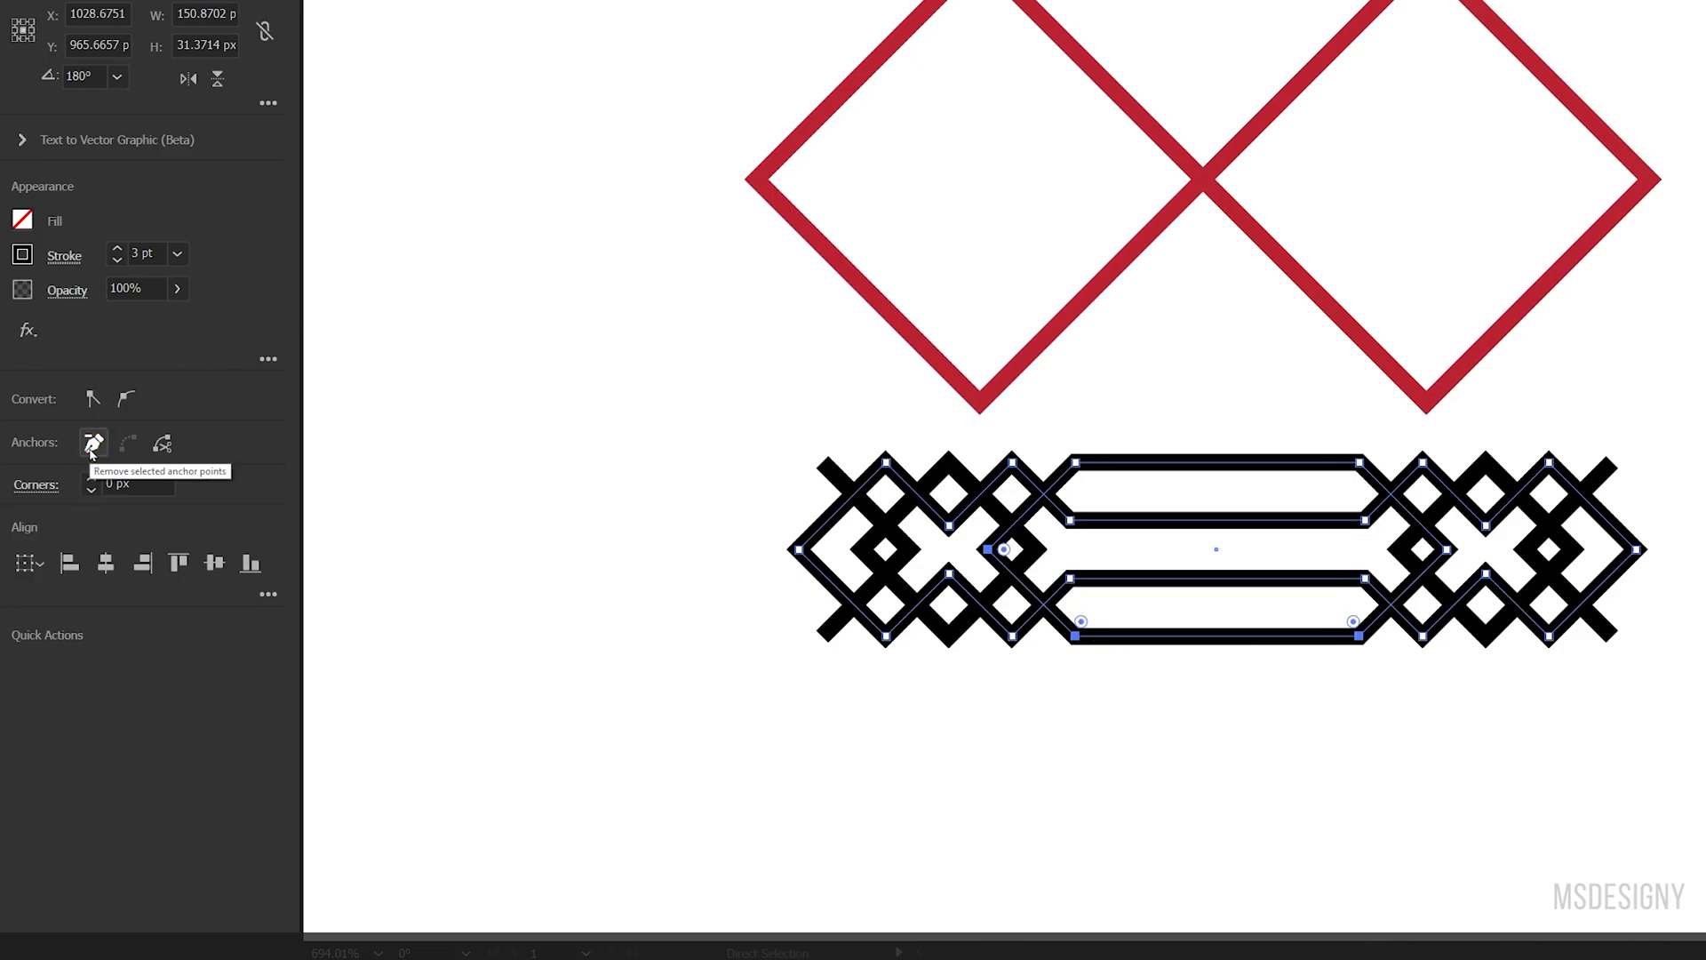
pyautogui.click(1228, 694)
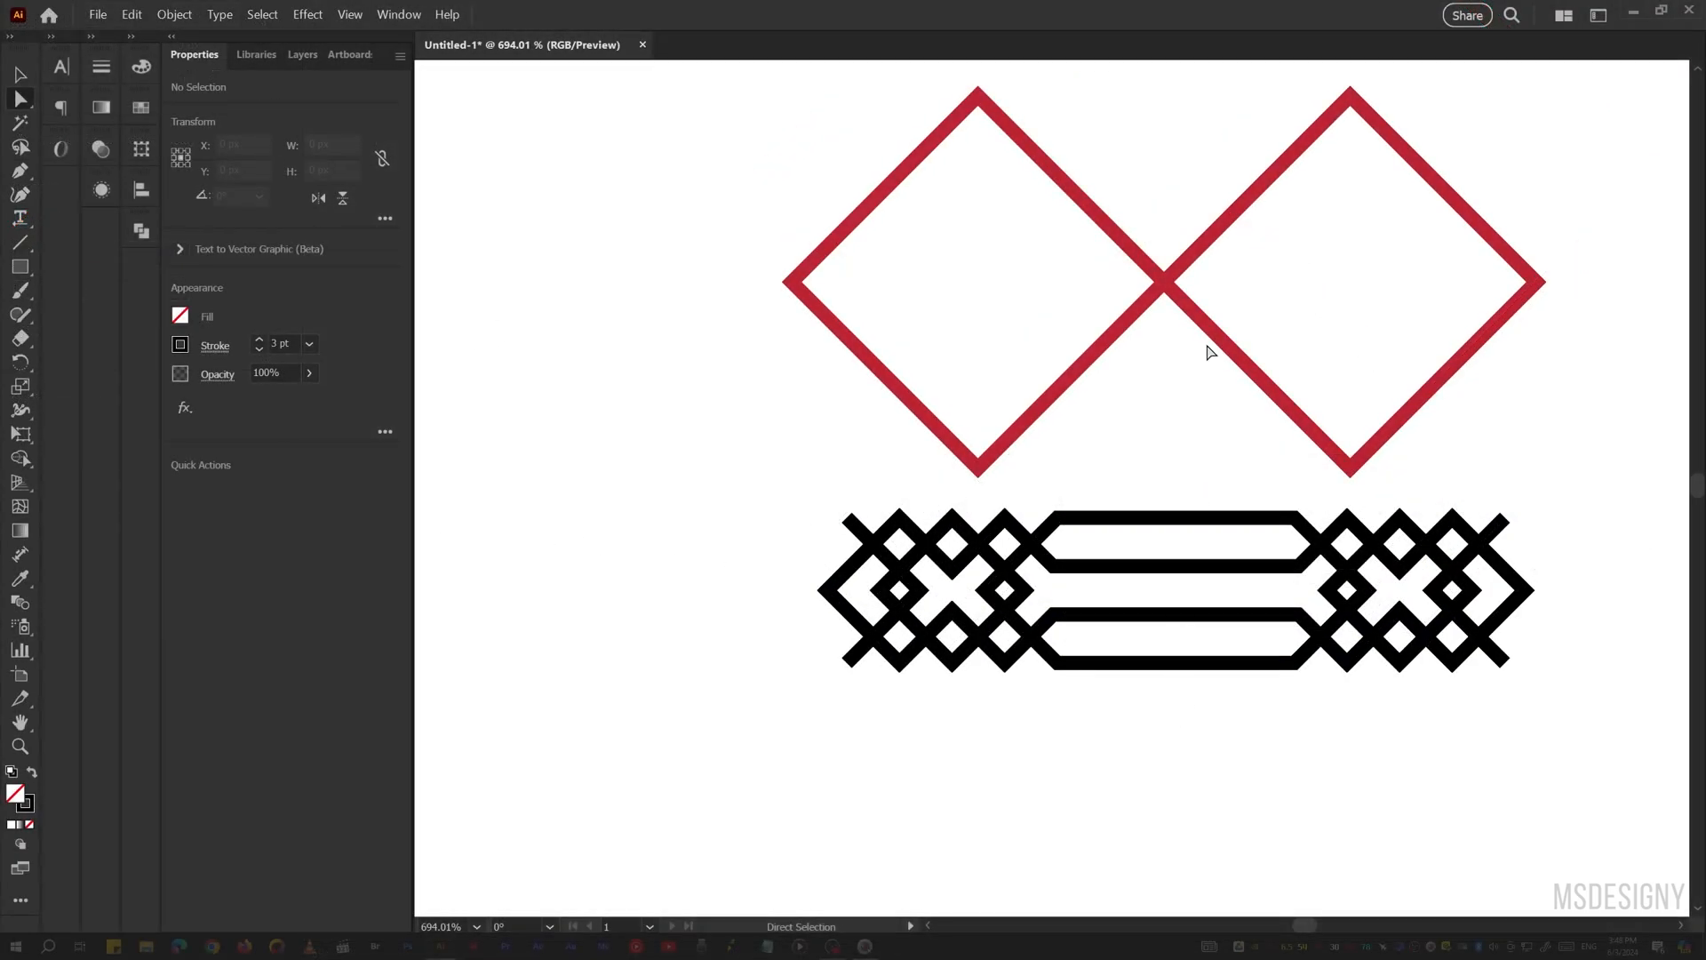
# - Center the red diamond group horizontally and vertically on the inner black paths and enlarge it about its center to about 231.6 px wide
pyautogui.press('v')
pyautogui.moveTo(1231, 166); pyautogui.dragTo(1088, 485)
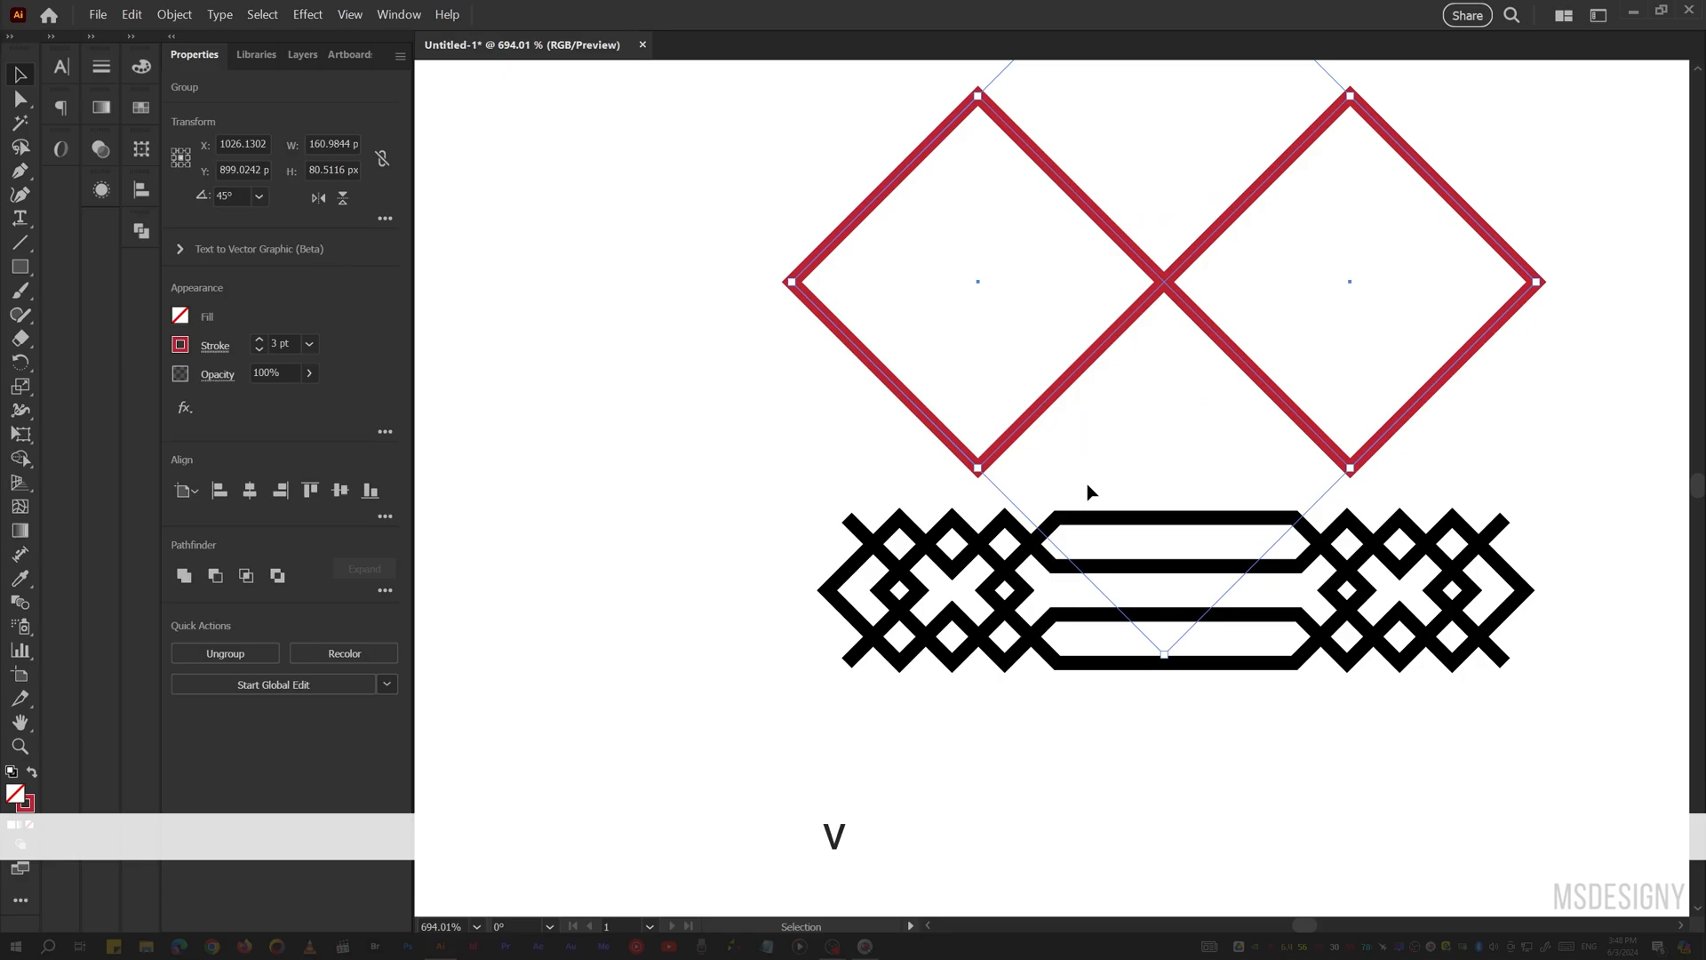
pyautogui.keyDown('shift'); pyautogui.click(1183, 572); pyautogui.keyUp('shift')
pyautogui.click(1182, 573)
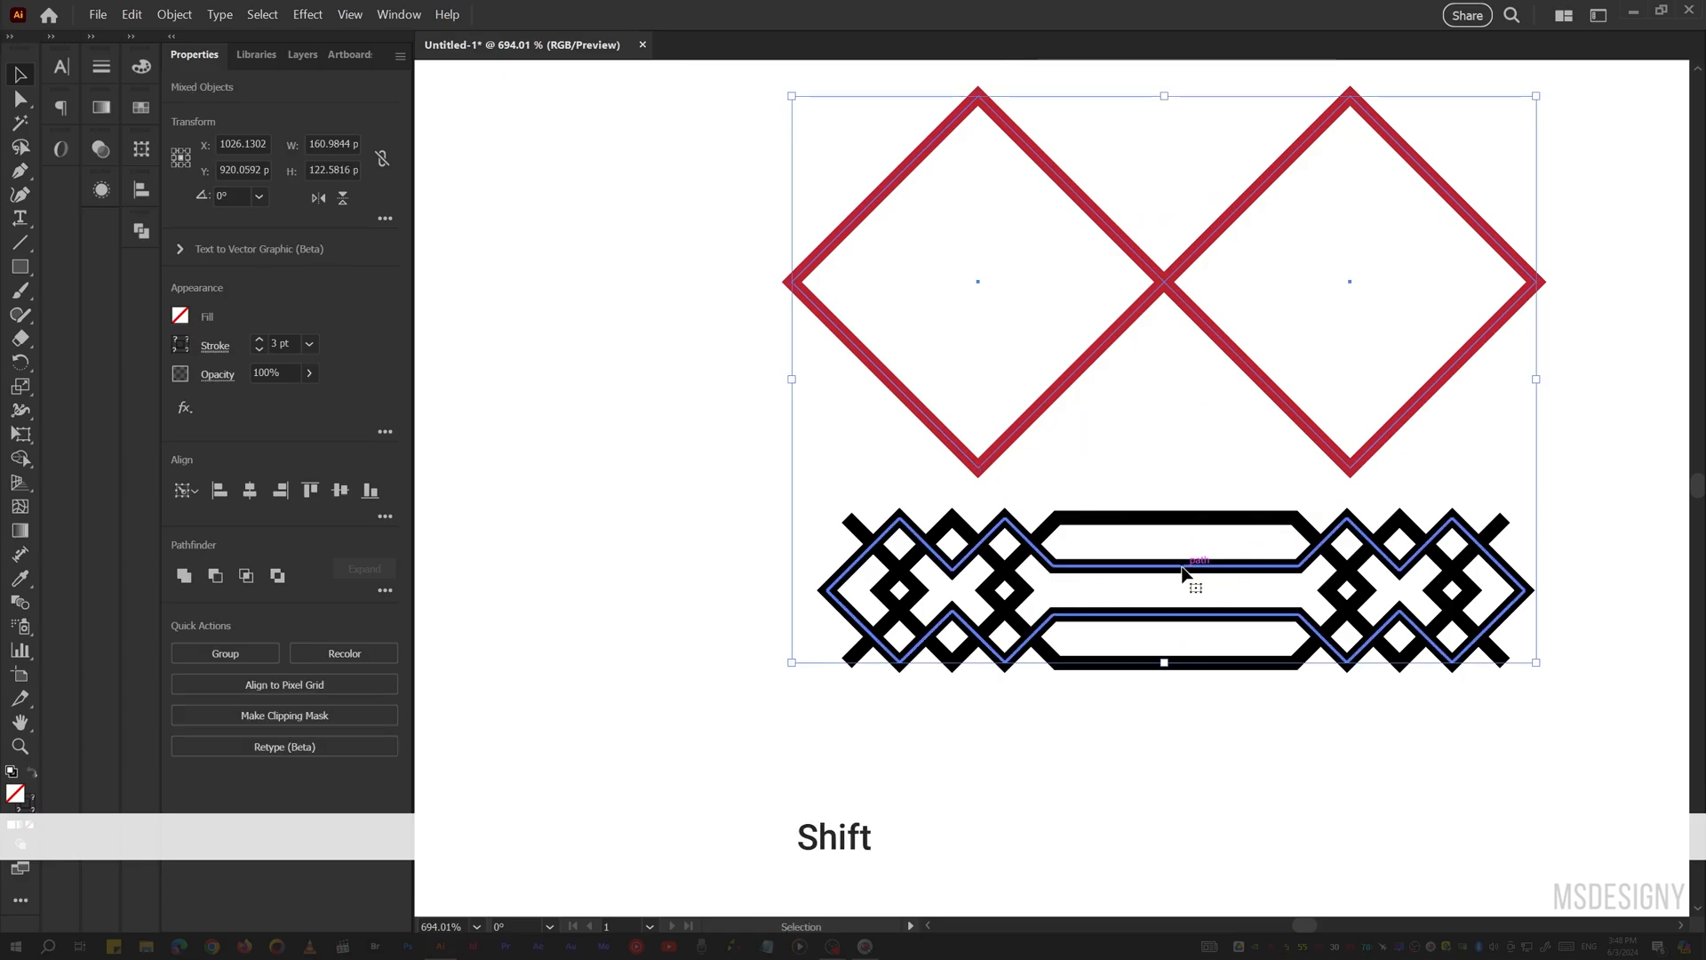
pyautogui.click(339, 491)
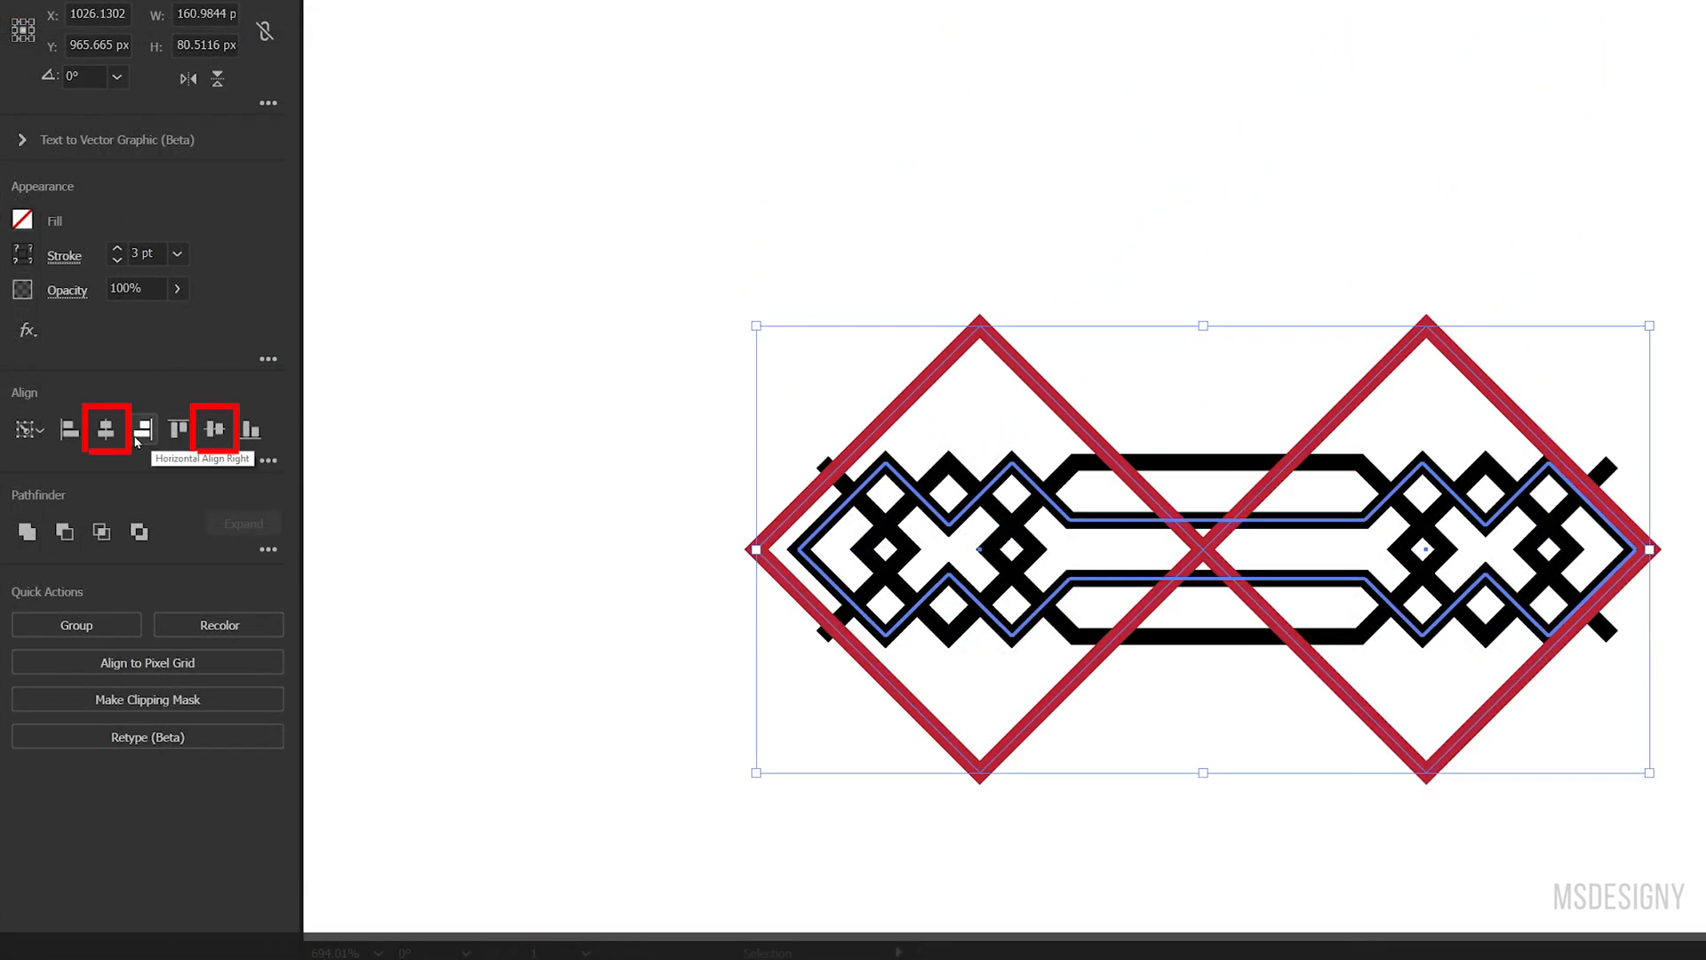
pyautogui.click(109, 434)
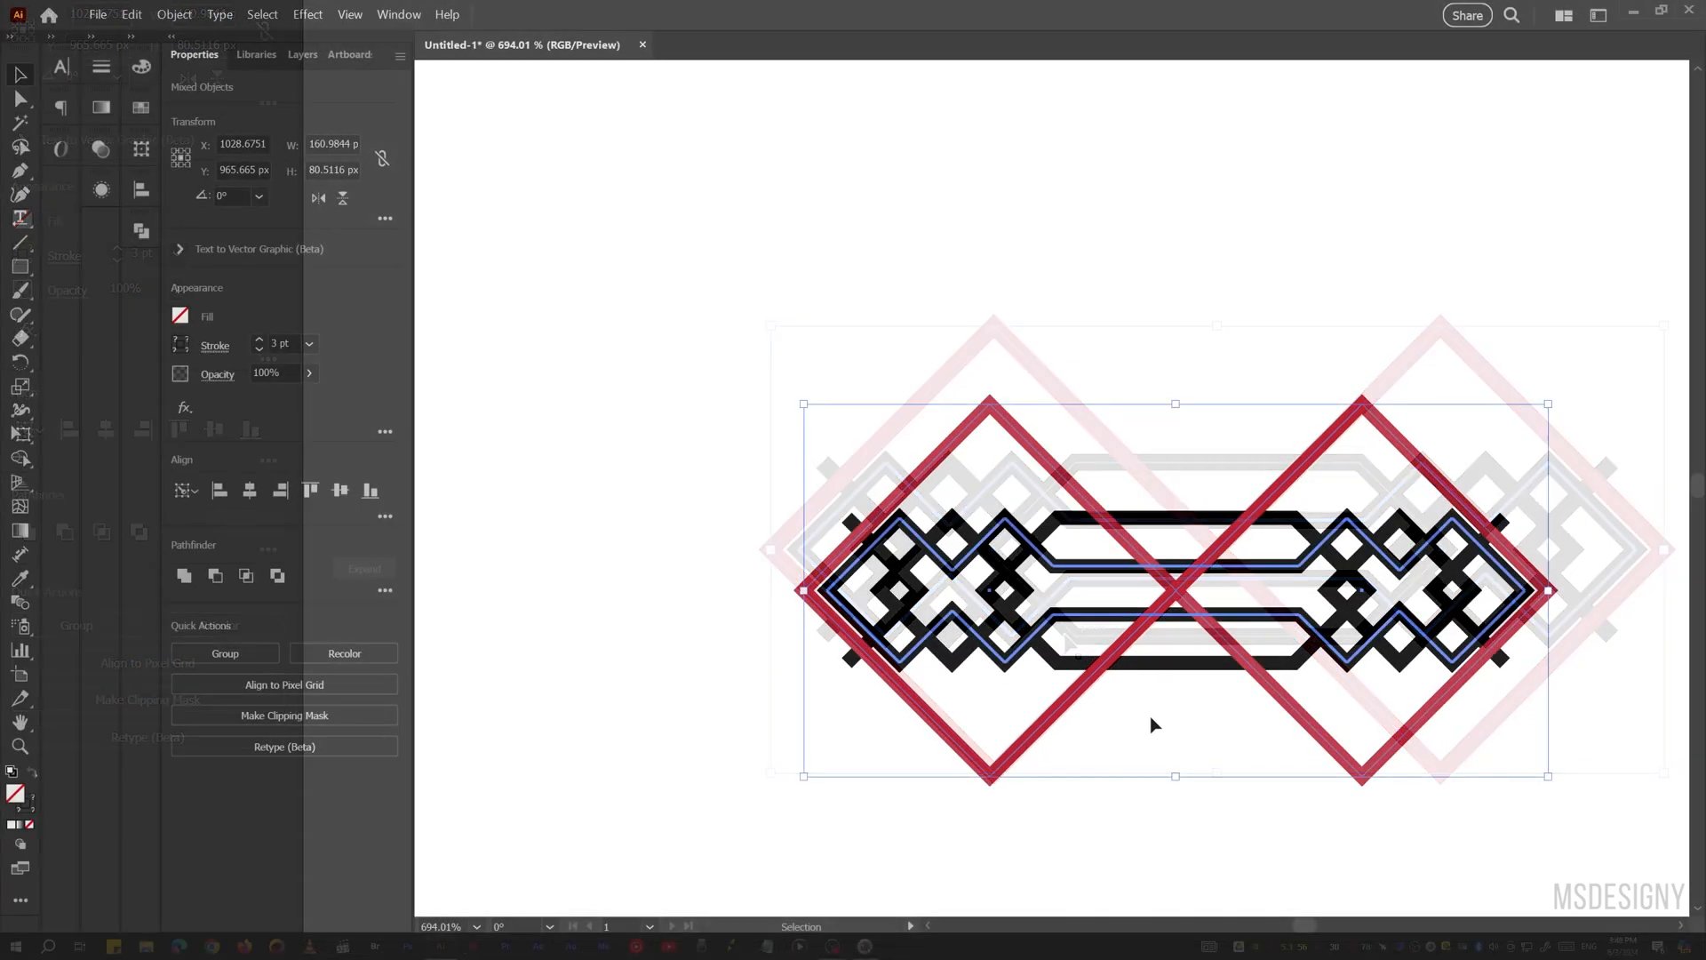
pyautogui.click(1155, 722)
pyautogui.press('space')
pyautogui.moveTo(1177, 725); pyautogui.dragTo(975, 639)
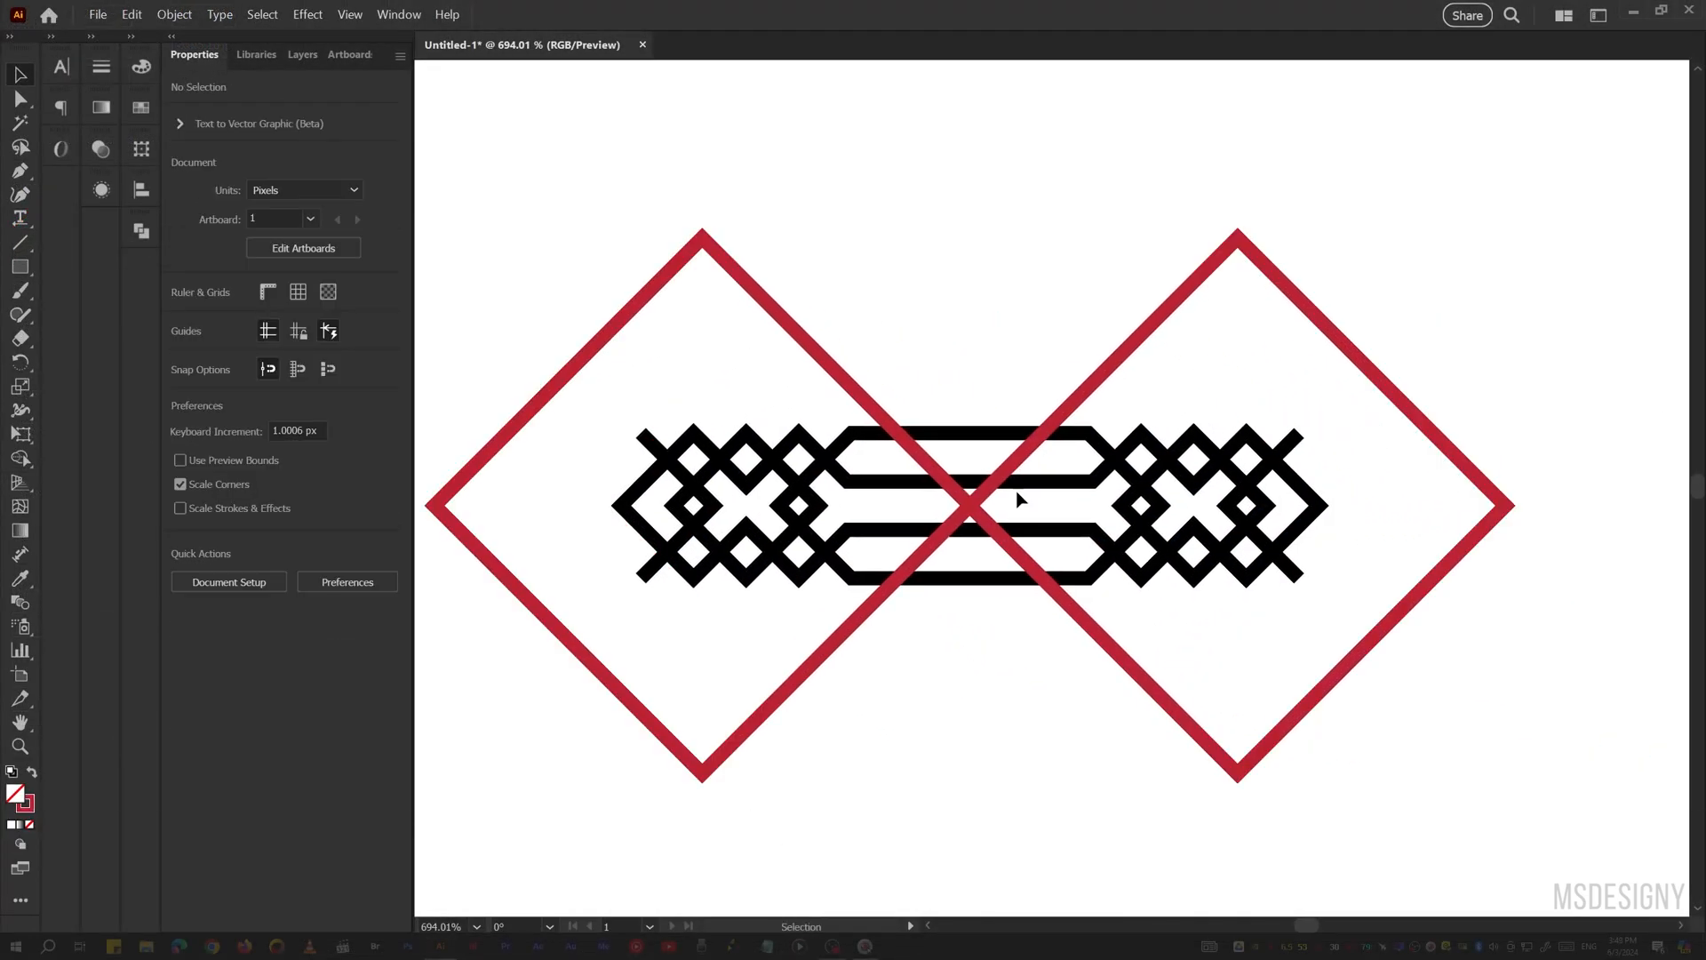
# - Use Shape Builder on the red diamonds and the four middle lines to remove the diamond areas outside the ornament
pyautogui.moveTo(1062, 364); pyautogui.dragTo(887, 622)
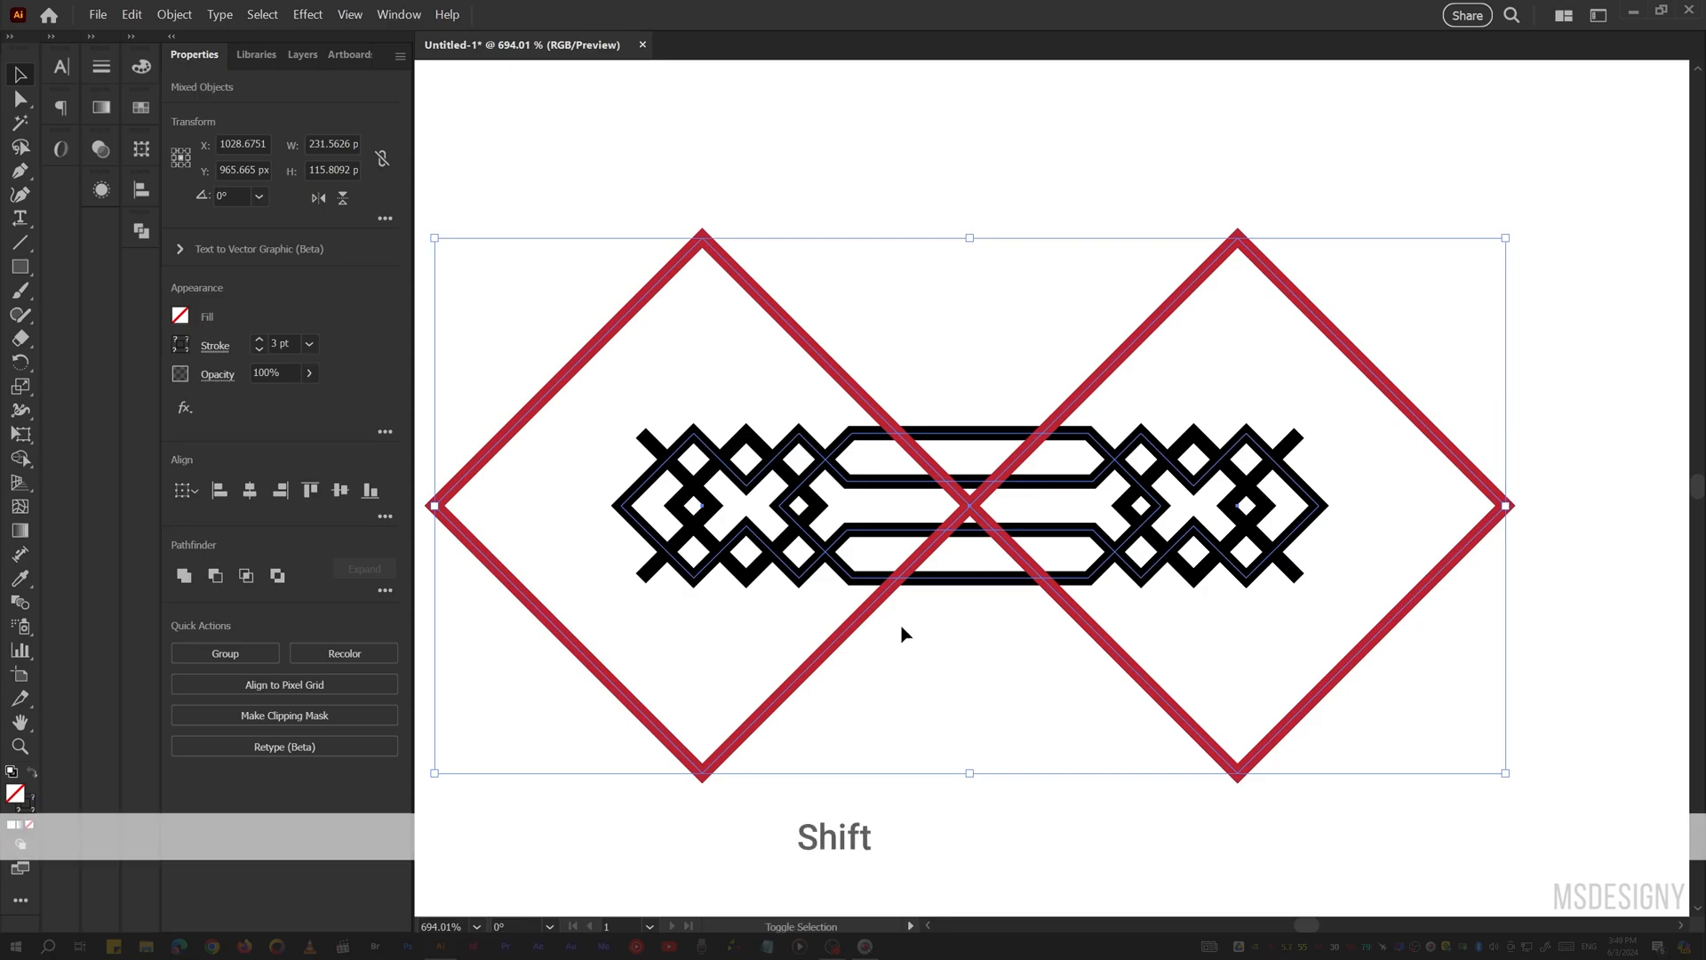
pyautogui.hotkey('shift', 'm')
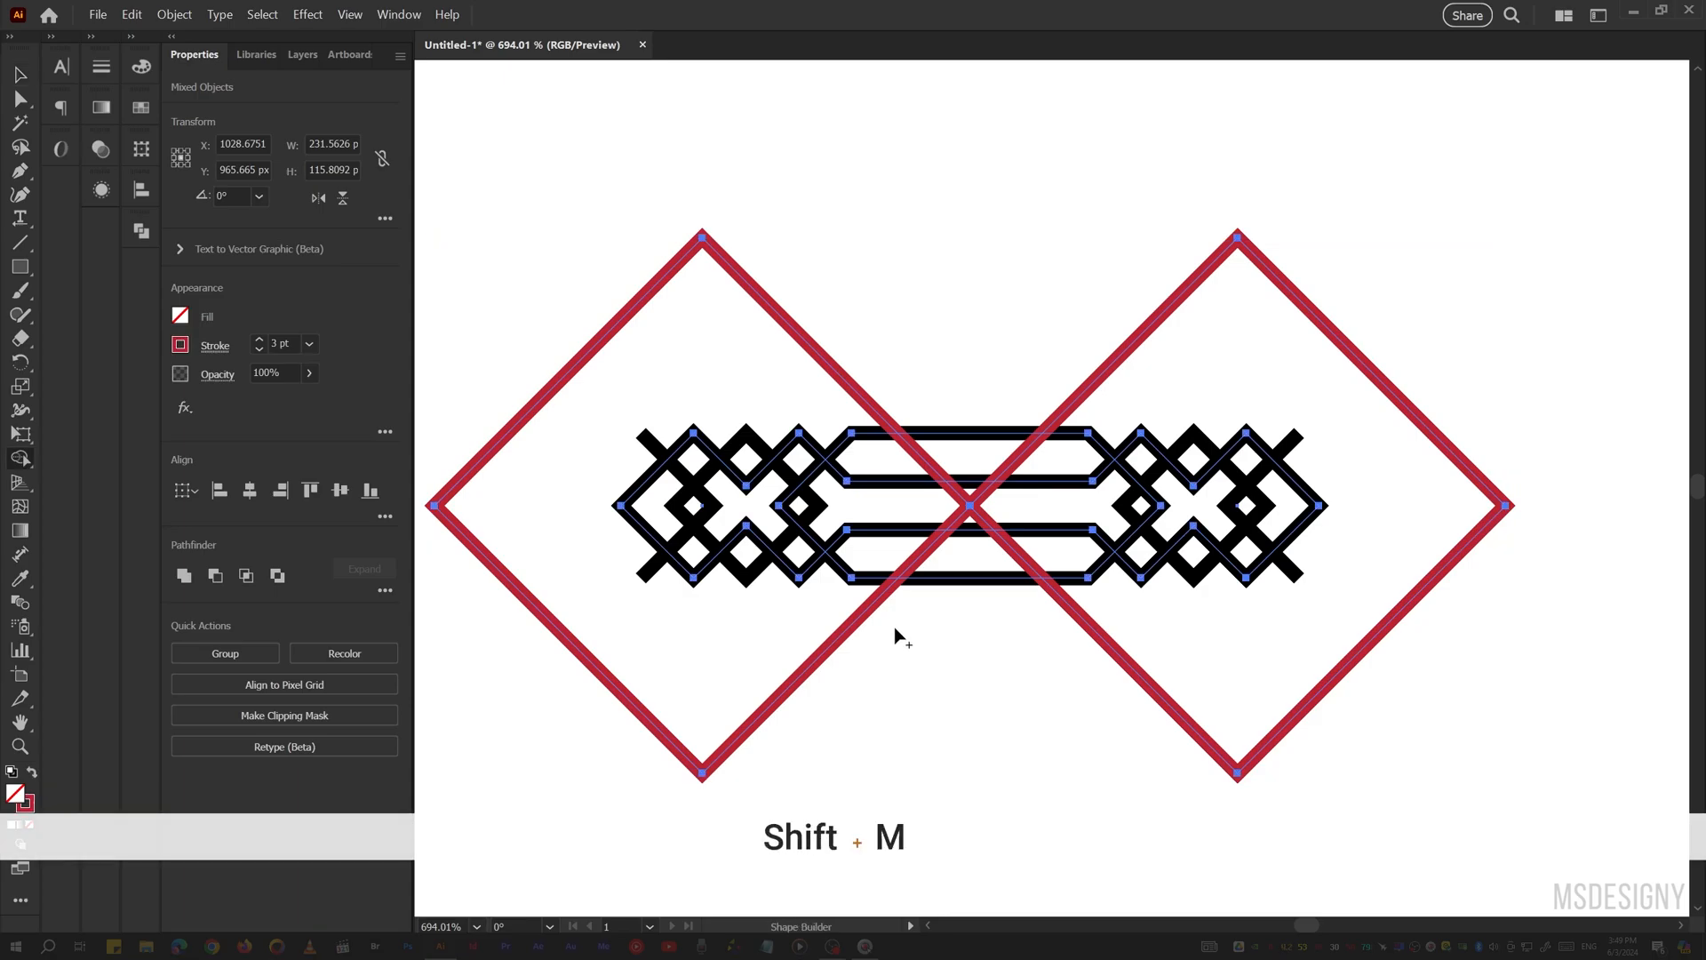
pyautogui.press('alt')
pyautogui.moveTo(1031, 690); pyautogui.dragTo(1155, 686)
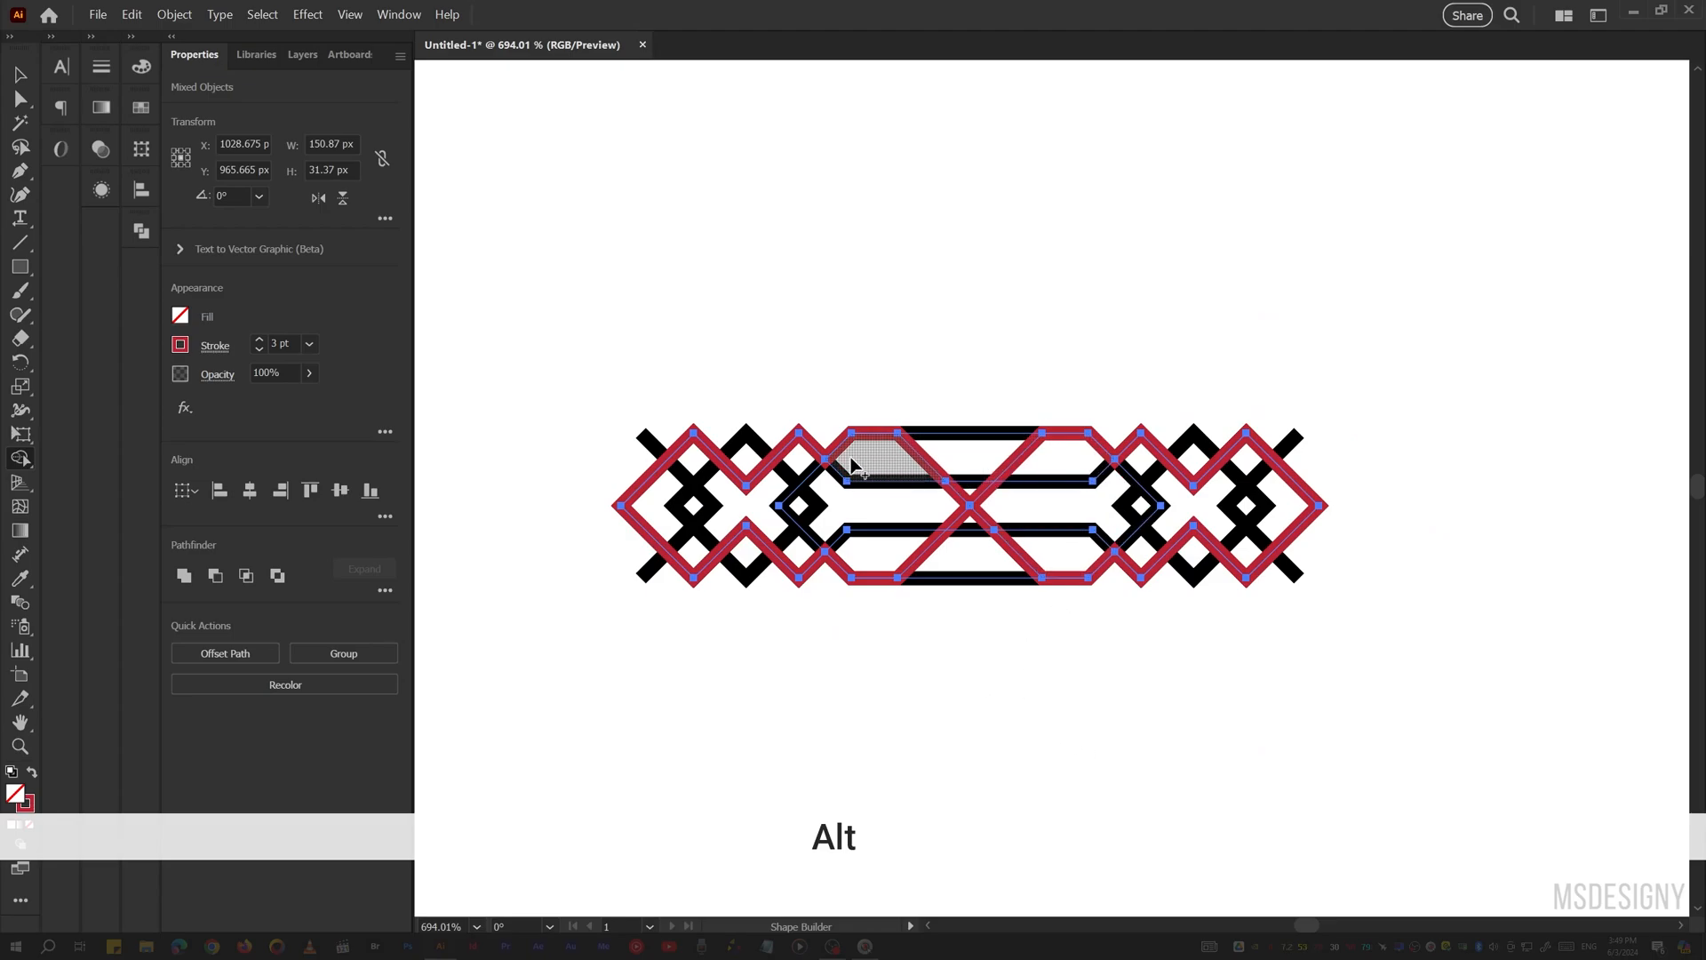
# - Remove the diagonals inside the upper and lower middle bands and the short line segments above and below the central crossing
pyautogui.moveTo(863, 455); pyautogui.dragTo(1042, 467)
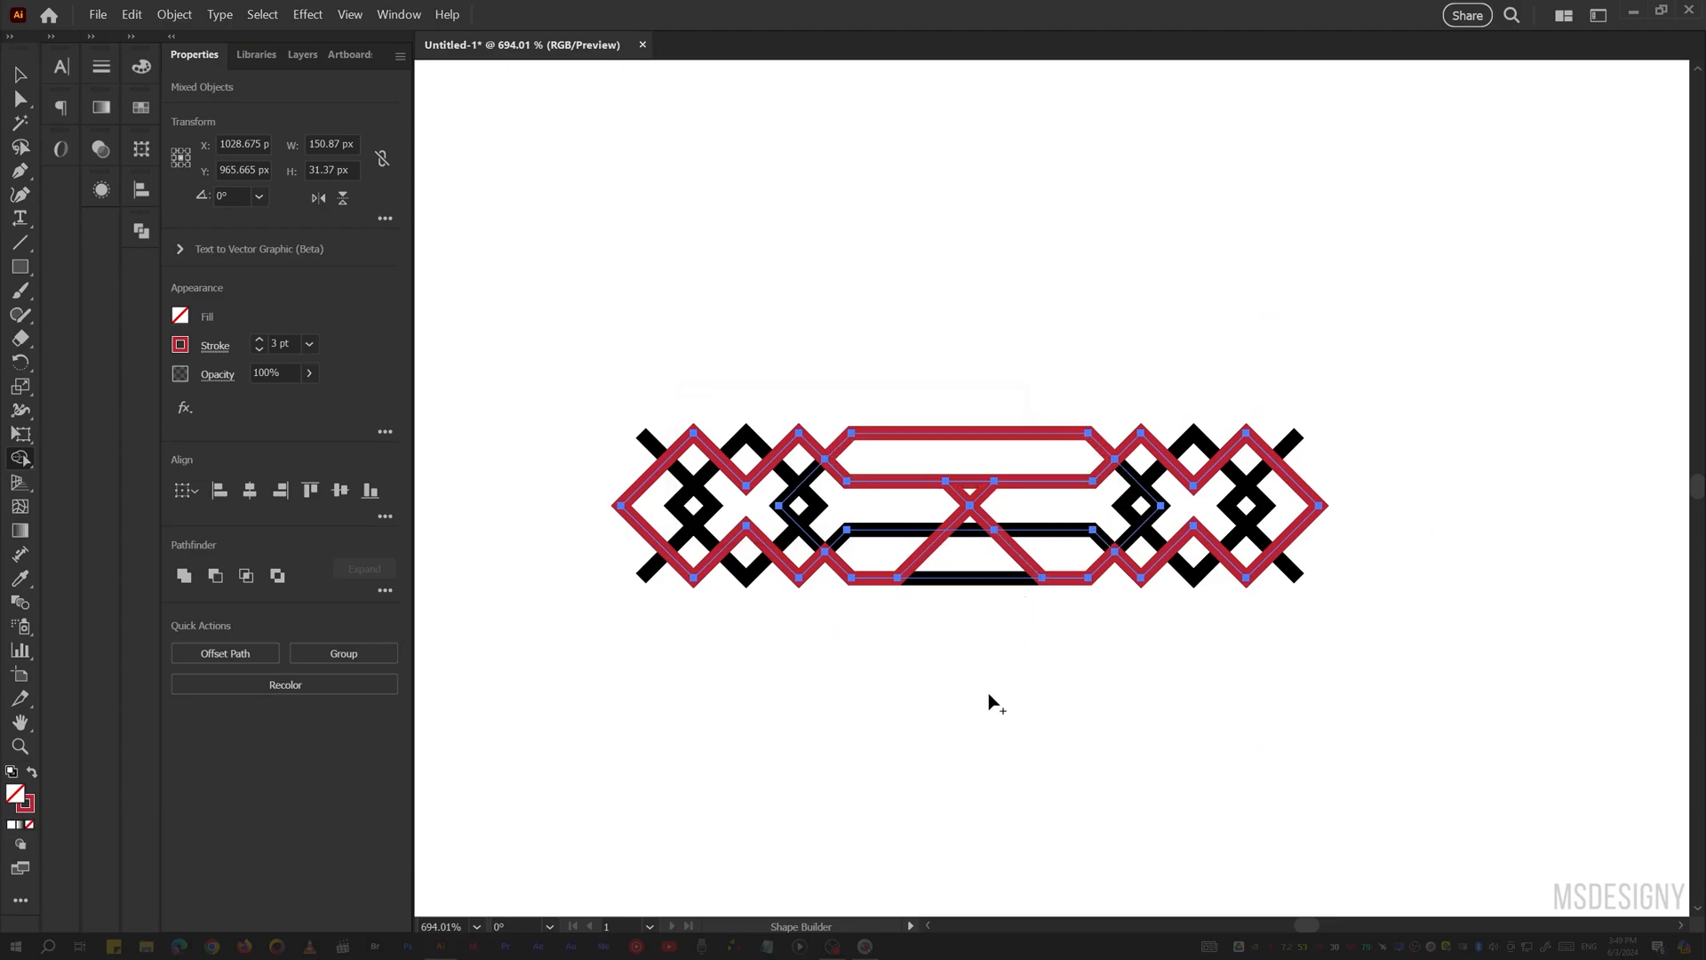
pyautogui.moveTo(1058, 551); pyautogui.dragTo(849, 556)
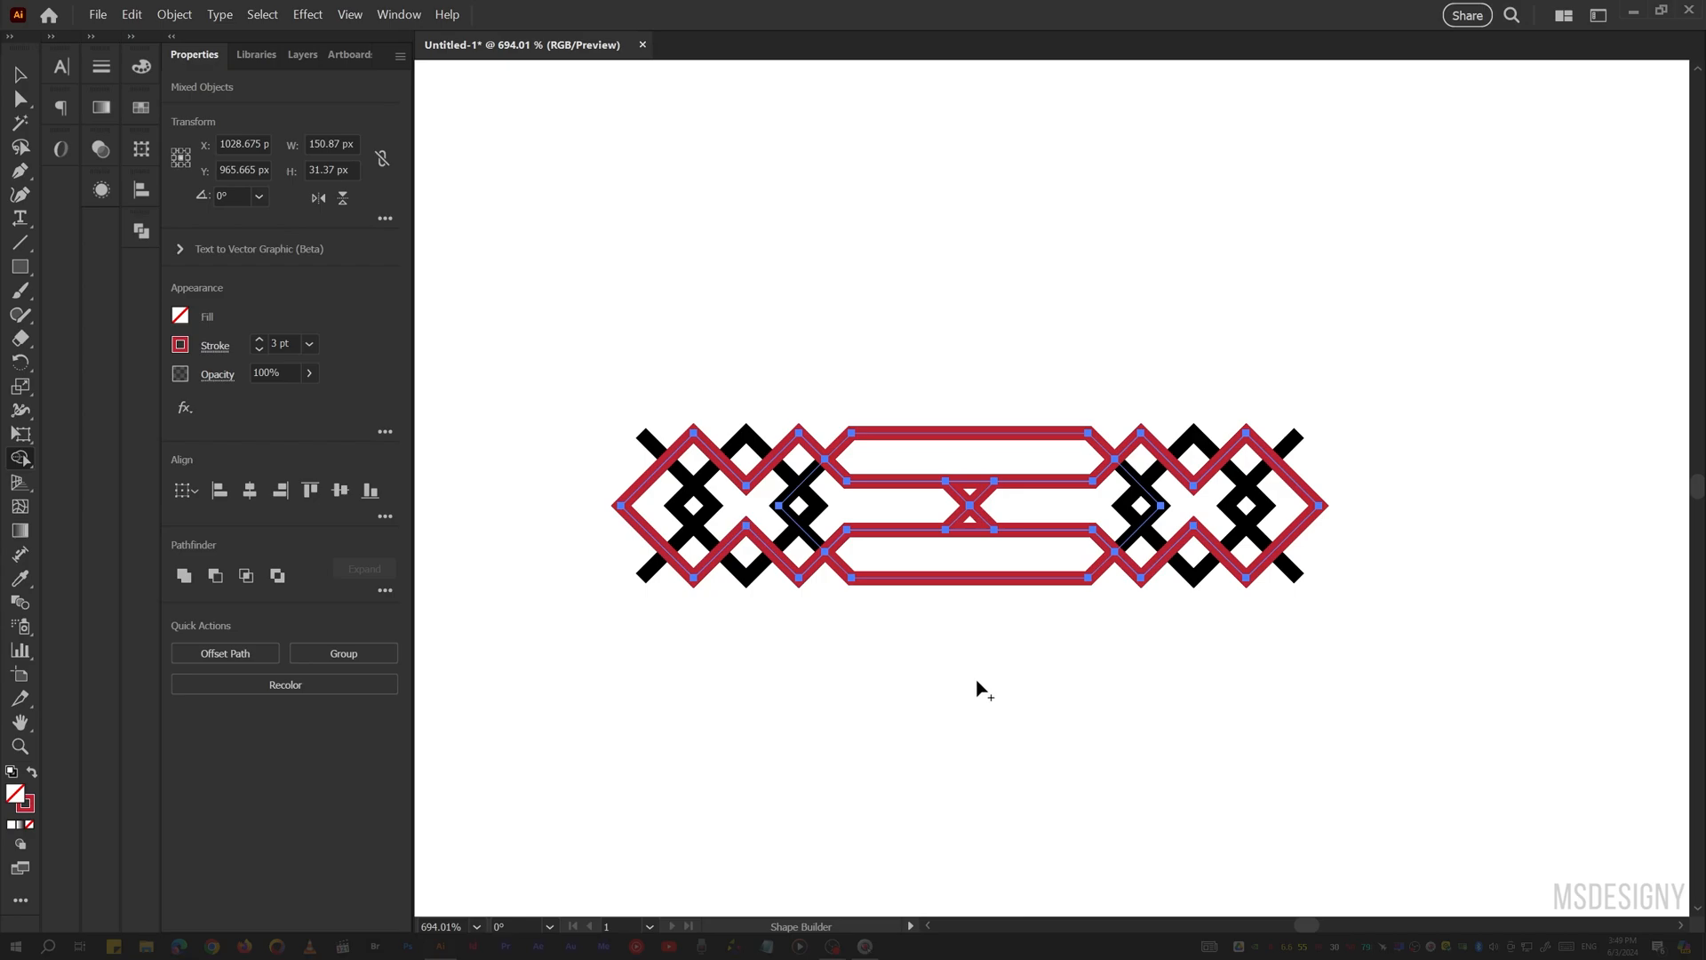
pyautogui.moveTo(970, 526); pyautogui.dragTo(969, 521)
pyautogui.moveTo(970, 449); pyautogui.dragTo(971, 491)
pyautogui.press('v')
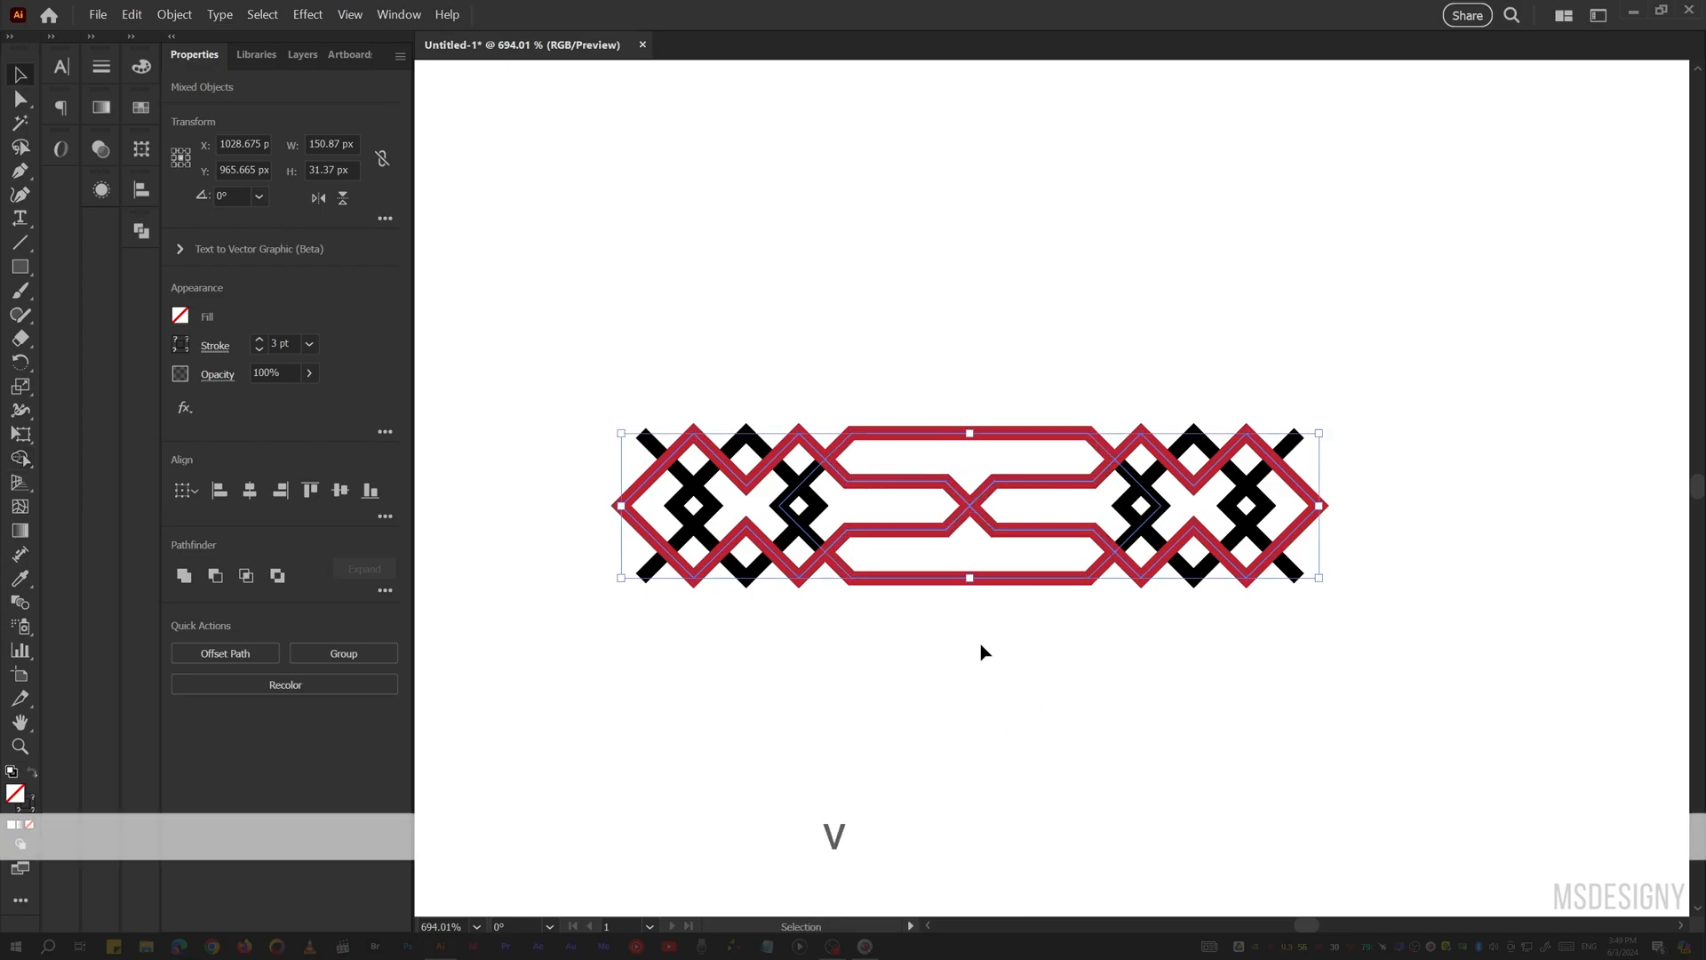
pyautogui.click(1036, 655)
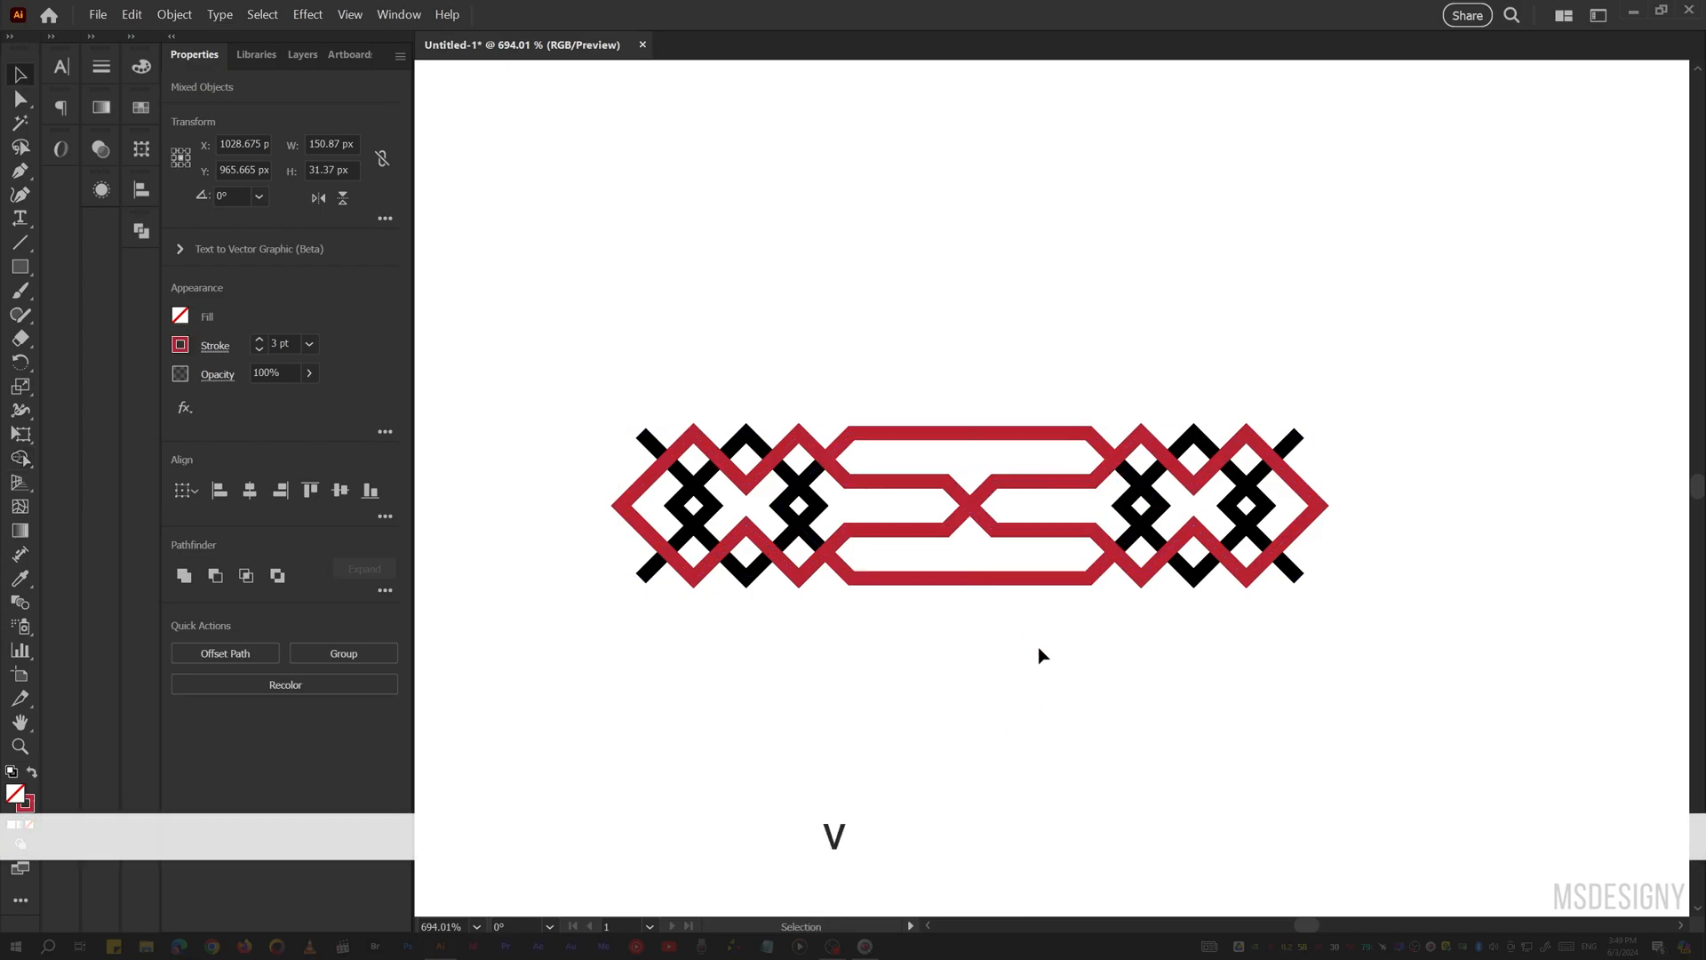
# - Ungroup the red shapes, pull the two zigzag side outlines below the ornament and delete them
pyautogui.click(1052, 533)
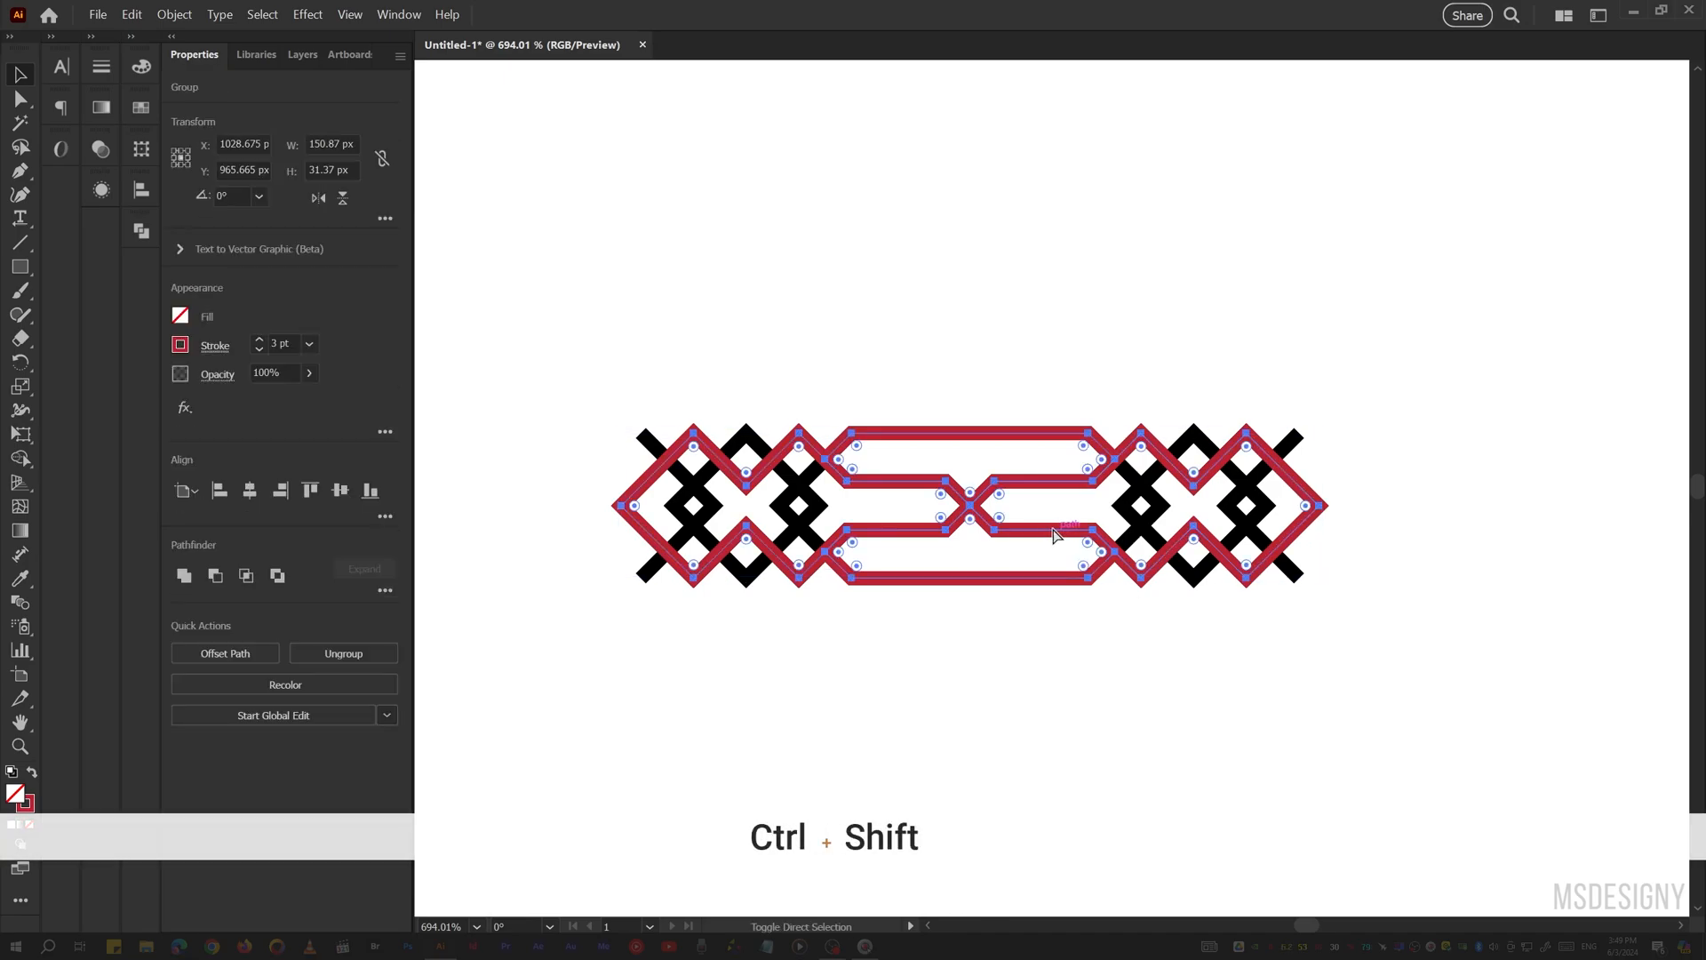
pyautogui.hotkey('ctrl', 'shift', 'g')
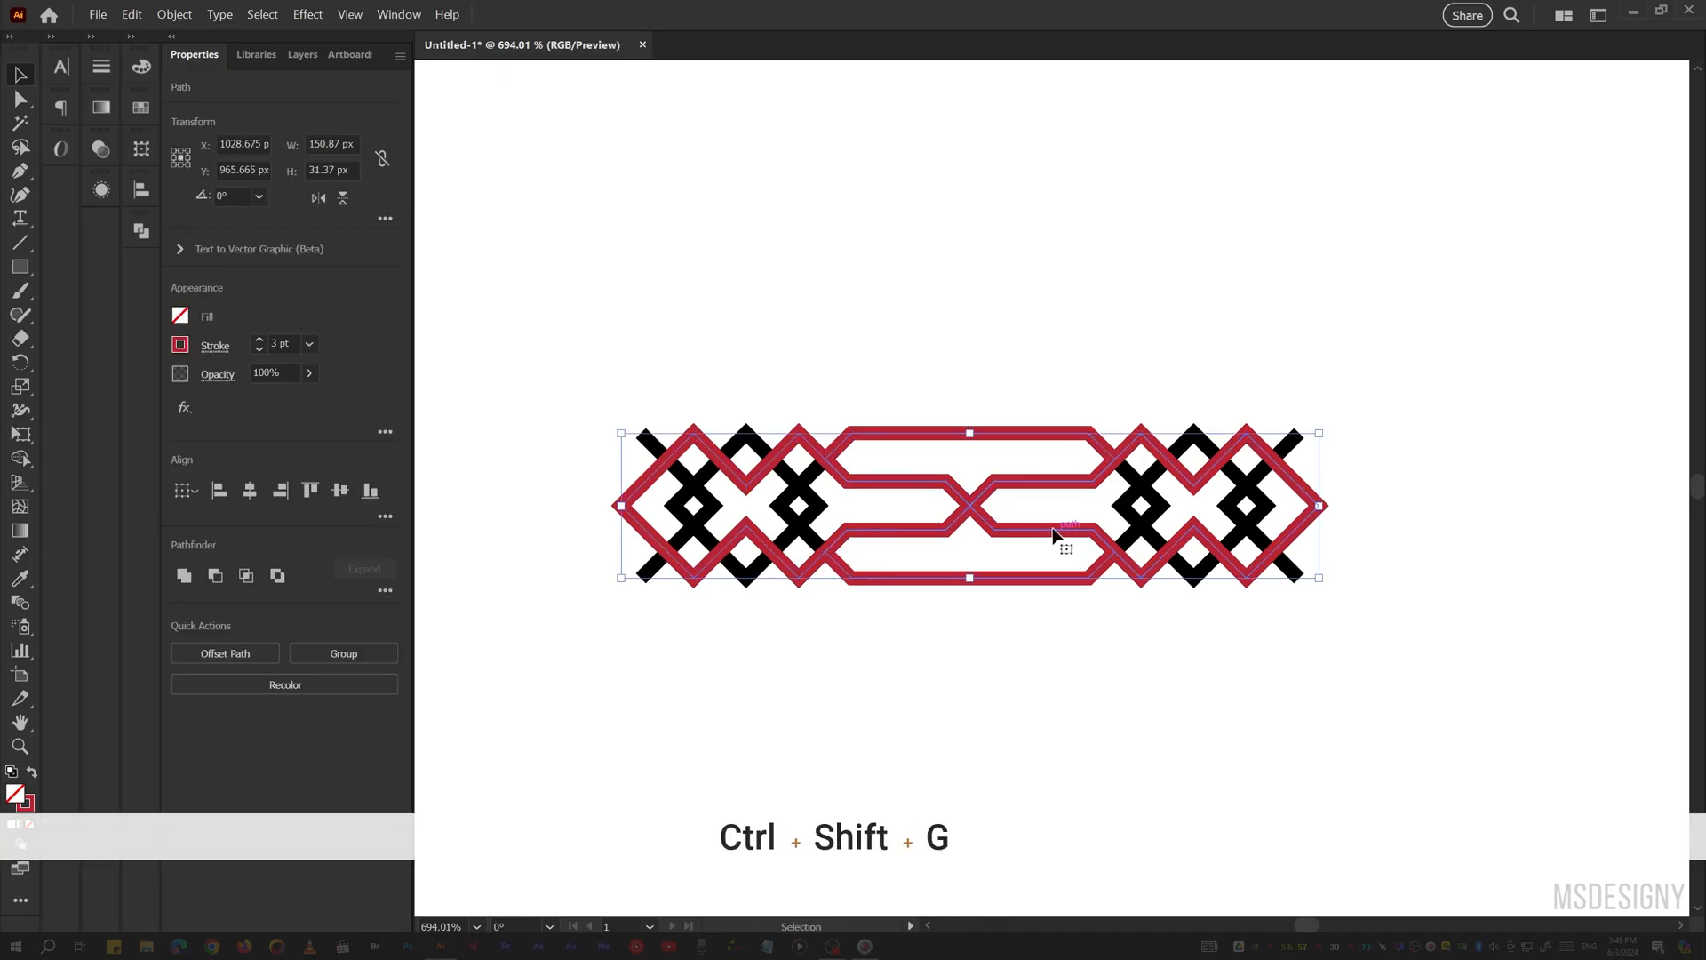
pyautogui.click(1008, 622)
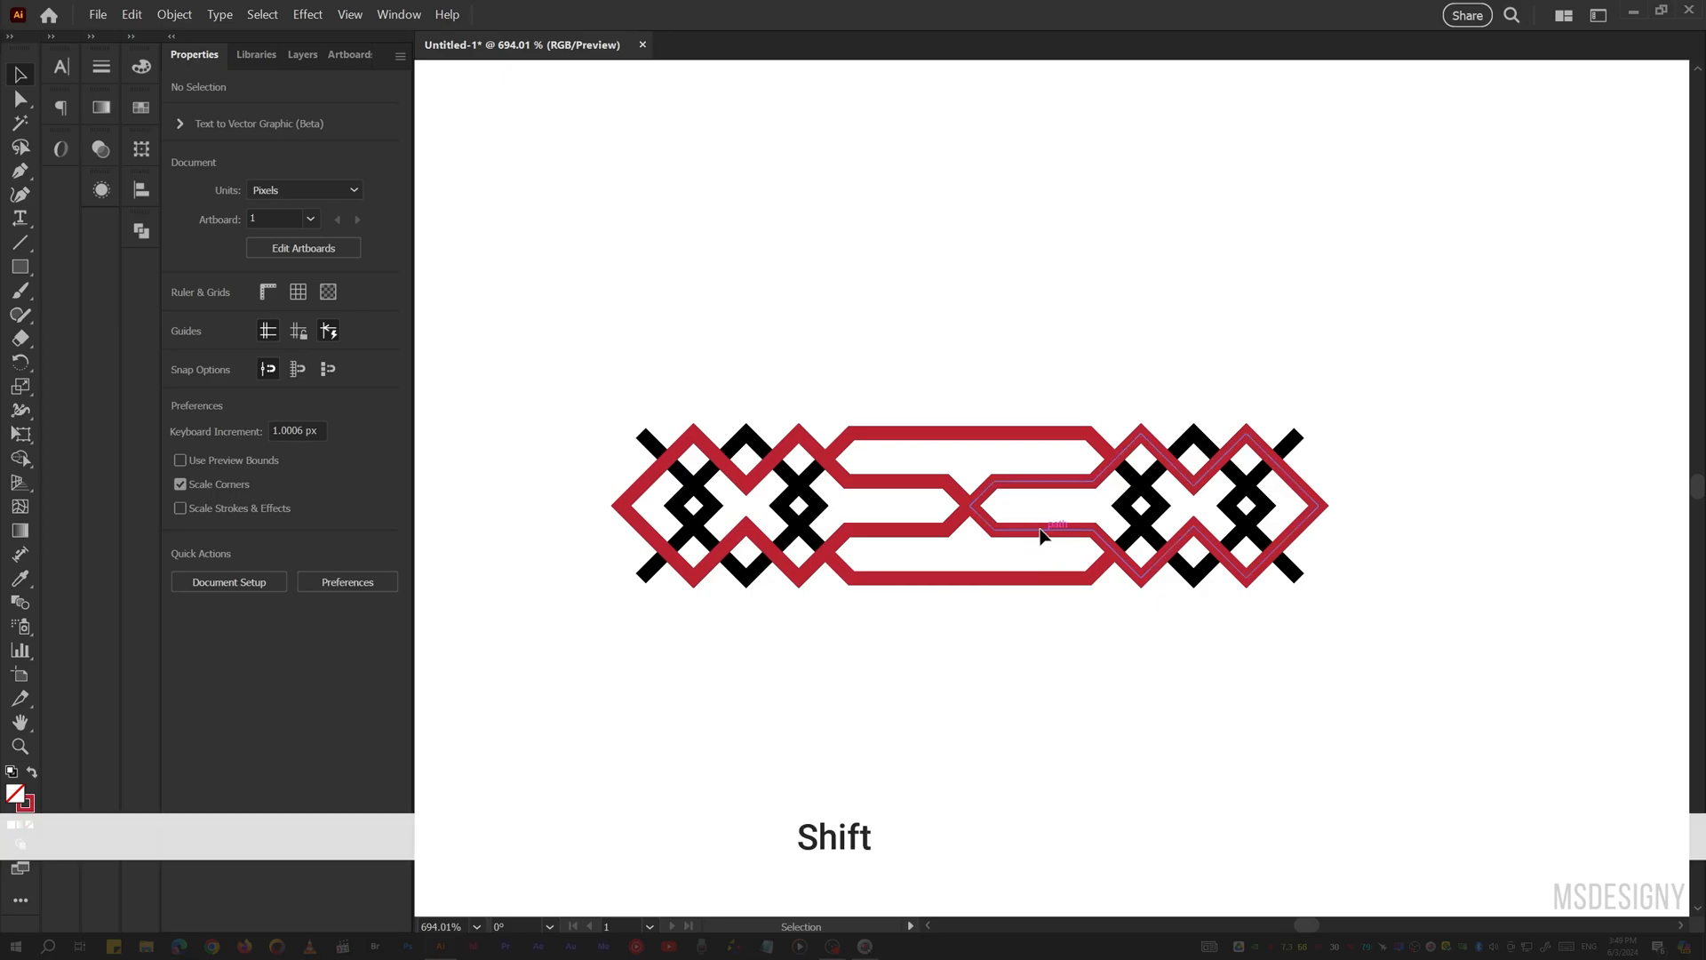
pyautogui.moveTo(1043, 534); pyautogui.dragTo(1002, 773)
pyautogui.moveTo(745, 539); pyautogui.dragTo(646, 775)
pyautogui.moveTo(926, 778); pyautogui.dragTo(808, 733)
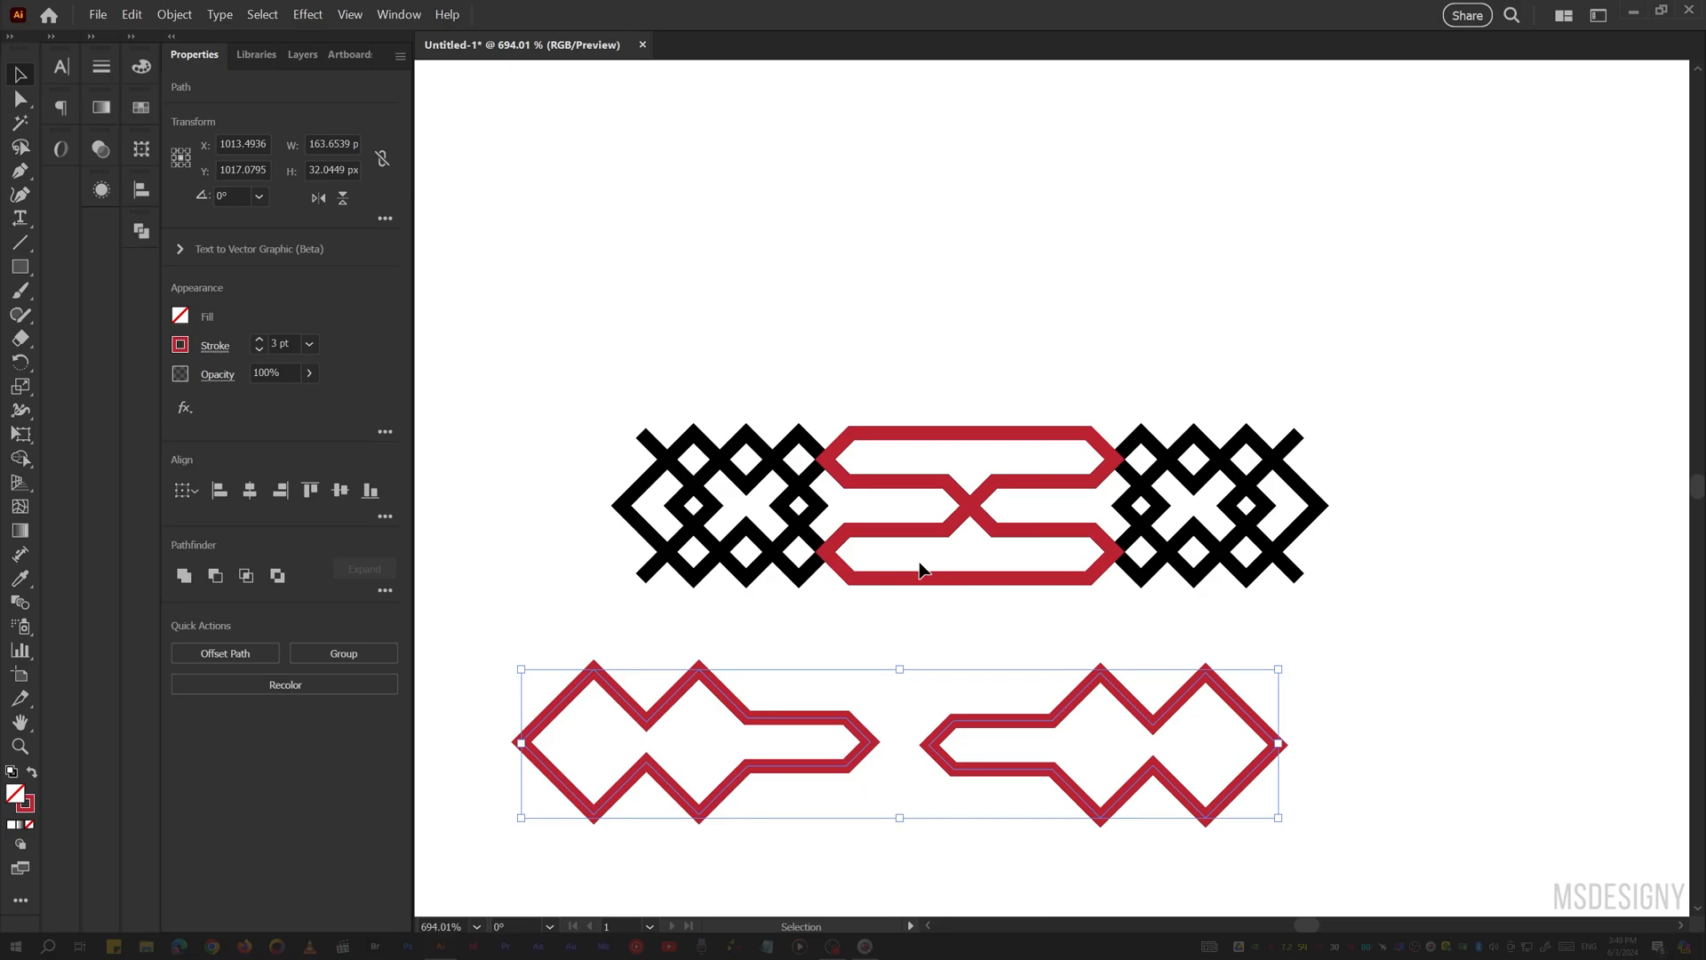
pyautogui.press('Delete')
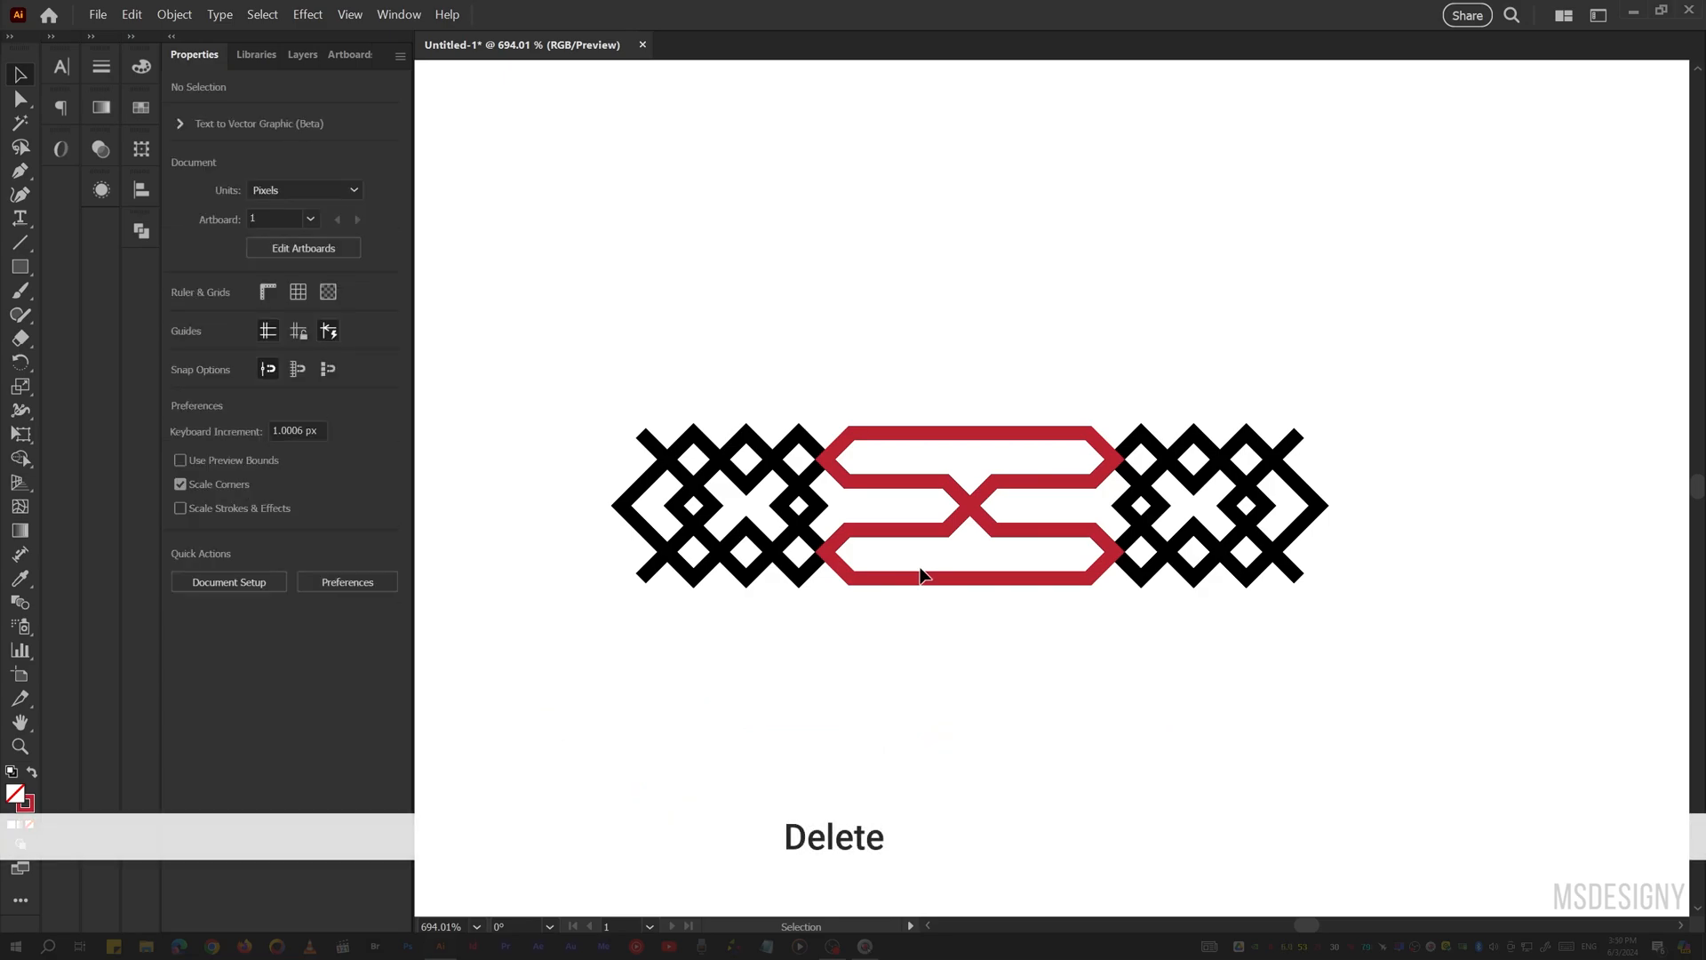
# - Shorten the middle section by shifting the left side's anchor points about 10 px right and the right side's about 10 px left
pyautogui.press('a')
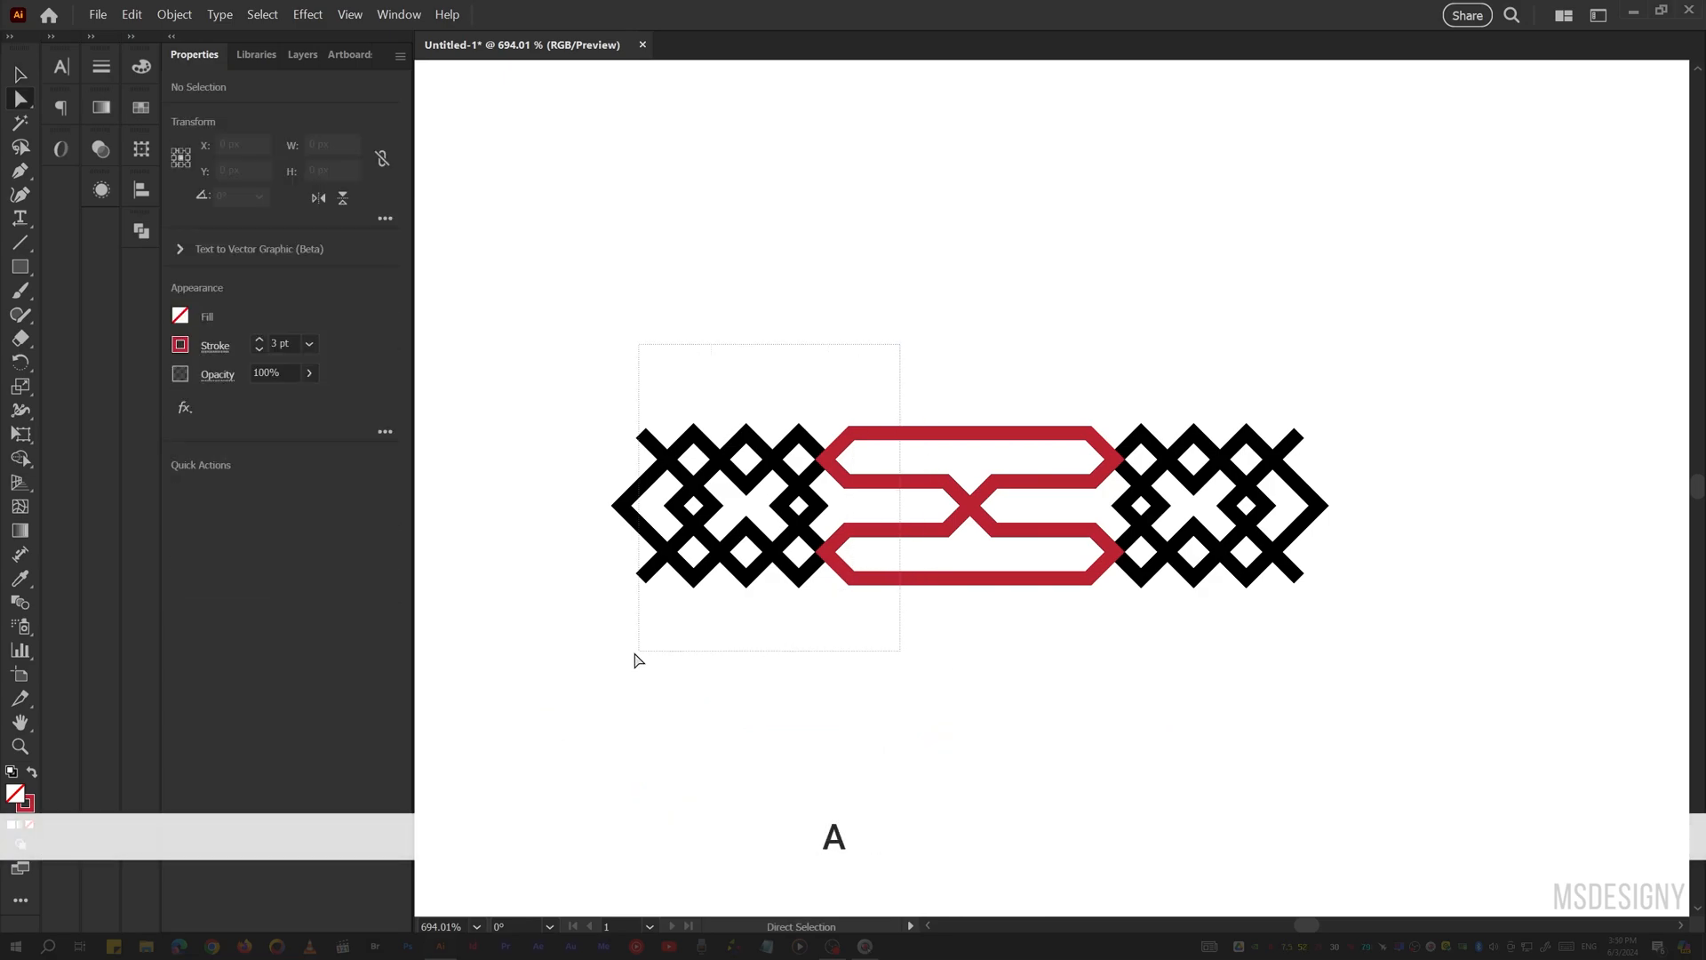
pyautogui.moveTo(900, 344); pyautogui.dragTo(573, 666)
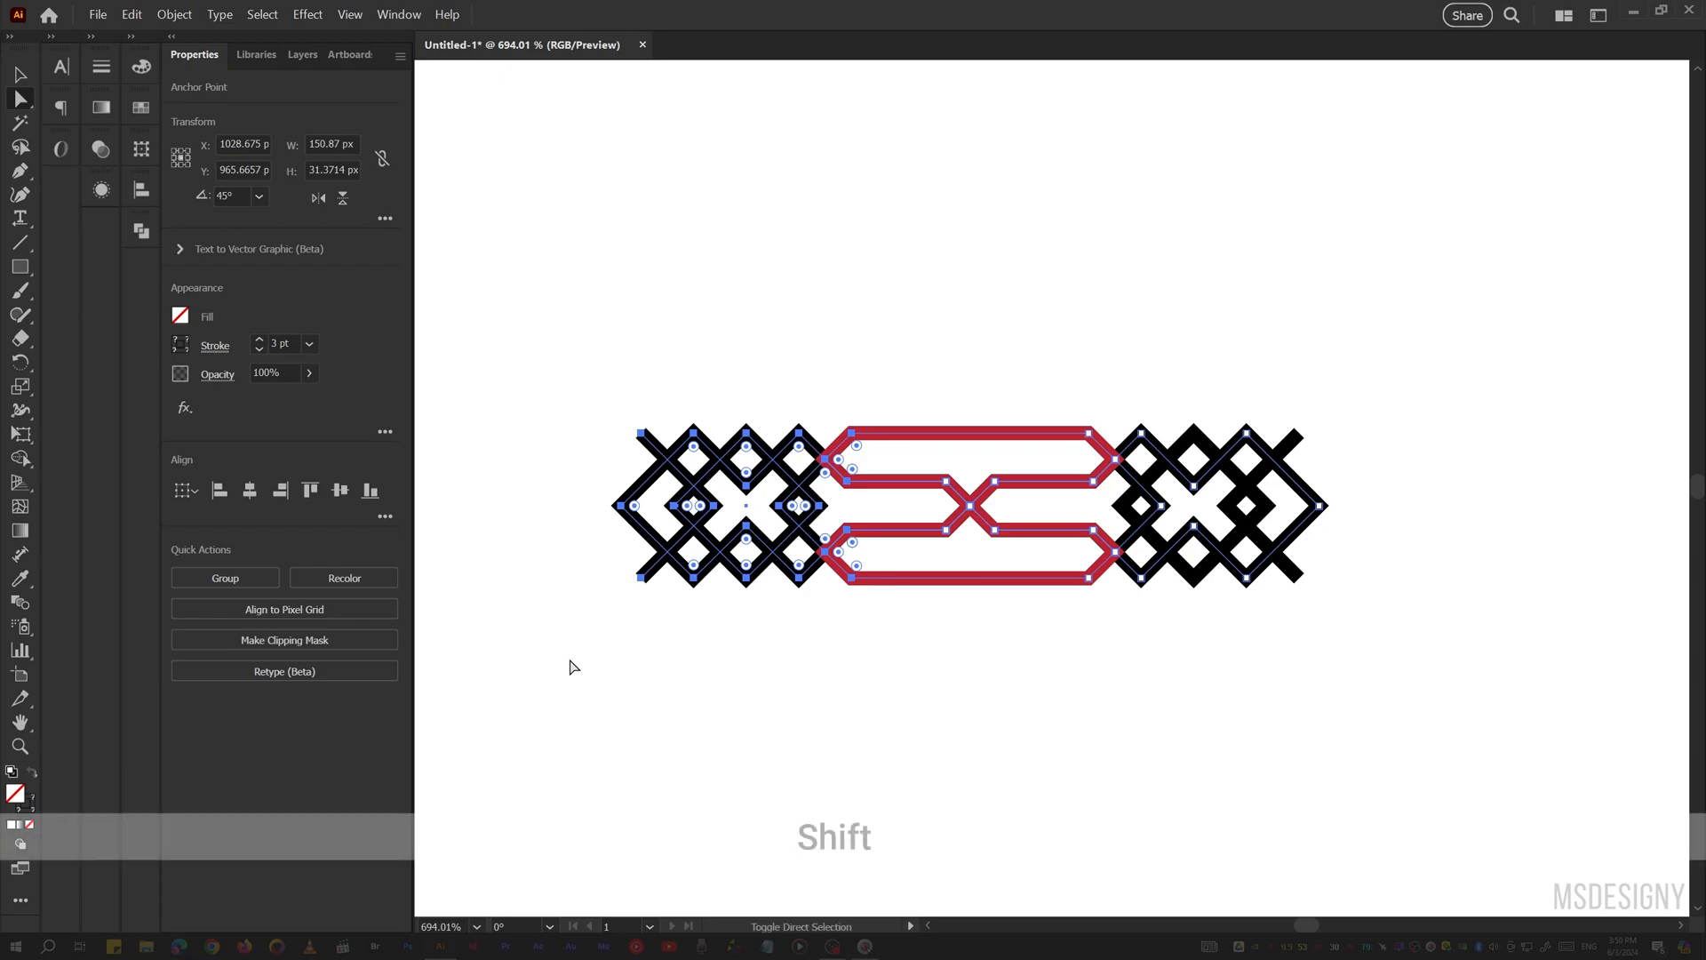
pyautogui.hotkey('shift', 'Right')
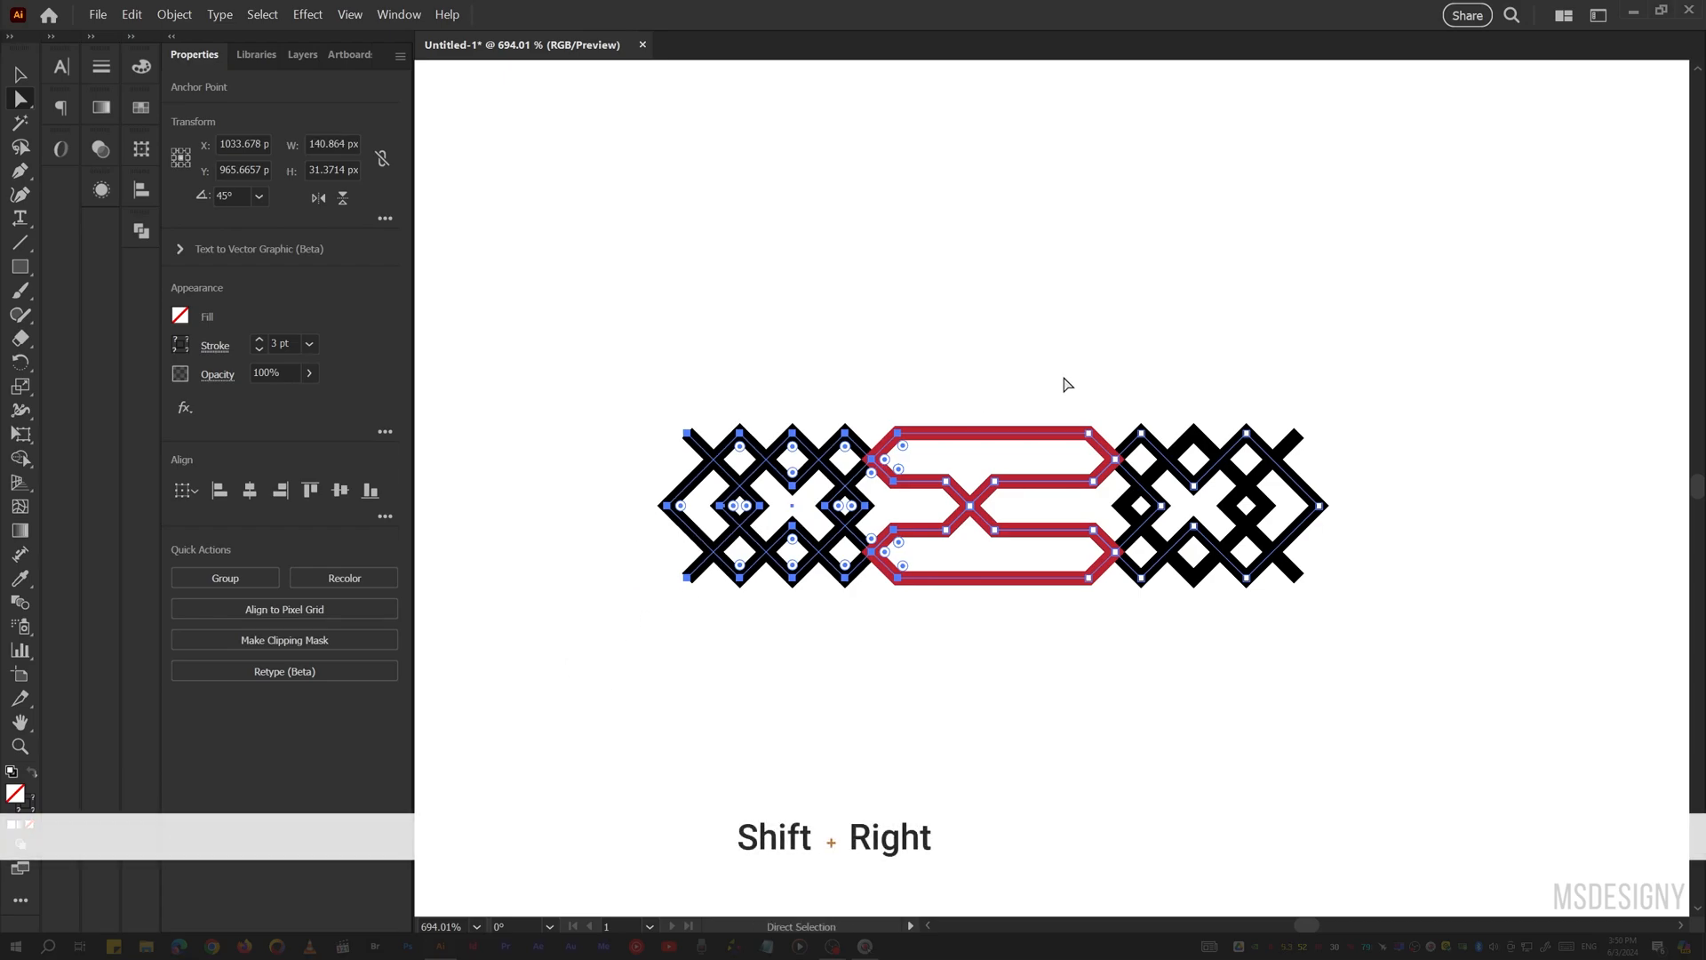
pyautogui.moveTo(1068, 383); pyautogui.dragTo(1365, 645)
pyautogui.hotkey('shift', 'Left')
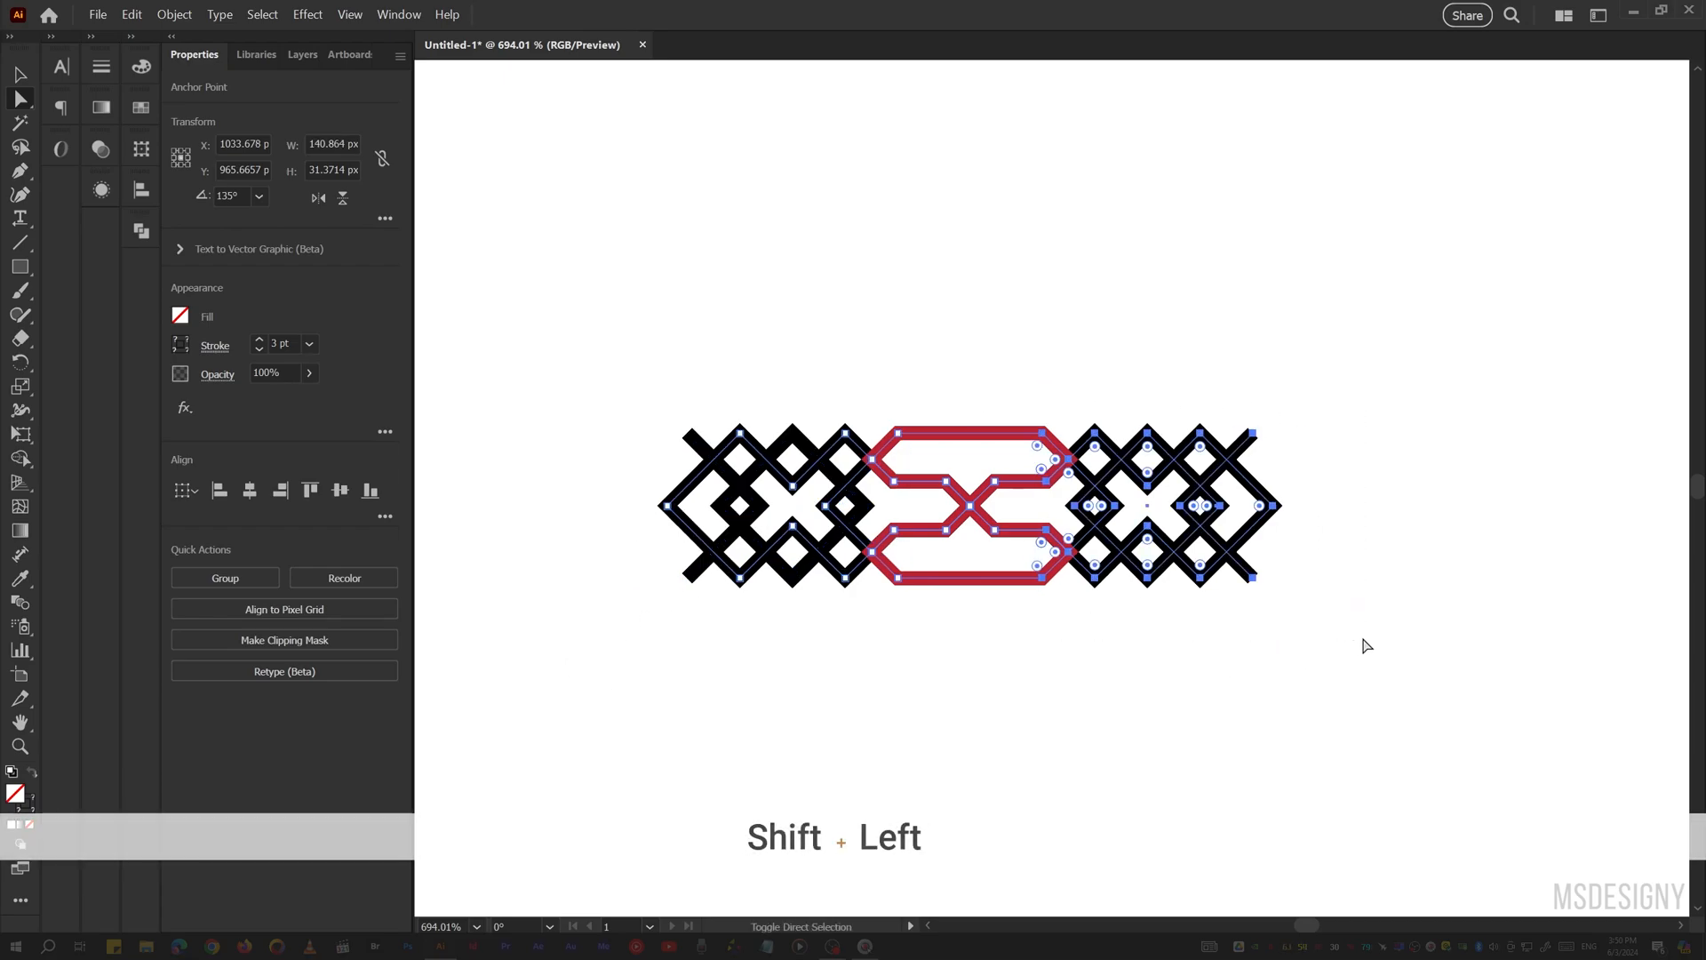
pyautogui.click(1115, 678)
# - Set the stroke color of the whole ornament to black
pyautogui.press('v')
pyautogui.moveTo(1395, 317); pyautogui.dragTo(658, 589)
pyautogui.click(182, 347)
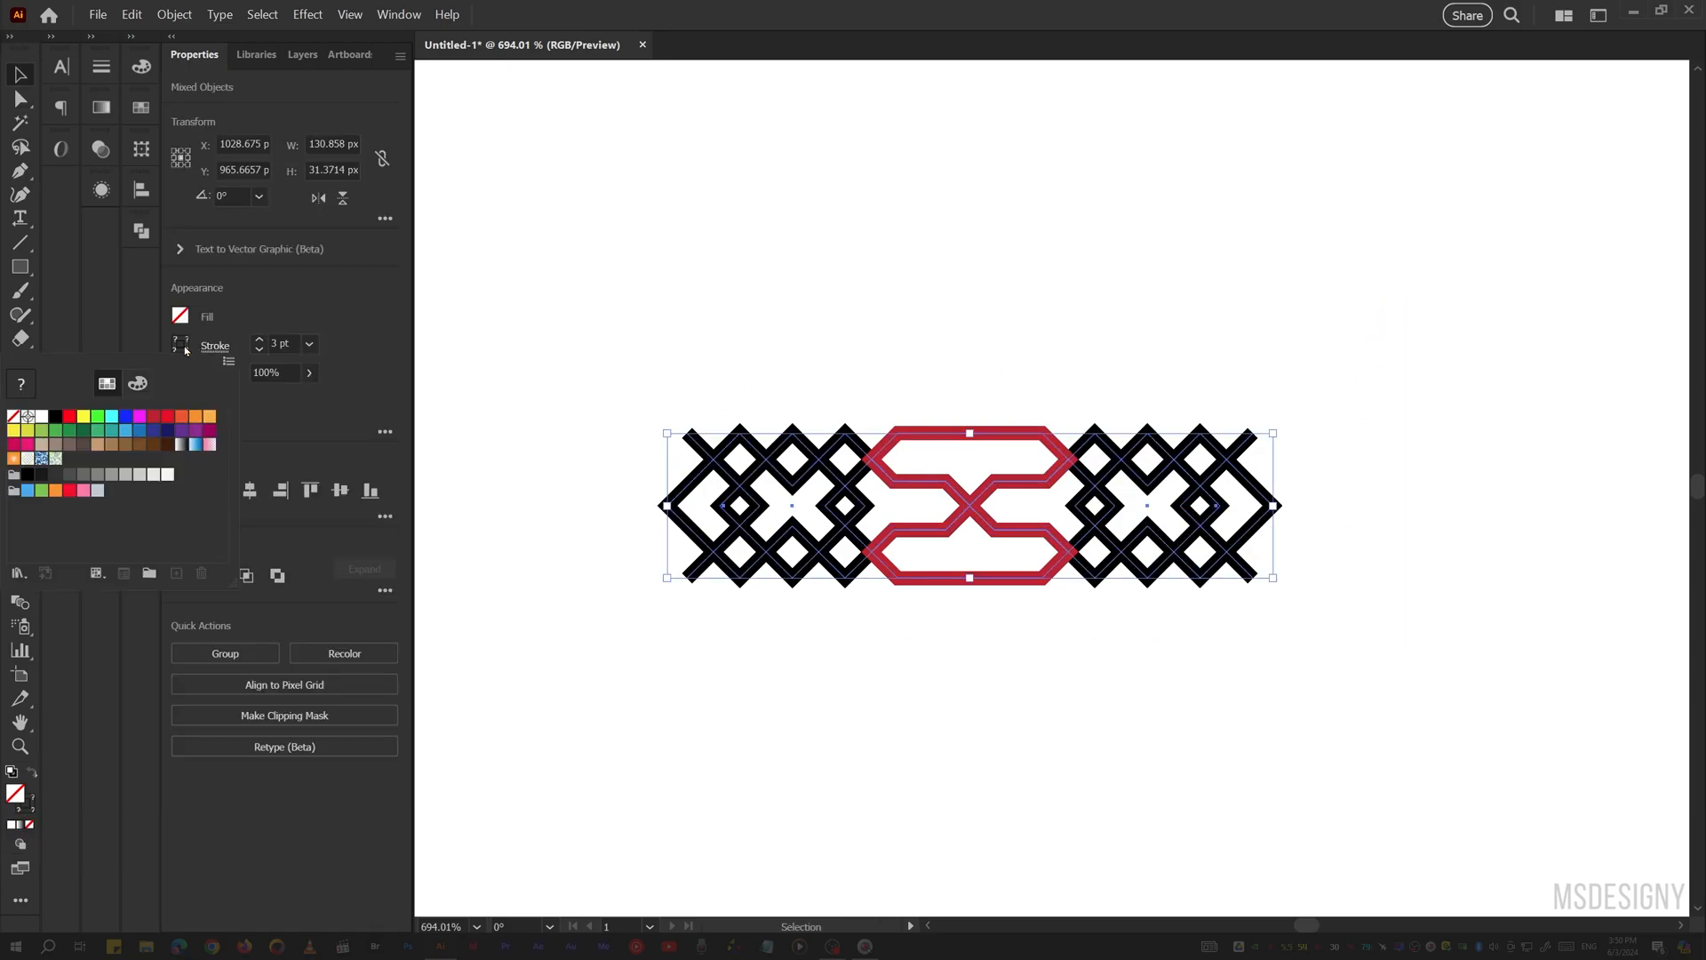
pyautogui.click(57, 420)
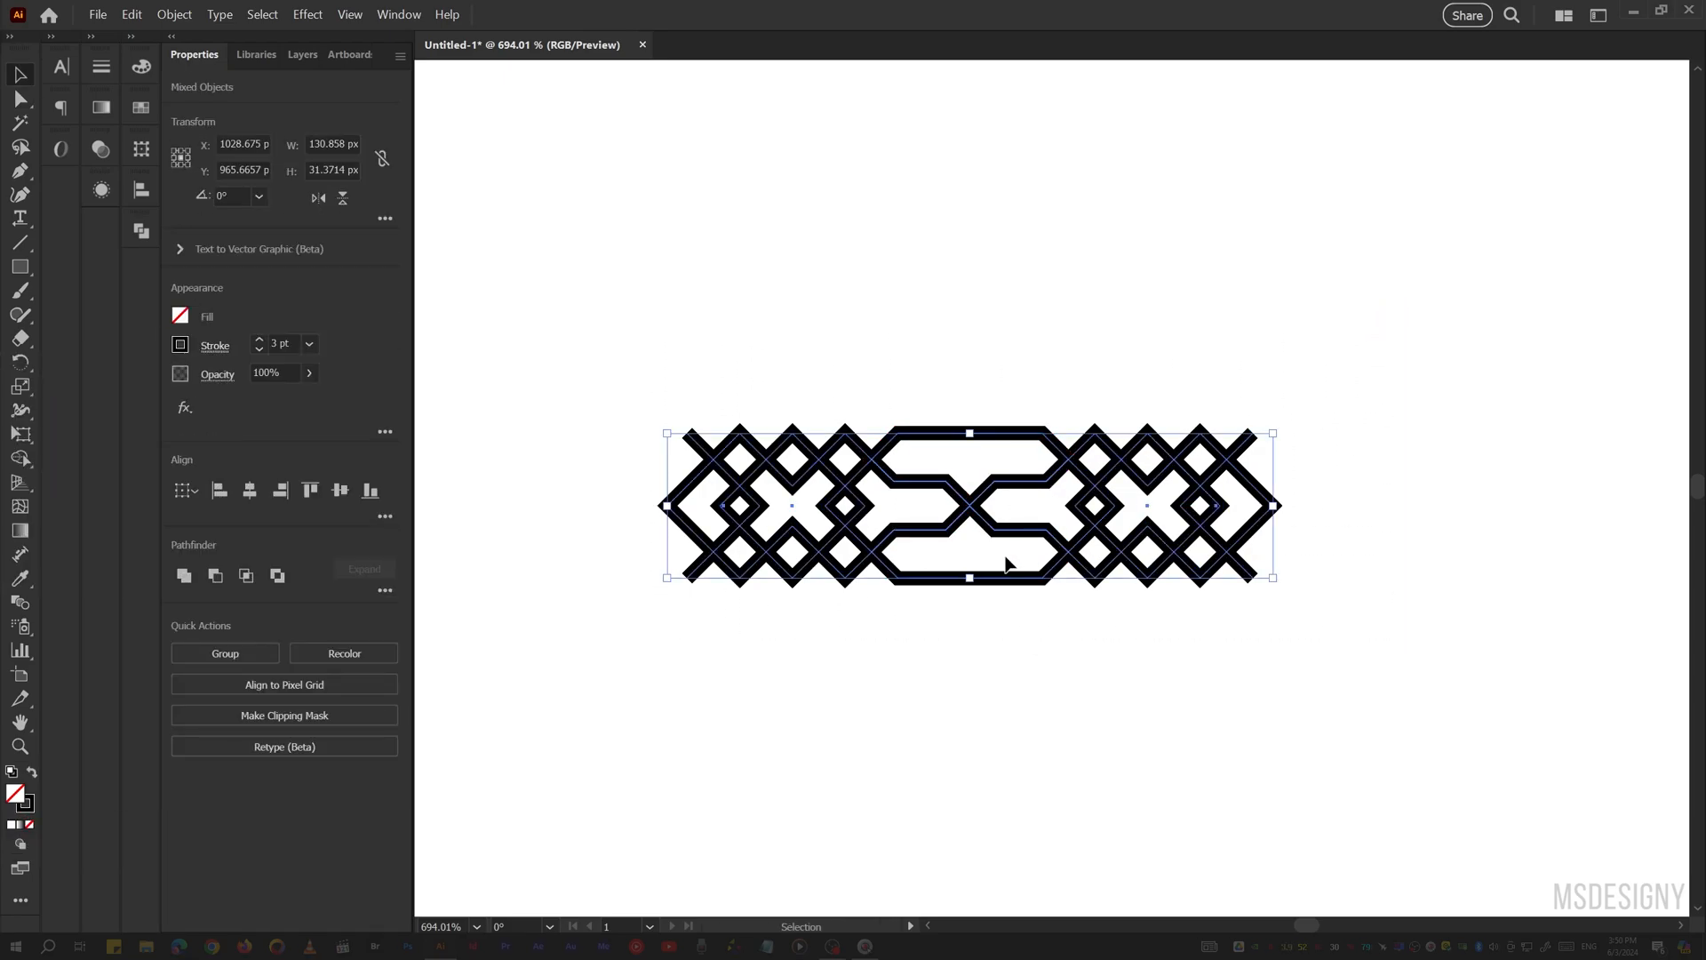
# - Convert the ornament's strokes to outlines with Outline Stroke and unite them into one shape
pyautogui.click(130, 14)
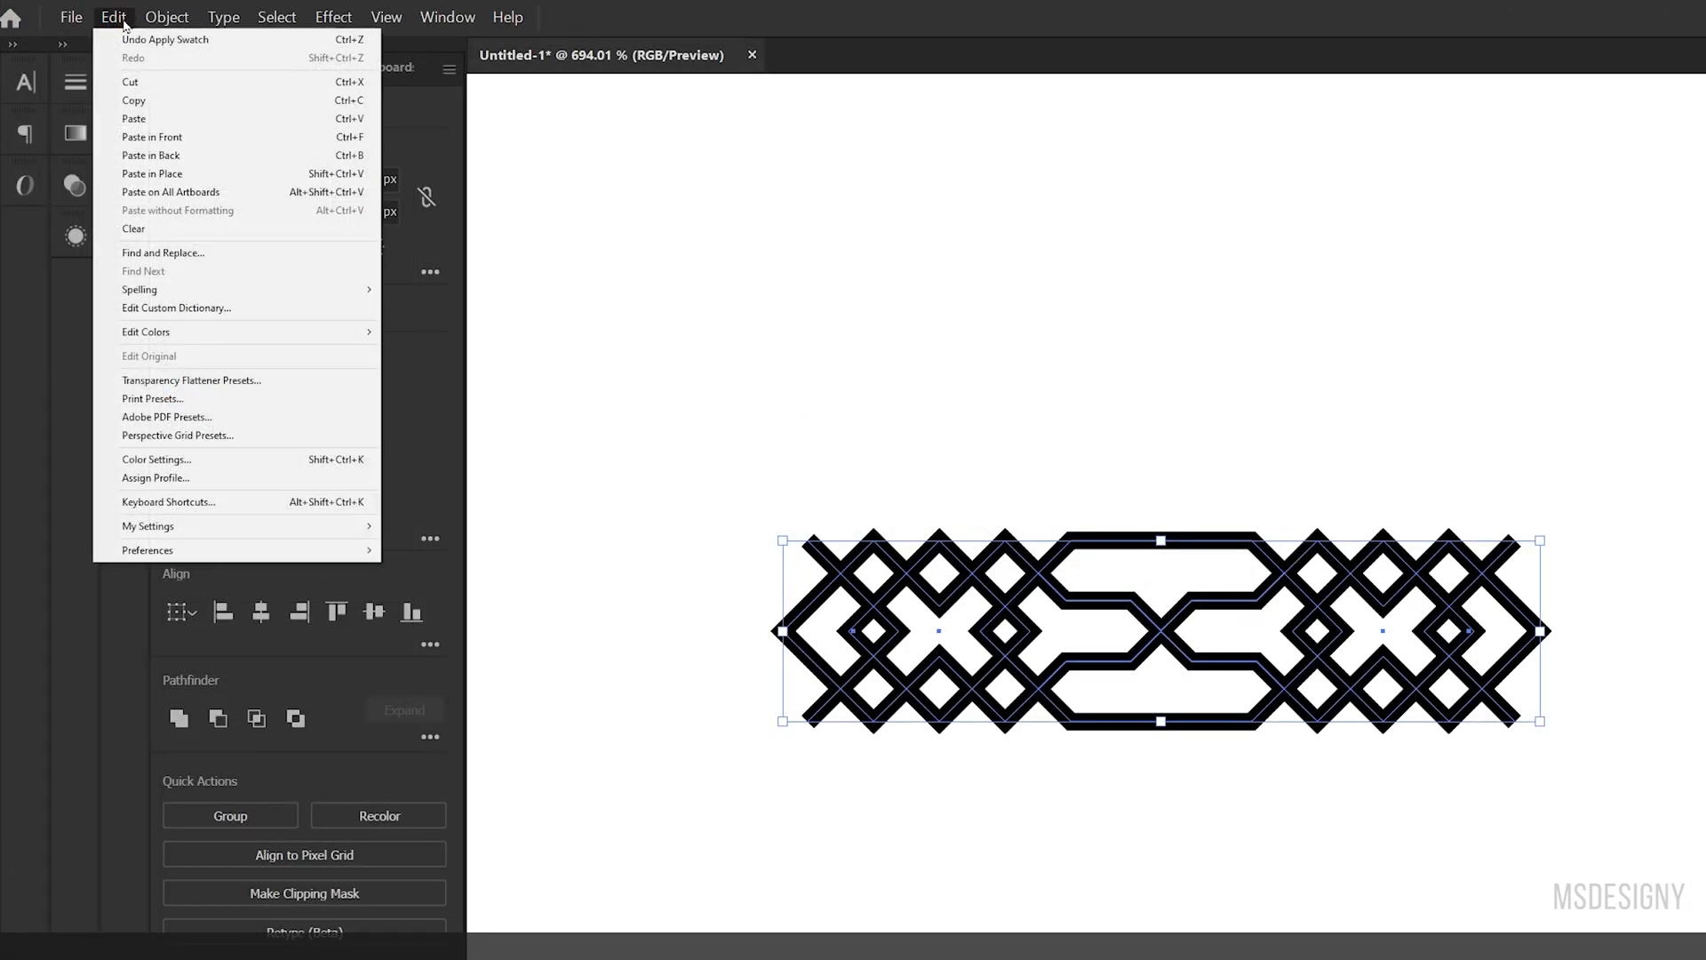
pyautogui.moveTo(166, 22)
pyautogui.moveTo(259, 440)
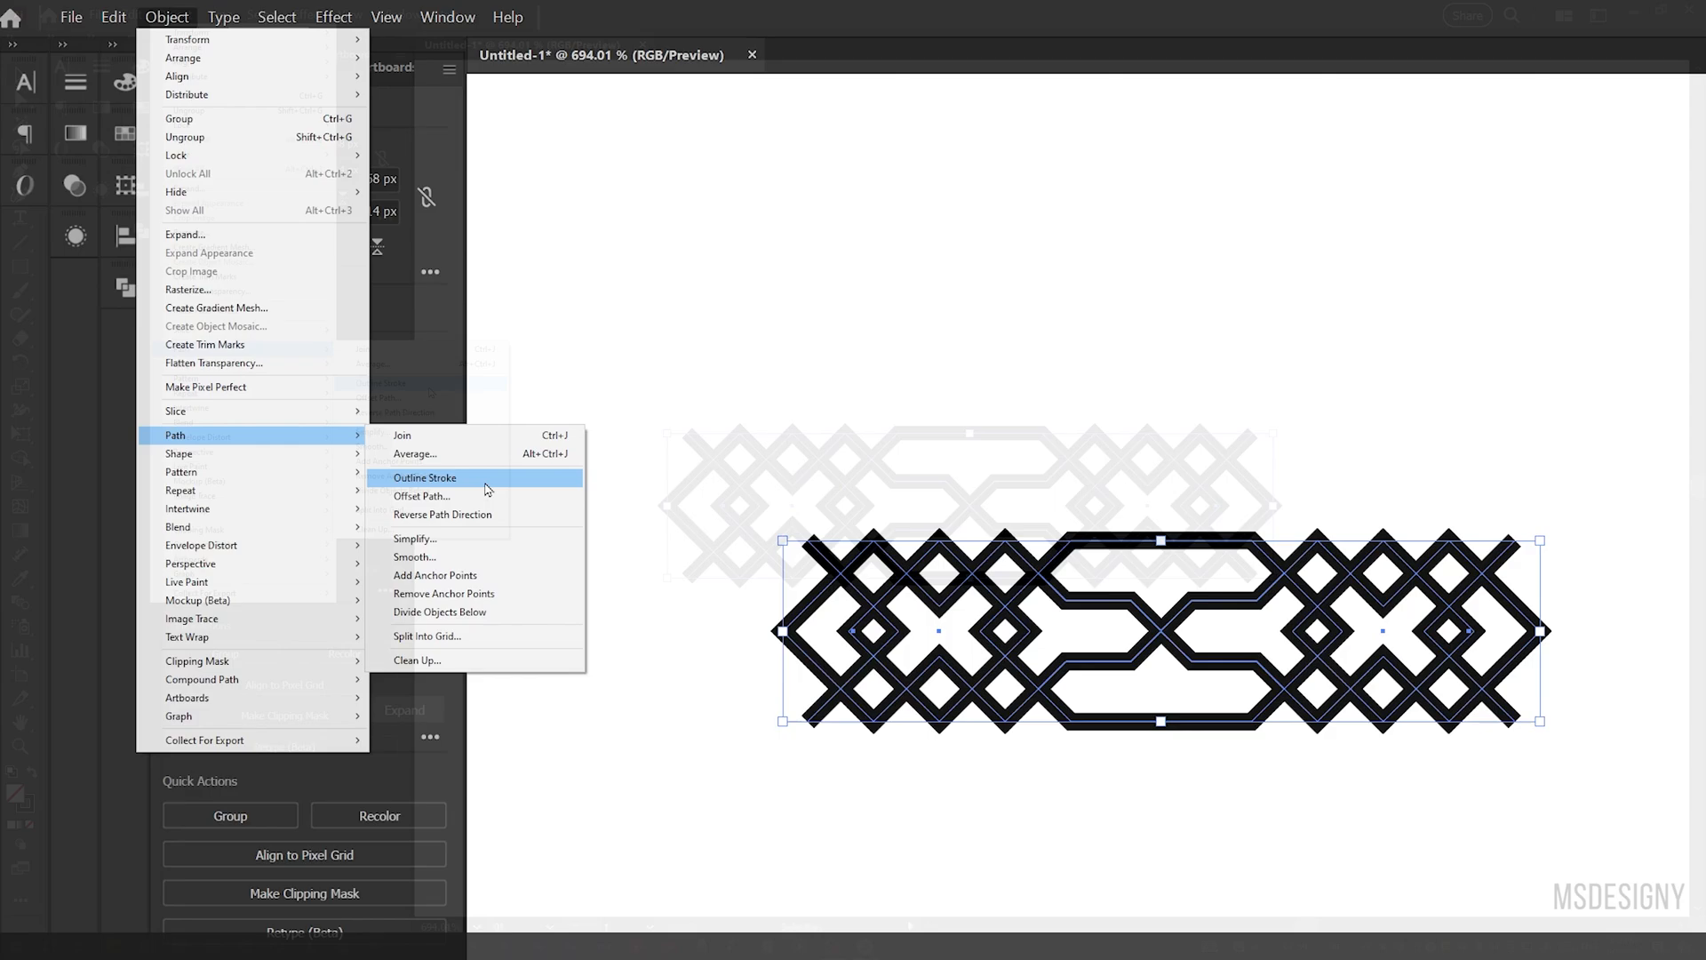
pyautogui.click(487, 488)
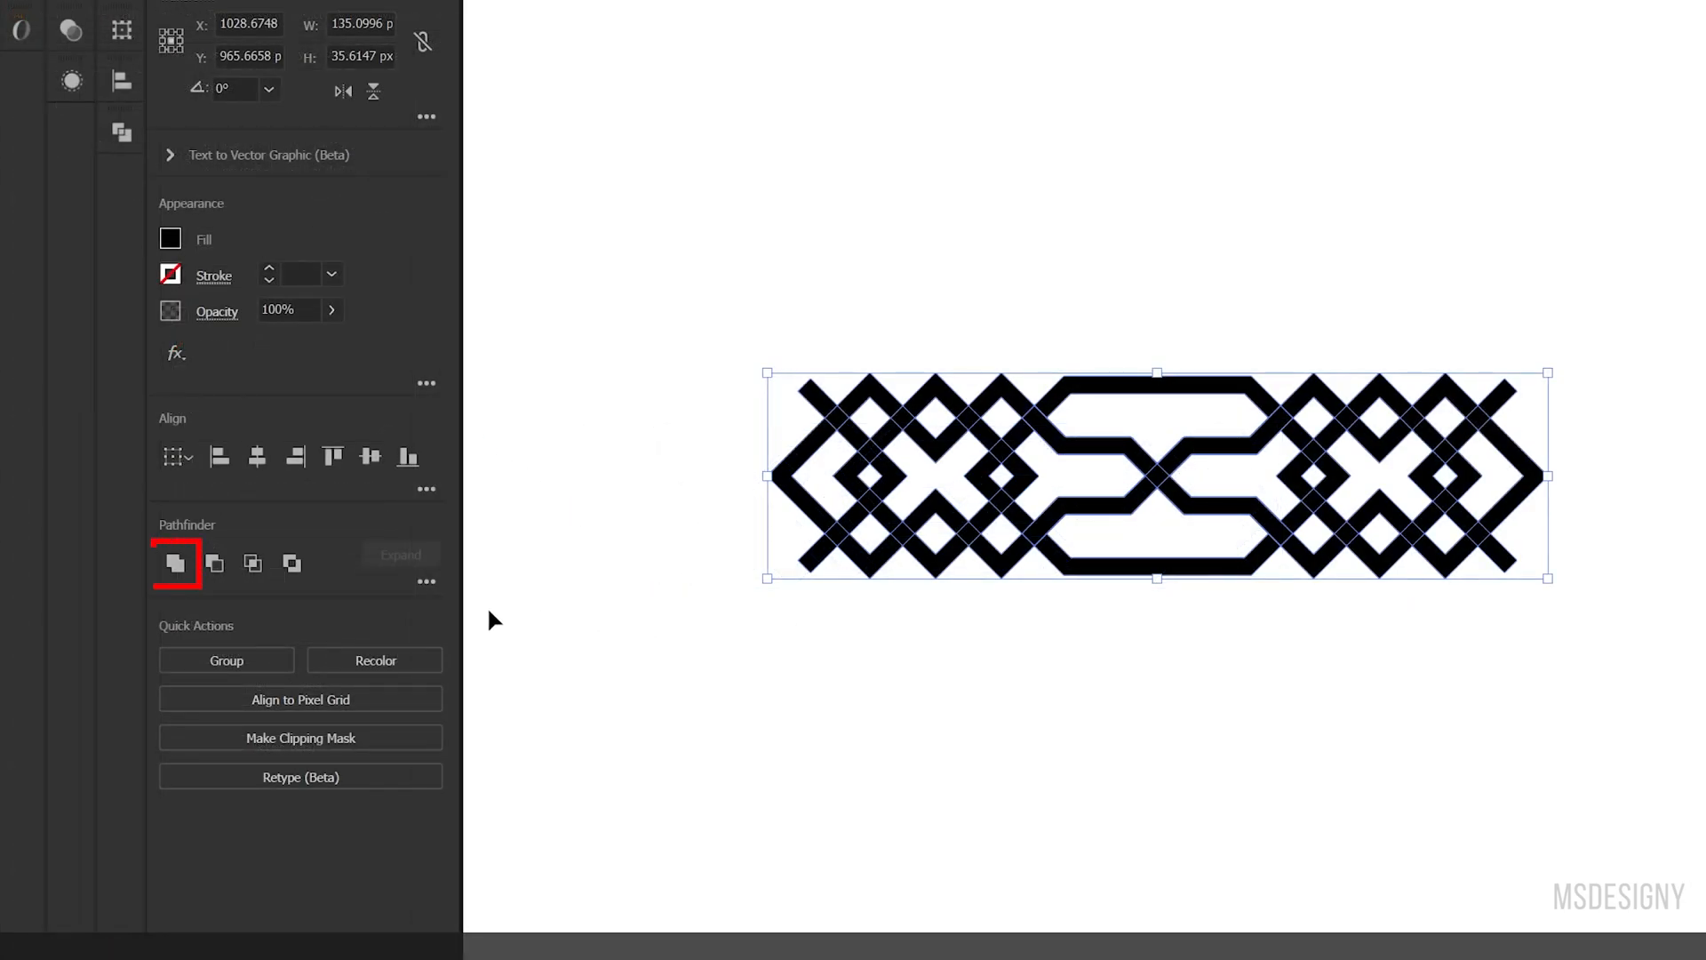
pyautogui.click(172, 565)
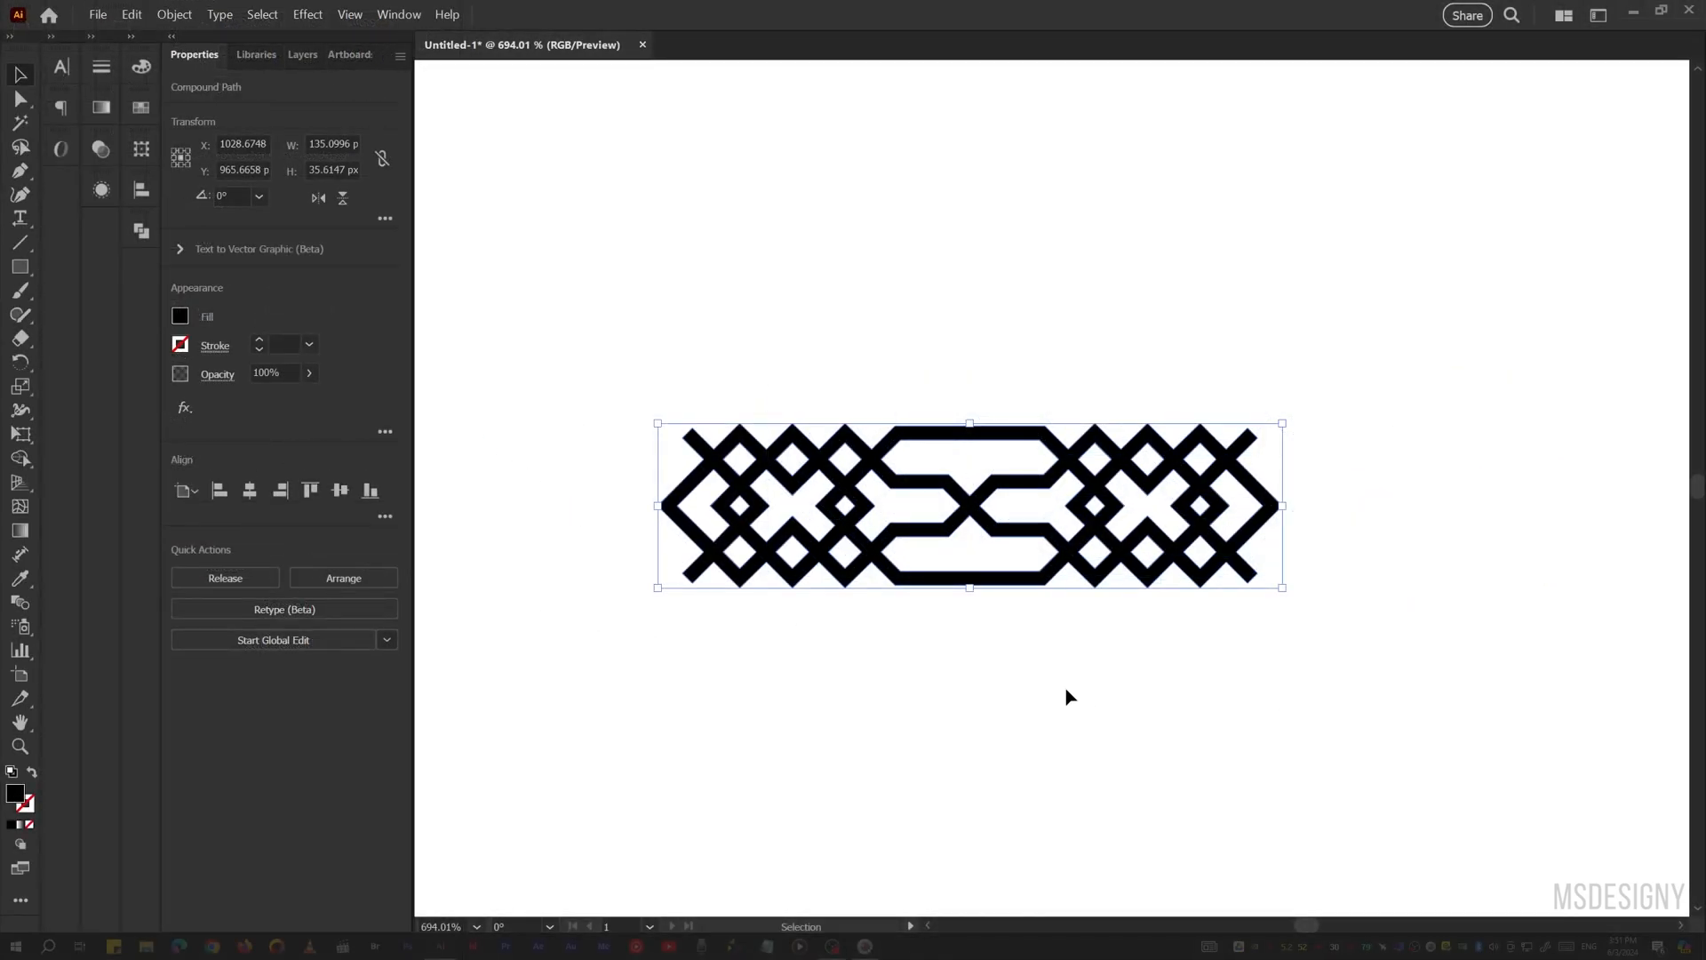
pyautogui.click(1205, 262)
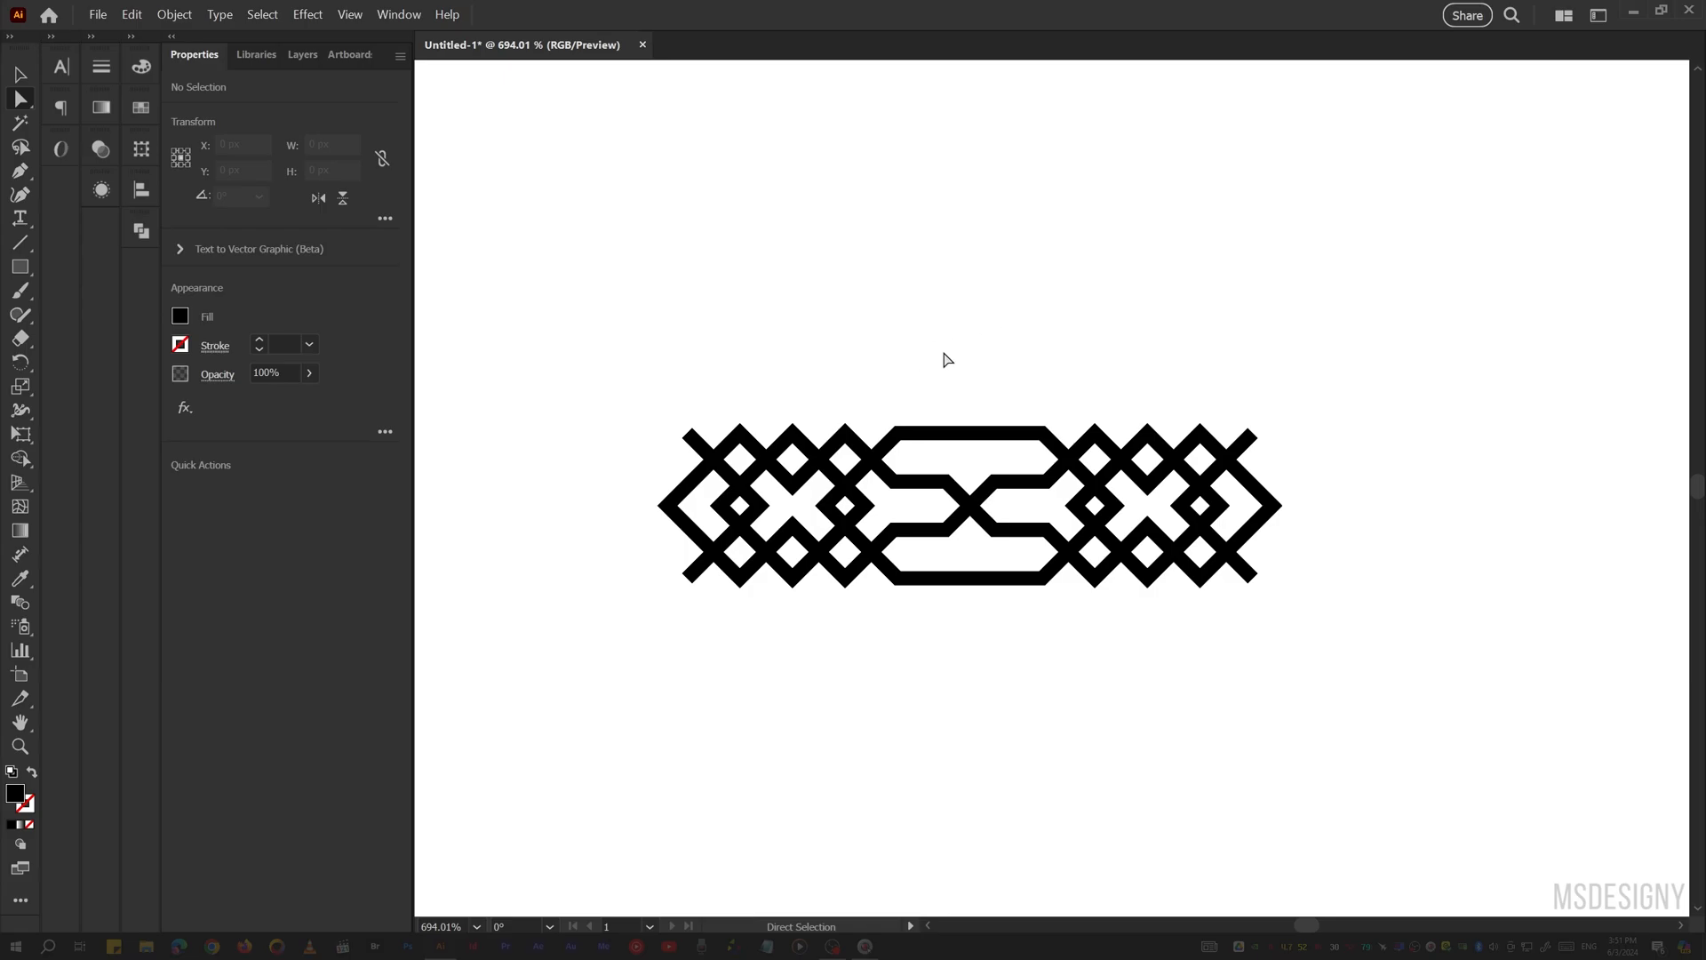
# - Widen the middle section by nudging the left side's anchor points about 2 px left and the right side's about 2 px right
pyautogui.press('a')
pyautogui.moveTo(925, 368); pyautogui.dragTo(610, 658)
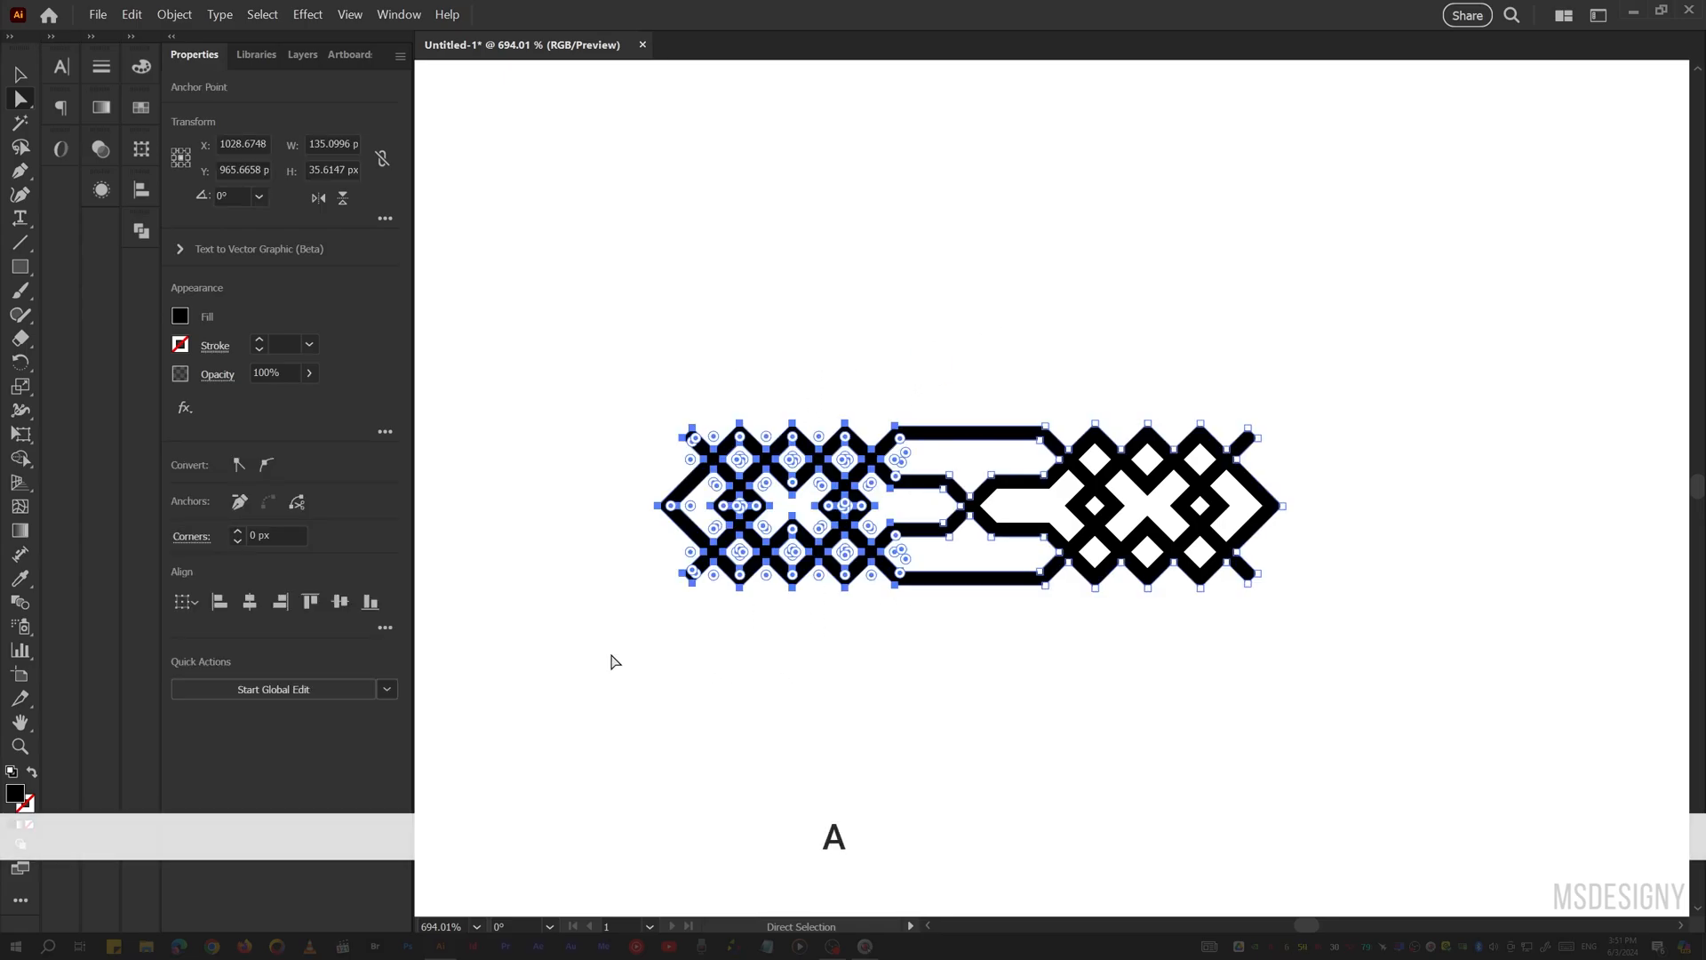
pyautogui.press('Left')
pyautogui.press('Left')
pyautogui.moveTo(1014, 370); pyautogui.dragTo(1449, 664)
pyautogui.press('Right')
pyautogui.press('Right')
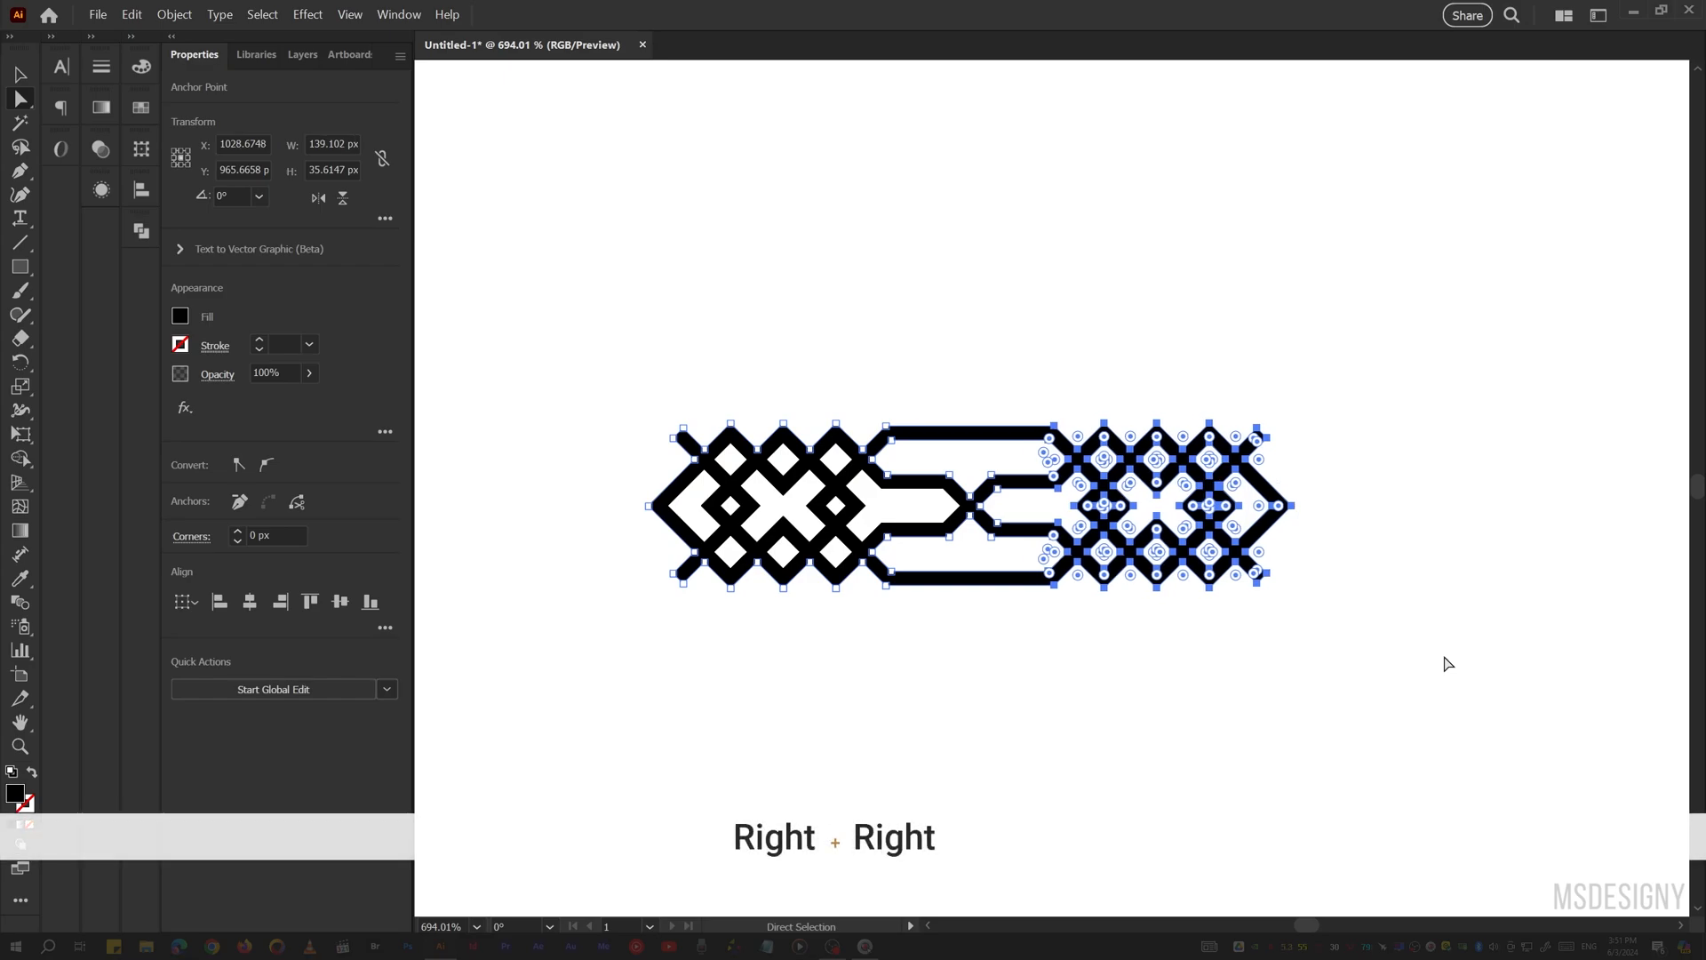
pyautogui.click(1051, 677)
# - Draw a vertical line about 50.6 px long through the center of the left diamond cluster
pyautogui.press('\\')
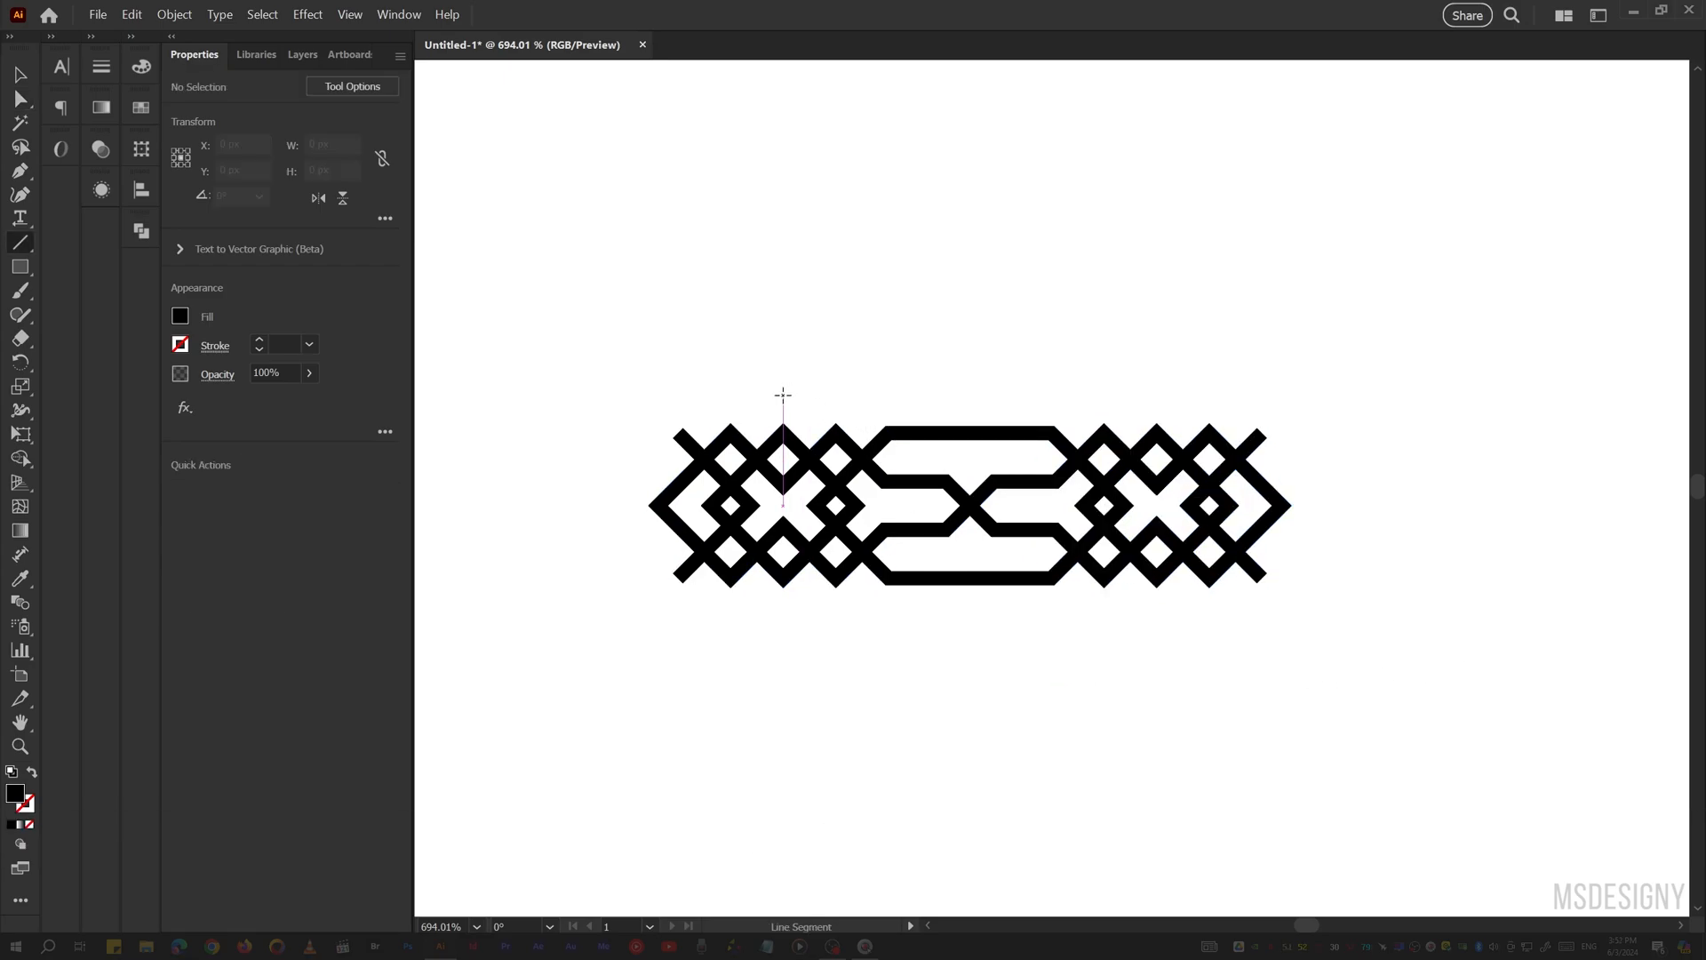
pyautogui.moveTo(782, 394); pyautogui.dragTo(783, 628)
pyautogui.press('v')
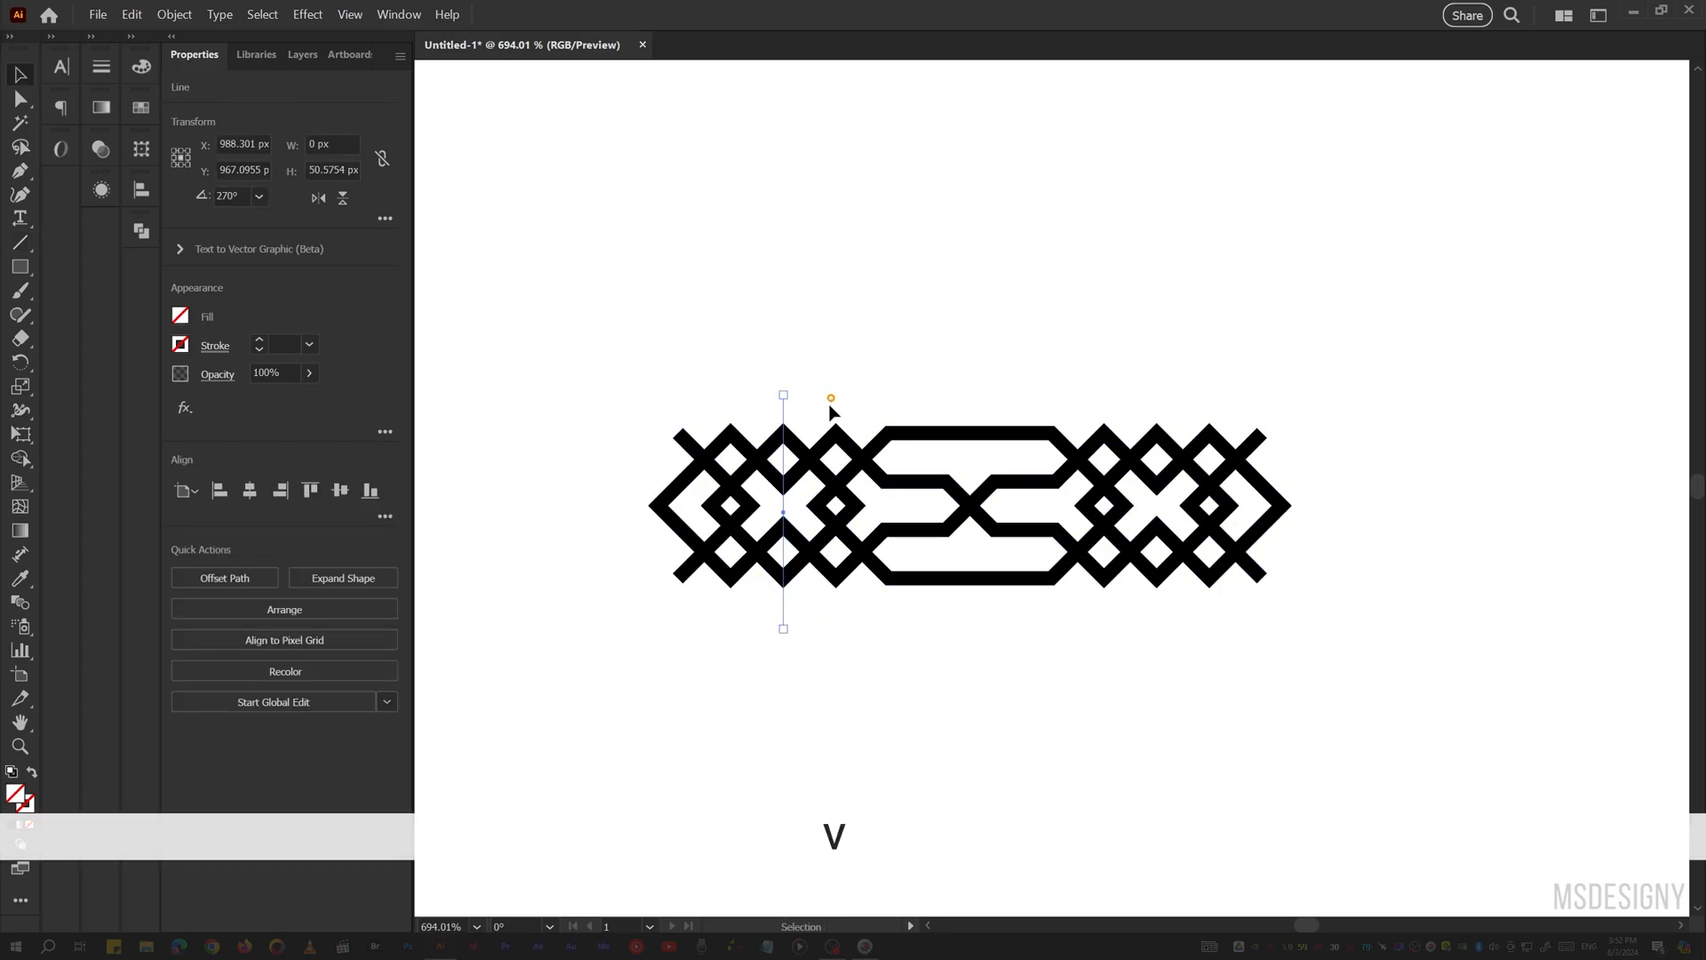
# - Use Shape Builder on the ornament and the vertical line to remove the part left of the line
pyautogui.hotkey('ctrl', 'a')
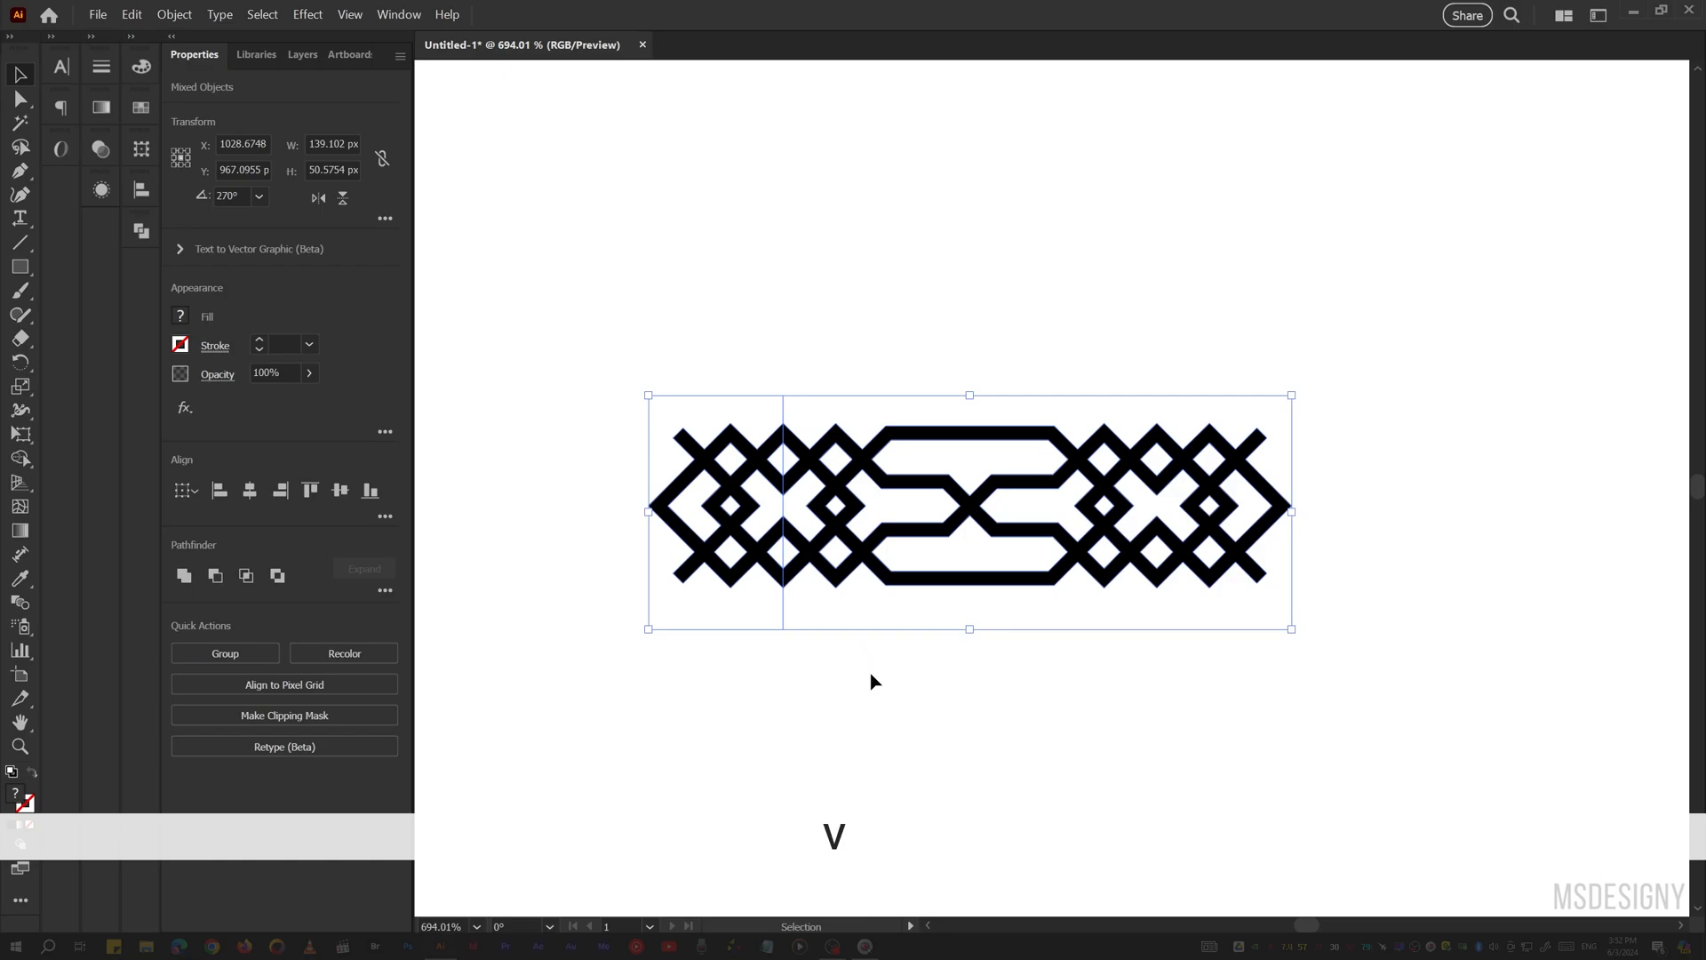
pyautogui.hotkey('shift', 'm')
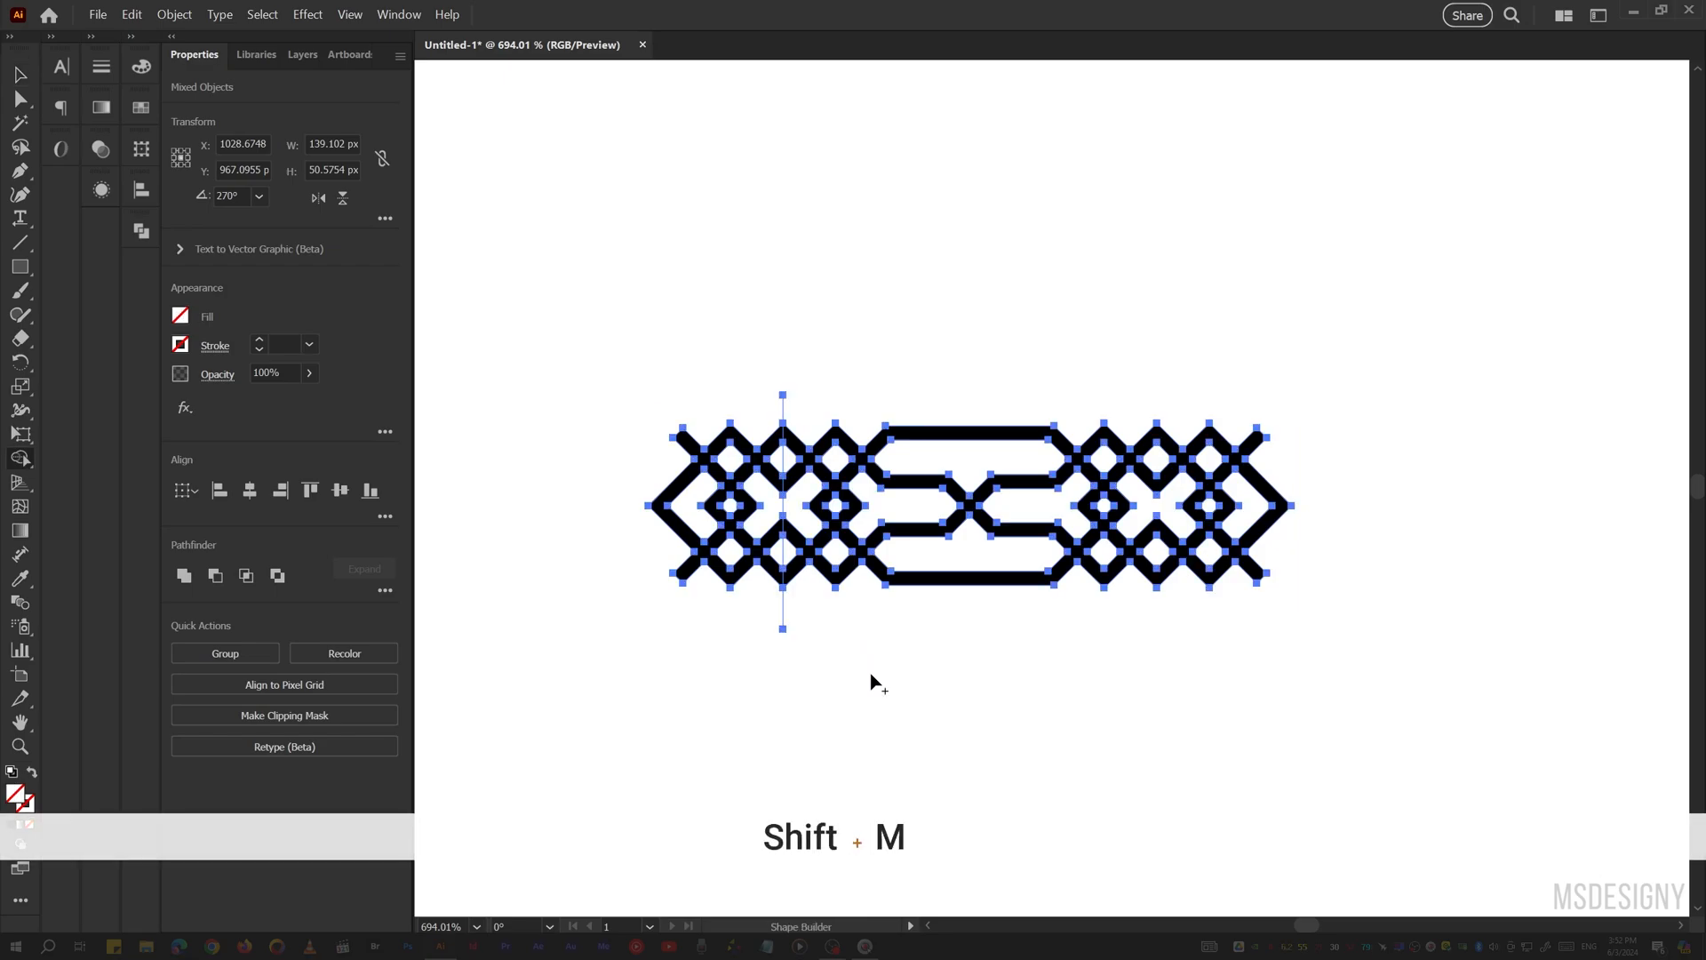
pyautogui.moveTo(735, 602)
pyautogui.mouseDown()
pyautogui.moveTo(676, 507)
pyautogui.moveTo(737, 544)
pyautogui.mouseUp()
pyautogui.press('v')
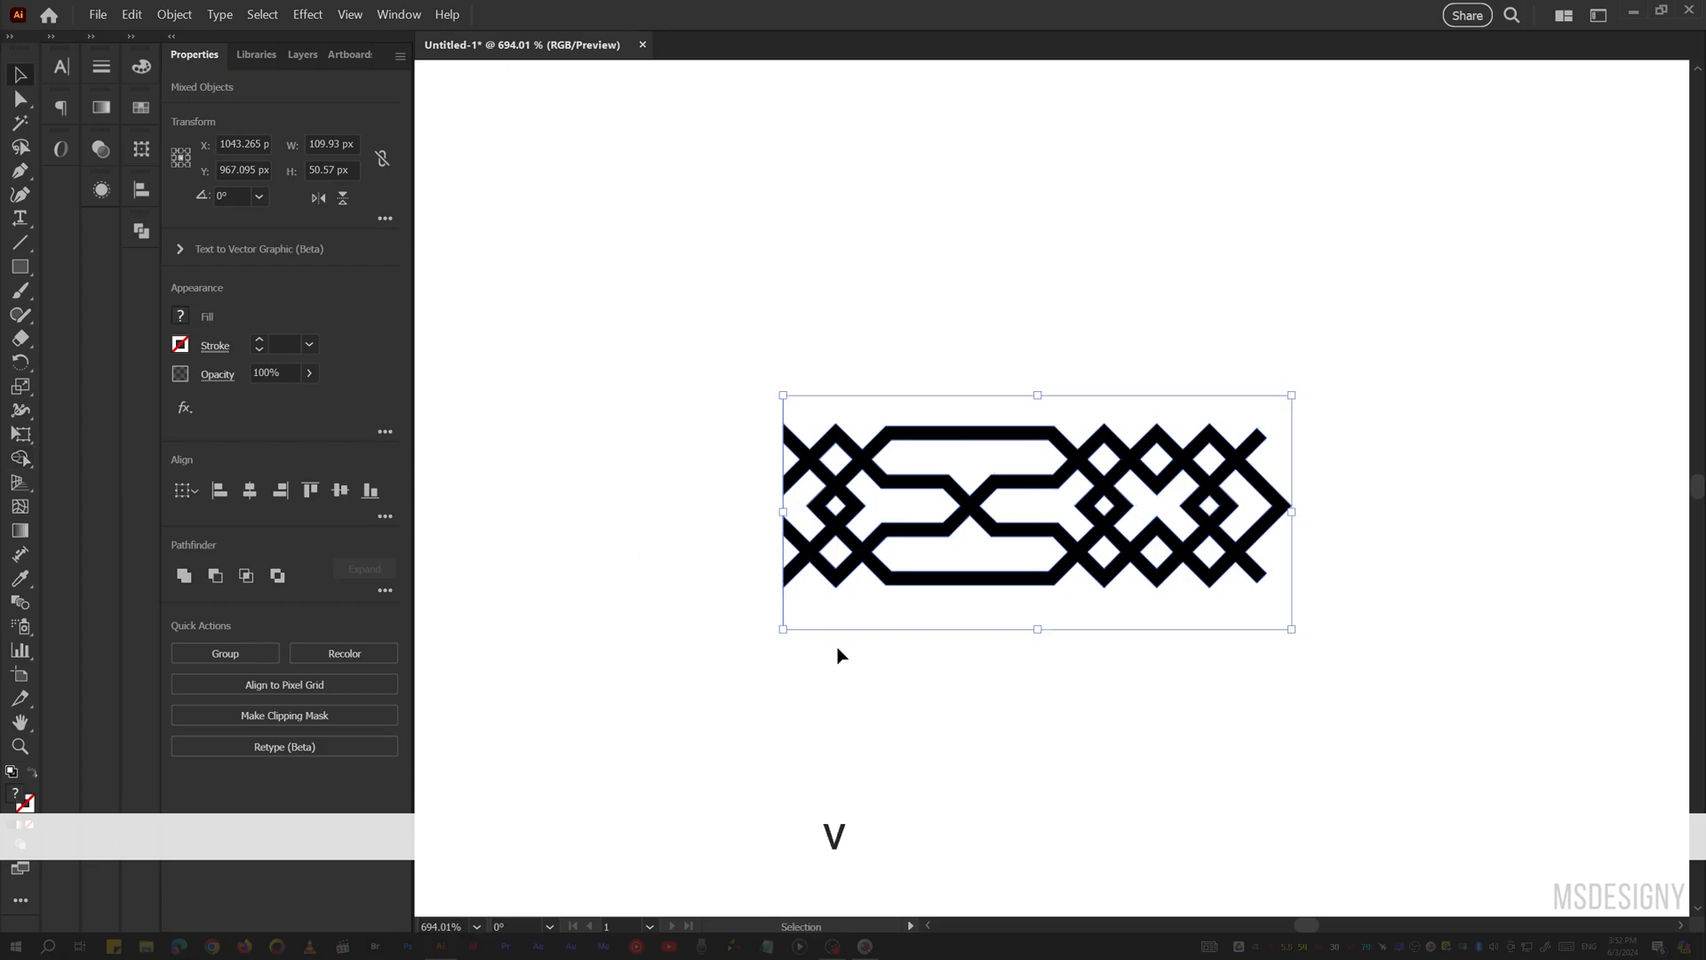
# - Move the vertical line to the center of the right diamond cluster and remove the ornament part right of it with Shape Builder
pyautogui.click(838, 655)
pyautogui.moveTo(783, 609); pyautogui.dragTo(1158, 625)
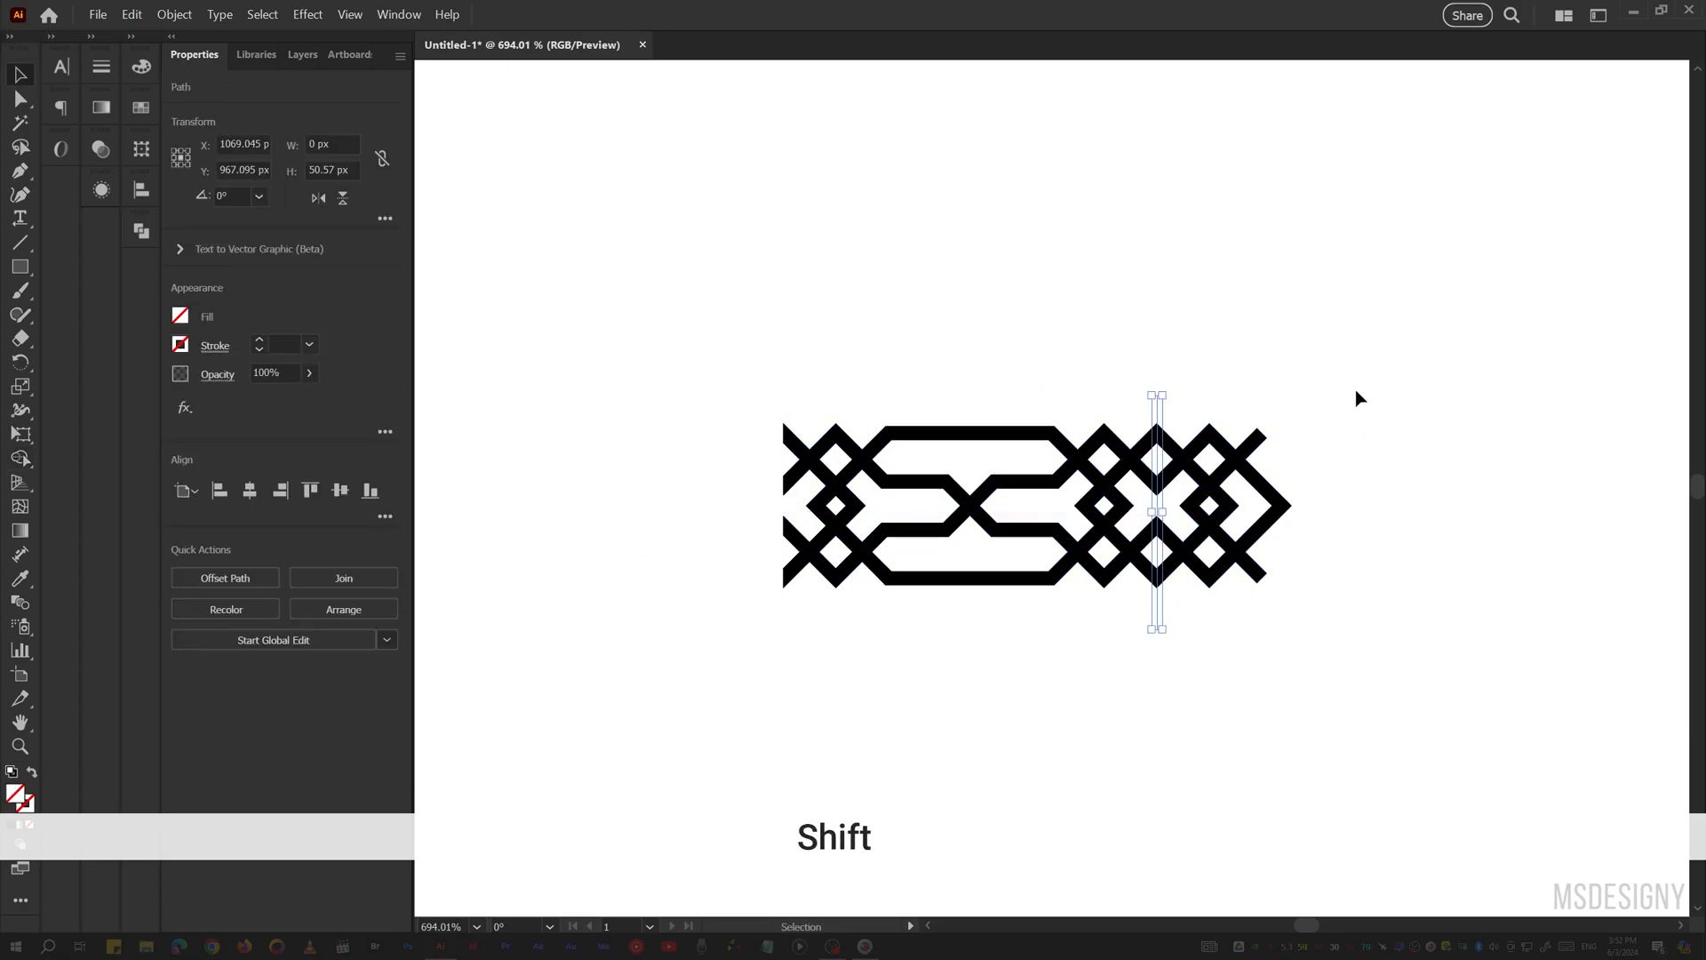
pyautogui.moveTo(1356, 392); pyautogui.dragTo(1128, 708)
pyautogui.hotkey('shift', 'm')
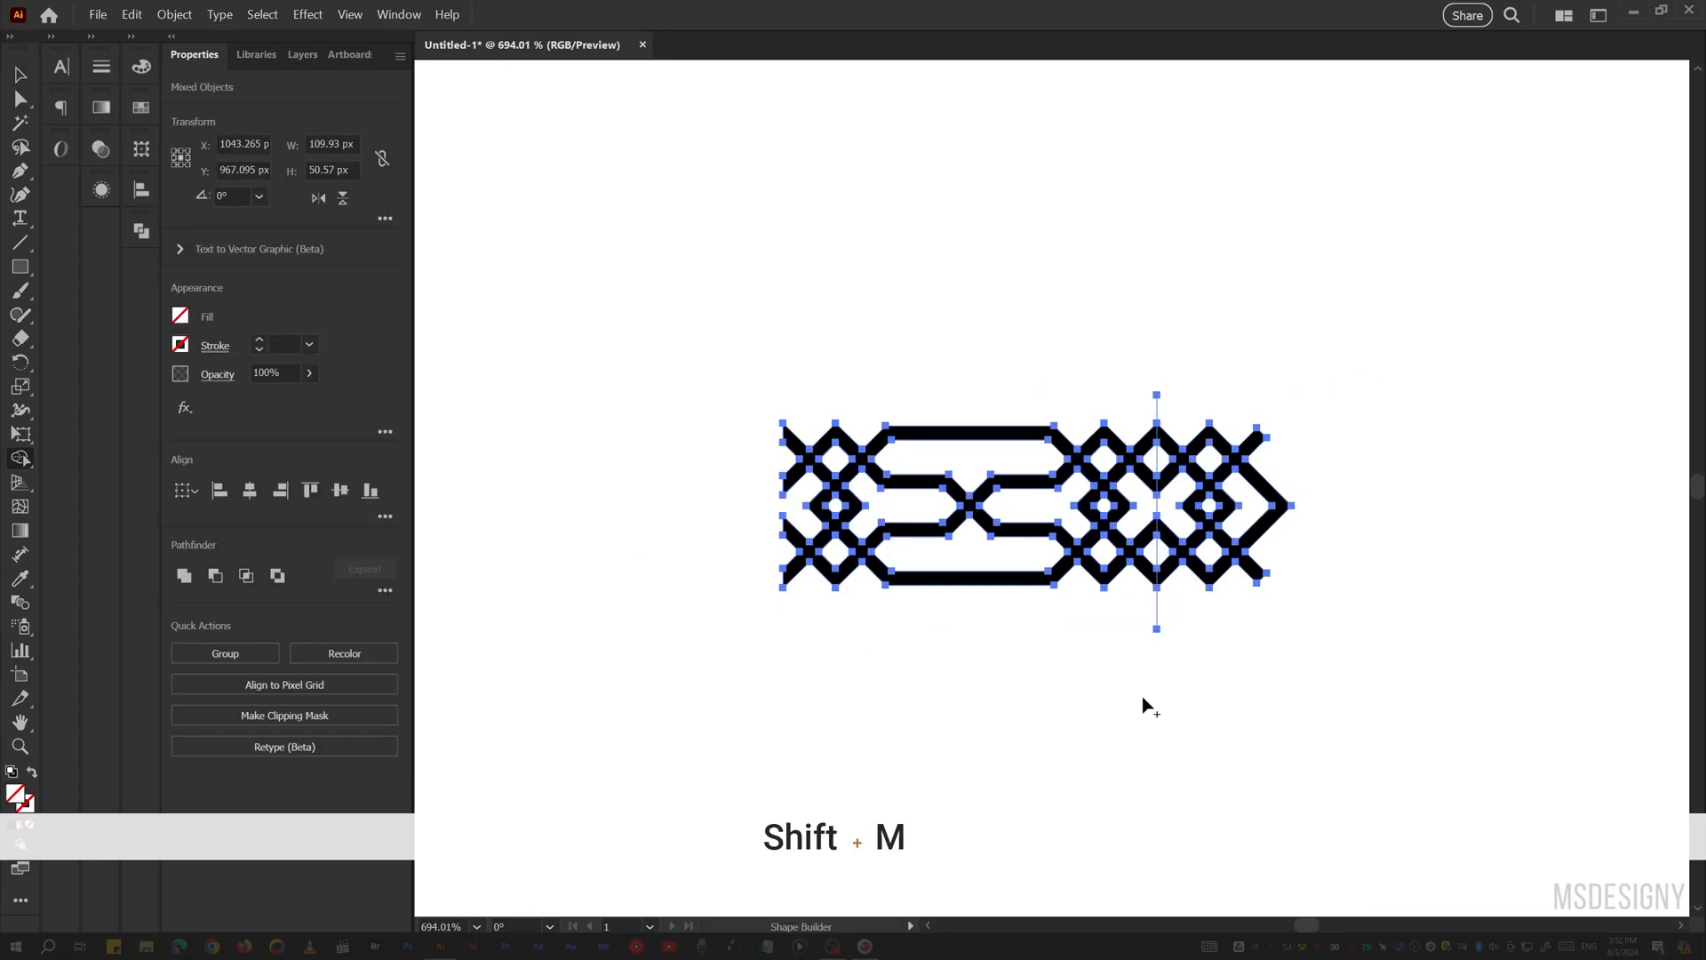
pyautogui.keyDown('alt'); pyautogui.click(1234, 550); pyautogui.keyUp('alt')
# - Delete the leftover vertical line and cut remains, and move the trimmed ornament left
pyautogui.press('v')
pyautogui.moveTo(1203, 606); pyautogui.dragTo(899, 578)
pyautogui.press('Delete')
pyautogui.moveTo(970, 505); pyautogui.dragTo(778, 508)
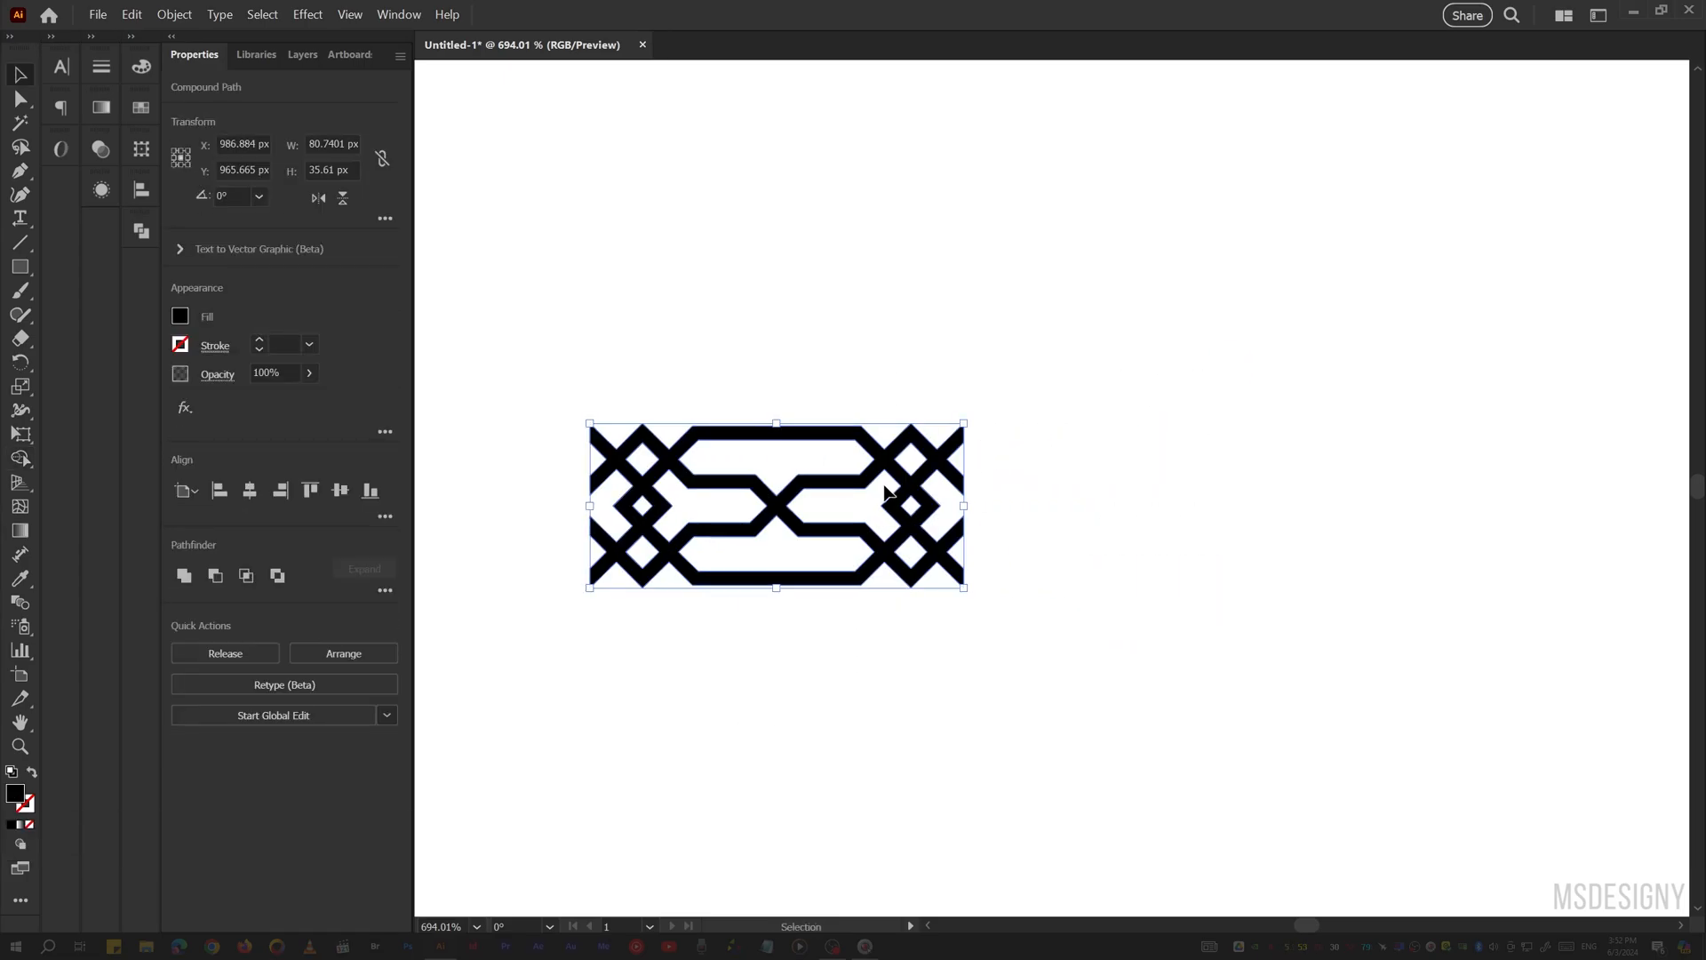
# - Show the Brushes panel and start a new Pattern Brush from the selected ornament
pyautogui.press('F5')
pyautogui.moveTo(33, 25); pyautogui.dragTo(42, 51)
pyautogui.moveTo(42, 51); pyautogui.dragTo(769, 235)
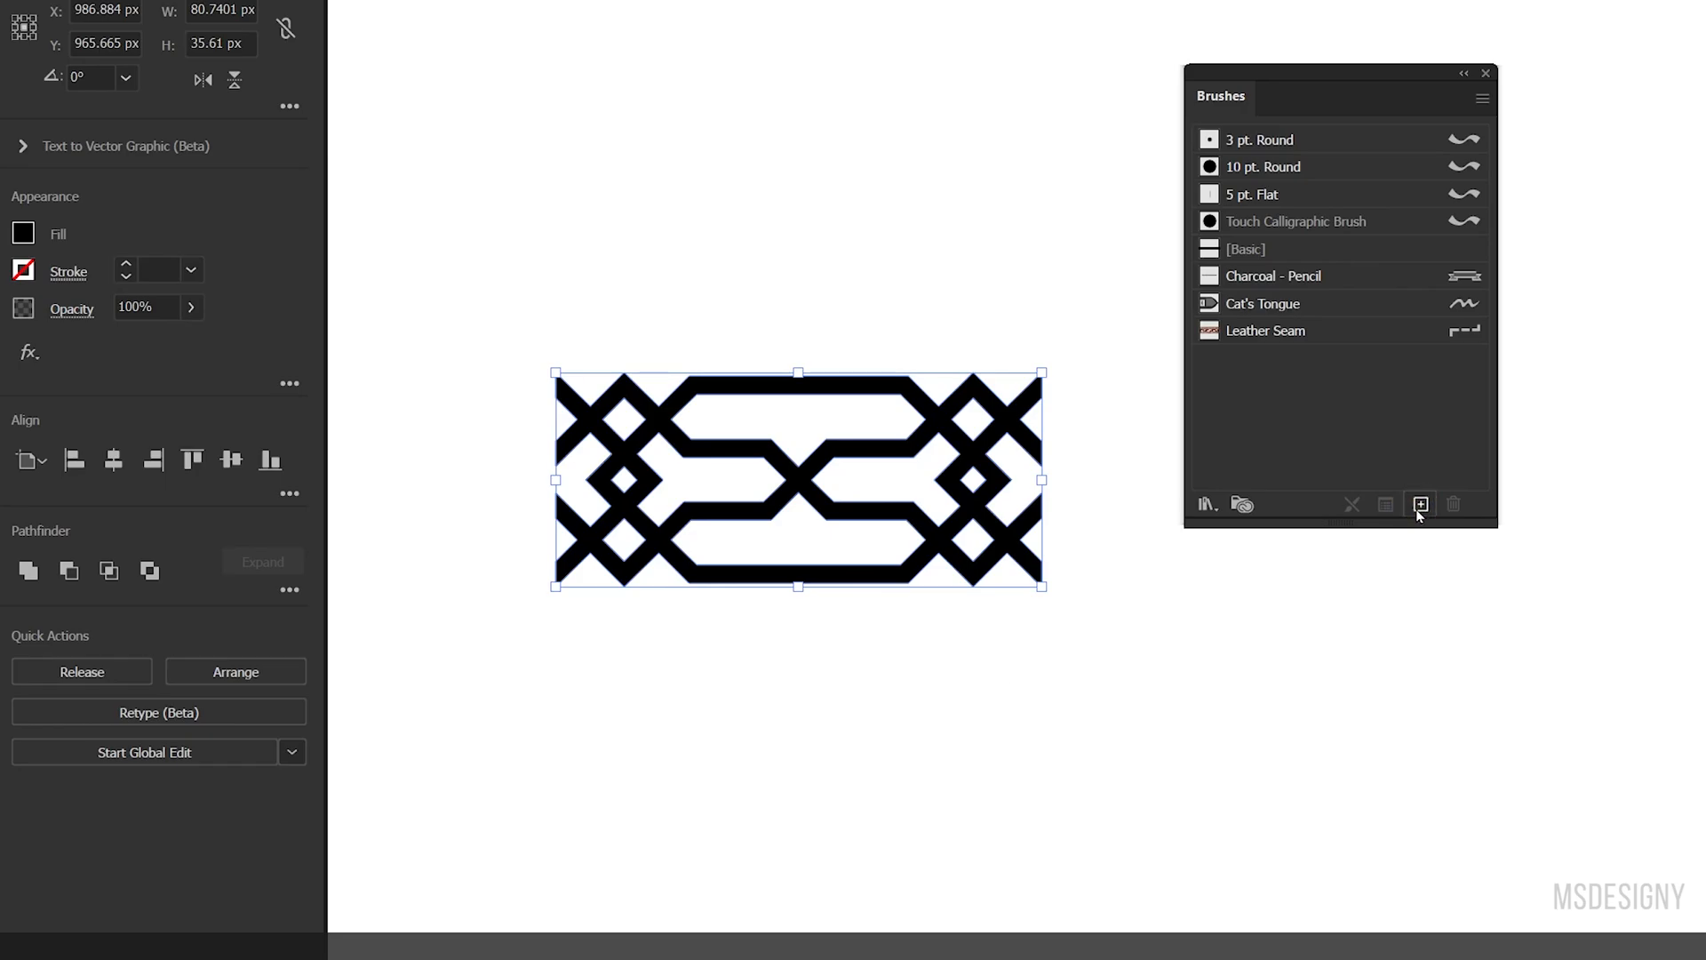
pyautogui.click(1420, 505)
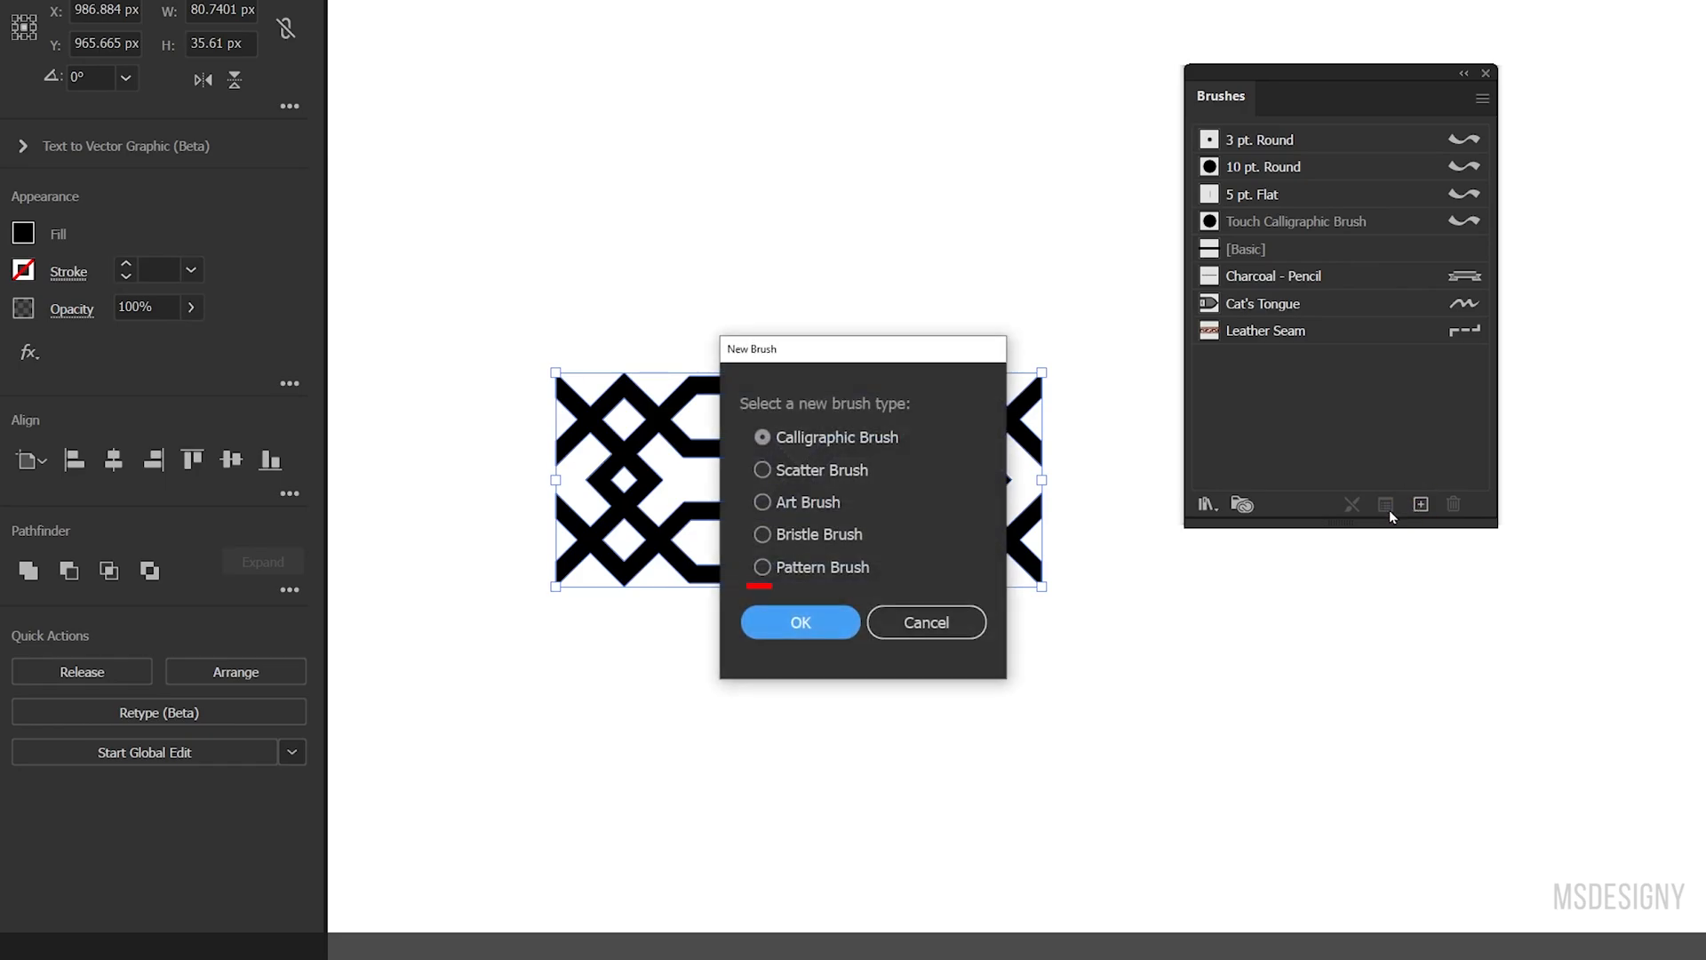
pyautogui.click(762, 567)
pyautogui.click(800, 622)
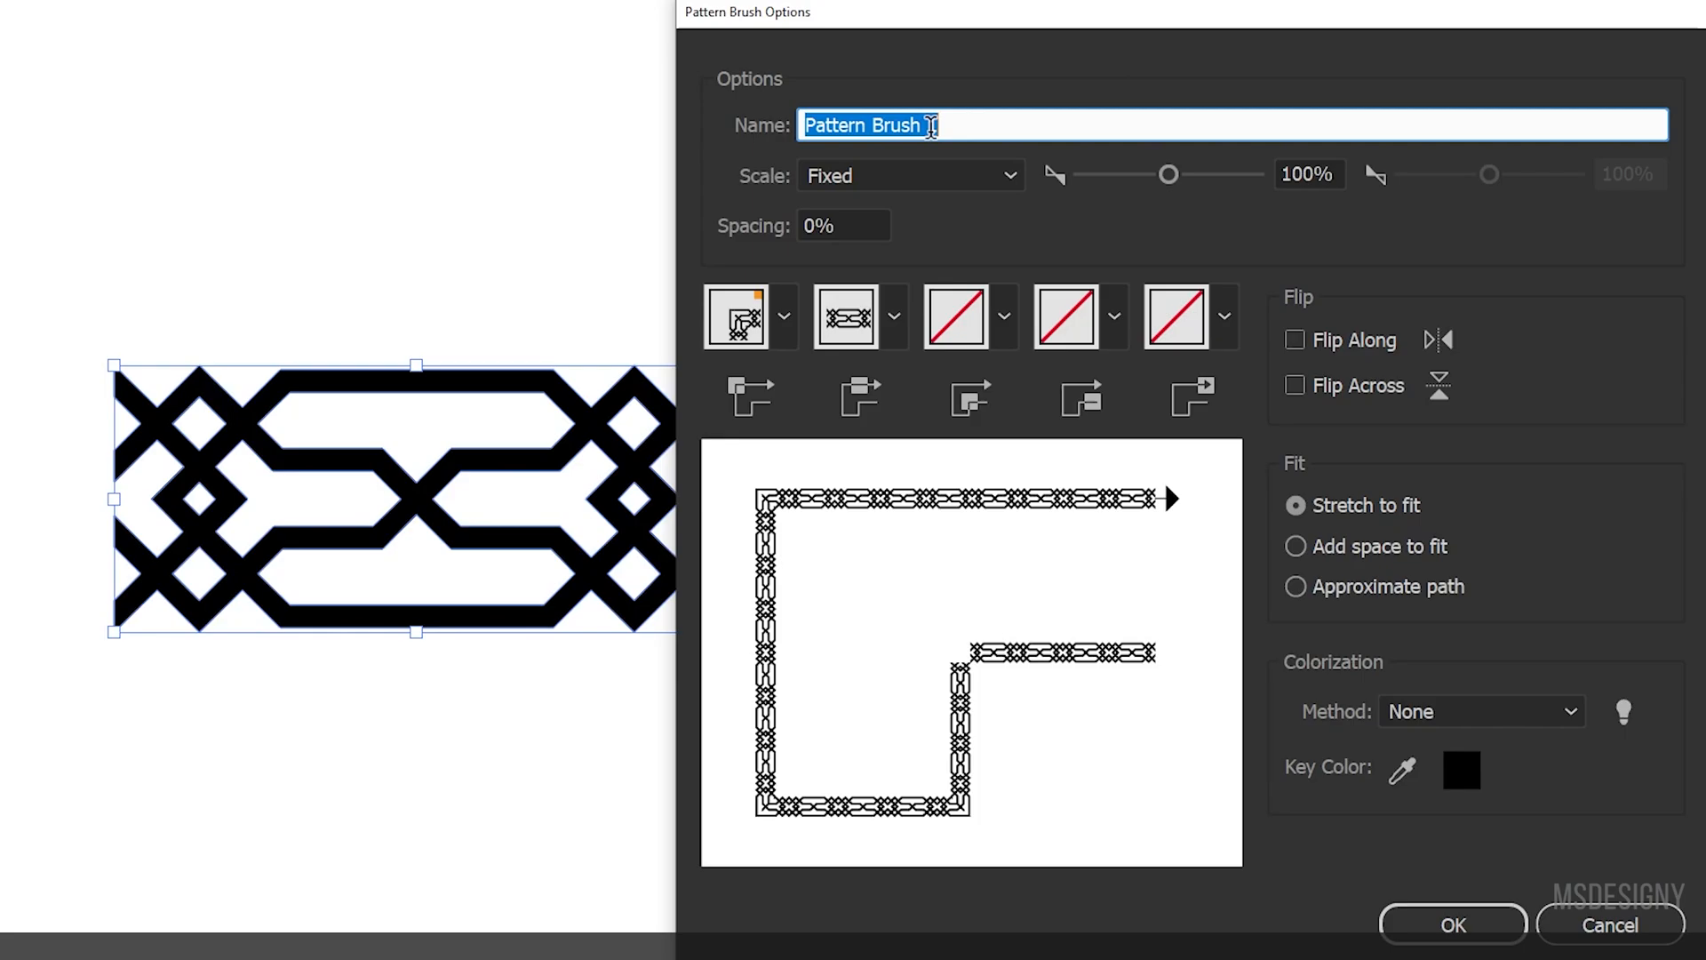
# - Name the brush "Pattern Brush tut" and use Auto-Sliced tiles for the outer and inner corners
pyautogui.doubleClick(931, 126)
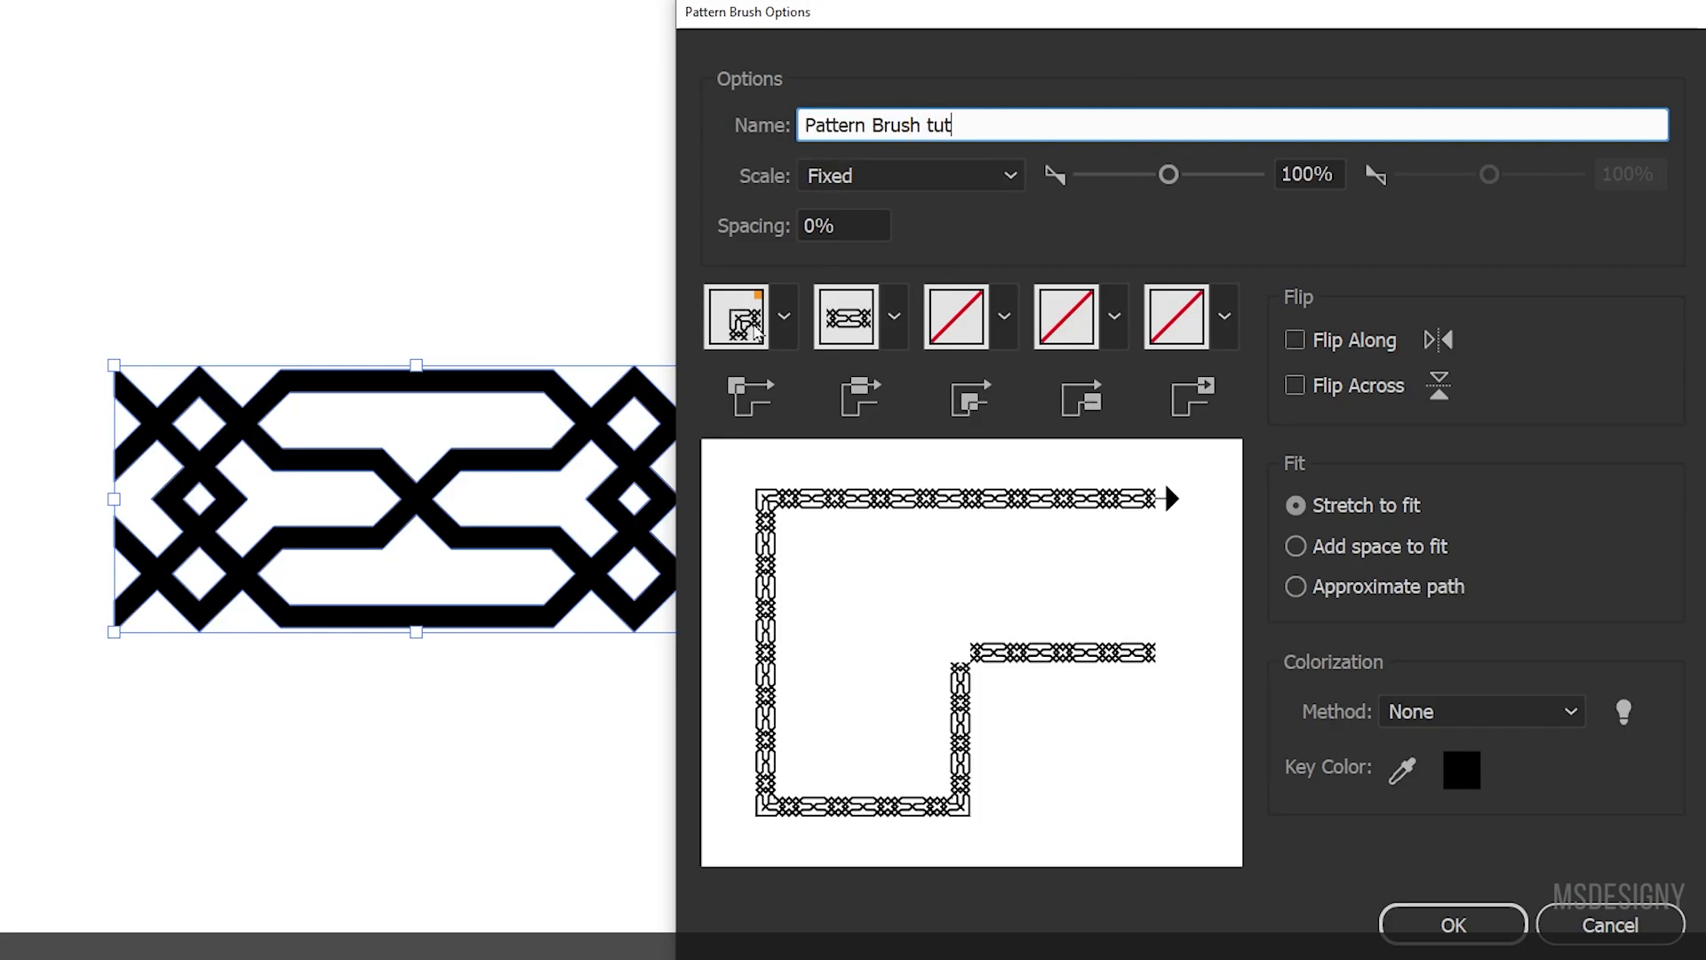
pyautogui.click(783, 316)
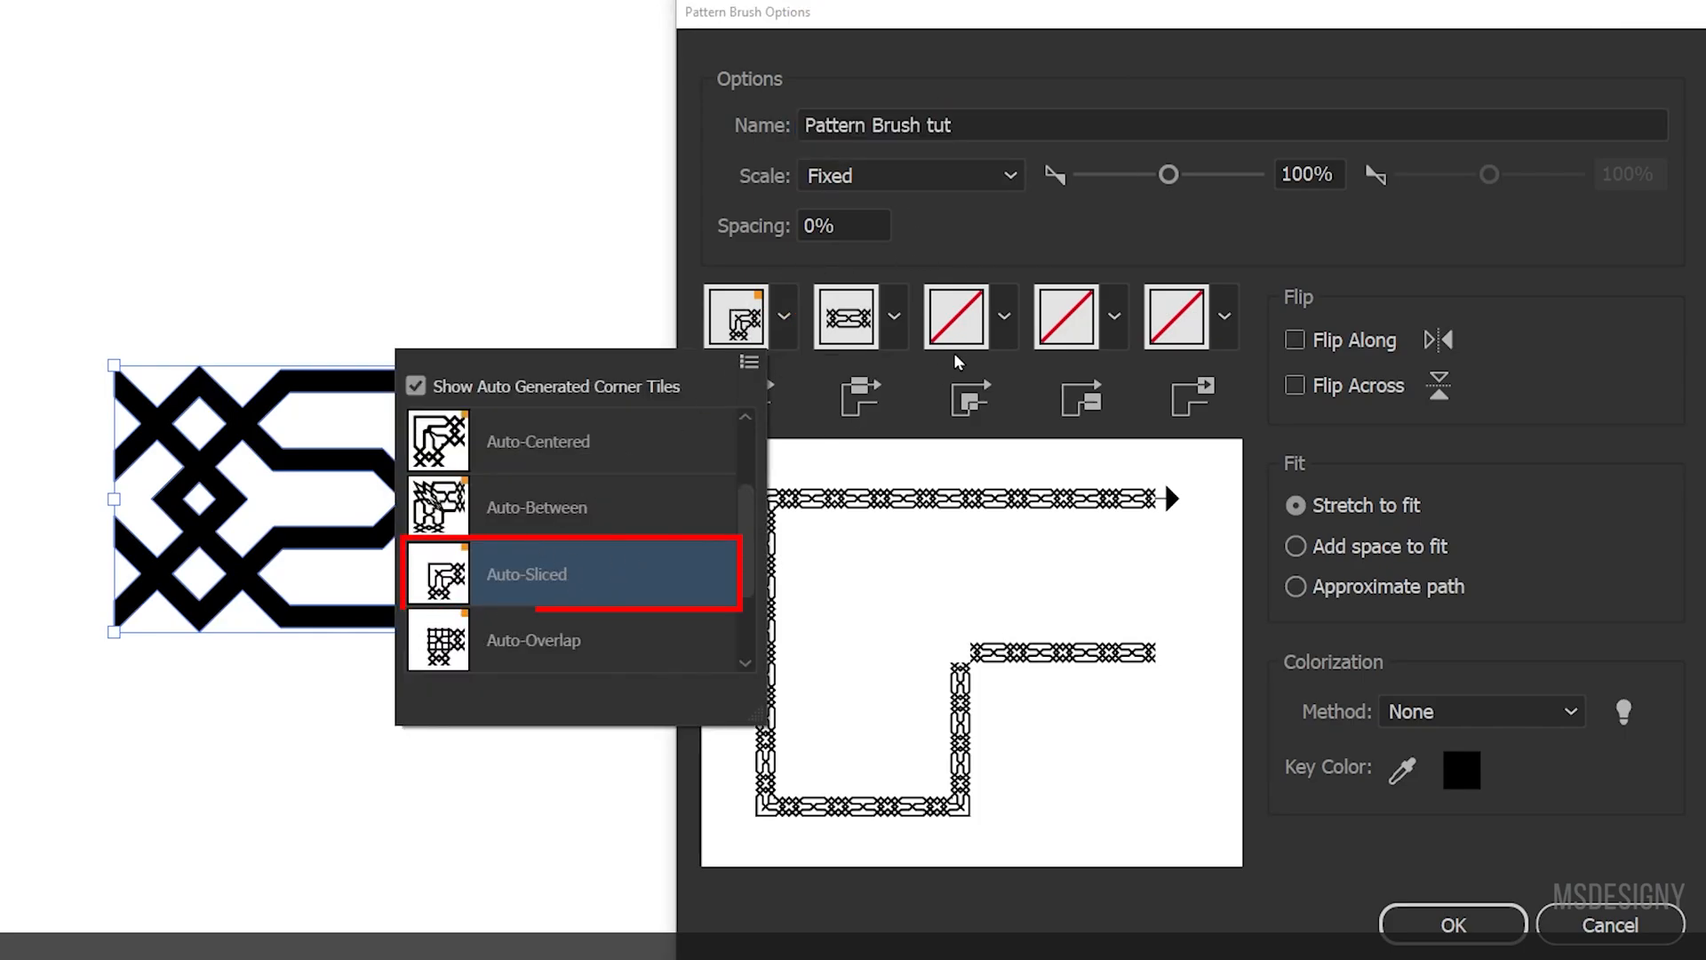
pyautogui.click(1004, 317)
pyautogui.click(1004, 316)
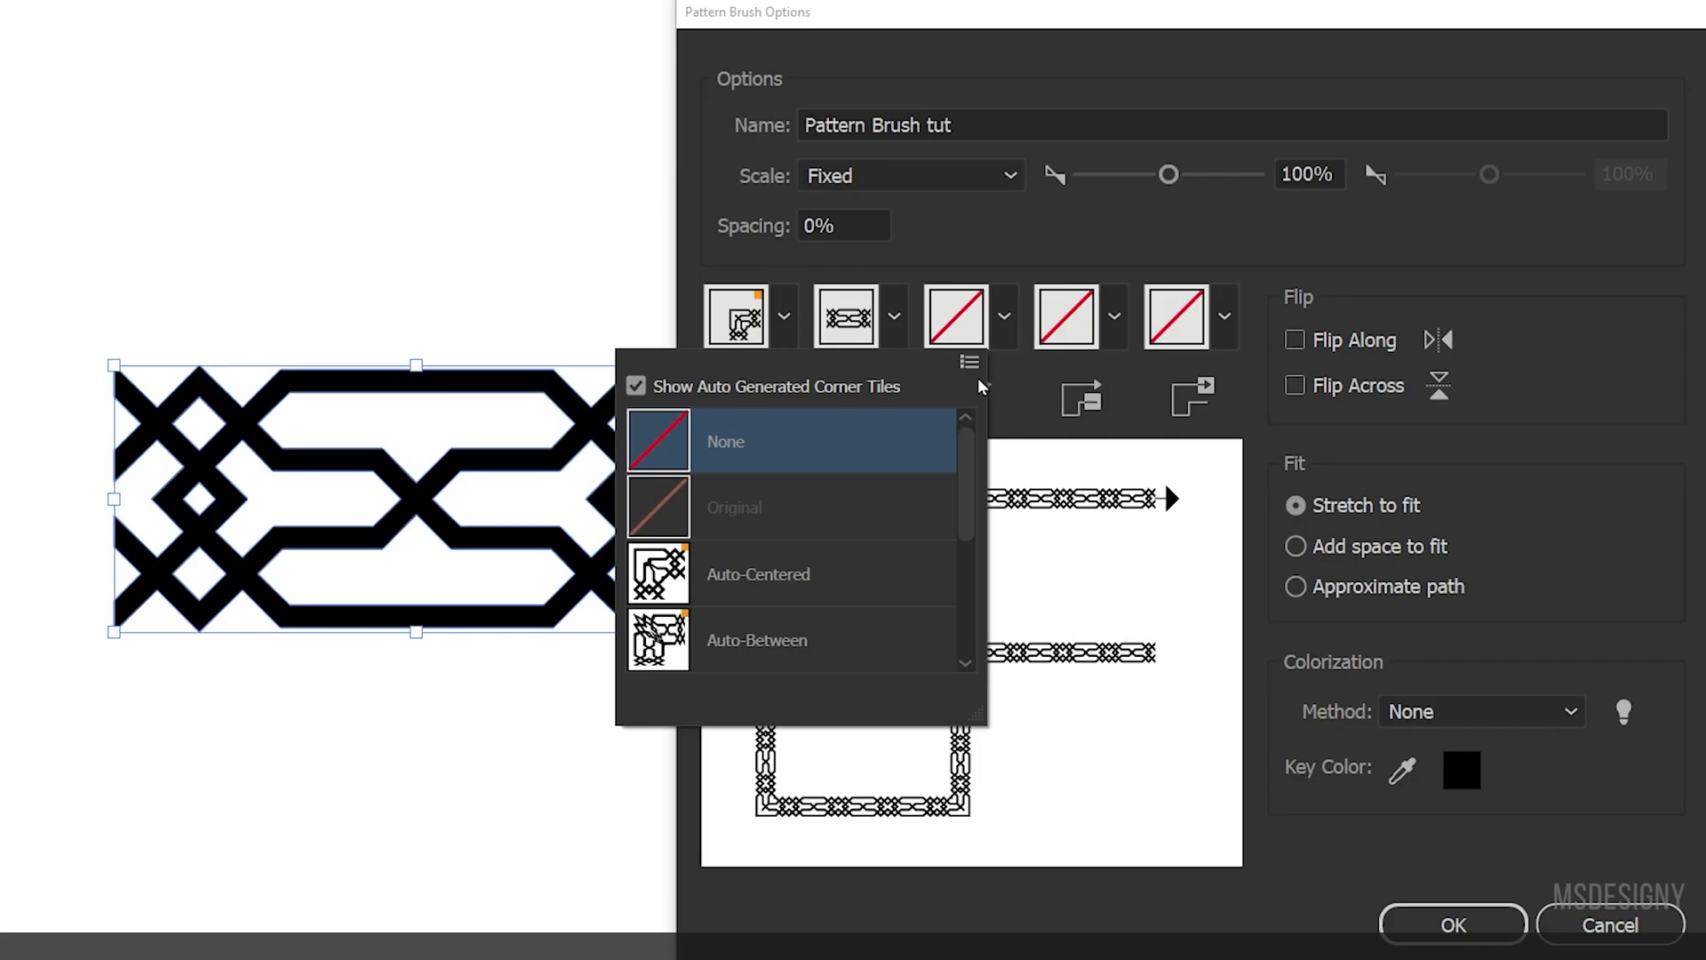
pyautogui.moveTo(967, 498); pyautogui.dragTo(967, 569)
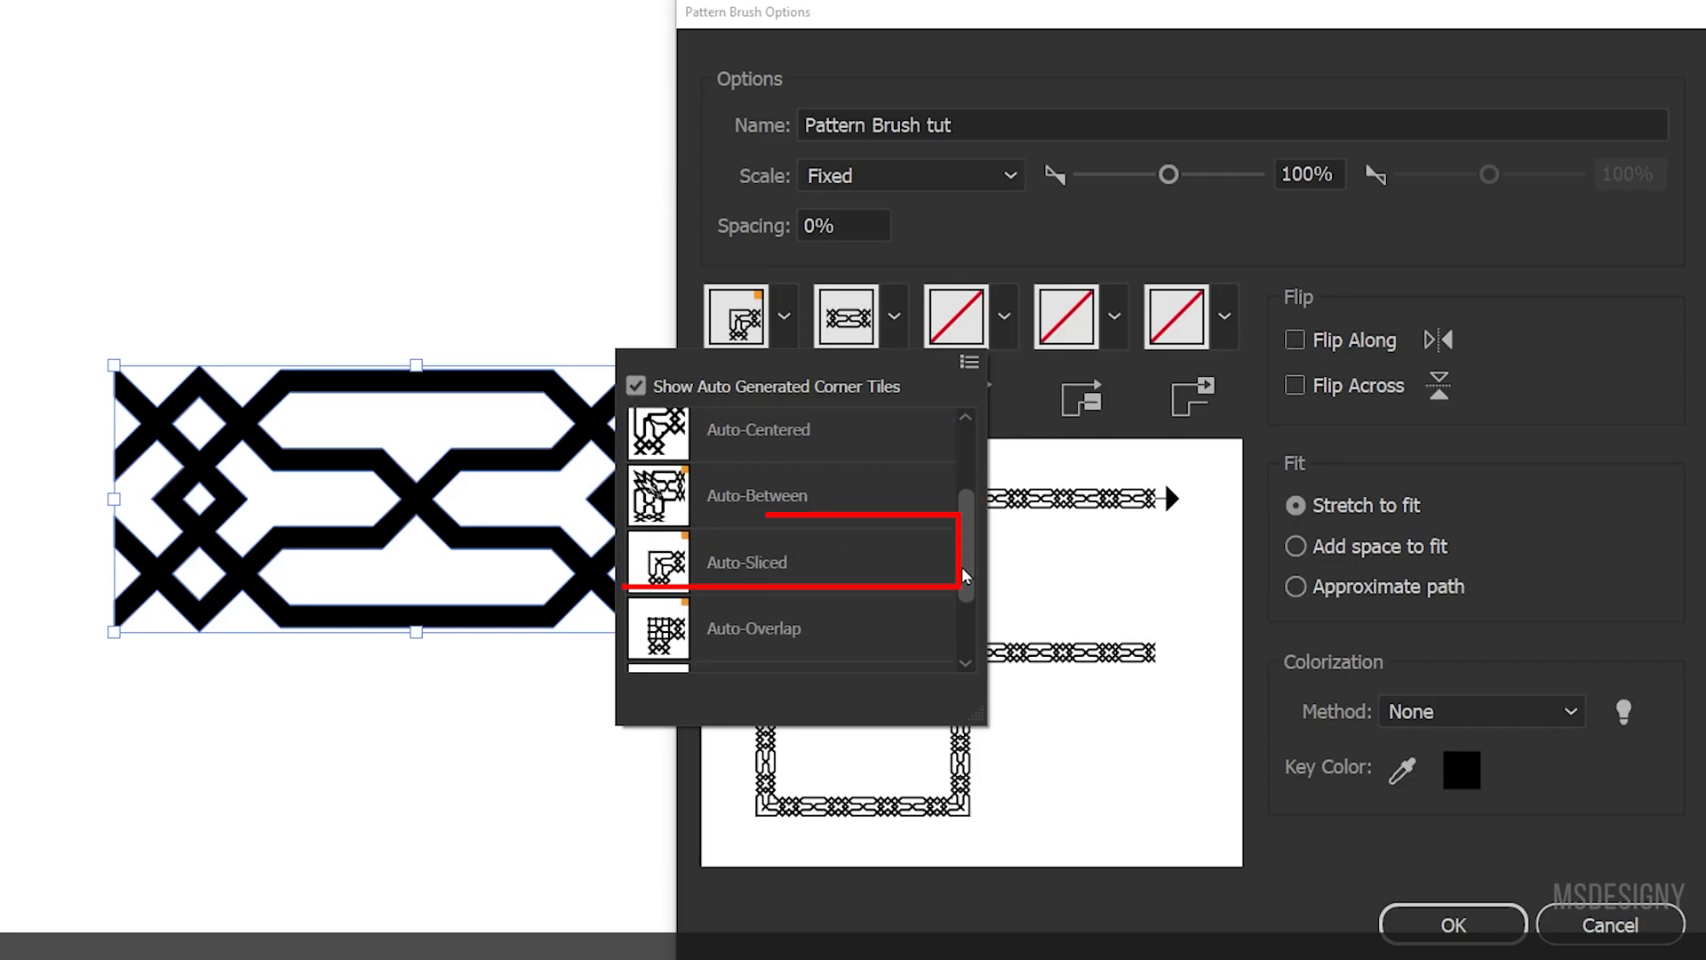
pyautogui.click(766, 565)
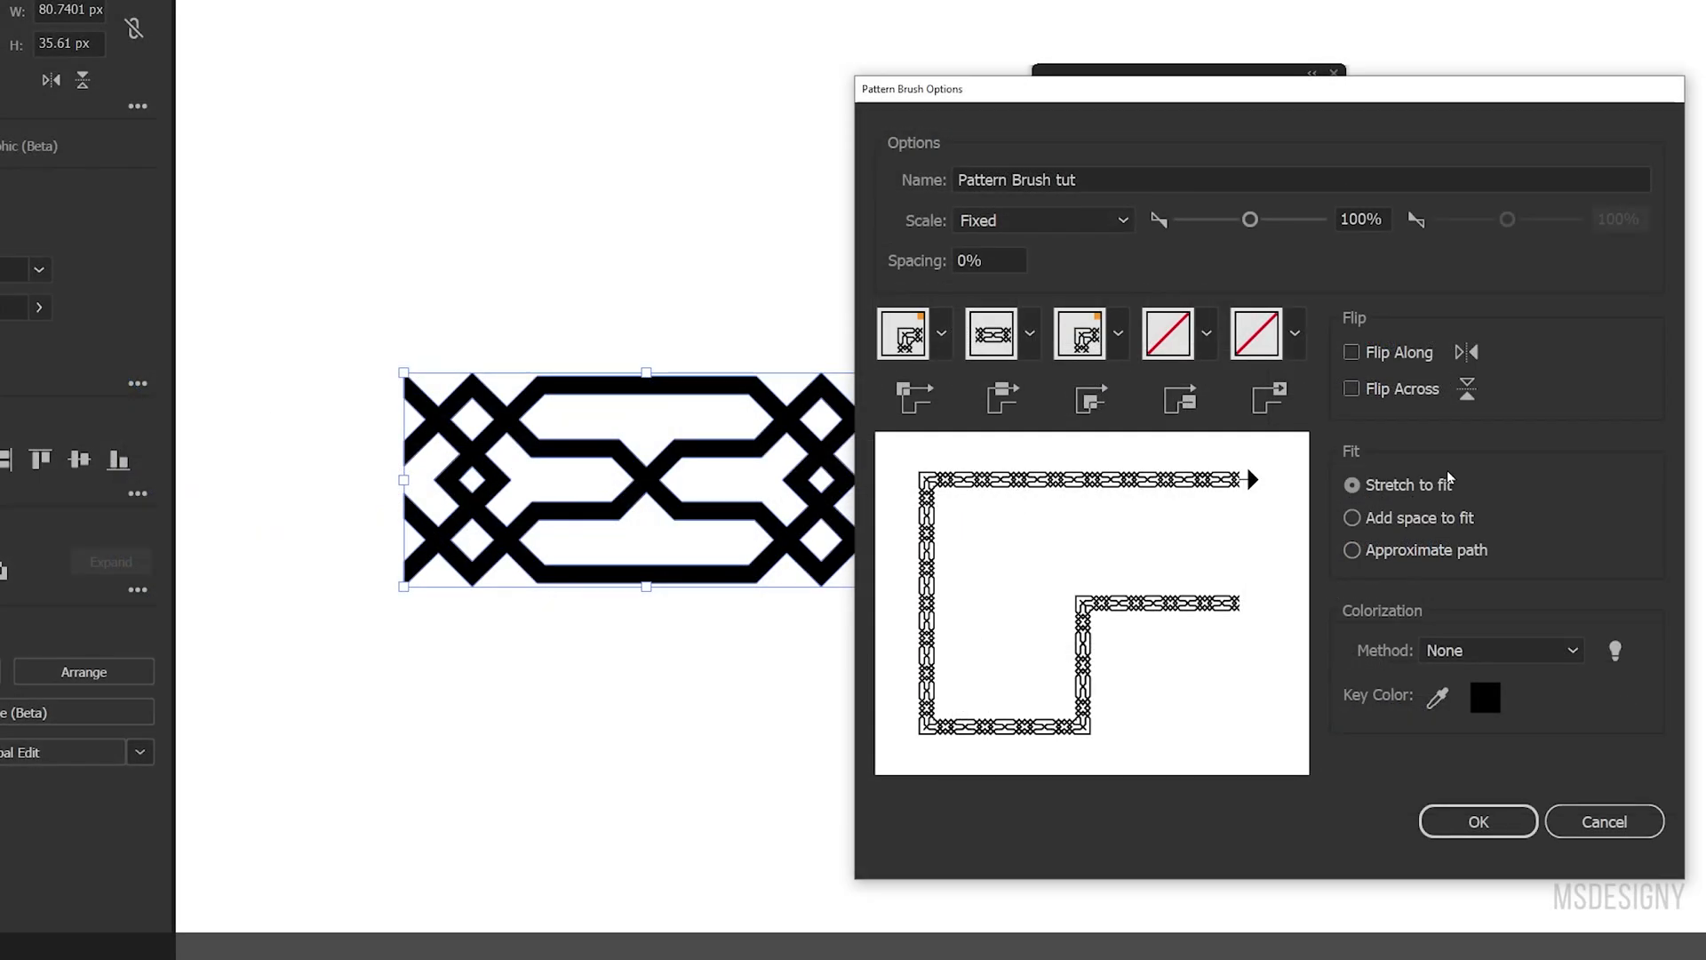
# - Set the brush's colorization method to Hue Shift and save the pattern brush
pyautogui.click(1503, 650)
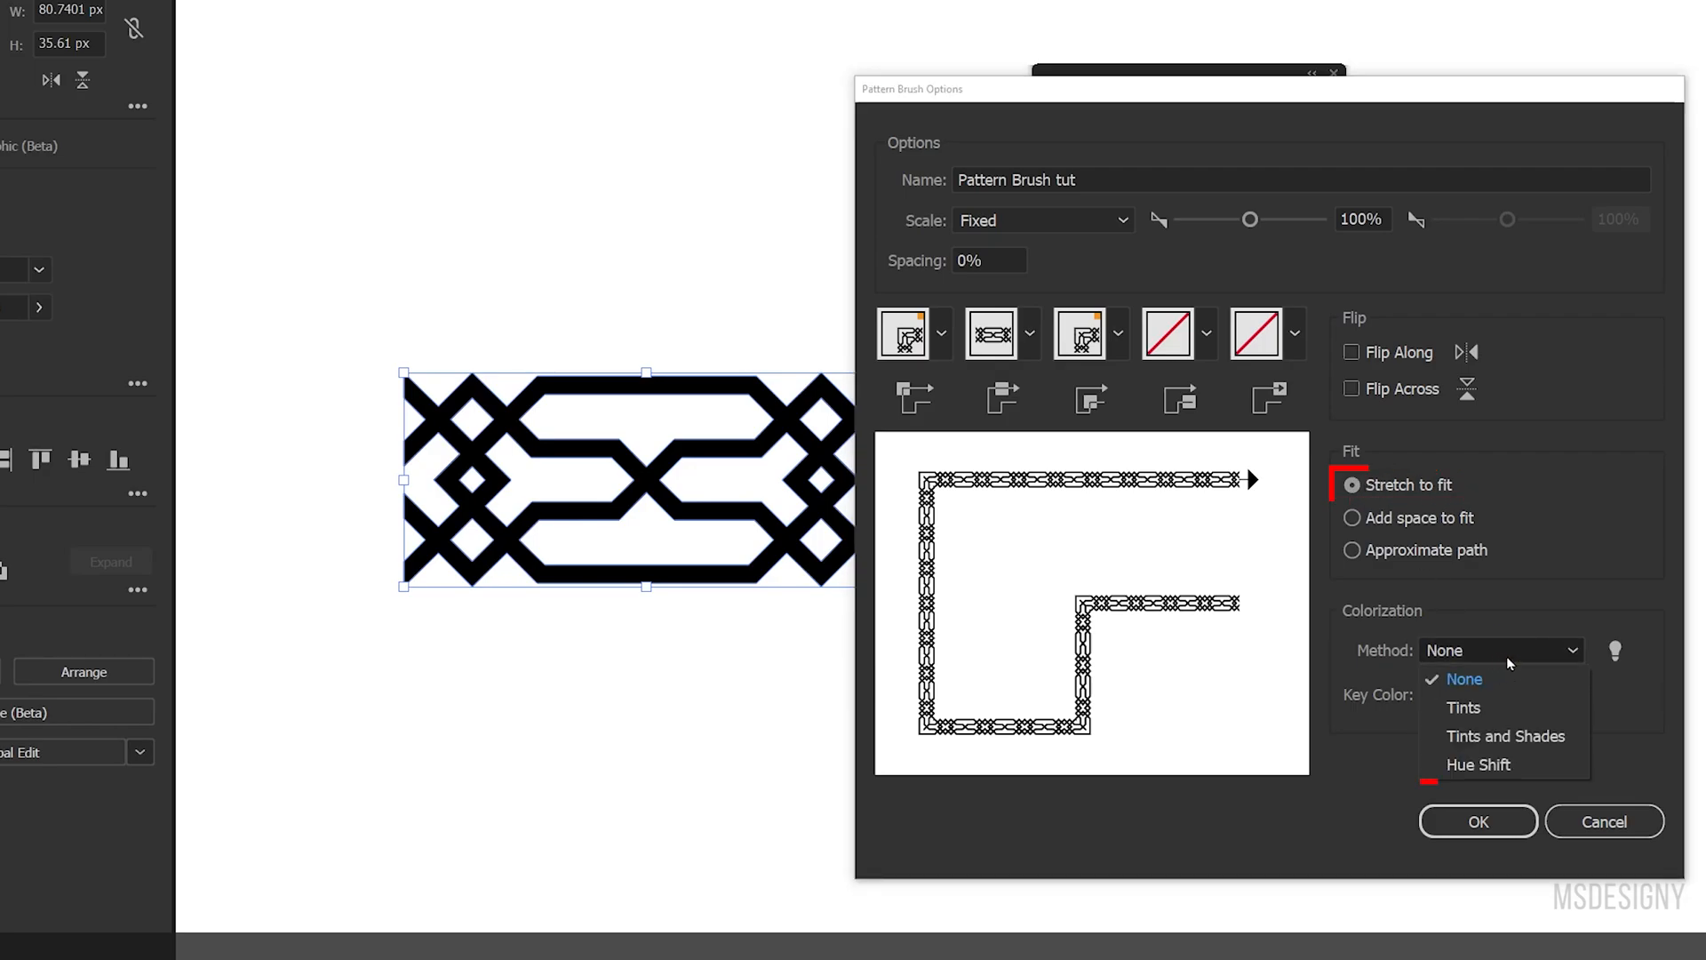
pyautogui.click(1475, 766)
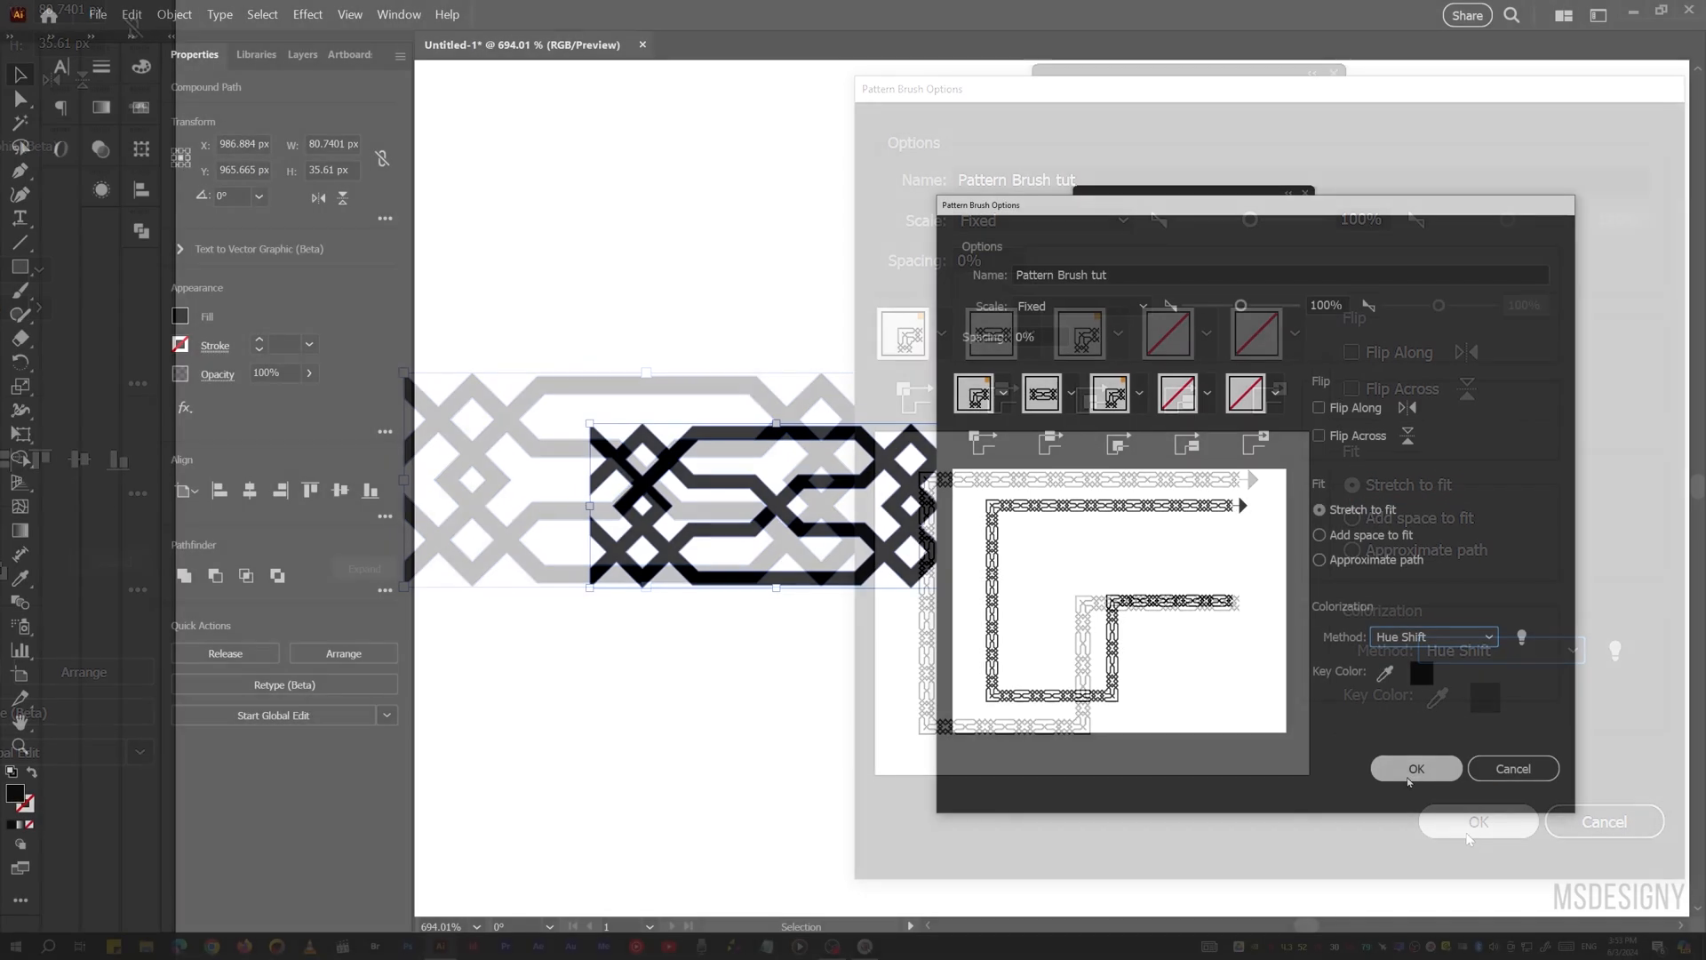
pyautogui.click(1411, 771)
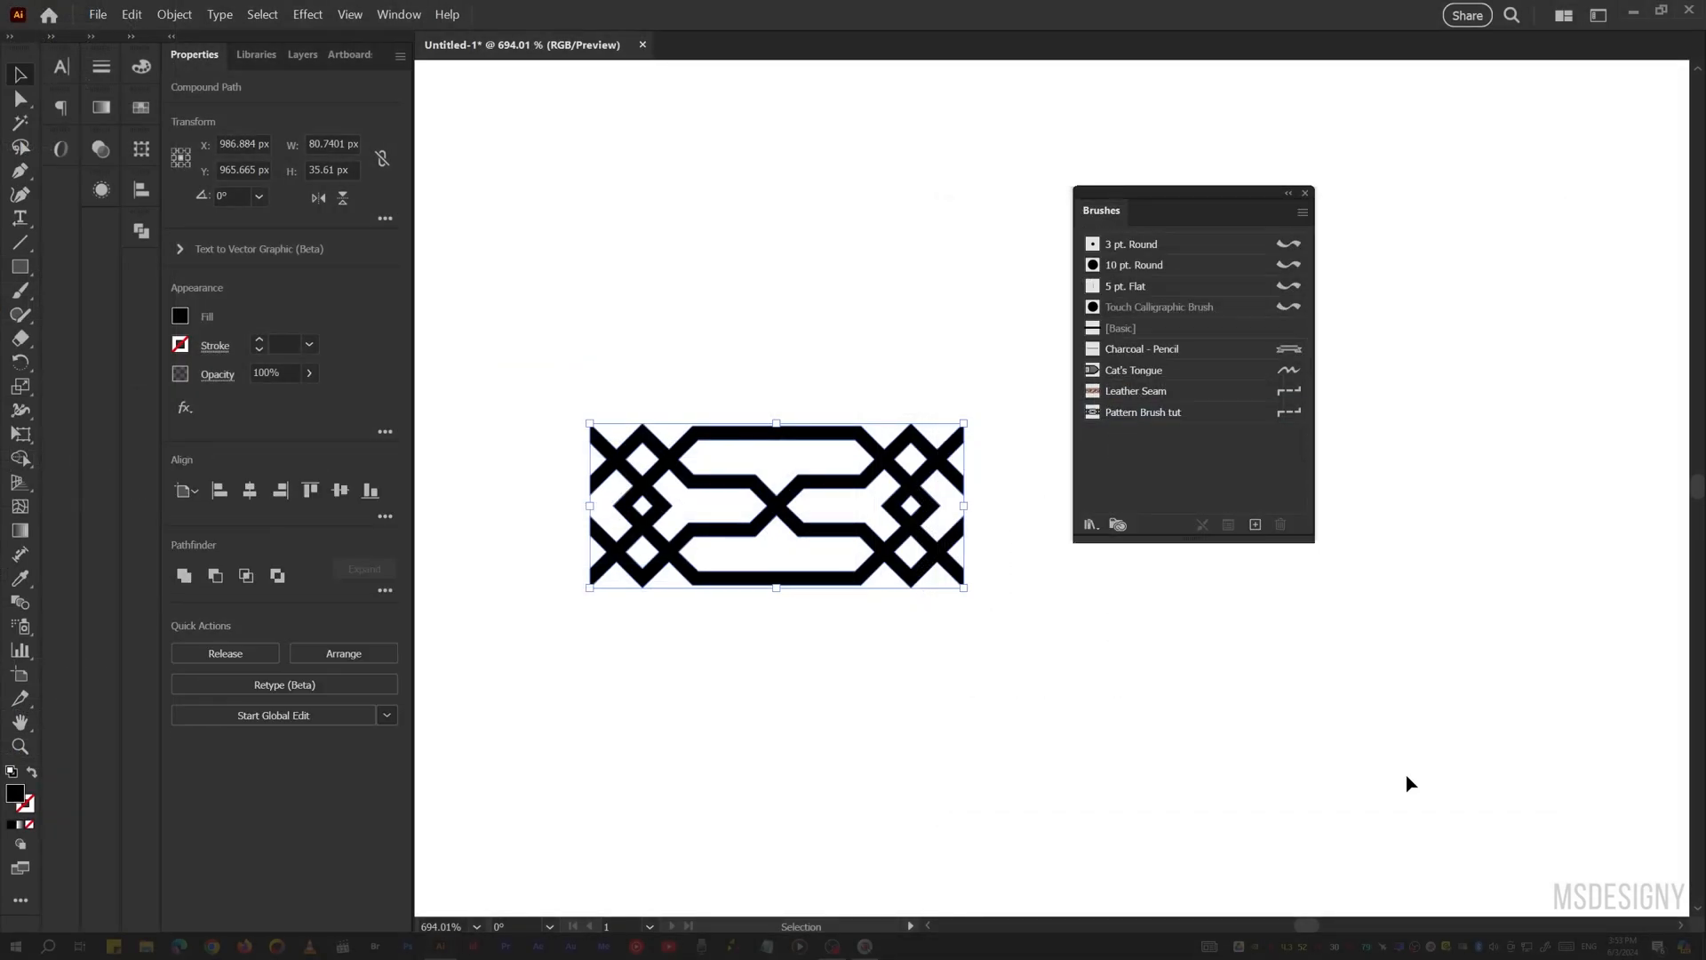
# - Draw an unfilled, stroked rectangle about 285 px high below the ornament and apply the Pattern Brush tut to it
pyautogui.scroll(-2, 875, 471)
pyautogui.click(908, 571)
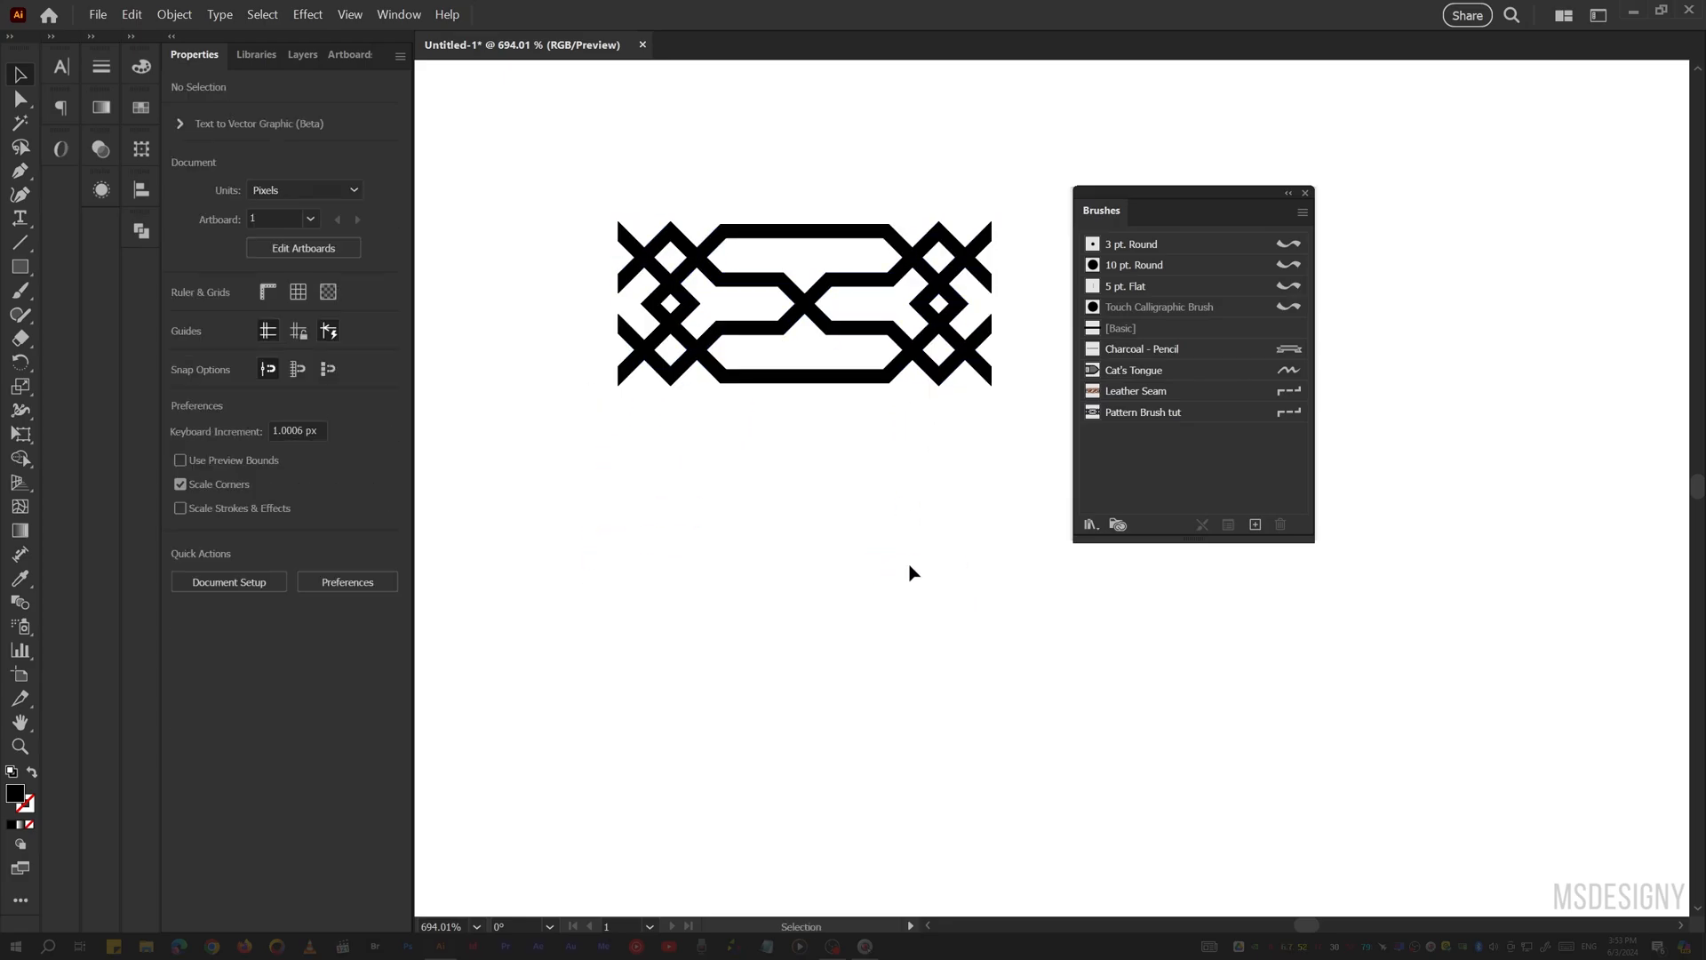
pyautogui.press('z')
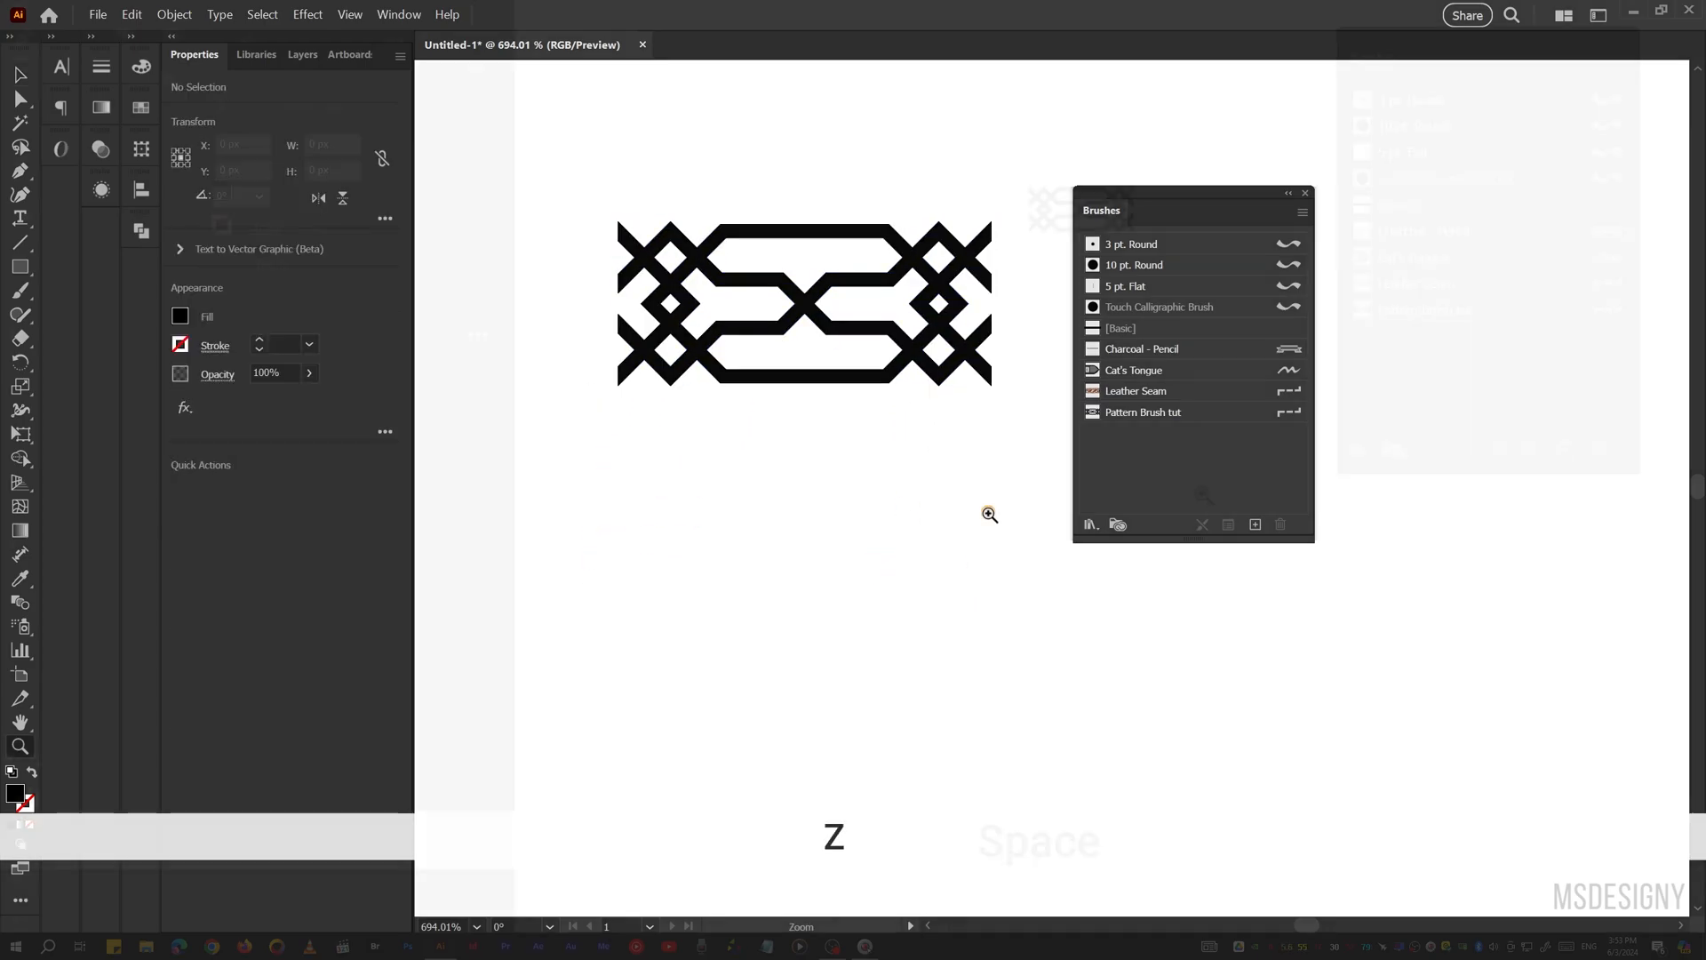
pyautogui.press('m')
pyautogui.moveTo(721, 311); pyautogui.dragTo(1162, 678)
pyautogui.hotkey('shift', 'x')
pyautogui.click(1441, 313)
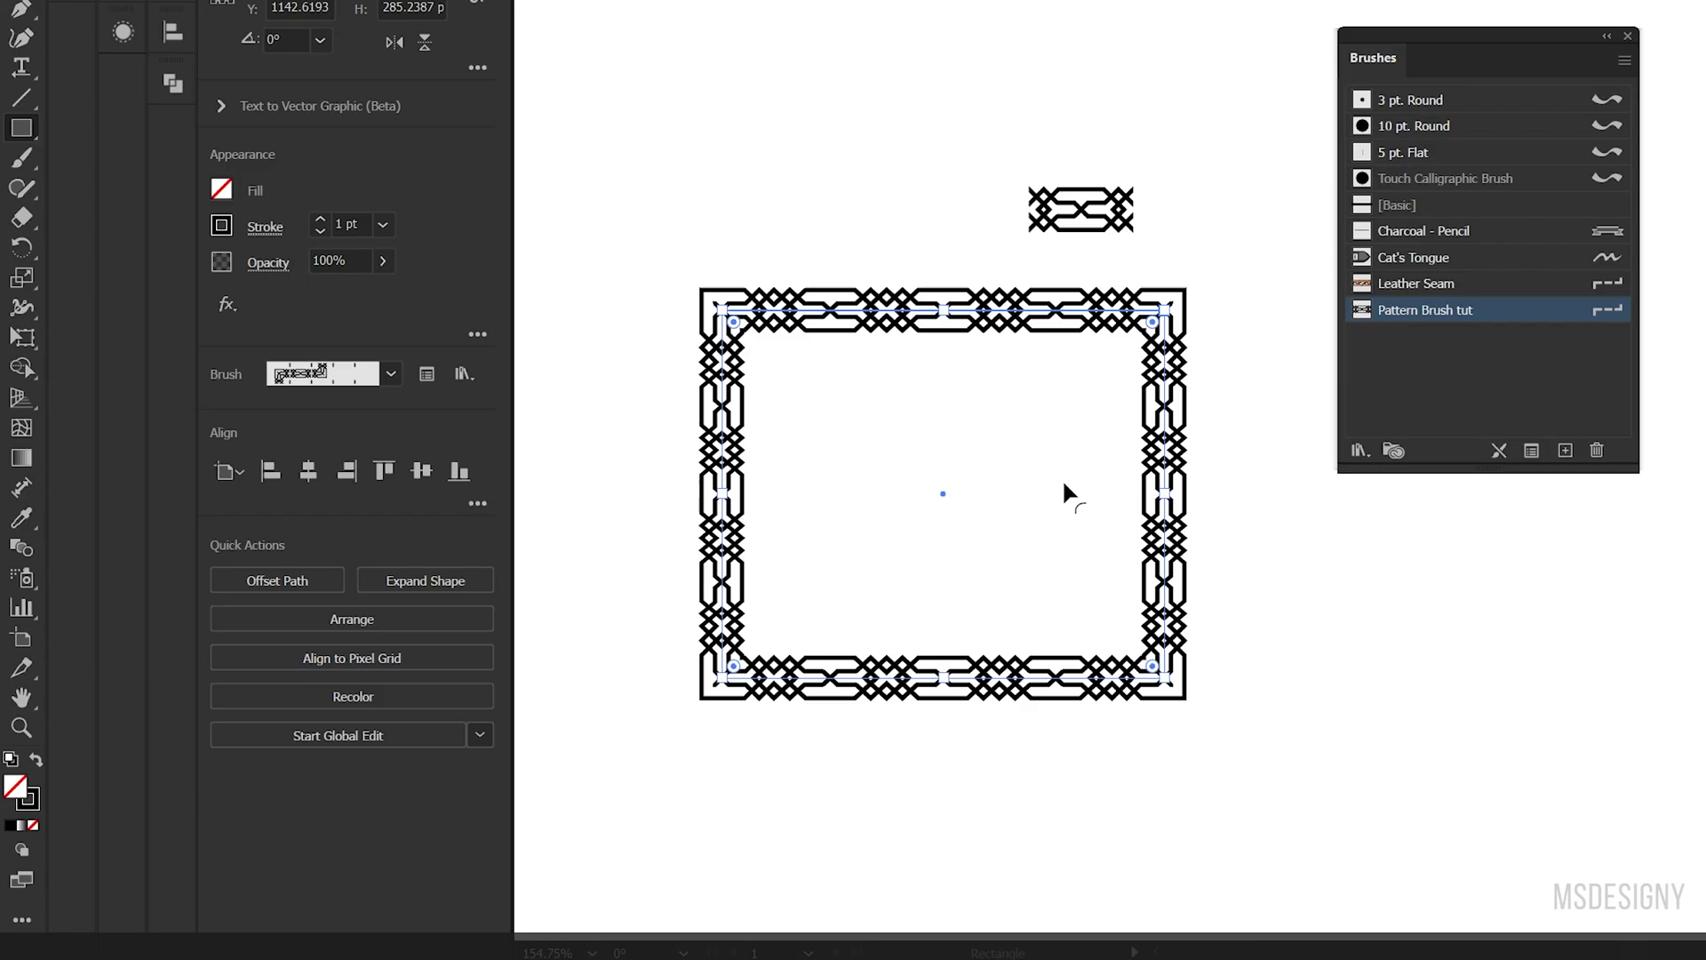
# - Make the rectangle slightly narrower by moving its right side inward
pyautogui.press('v')
pyautogui.click(1268, 445)
pyautogui.click(1164, 493)
pyautogui.moveTo(1164, 493); pyautogui.dragTo(1116, 510)
# - Draw a circle about 310 px in diameter below the rectangle
pyautogui.press('z')
pyautogui.press('space')
pyautogui.moveTo(1188, 731); pyautogui.dragTo(1052, 589)
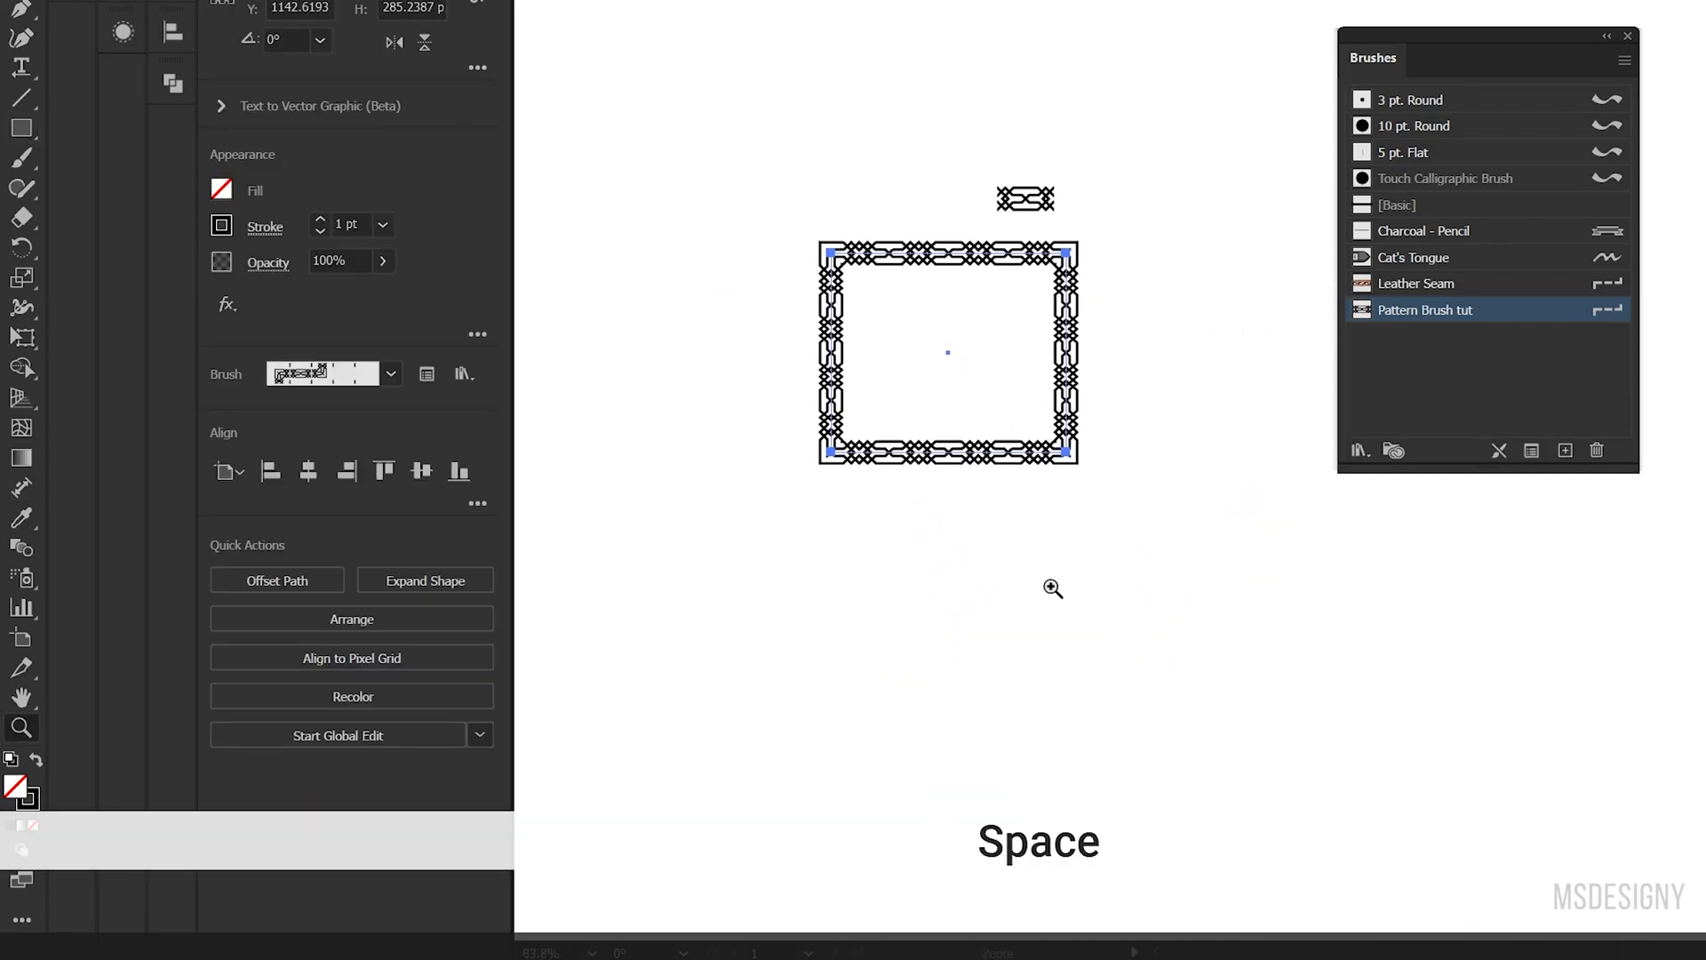
pyautogui.press('l')
pyautogui.moveTo(877, 517); pyautogui.dragTo(1094, 733)
# - Copy the rectangle's pattern brush stroke to the circle with the Eyedropper, and move the circle left and slightly down
pyautogui.press('i')
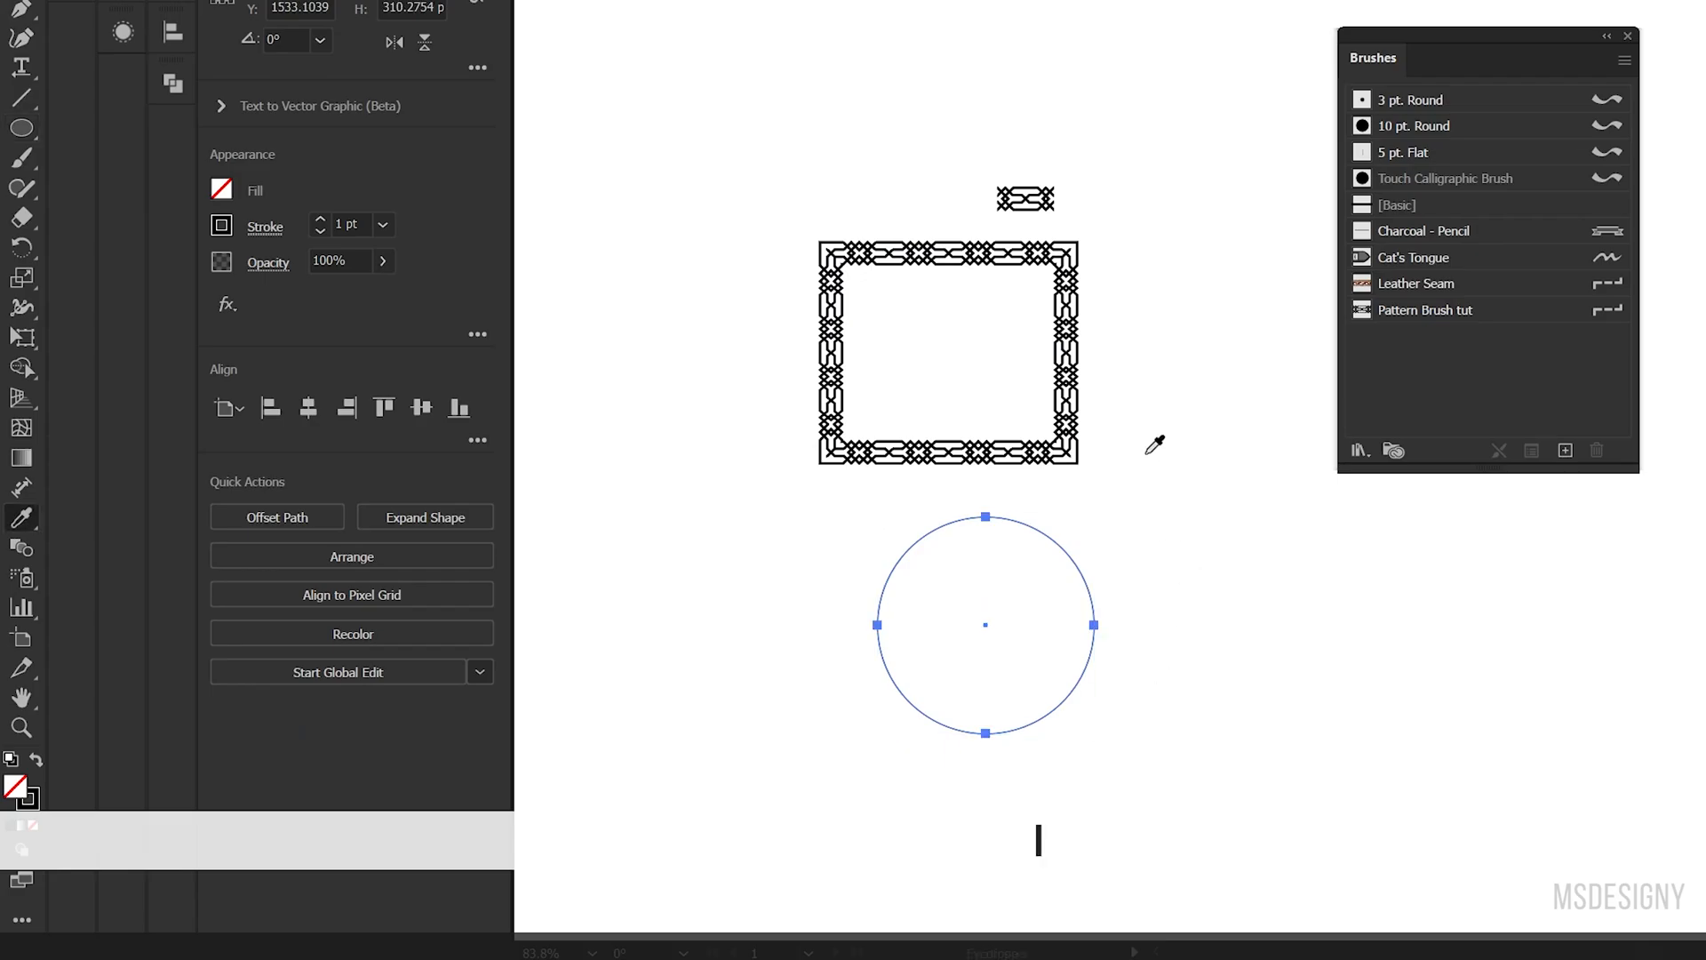
pyautogui.click(1077, 439)
pyautogui.press('v')
pyautogui.moveTo(1106, 613); pyautogui.dragTo(1038, 628)
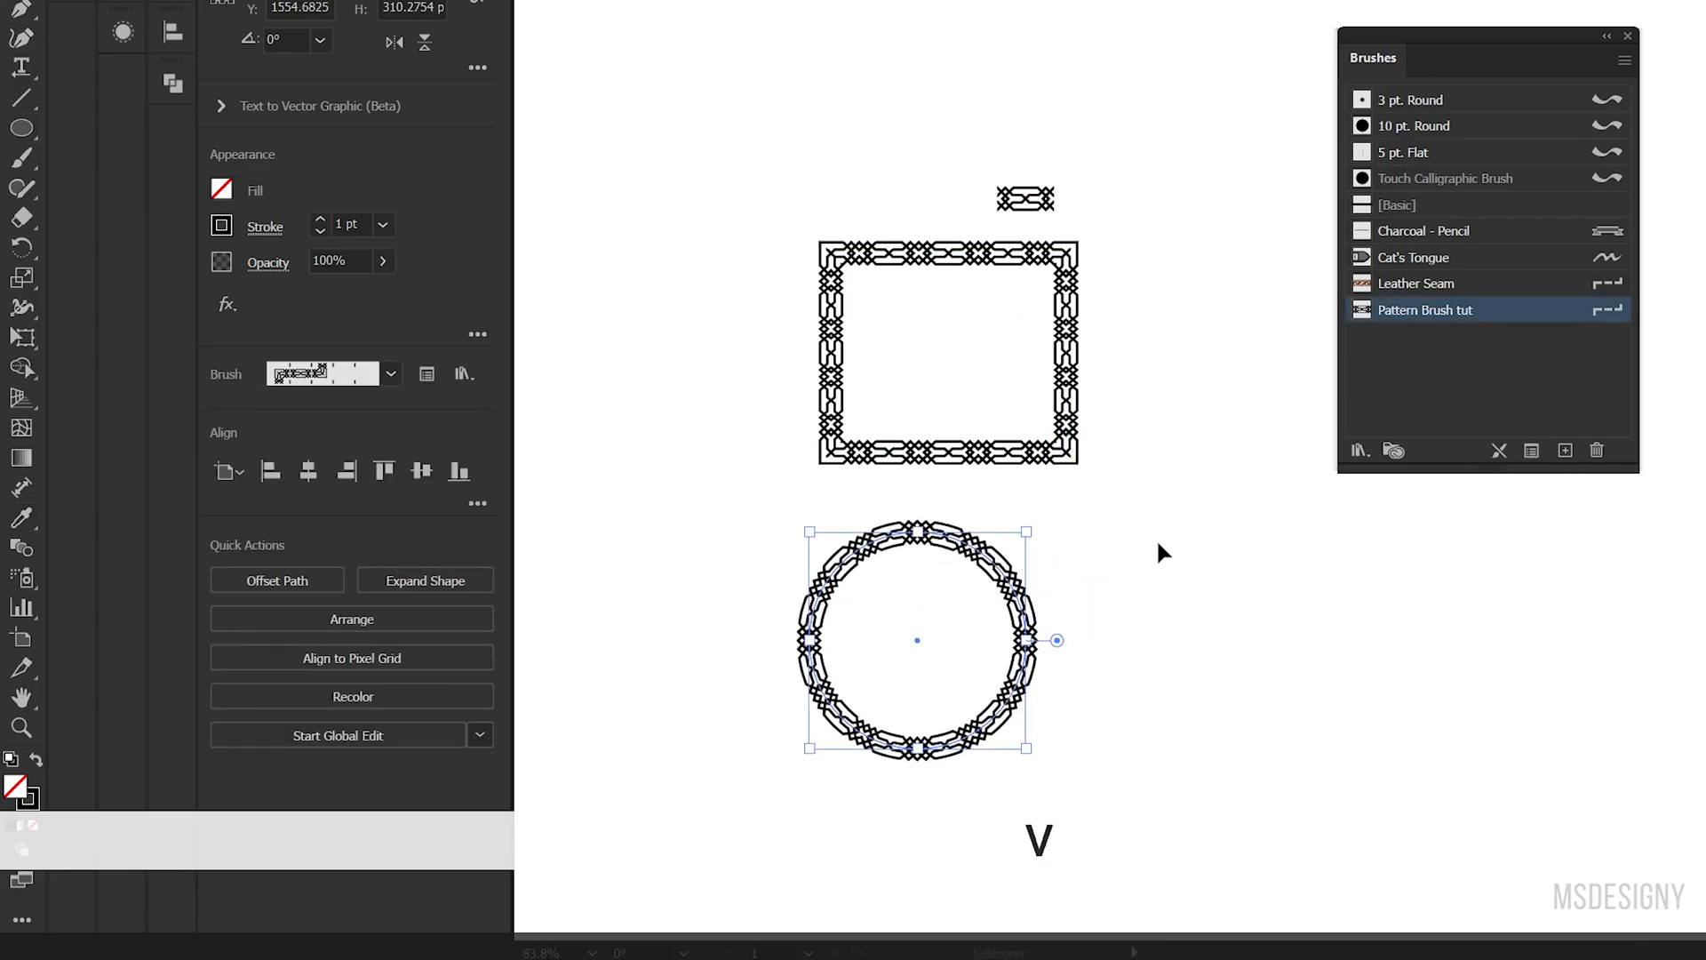
# - Select the rectangle and the circle, and test a 2 pt stroke weight before restoring 1 pt
pyautogui.moveTo(1163, 354); pyautogui.dragTo(765, 533)
pyautogui.click(320, 219)
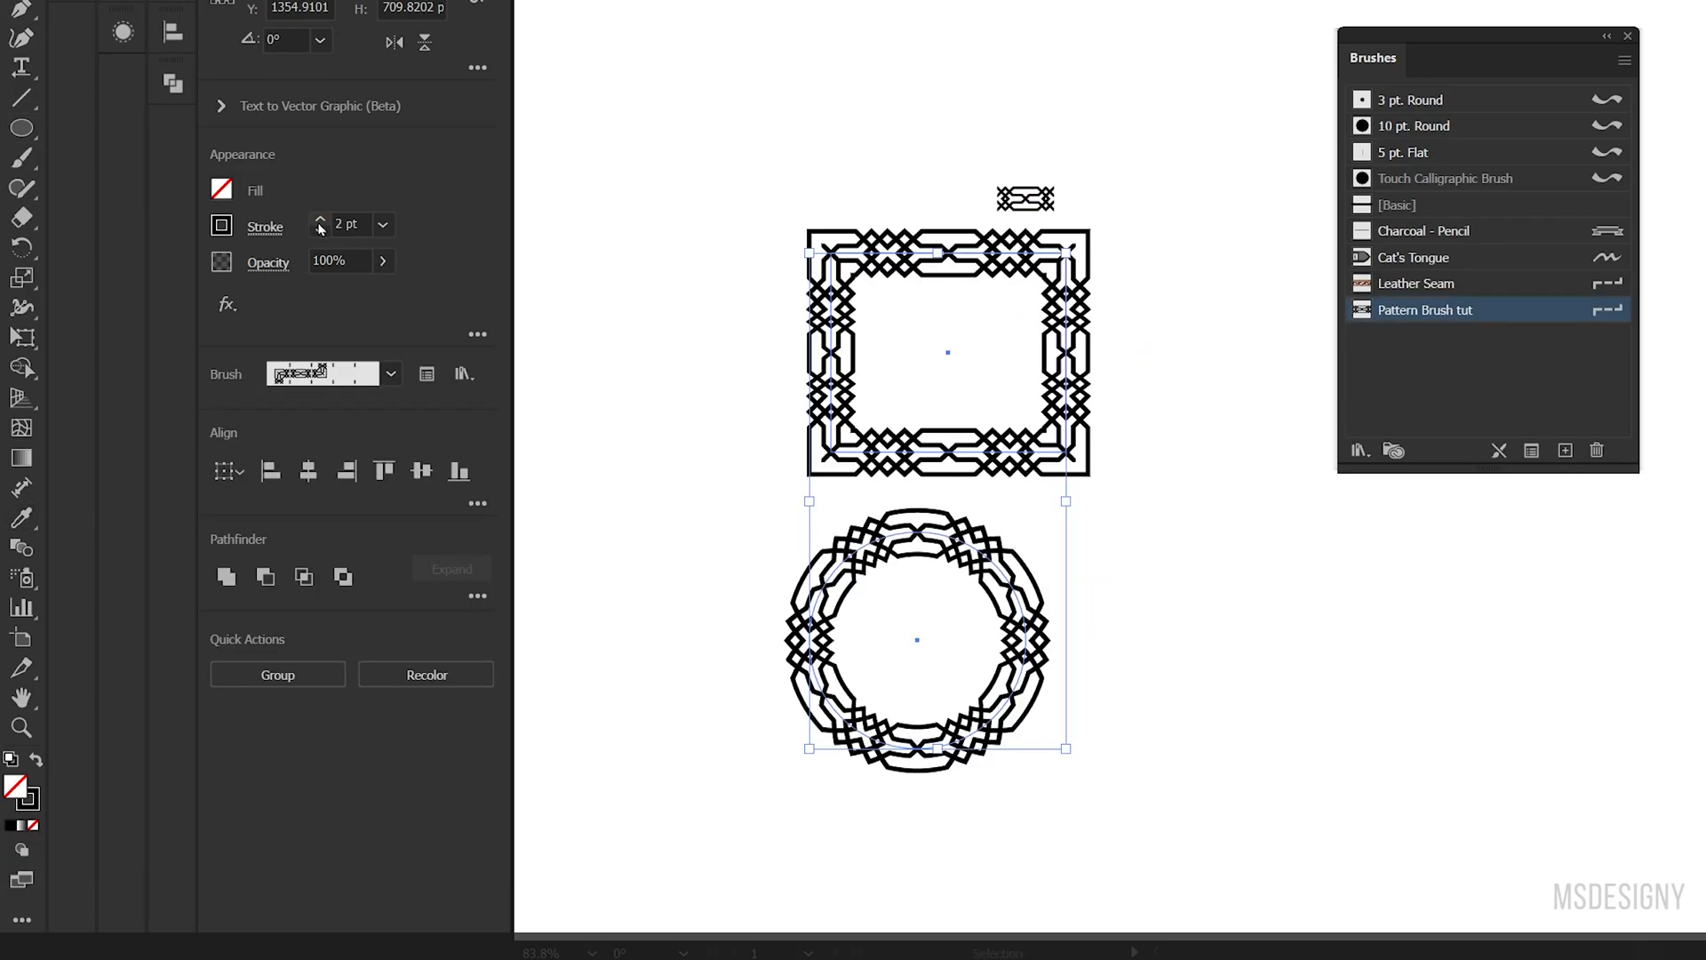
pyautogui.click(321, 230)
# - Try red and blue-green stroke swatches on both frames, settle on dark navy blue, and deselect them
pyautogui.click(227, 226)
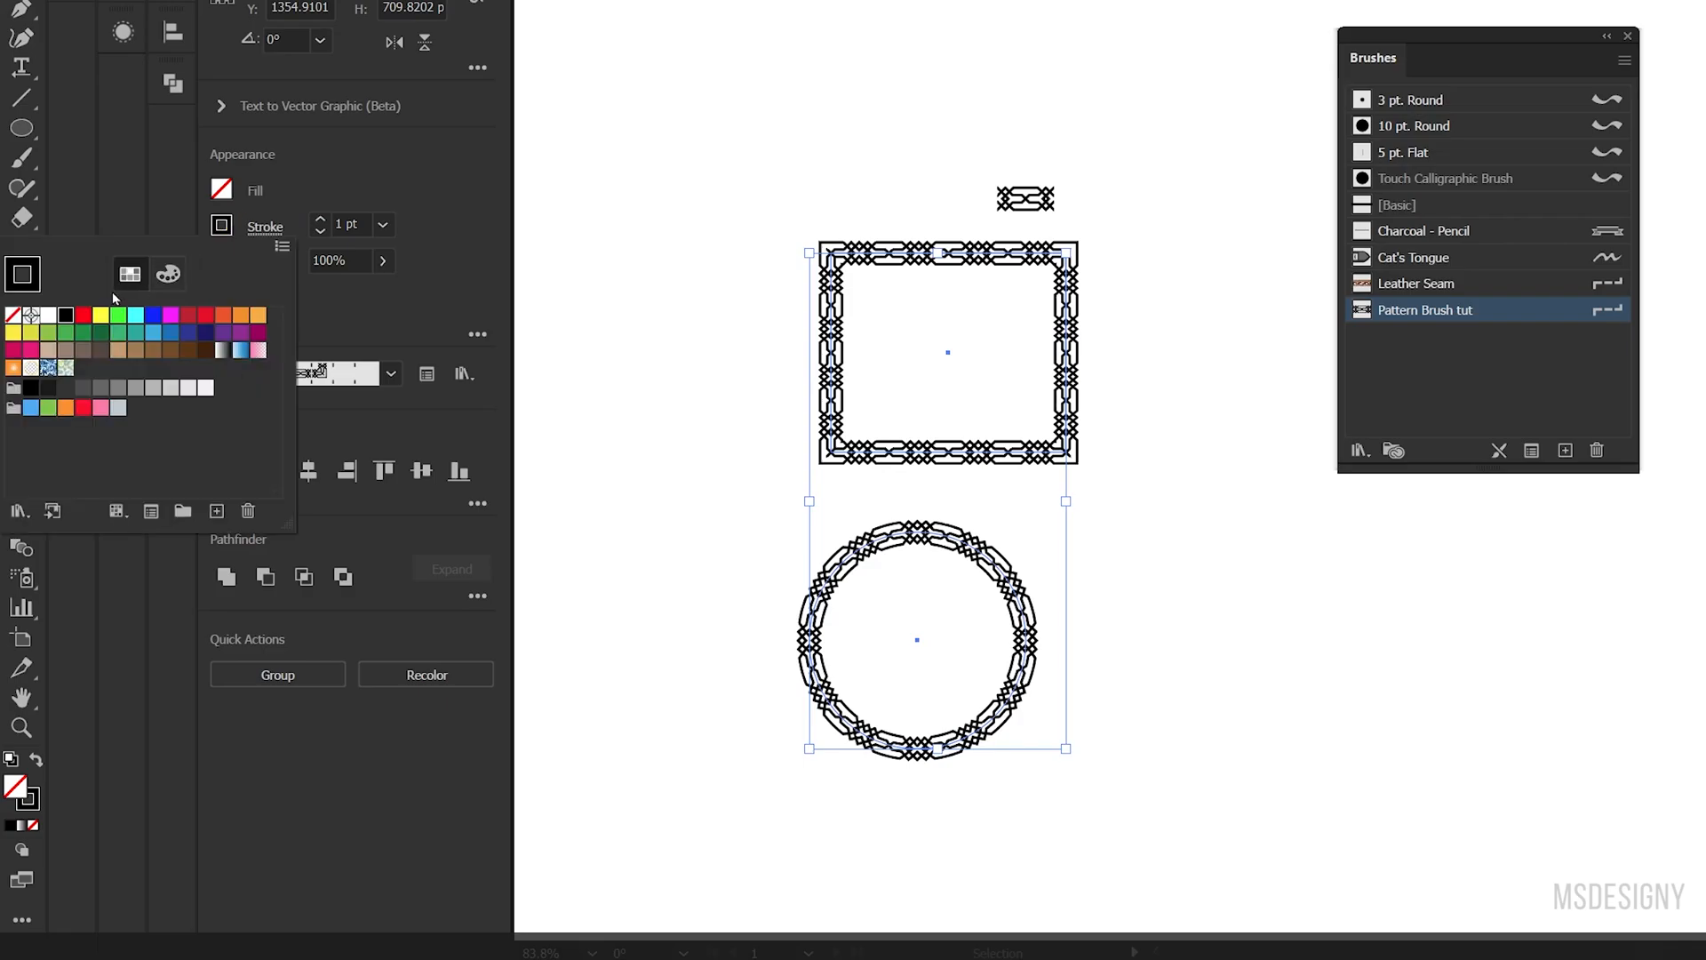
pyautogui.click(82, 315)
pyautogui.click(135, 333)
pyautogui.click(210, 336)
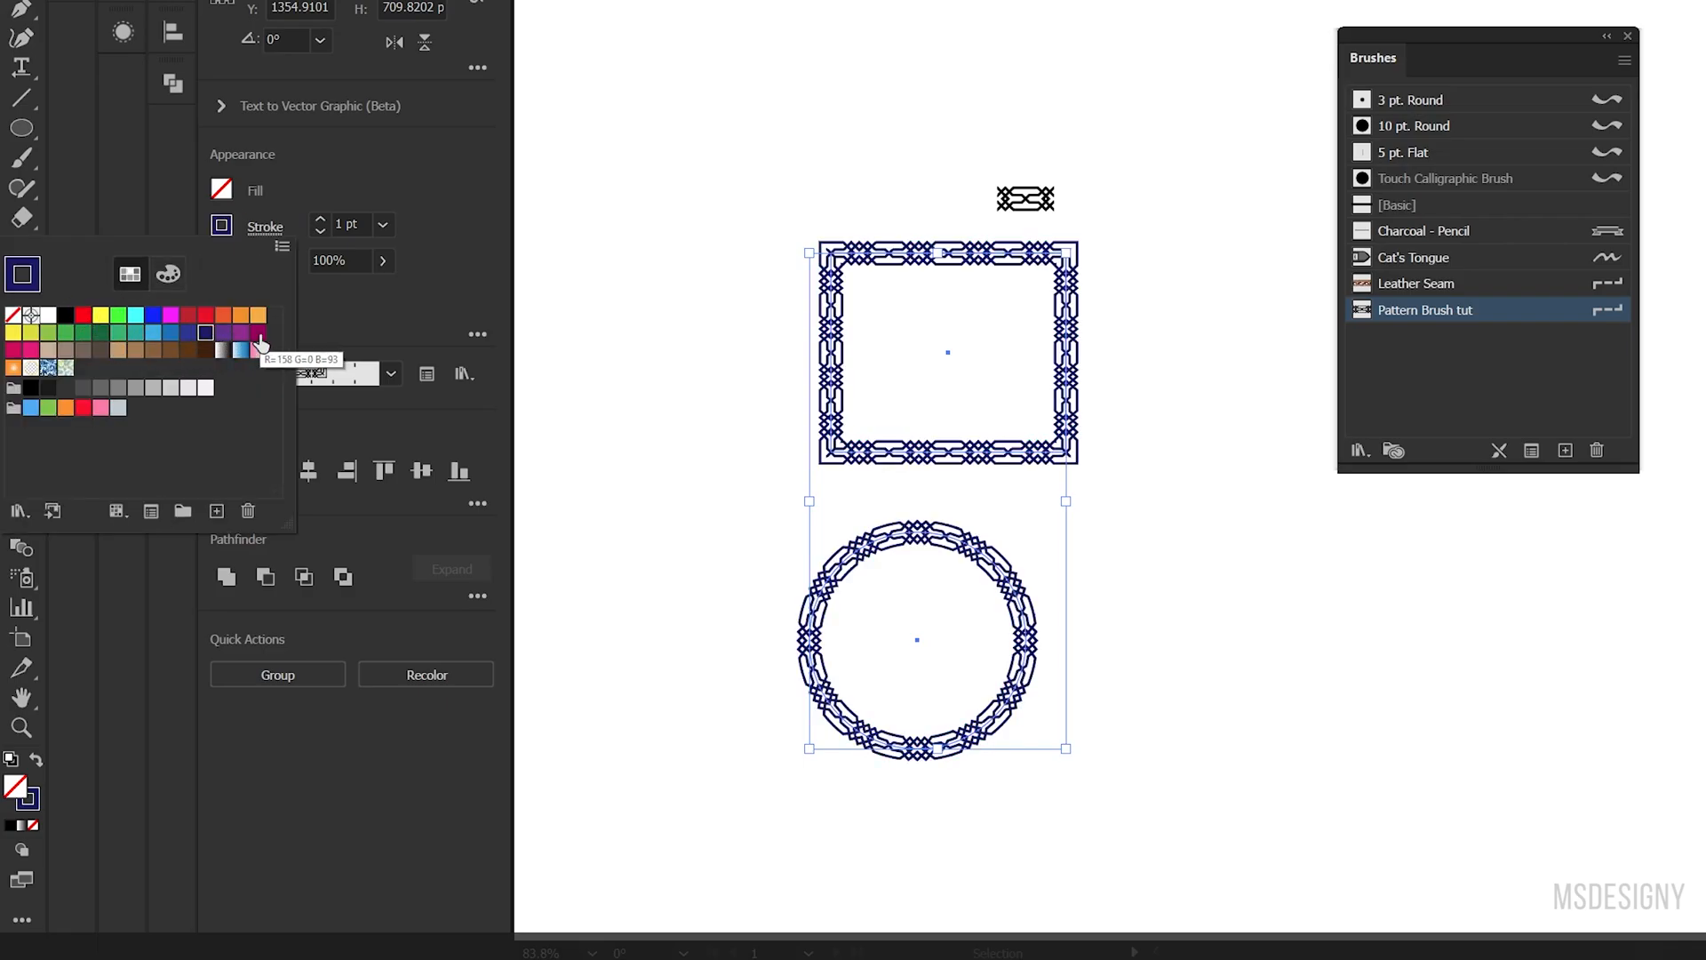
pyautogui.press('Escape')
pyautogui.click(1276, 575)
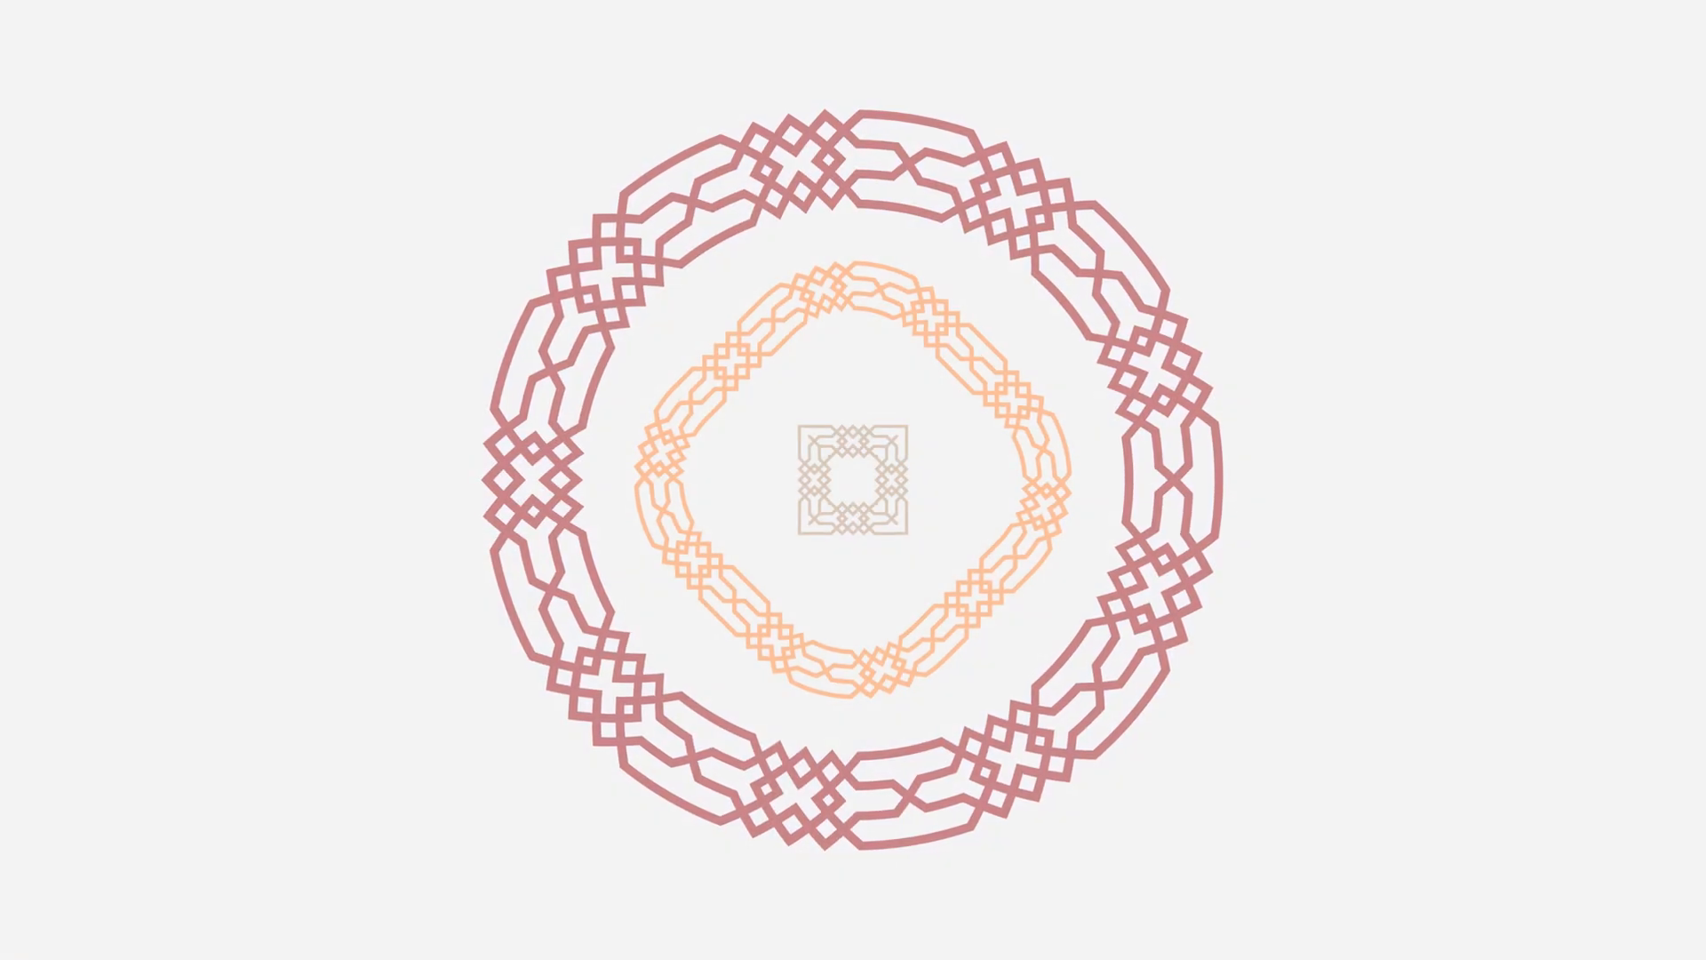